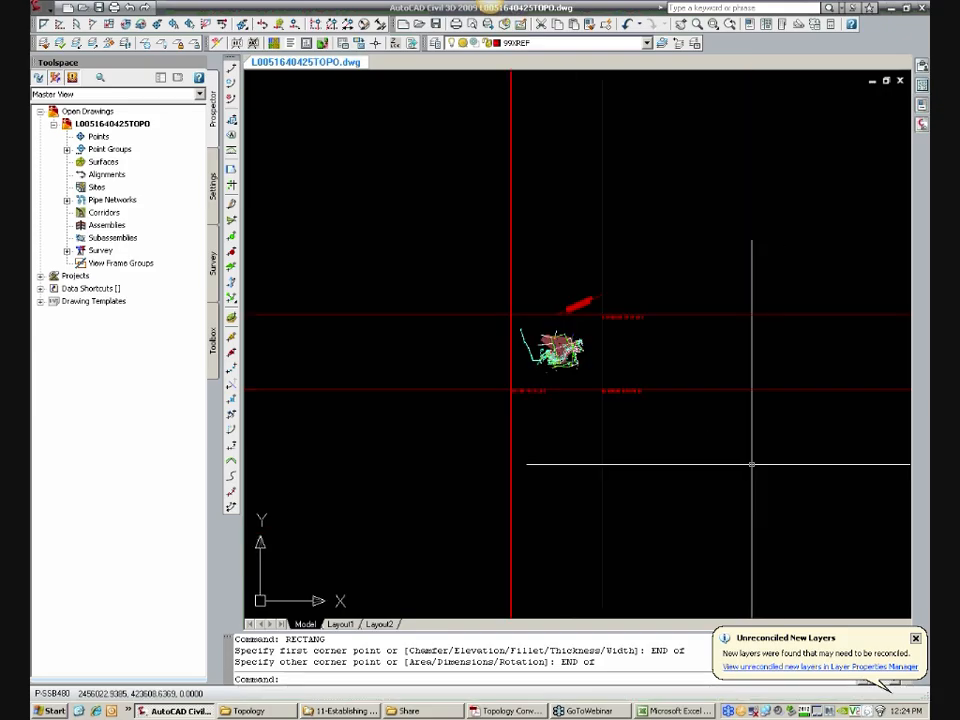
# Step: Inspect the rectangle drawn around the survey site, selecting it and clearing the selection
pyautogui.scroll(2, 637, 372)
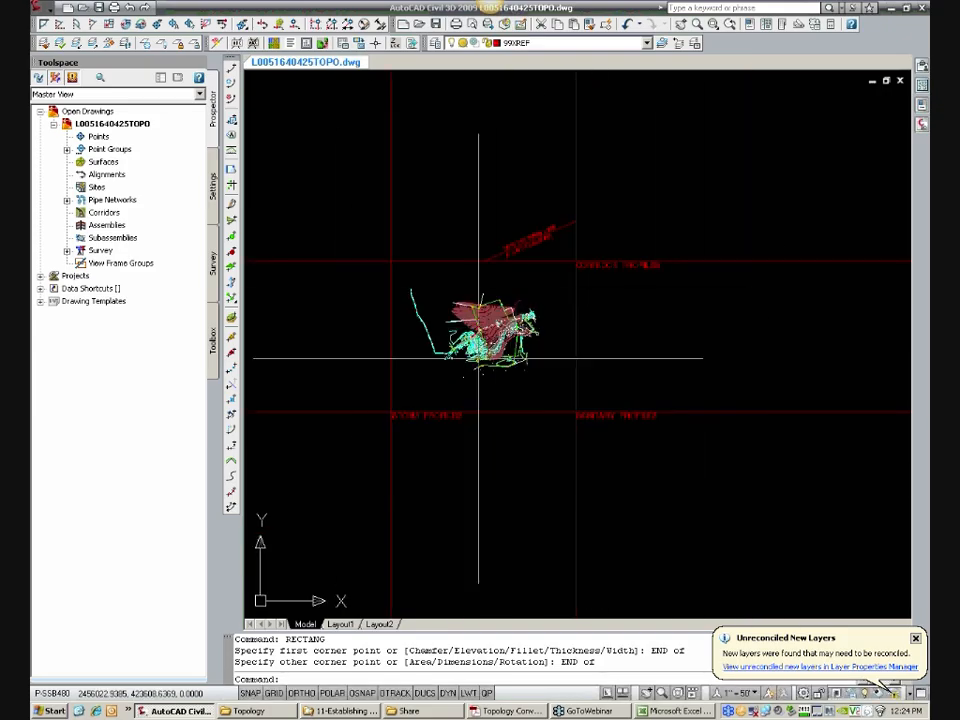
pyautogui.scroll(2, 461, 342)
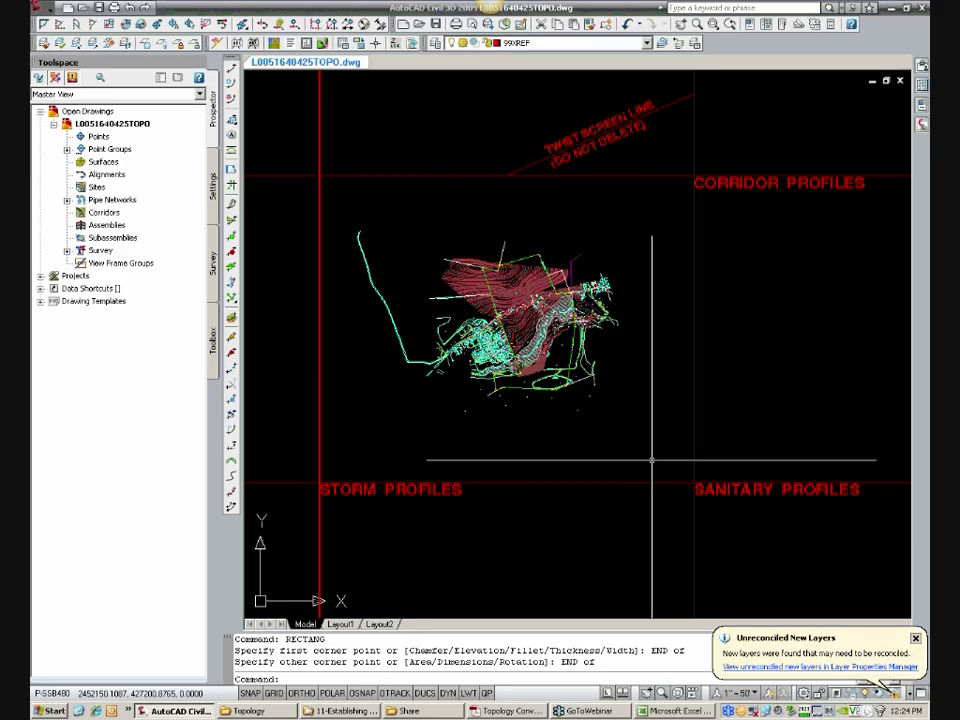
pyautogui.click(693, 474)
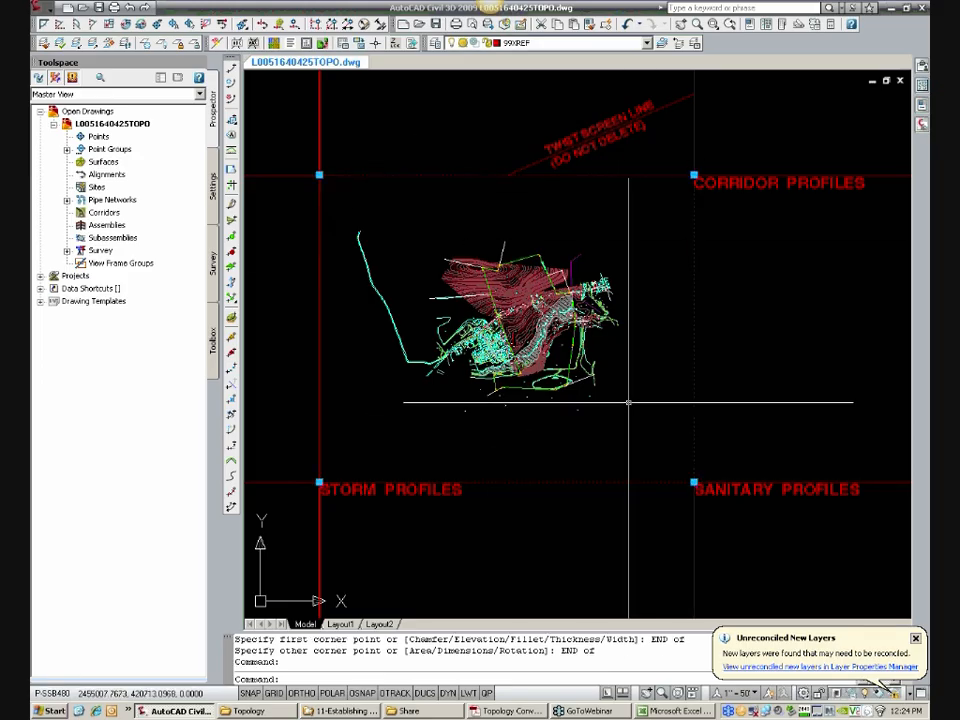
pyautogui.press('Escape')
pyautogui.press('Escape')
pyautogui.write('XP')
pyautogui.press('Return')
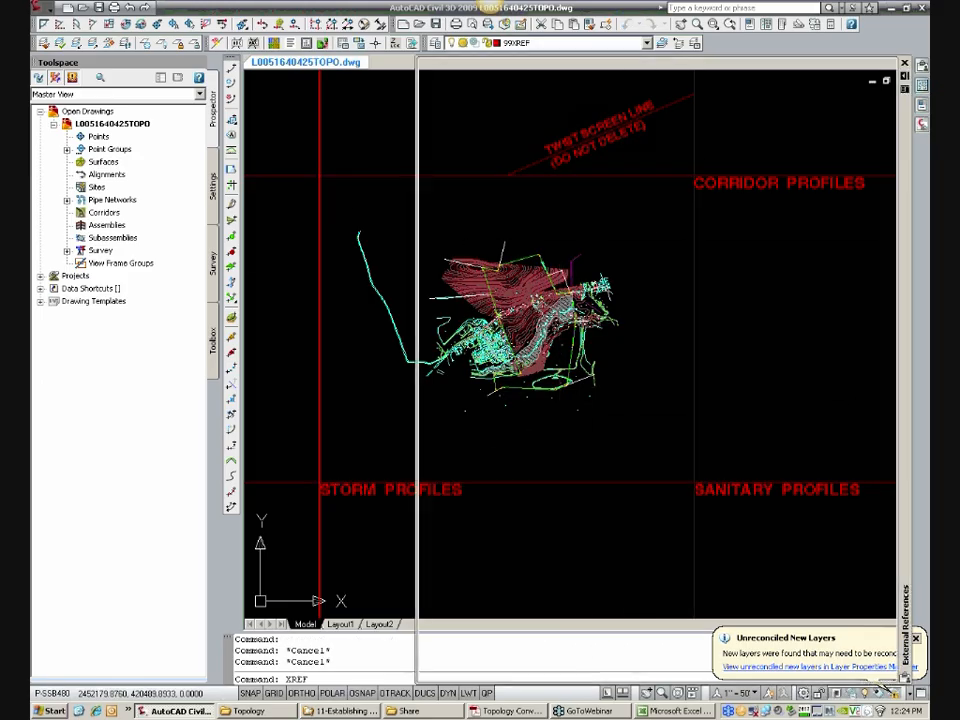
pyautogui.rightClick(496, 124)
pyautogui.click(505, 161)
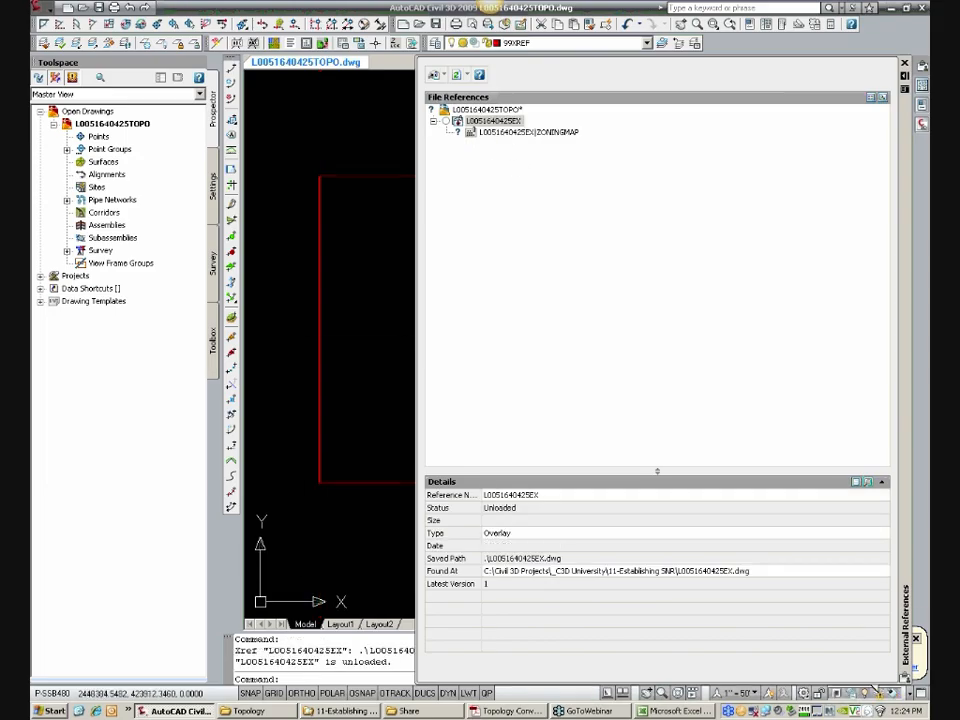
pyautogui.moveTo(368, 313); pyautogui.dragTo(356, 336, button='middle')
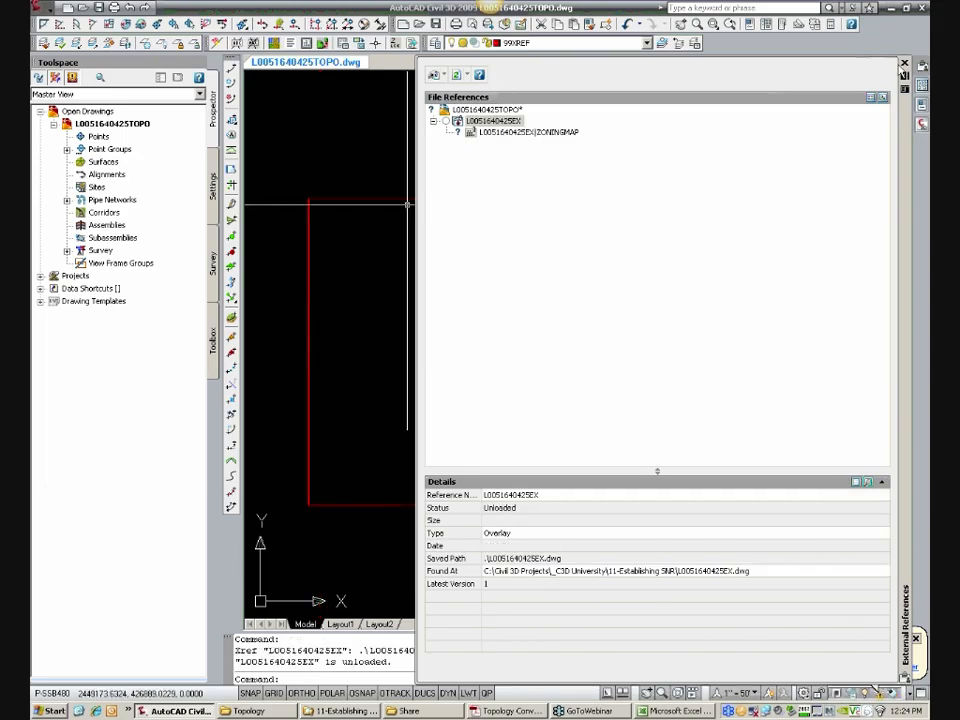
pyautogui.click(904, 63)
pyautogui.moveTo(407, 281); pyautogui.dragTo(437, 283, button='middle')
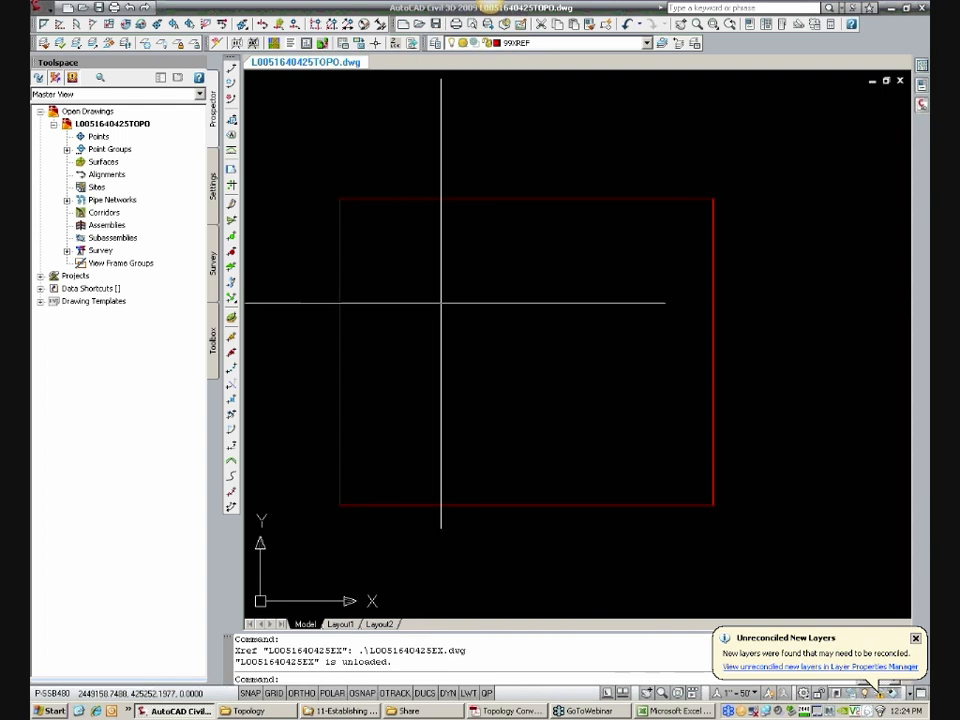
# Step: Turn on the Map task pane with MAPWSPACE and close the Toolspace
pyautogui.write('R')
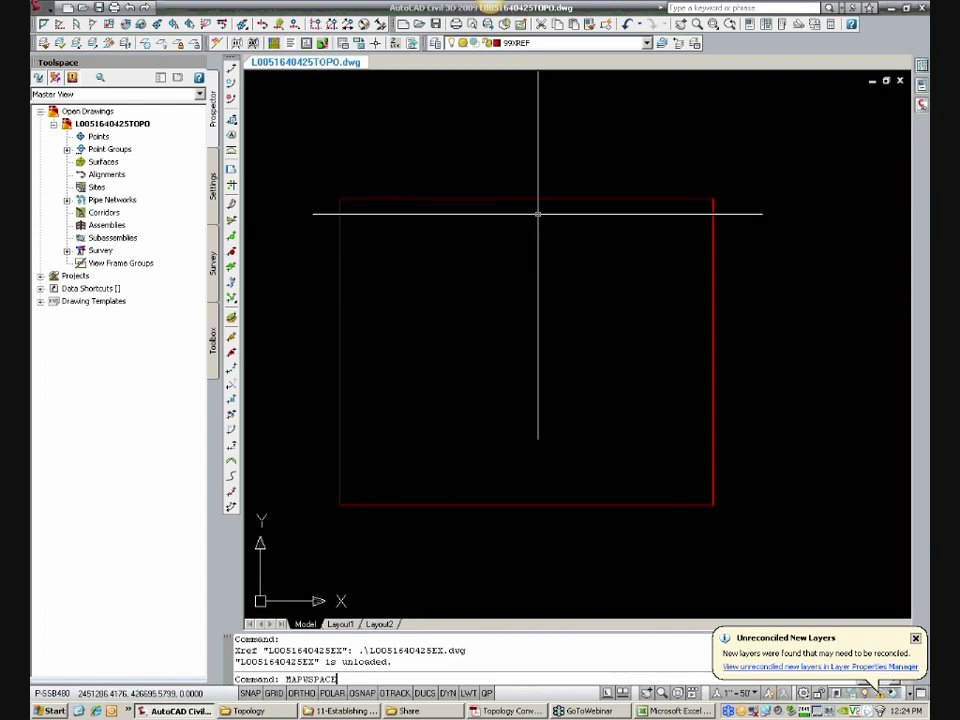
pyautogui.write('APWSPACE')
pyautogui.press('Return')
pyautogui.press('Return')
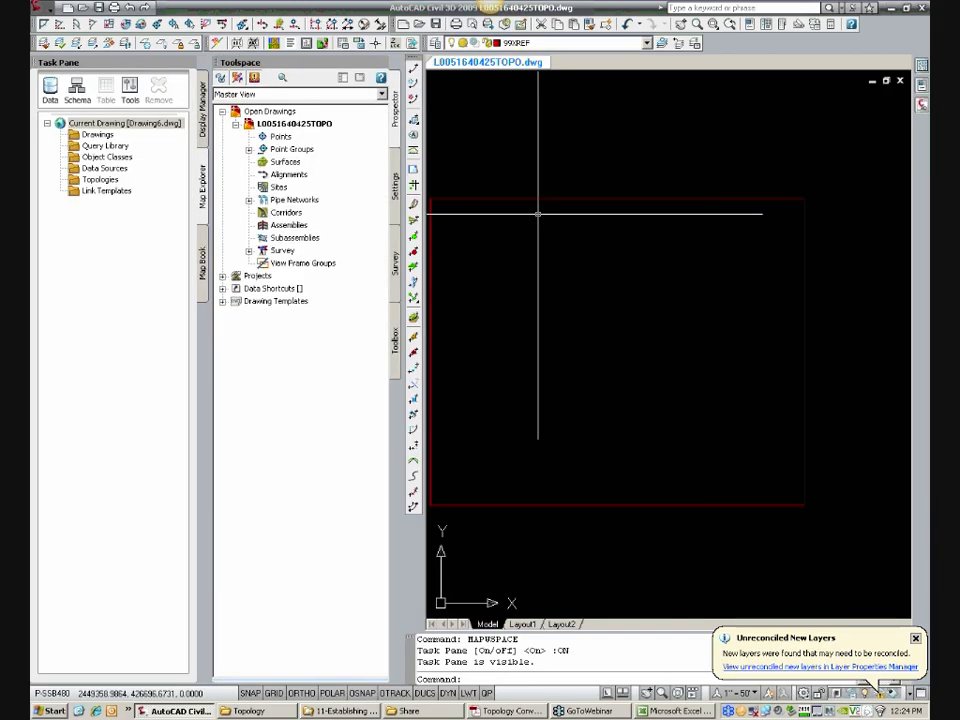
pyautogui.click(371, 64)
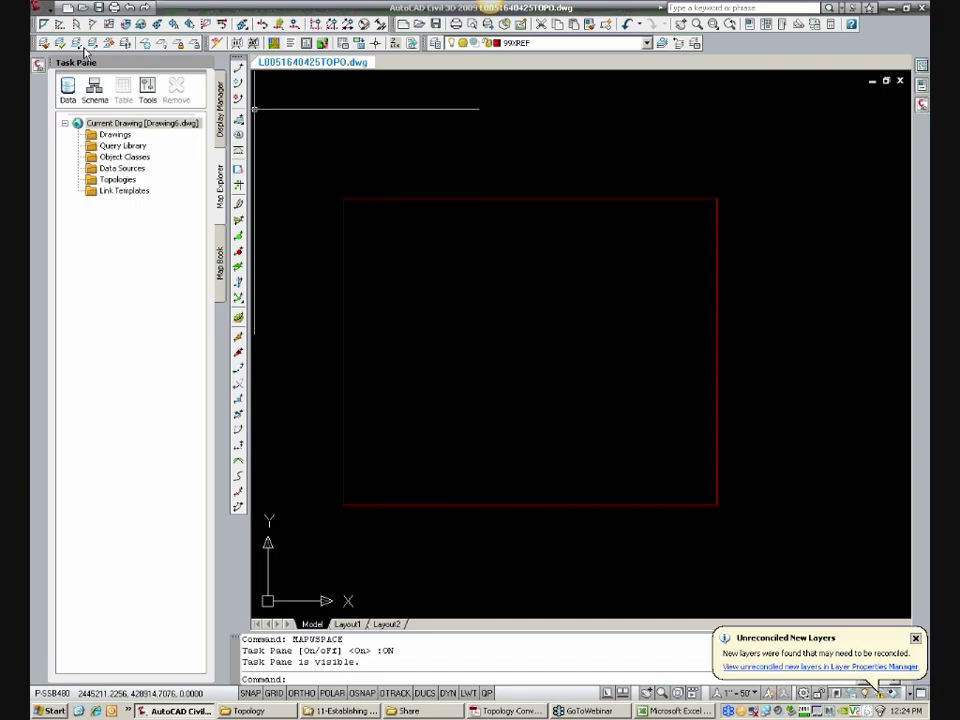
# Step: Save the drawing and reload it with the REVERT command
pyautogui.click(102, 11)
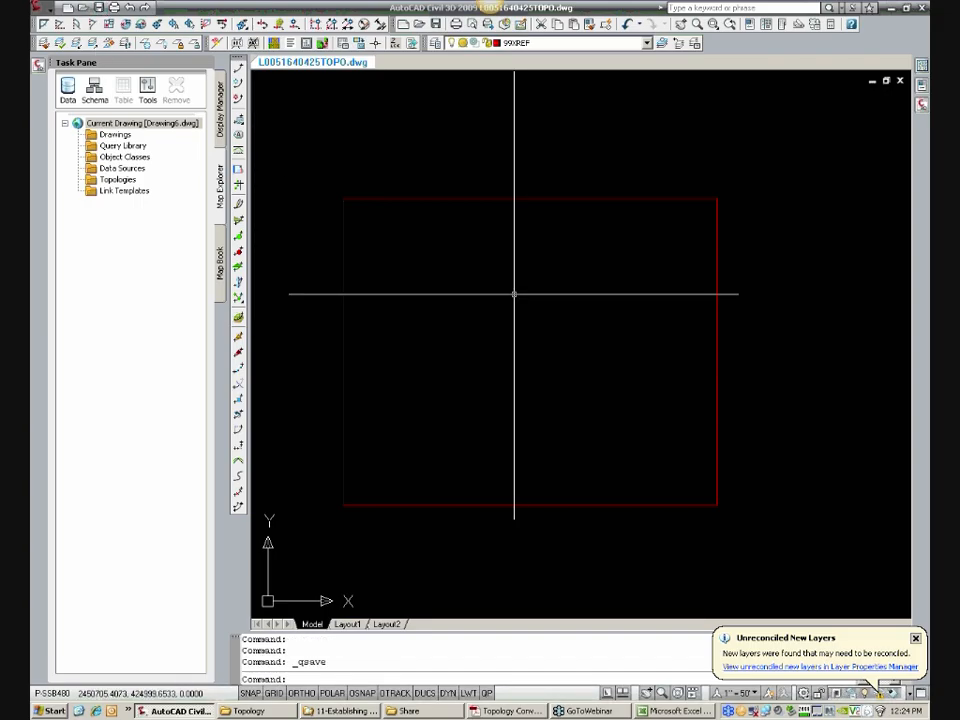
pyautogui.write('REVERT')
pyautogui.press('Return')
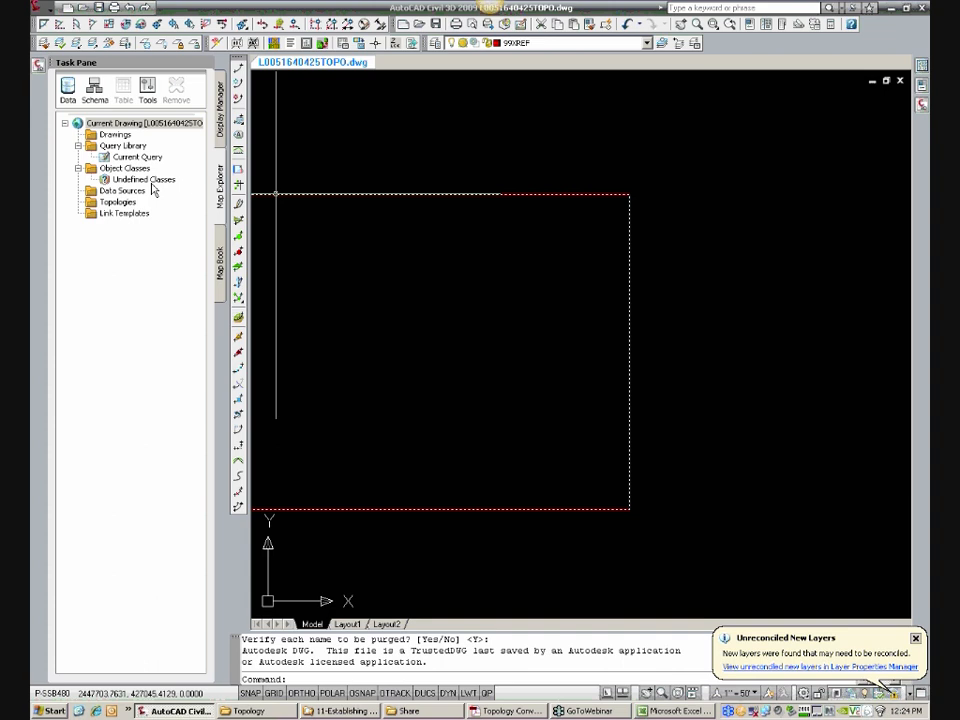
# Step: Choose PA83-SF, NAD83 Pennsylvania State Planes, South Zone, US Foot, from the USA, Pennsylvania category as the current drawing's coordinate system
pyautogui.rightClick(178, 124)
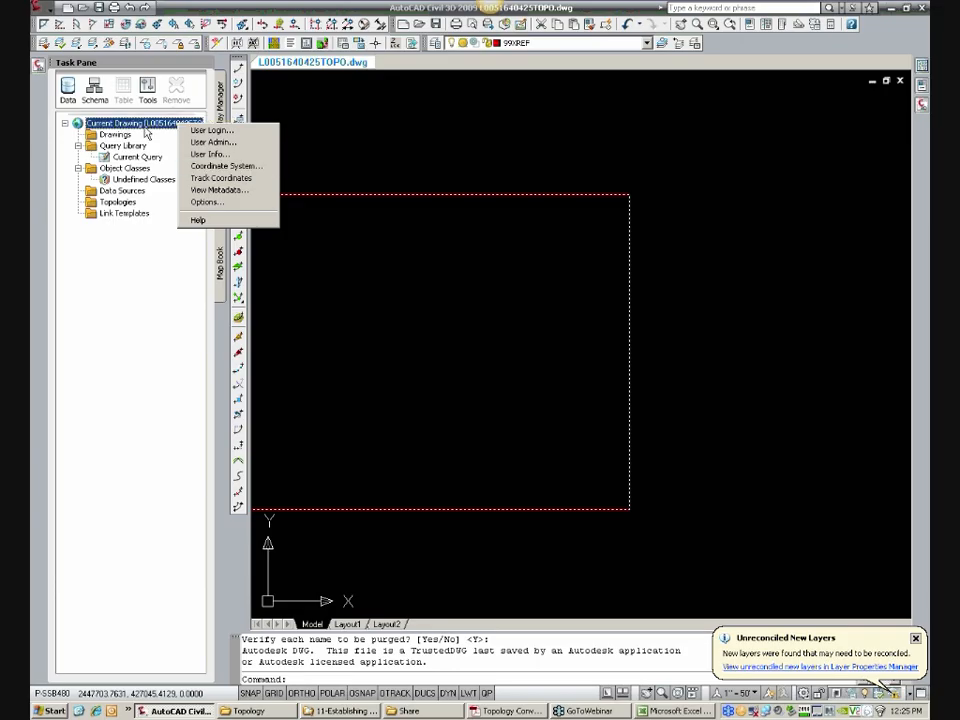
pyautogui.click(223, 166)
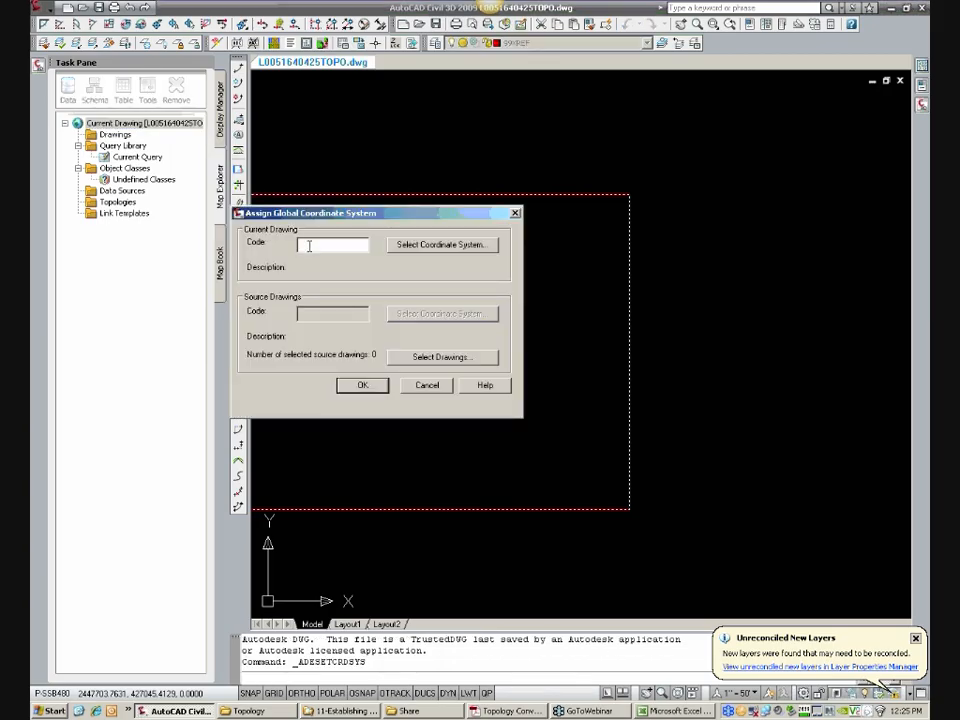
pyautogui.click(429, 248)
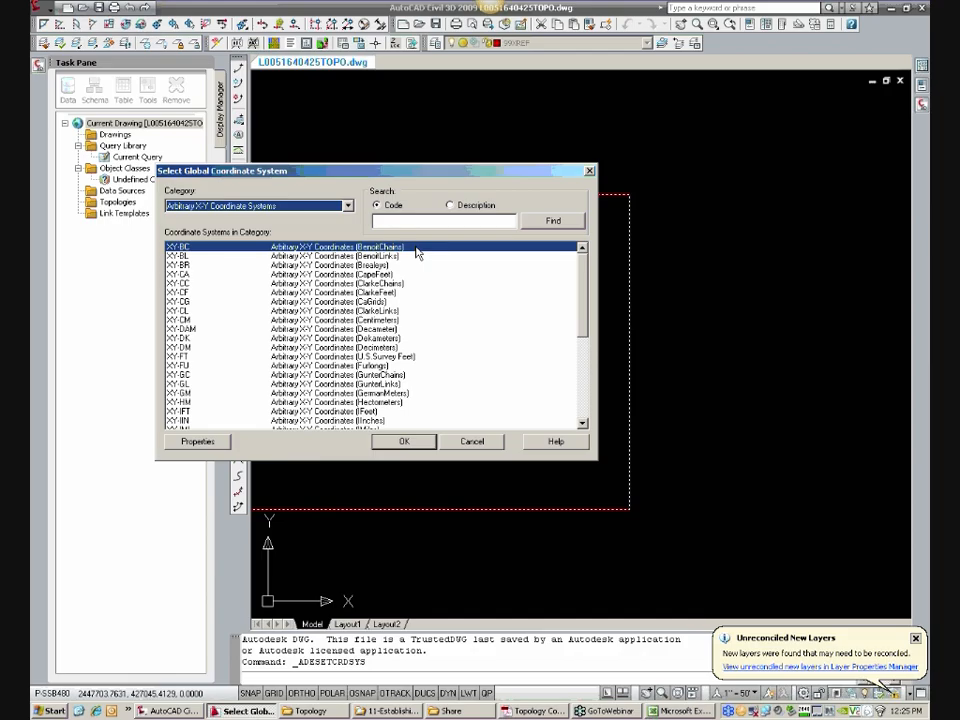
pyautogui.click(300, 206)
pyautogui.moveTo(349, 226); pyautogui.dragTo(352, 447)
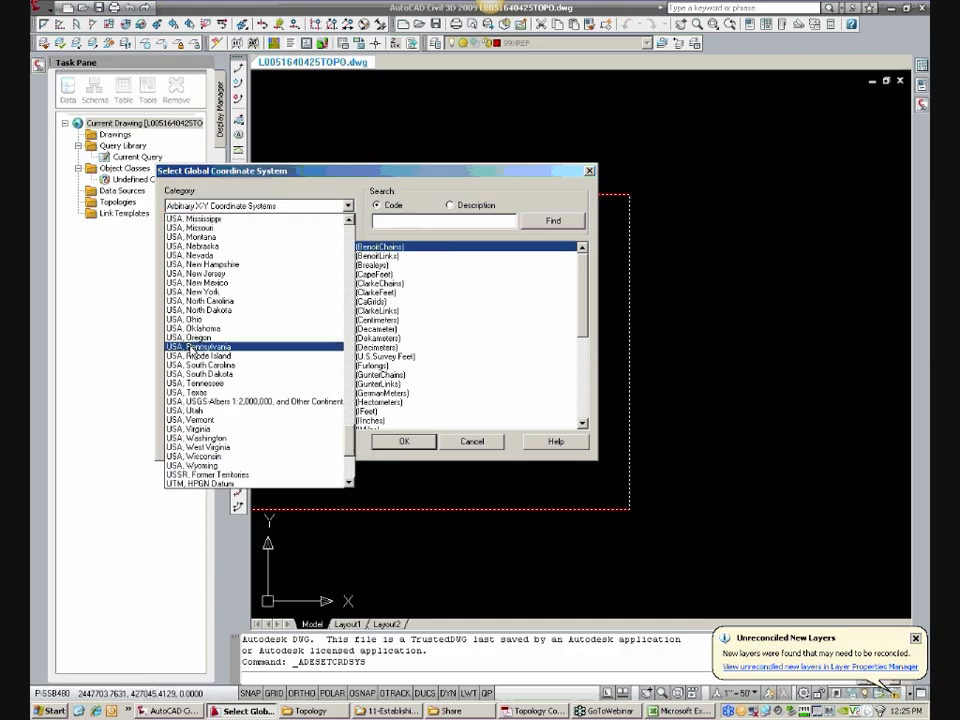
pyautogui.click(190, 347)
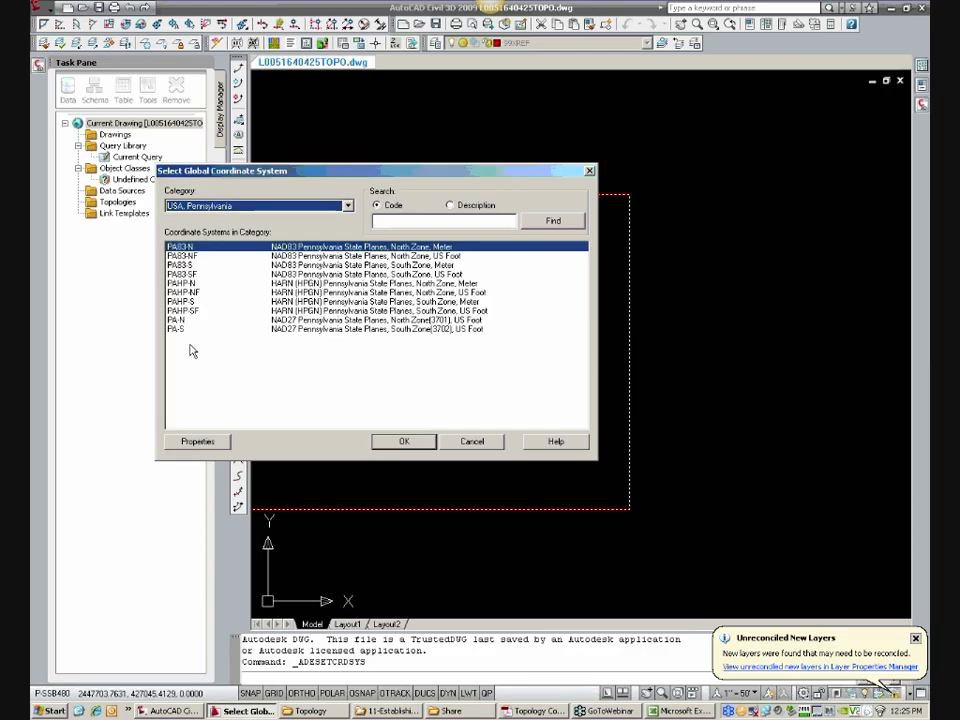
pyautogui.click(185, 275)
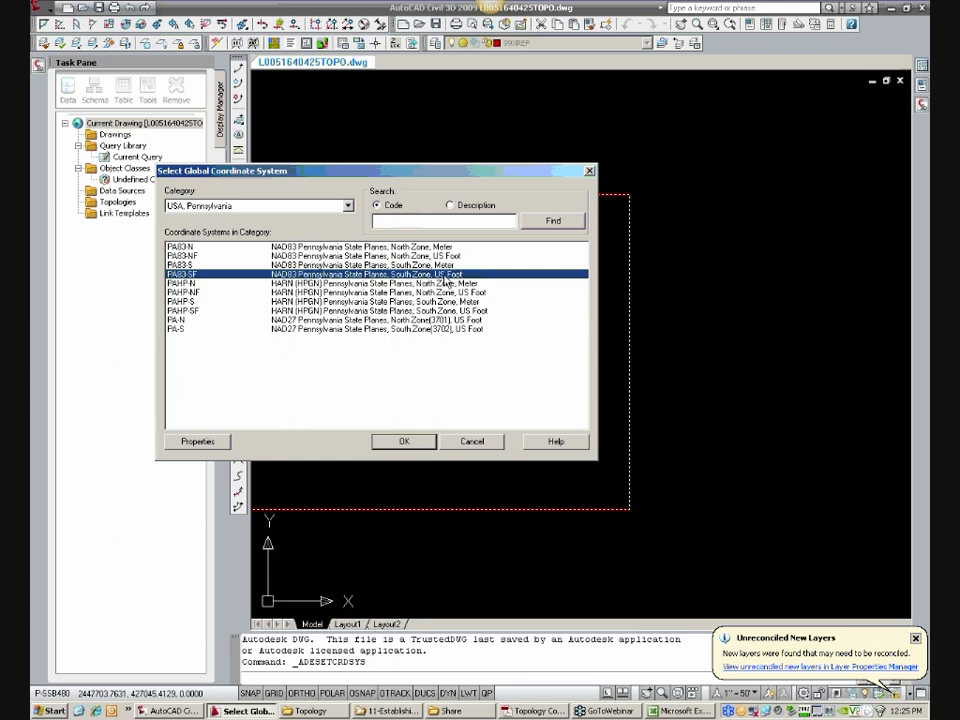
pyautogui.click(437, 266)
pyautogui.press('Down')
pyautogui.click(403, 440)
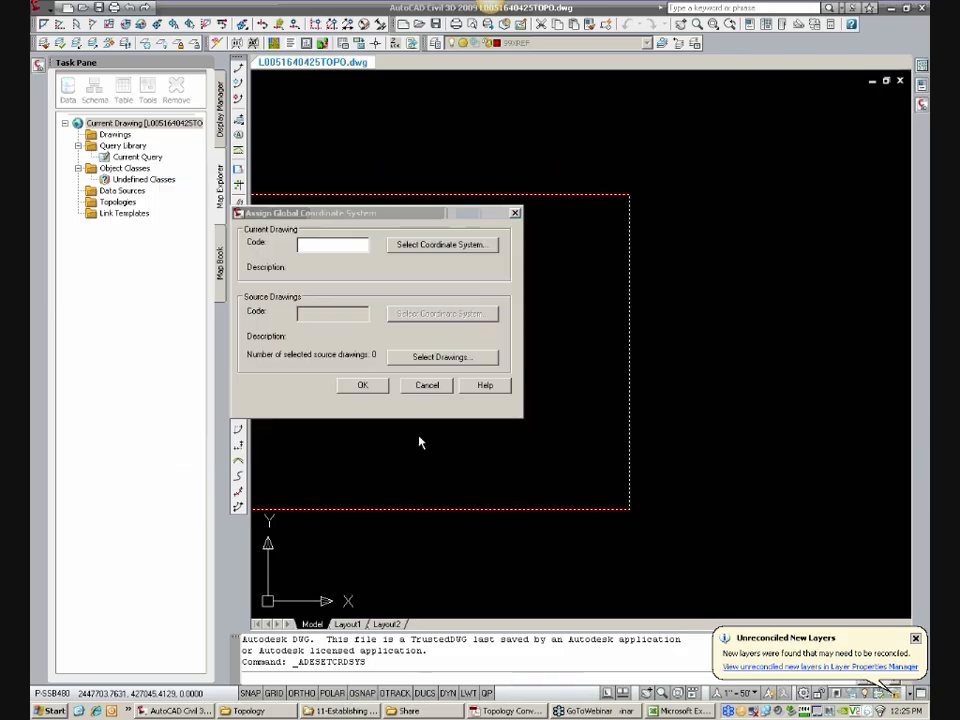
# Step: Compare the PA83-NF and PA83-SF entries in the coordinate system list and assign PA83-SF to the current drawing
pyautogui.moveTo(345, 248); pyautogui.dragTo(295, 252)
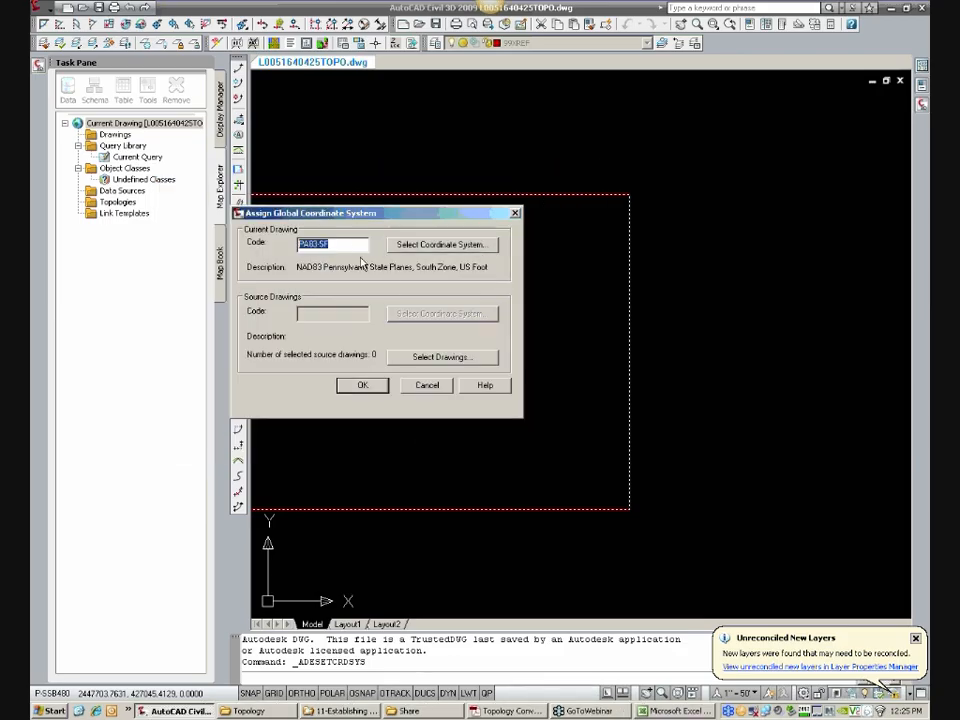
pyautogui.click(441, 244)
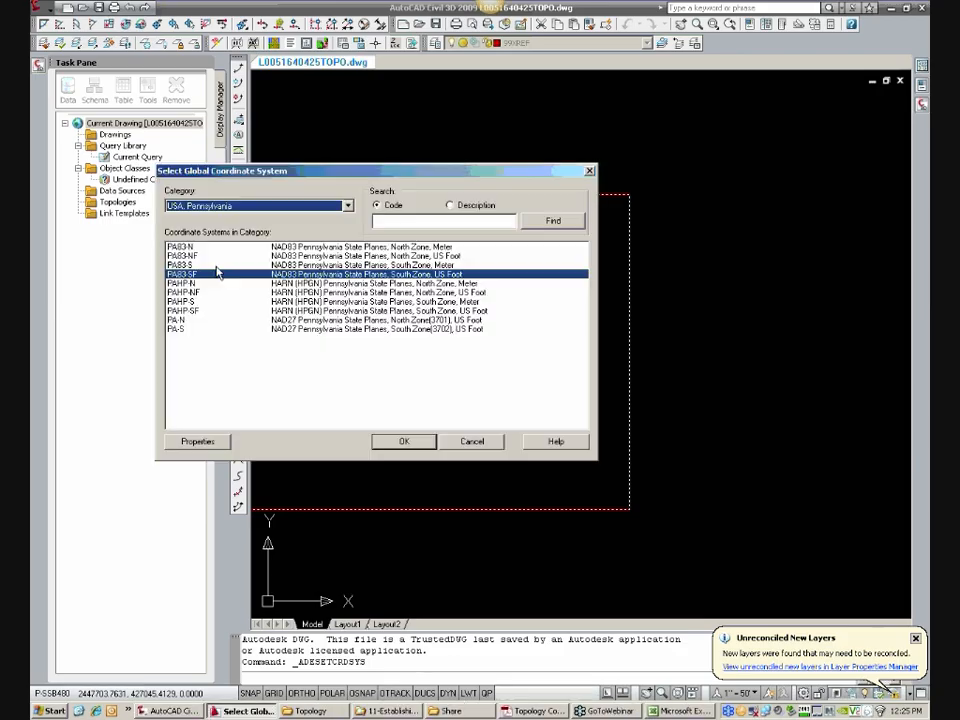
pyautogui.click(190, 256)
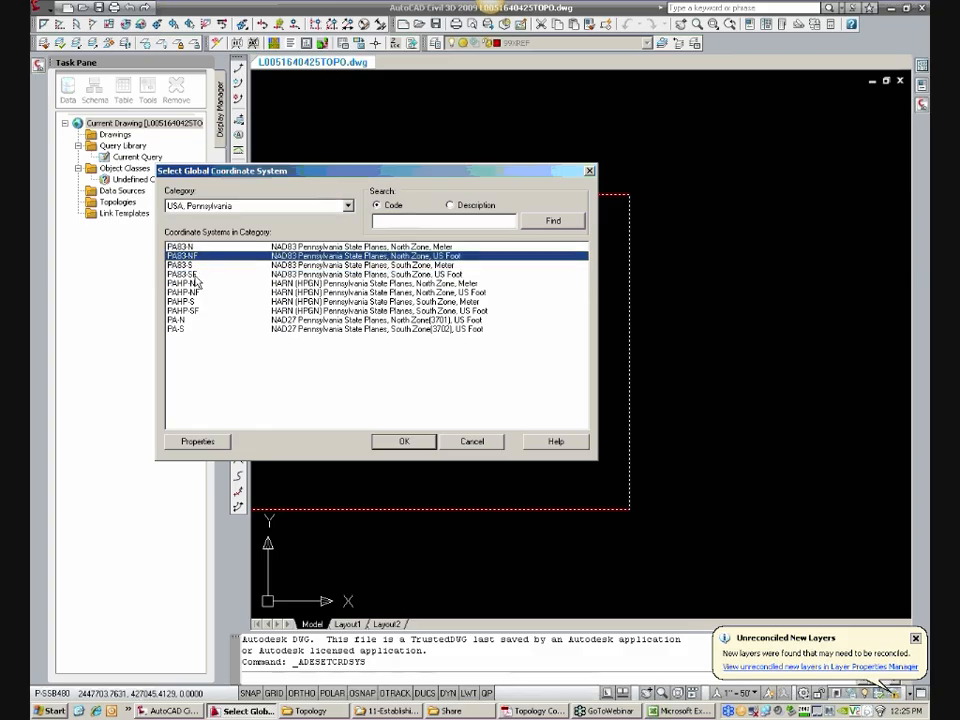
pyautogui.click(197, 275)
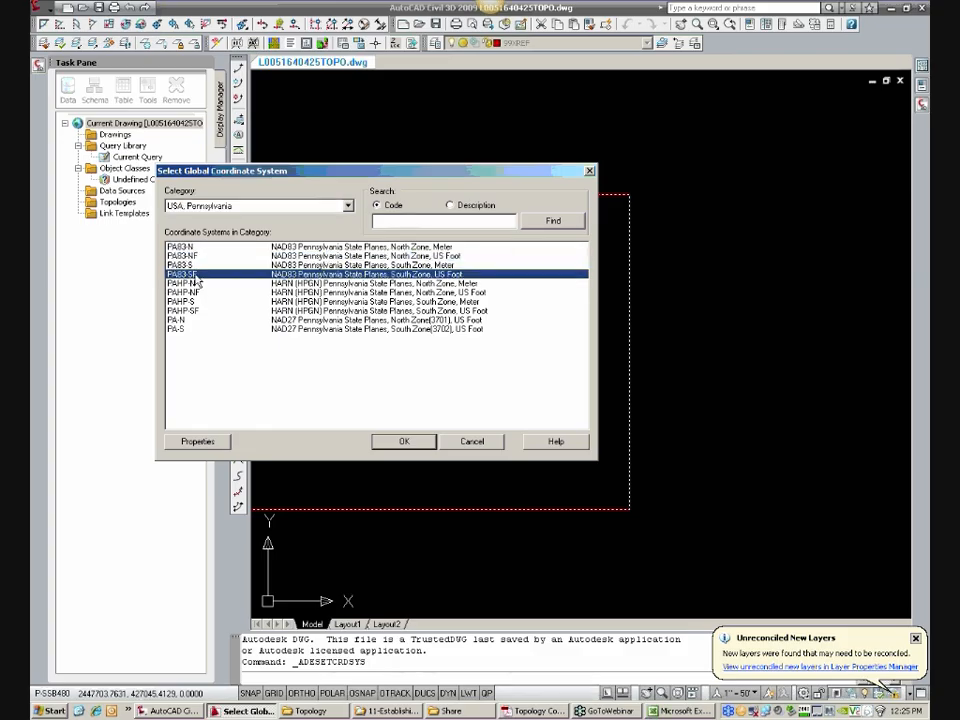
pyautogui.click(196, 256)
pyautogui.click(197, 276)
pyautogui.click(405, 449)
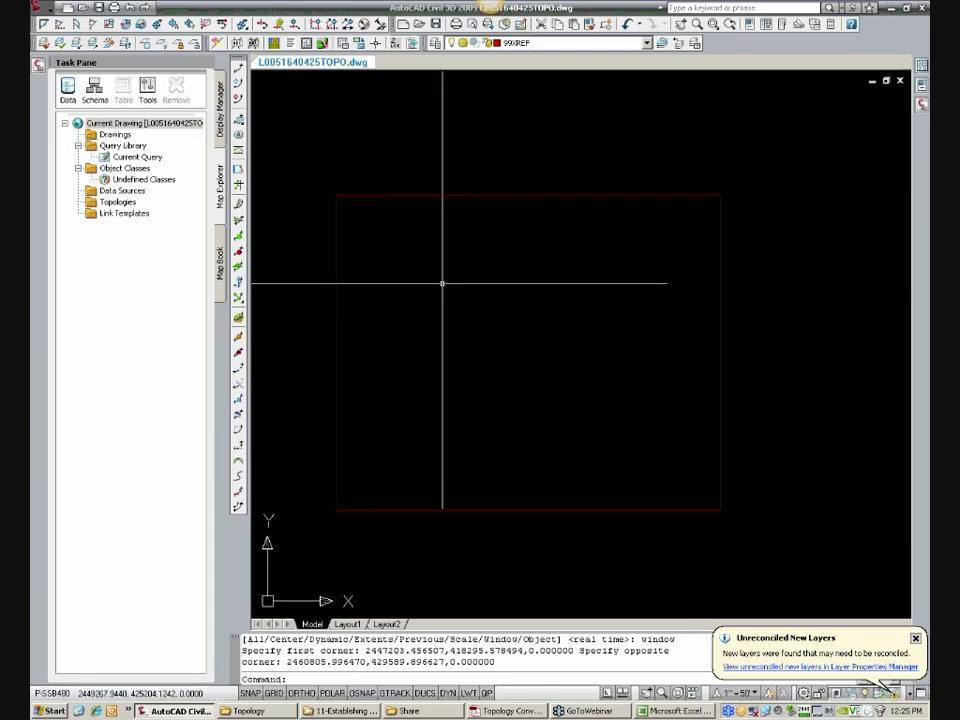
# Step: Start attaching a source drawing and browse to AcadMaps\GIS Project\Dwg on the GIS (W:) drive
pyautogui.rightClick(127, 135)
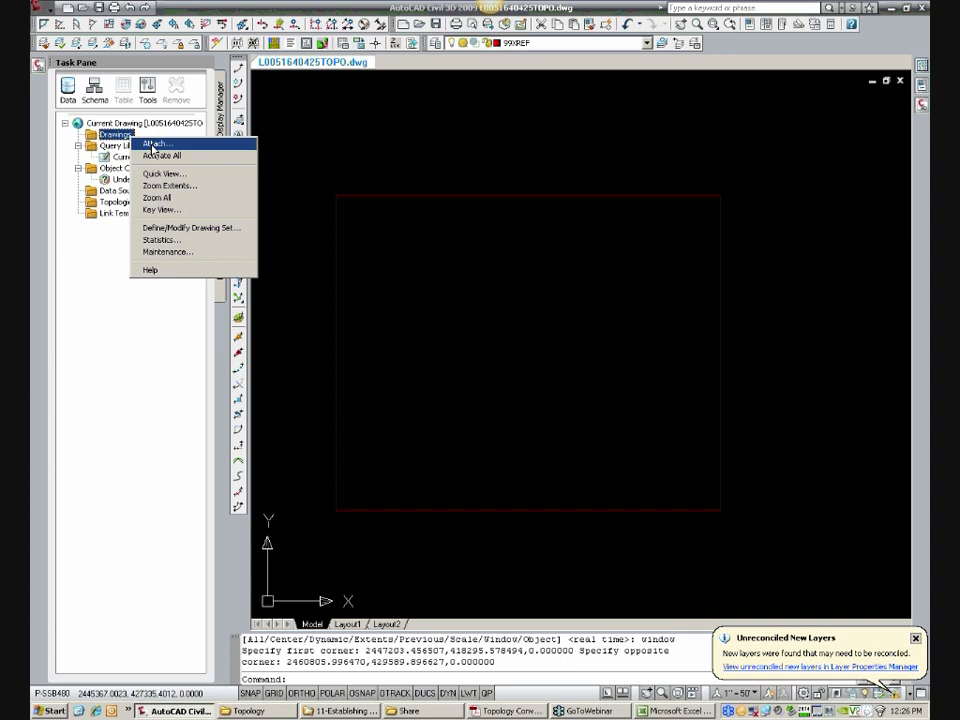
pyautogui.click(153, 146)
pyautogui.click(394, 235)
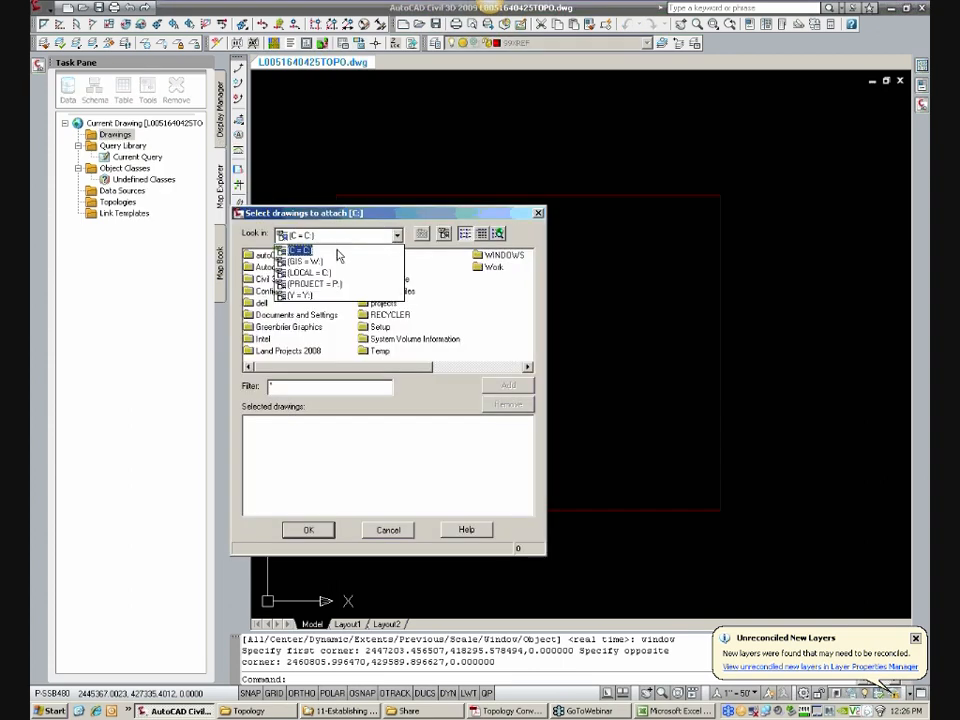
pyautogui.click(305, 261)
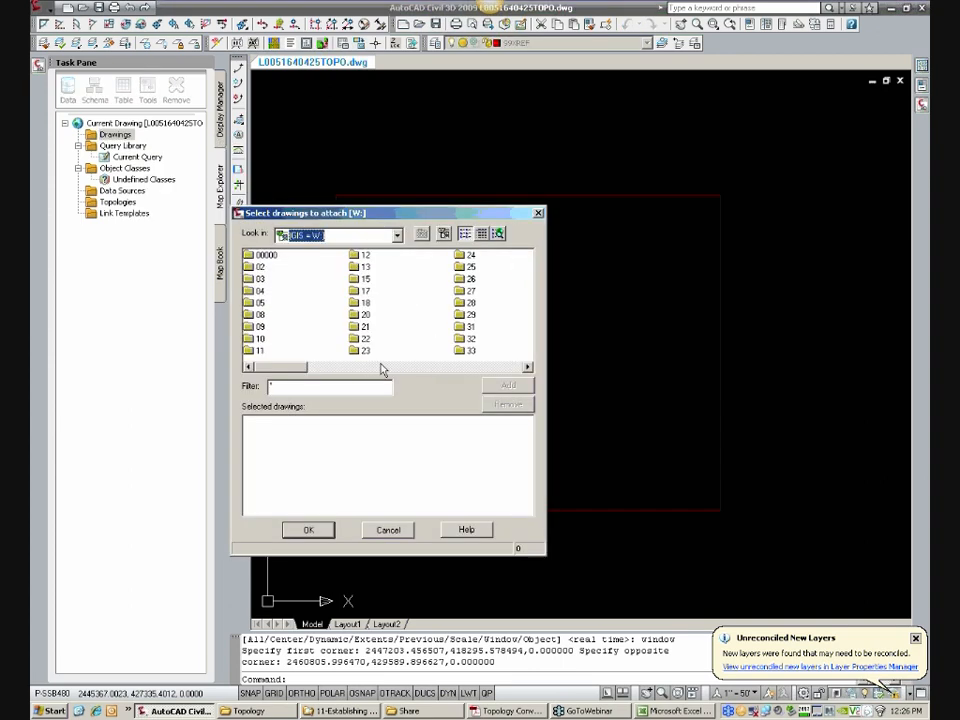
pyautogui.click(439, 367)
pyautogui.click(439, 367)
pyautogui.doubleClick(494, 268)
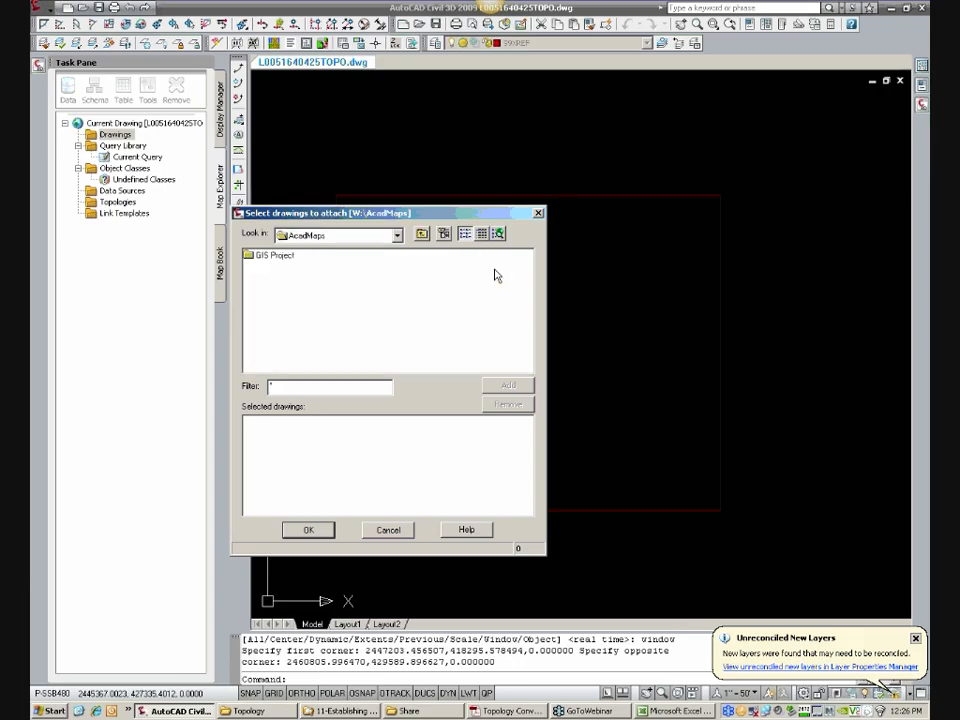
pyautogui.doubleClick(274, 256)
pyautogui.doubleClick(265, 304)
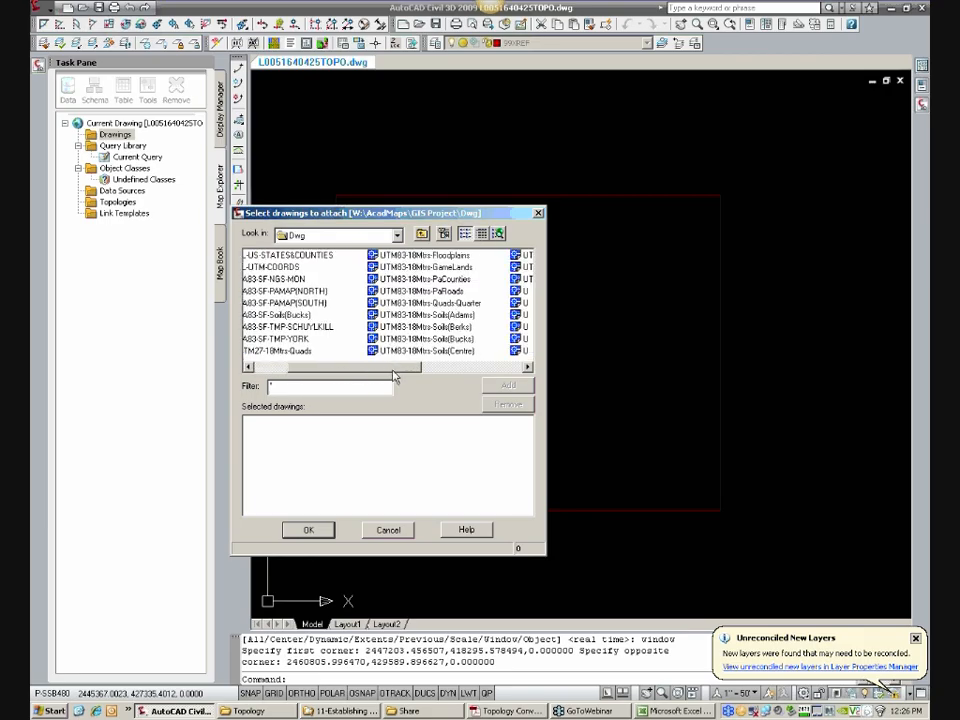
# Step: Attach the Berks soils drawing UTM83-18Mtrs-Soils(Berks).dwg to the current drawing and dismiss the message dialog
pyautogui.scroll(-1, 370, 298)
pyautogui.click(337, 327)
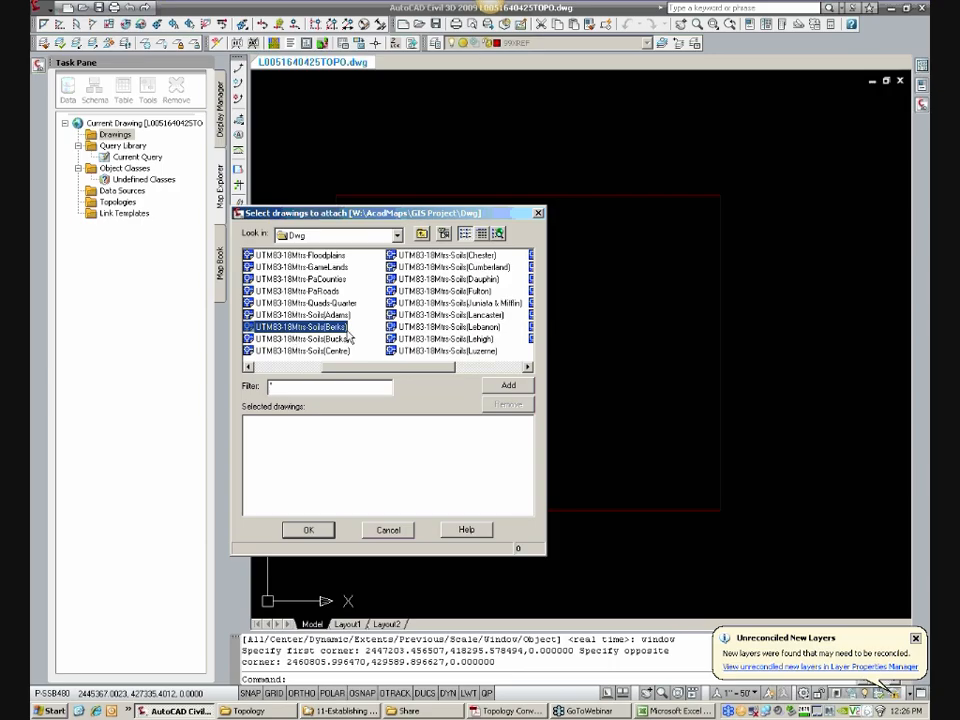
pyautogui.click(510, 387)
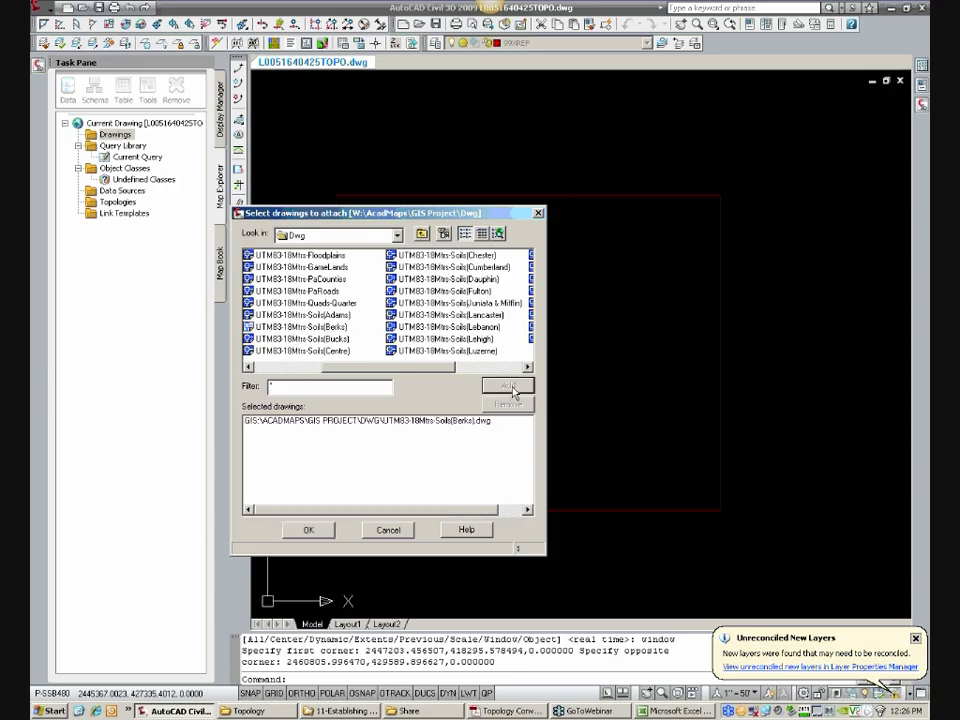
pyautogui.click(317, 531)
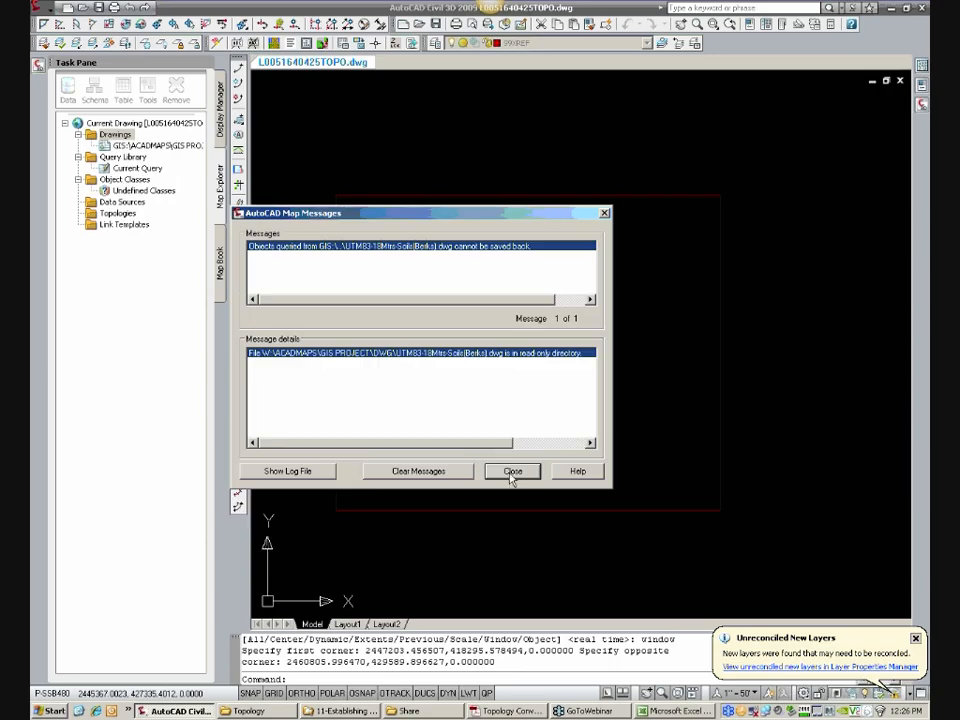
pyautogui.click(511, 471)
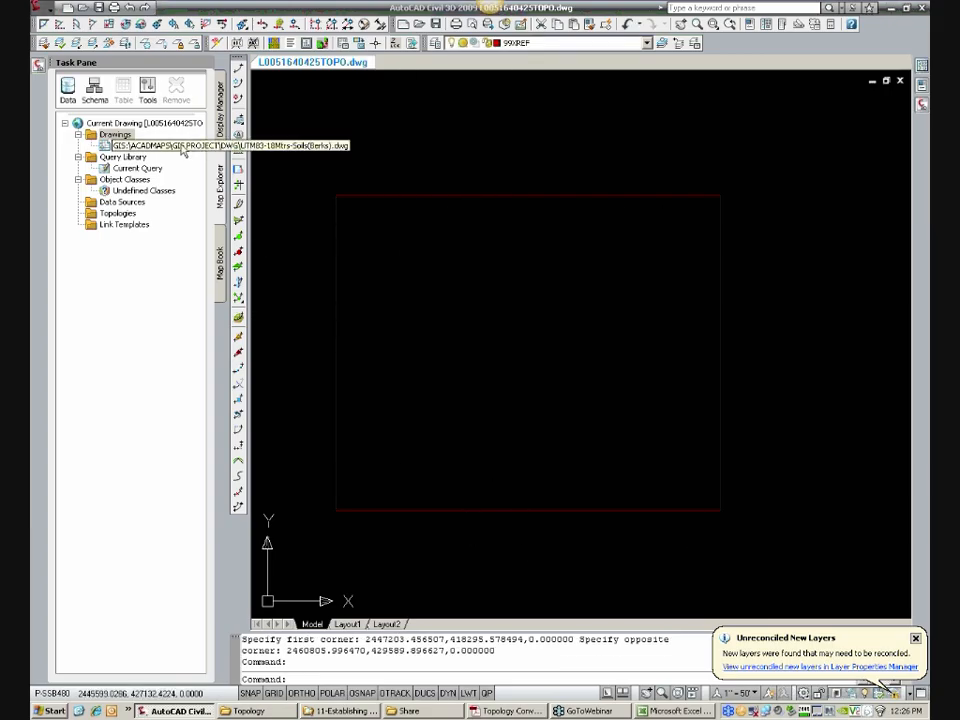
# Step: Open the current query of the attached drawing and delete its Location: ALL condition
pyautogui.moveTo(230, 165); pyautogui.dragTo(265, 167)
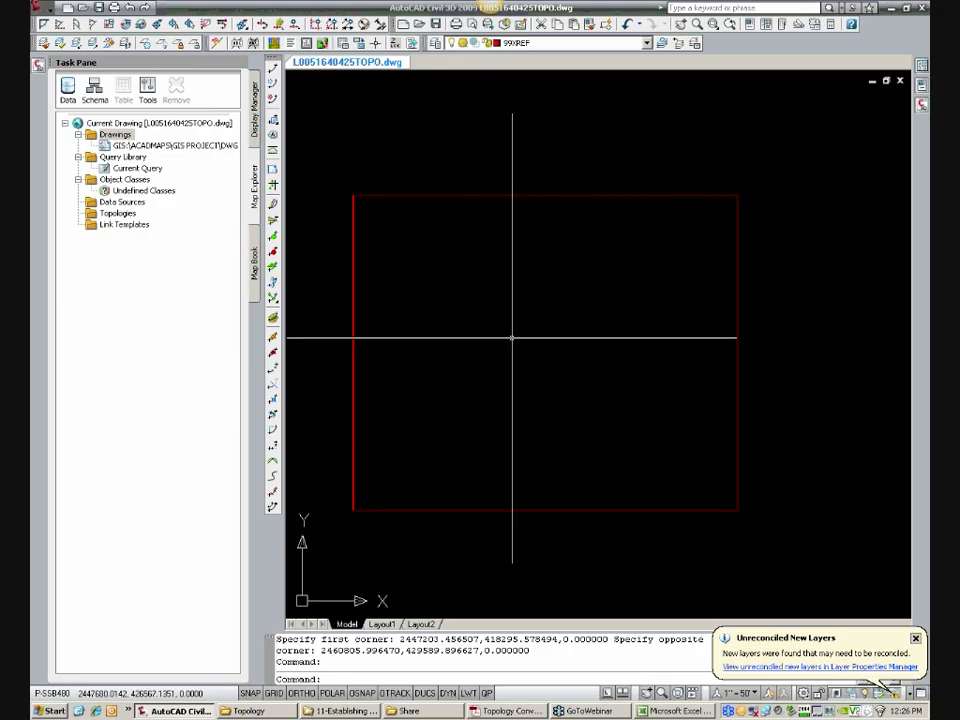
pyautogui.doubleClick(155, 171)
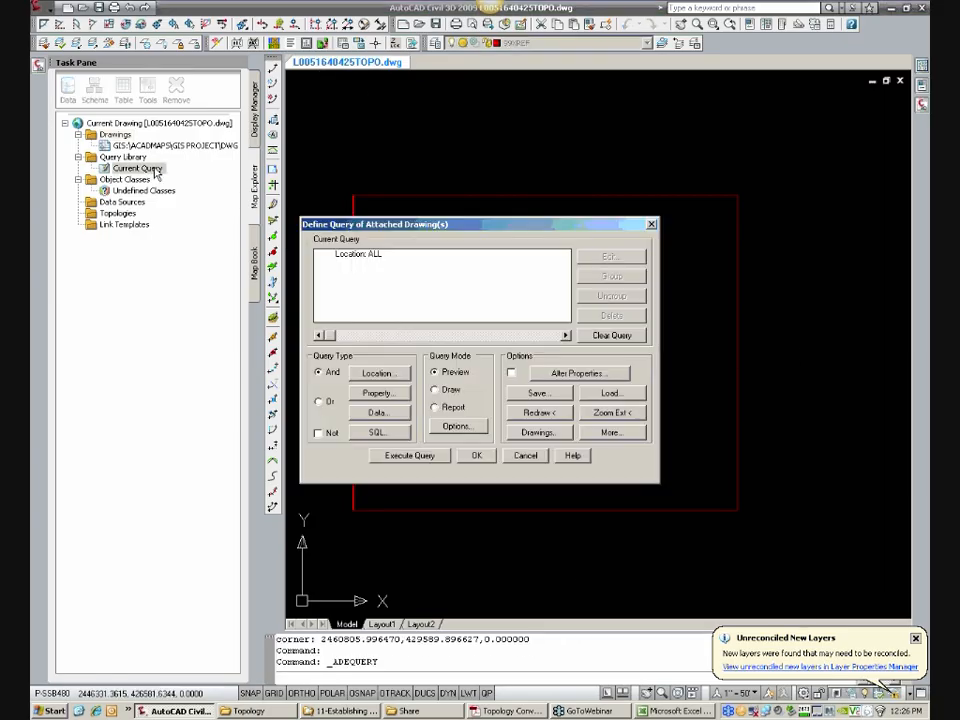
pyautogui.click(423, 253)
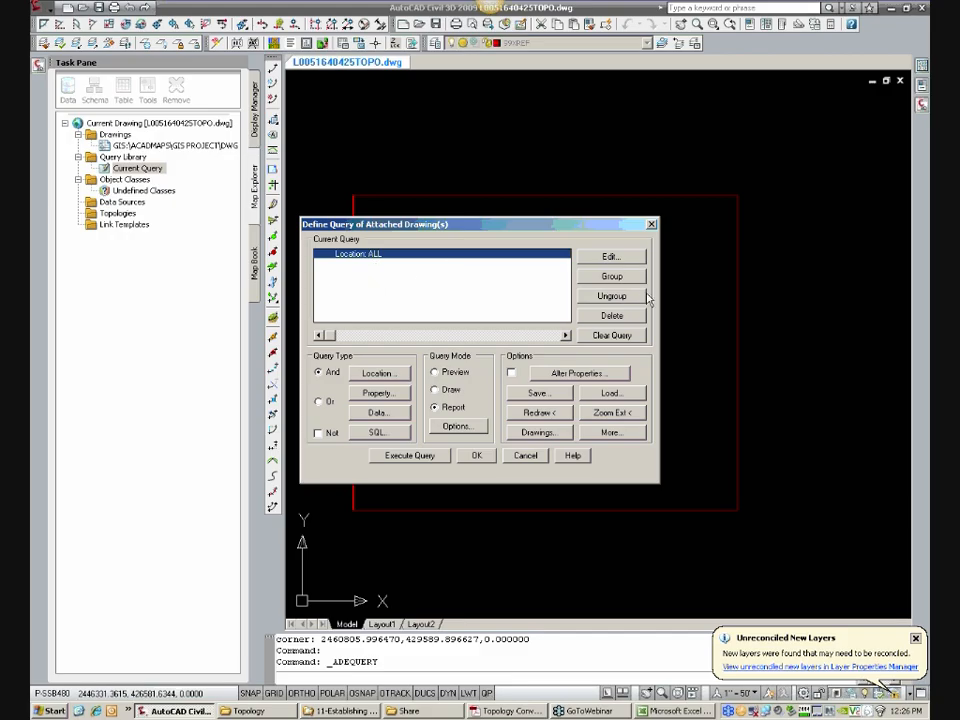
pyautogui.click(627, 318)
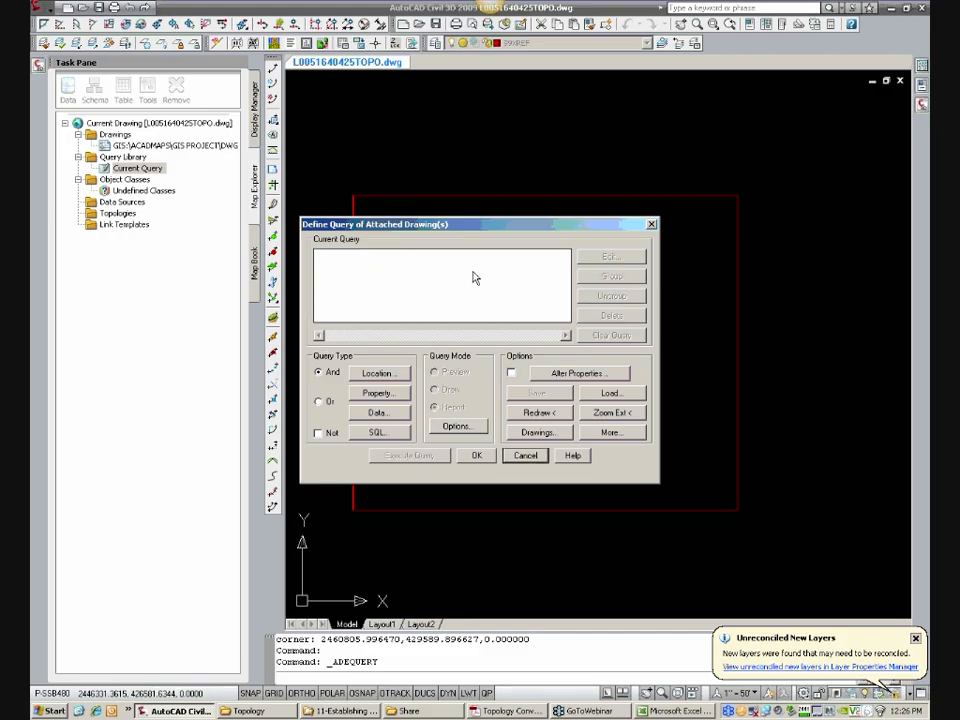
# Step: Add a Window location condition snapped to the endpoints at the red site rectangle's upper-left and lower-right corners
pyautogui.click(375, 376)
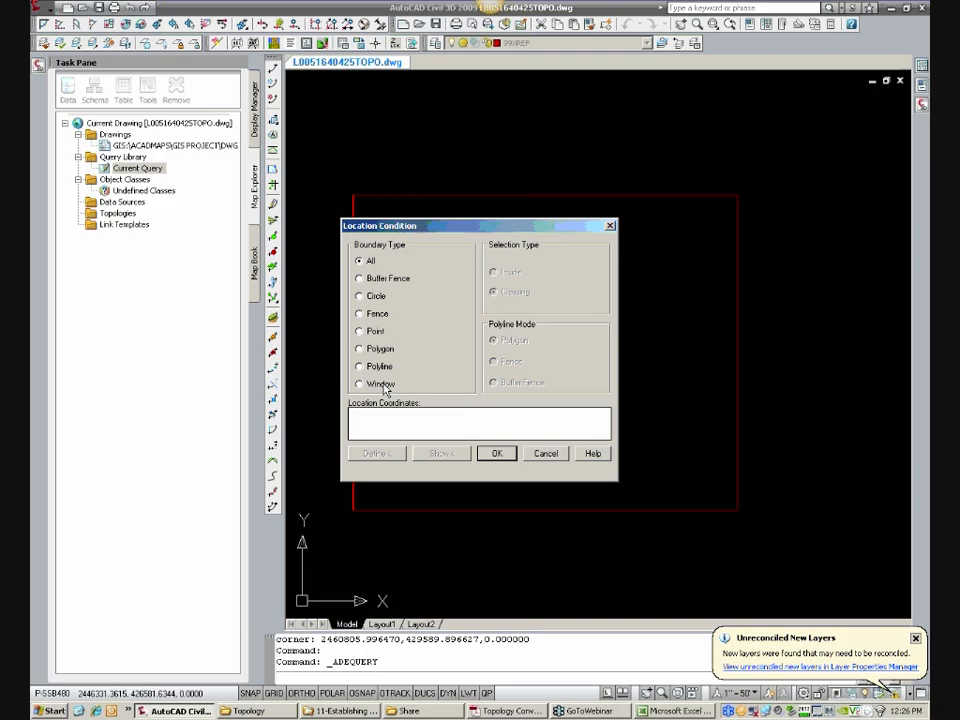
pyautogui.click(384, 388)
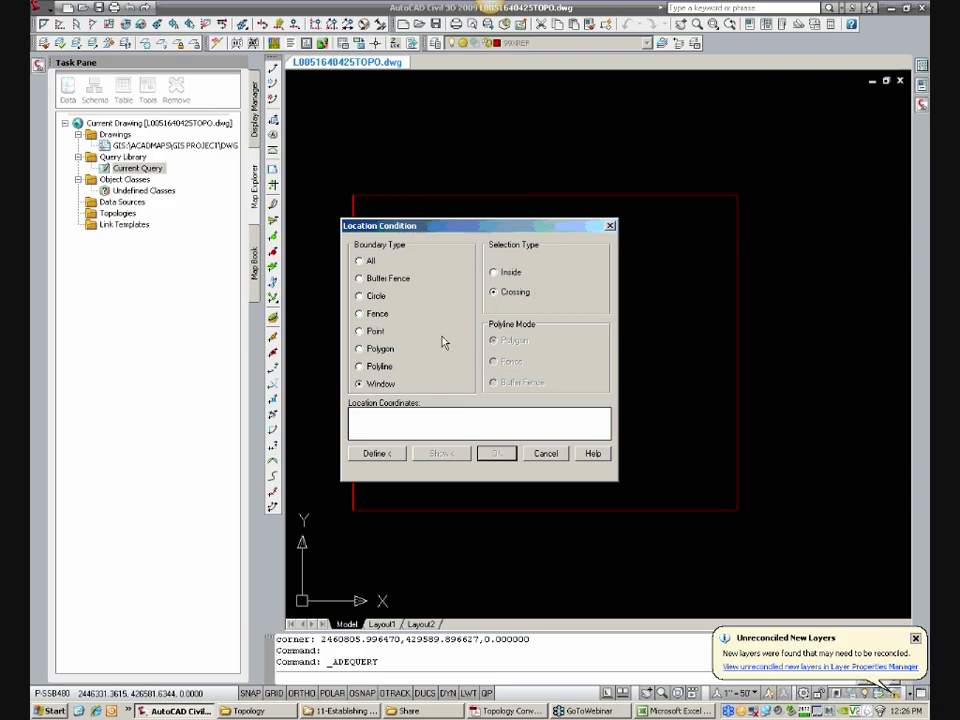
pyautogui.click(376, 454)
pyautogui.write('CEN')
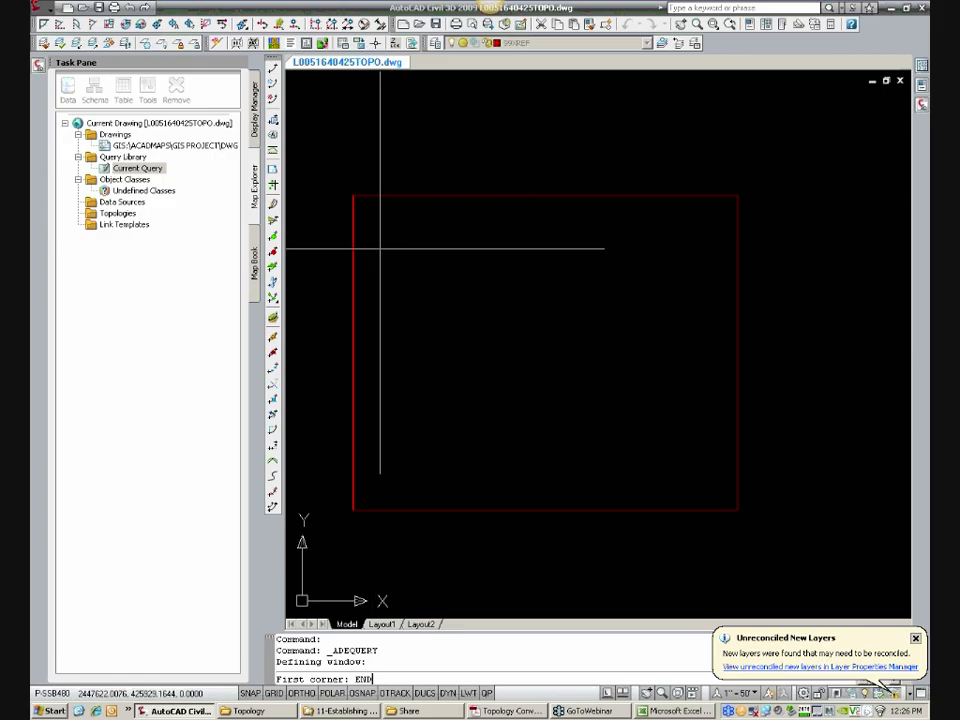
pyautogui.press('Return')
pyautogui.click(354, 196)
pyautogui.write('END')
pyautogui.press('Return')
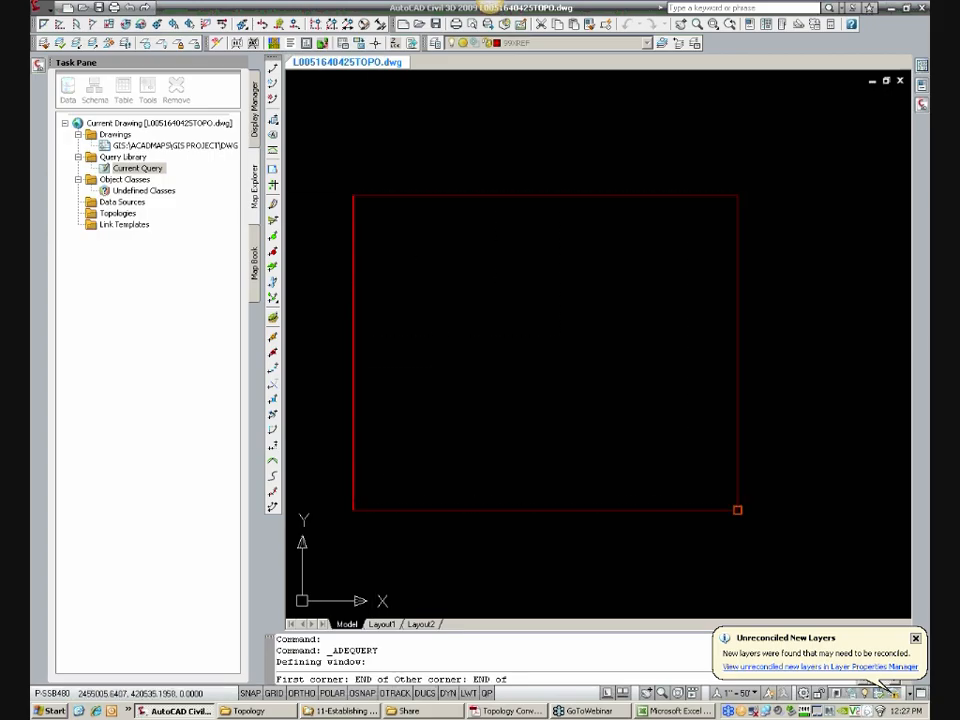
pyautogui.click(737, 510)
# Step: Execute the query in Draw mode to bring the soil polygons crossing the site rectangle into the drawing
pyautogui.click(447, 390)
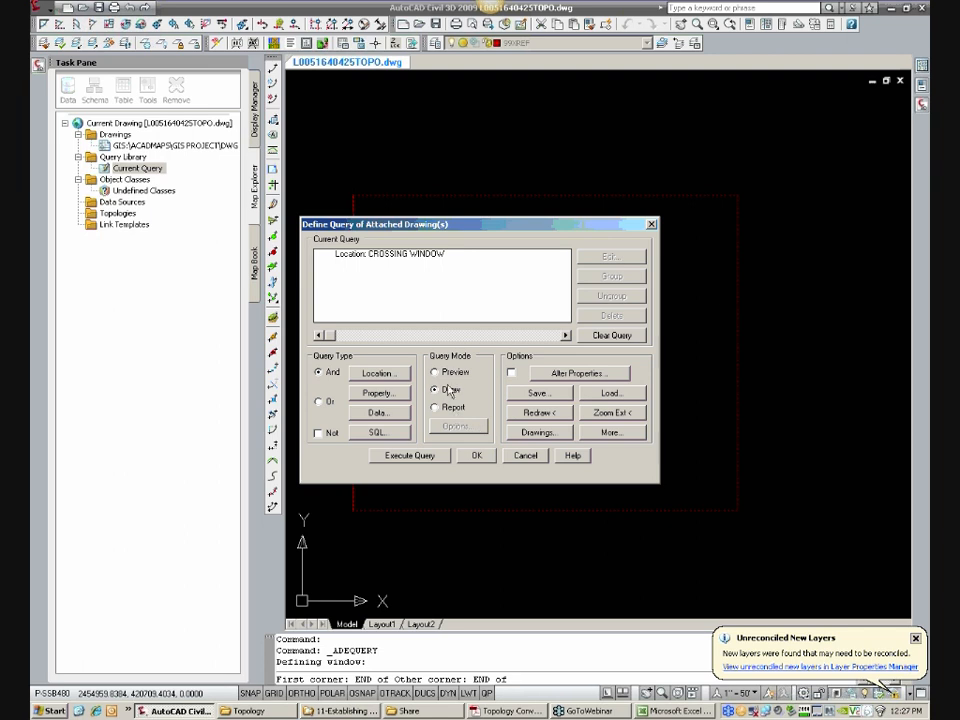
pyautogui.click(411, 455)
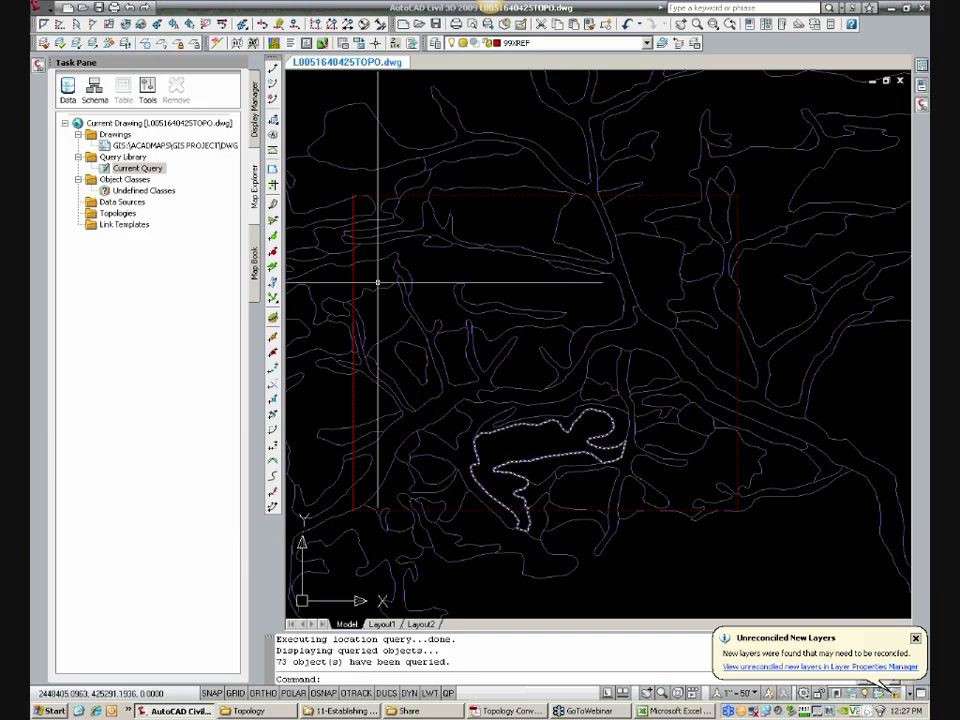
pyautogui.scroll(-1, 491, 392)
pyautogui.scroll(-1, 591, 390)
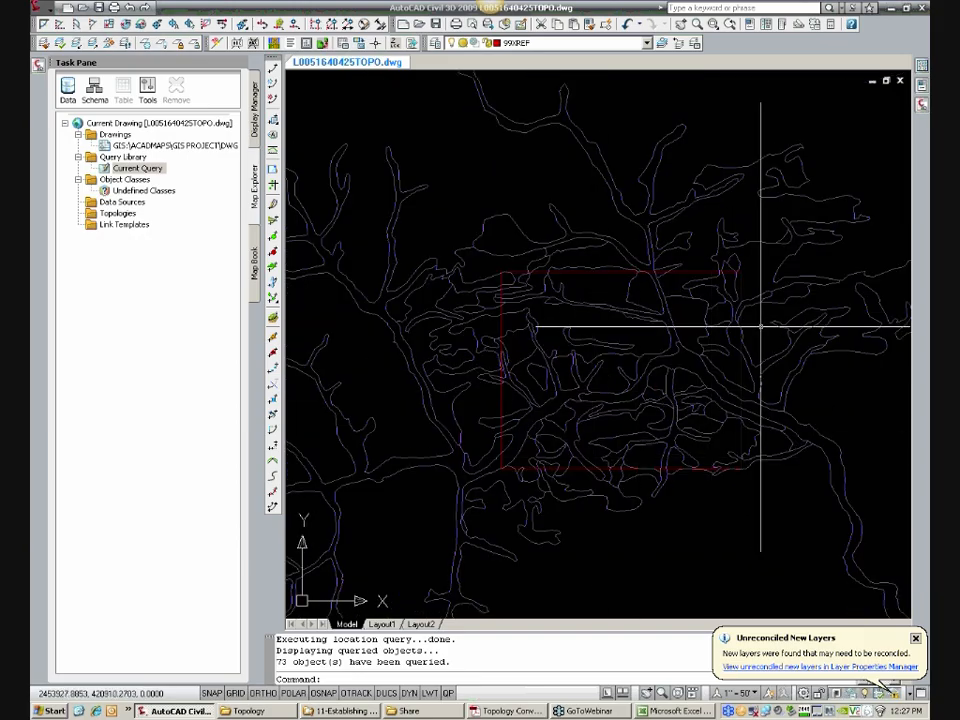
pyautogui.scroll(3, 690, 450)
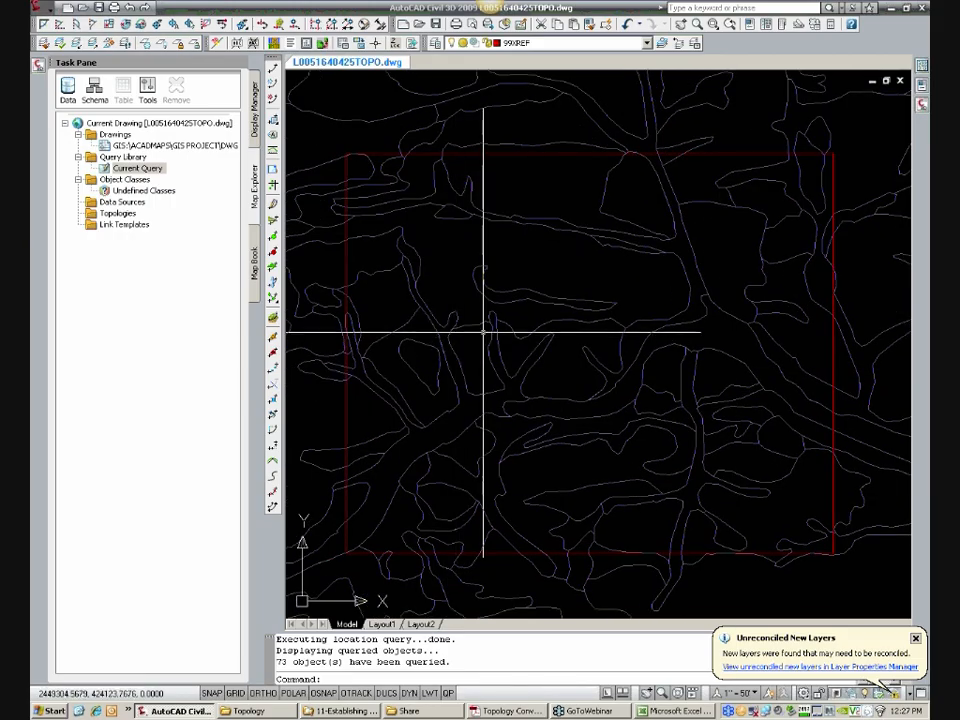
# Step: Check the MUSYM soil type object data in the properties of a small soil polygon inside the rectangle
pyautogui.click(471, 333)
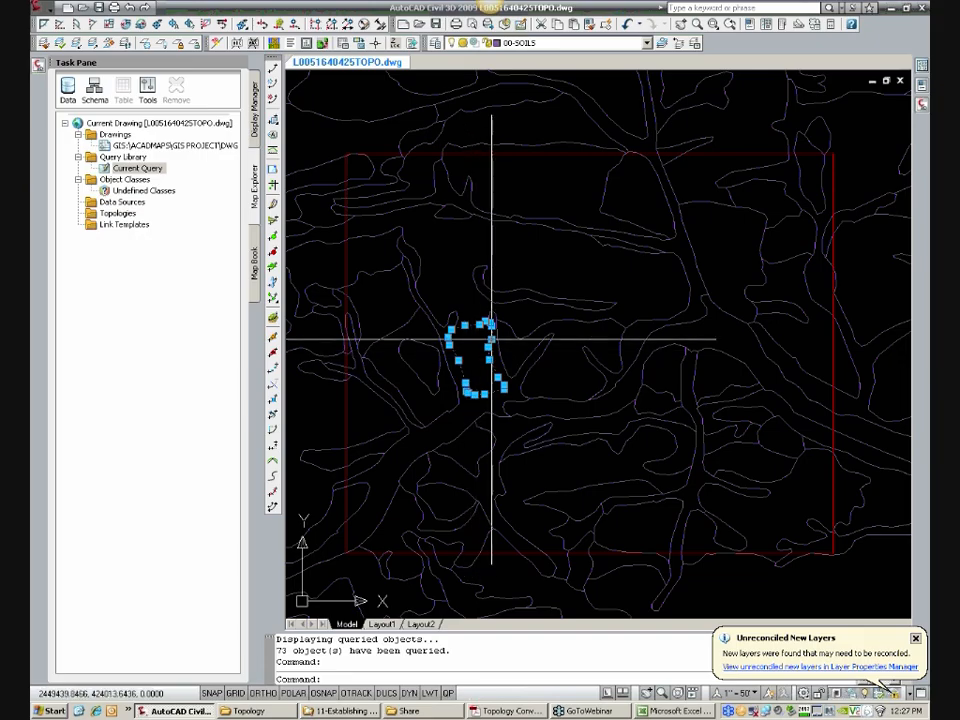
pyautogui.moveTo(926, 85)
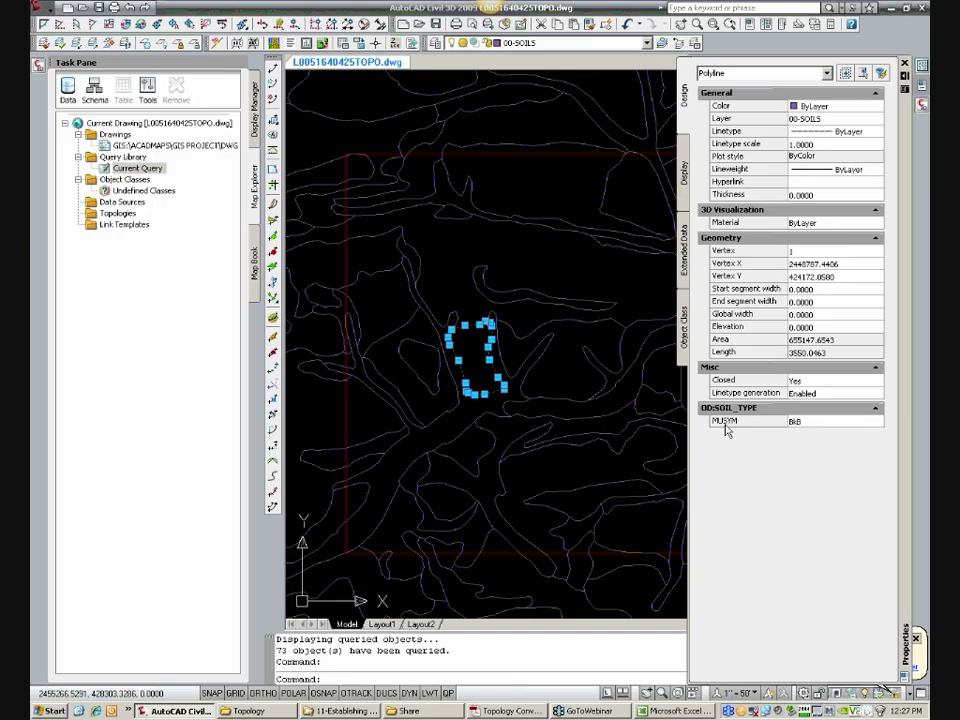
pyautogui.click(817, 420)
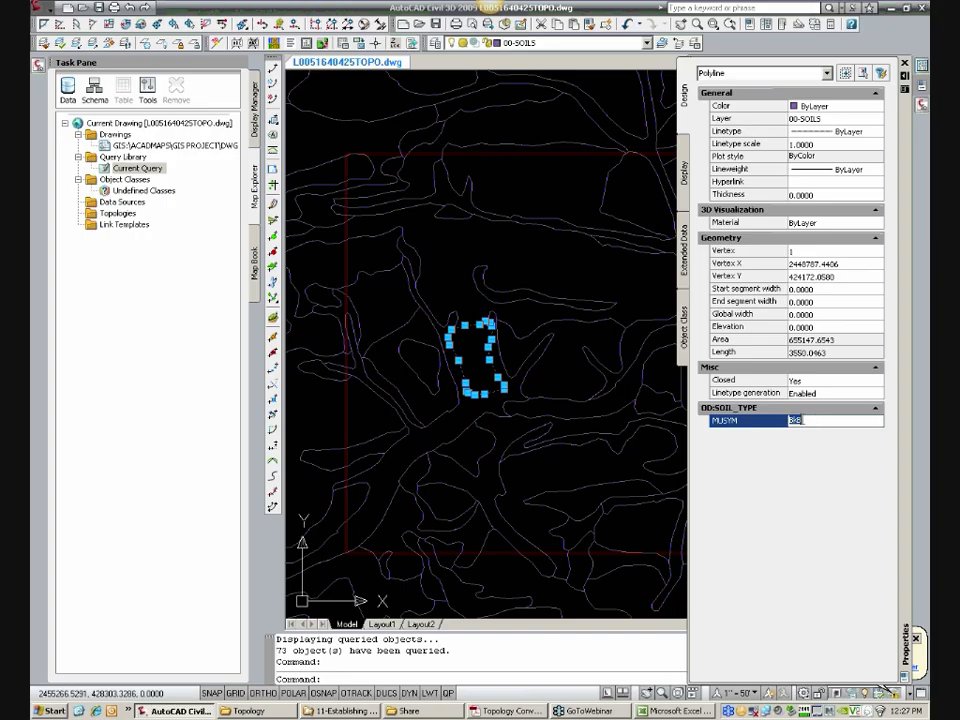
pyautogui.hotkey('ctrl', '1')
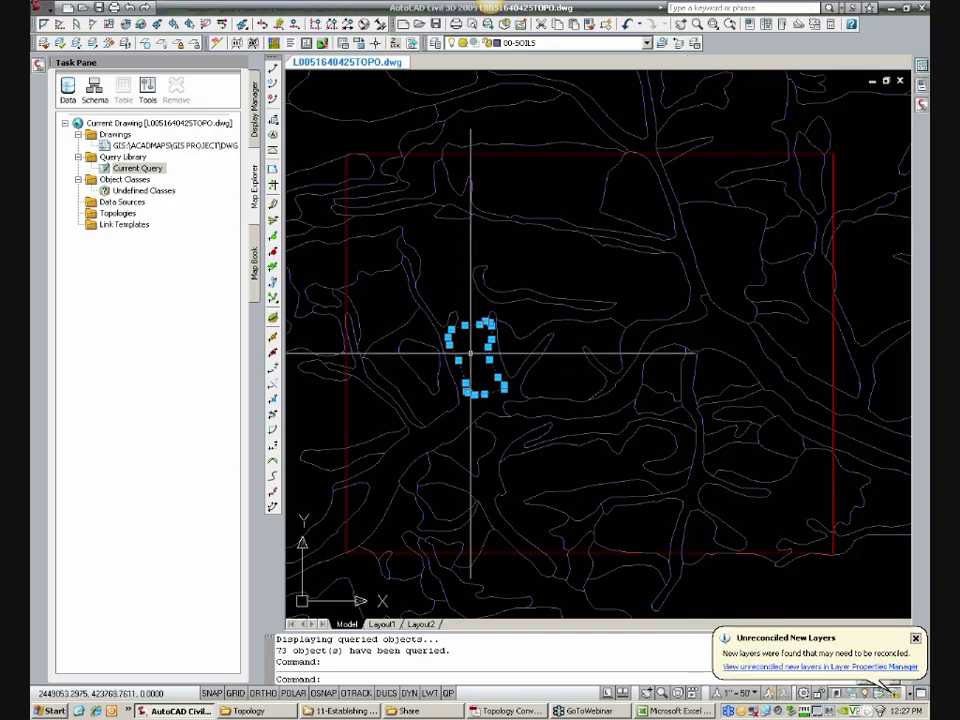
pyautogui.press('Escape')
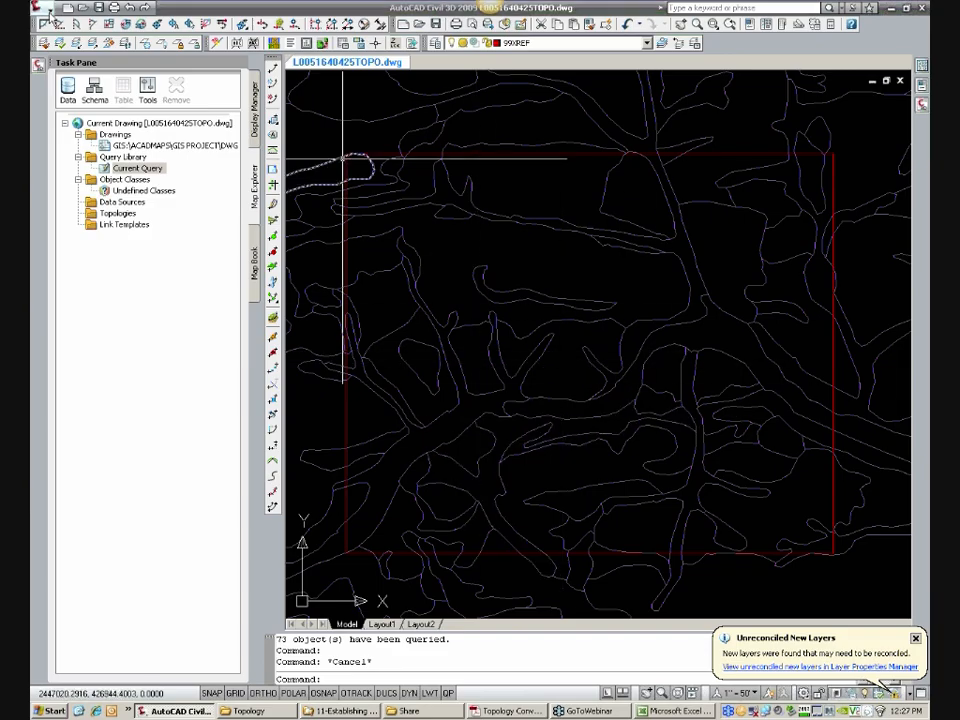
# Step: Start Create Centroids for selected objects only, filtering the entire drawing for objects on layer 00-SOILS
pyautogui.click(44, 10)
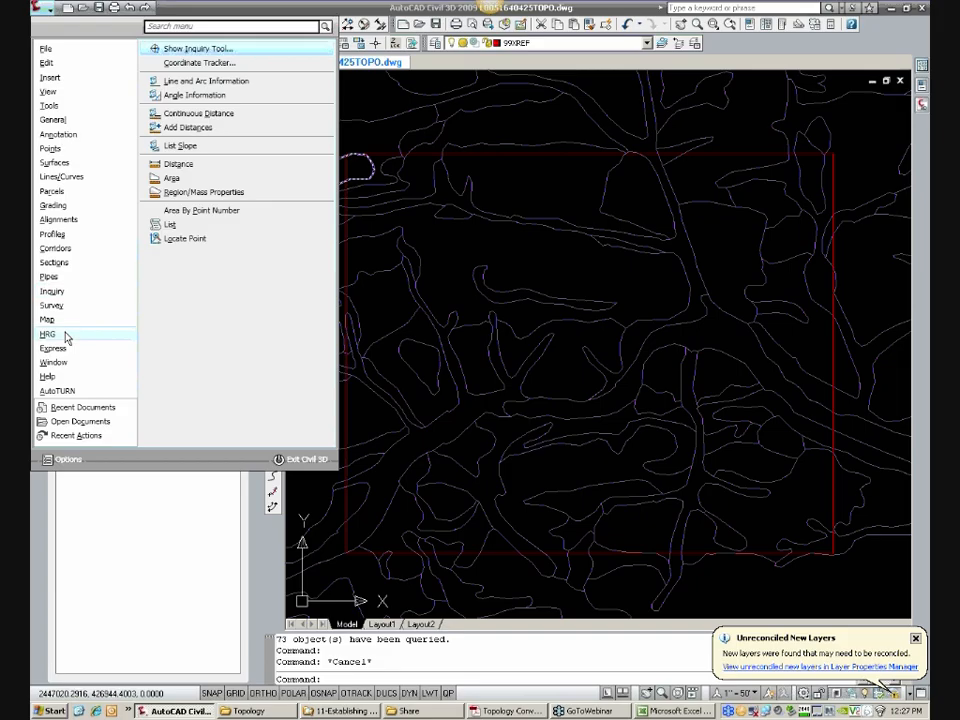
pyautogui.moveTo(63, 322)
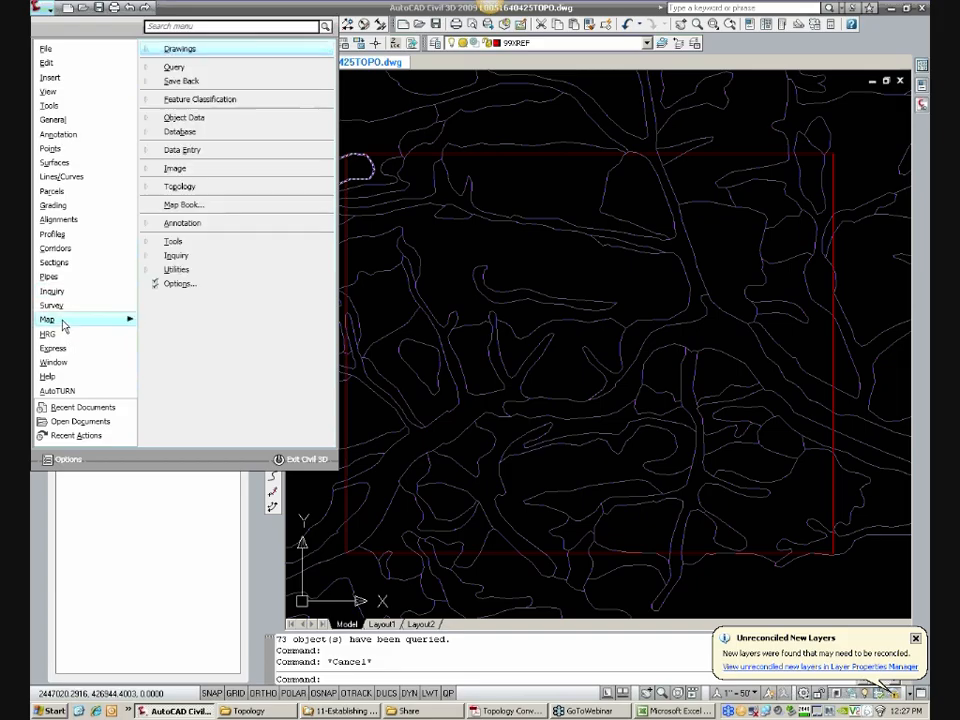
pyautogui.click(173, 243)
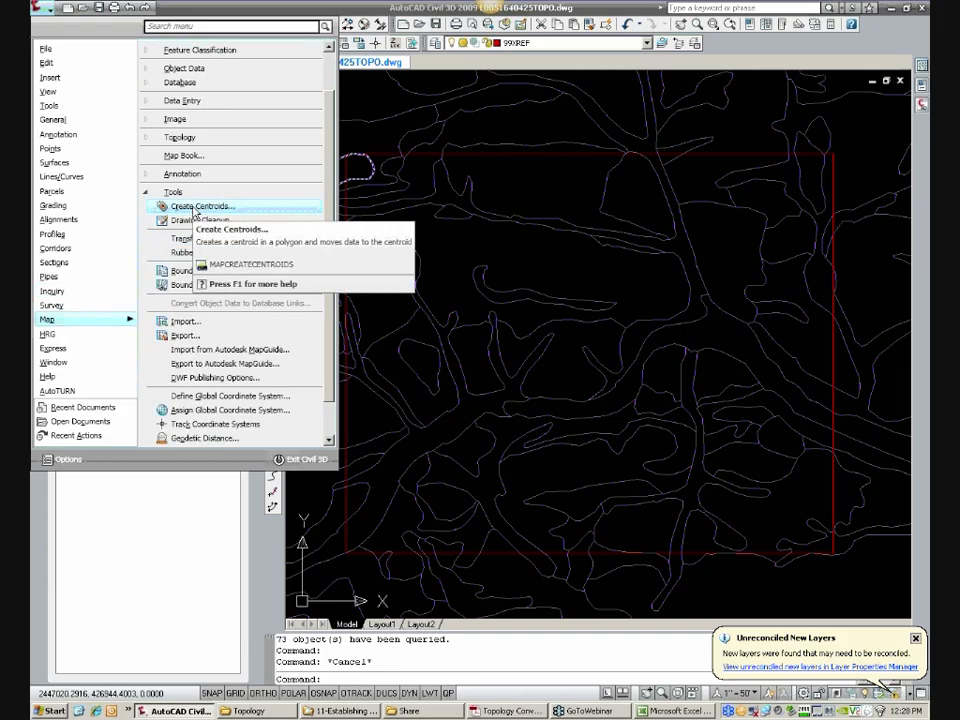
pyautogui.click(196, 209)
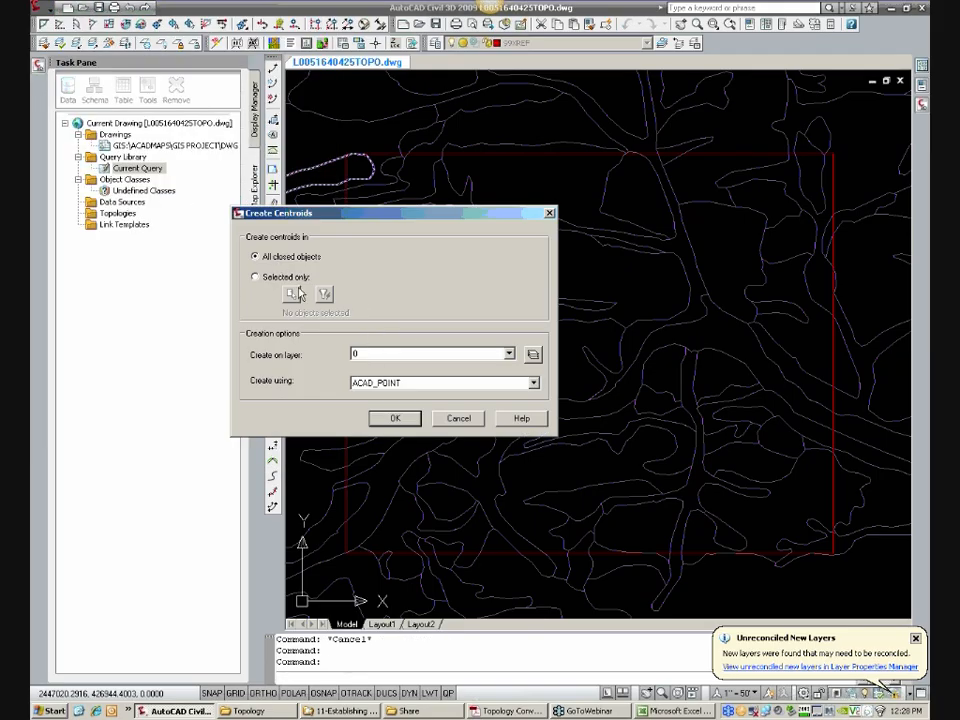
pyautogui.click(256, 277)
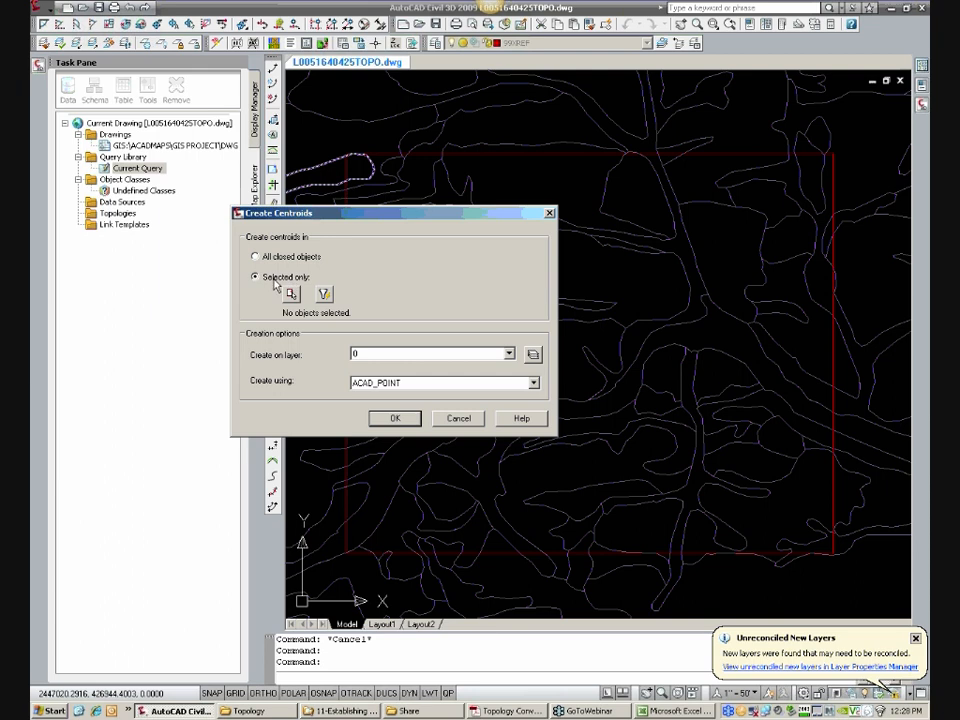
pyautogui.click(324, 295)
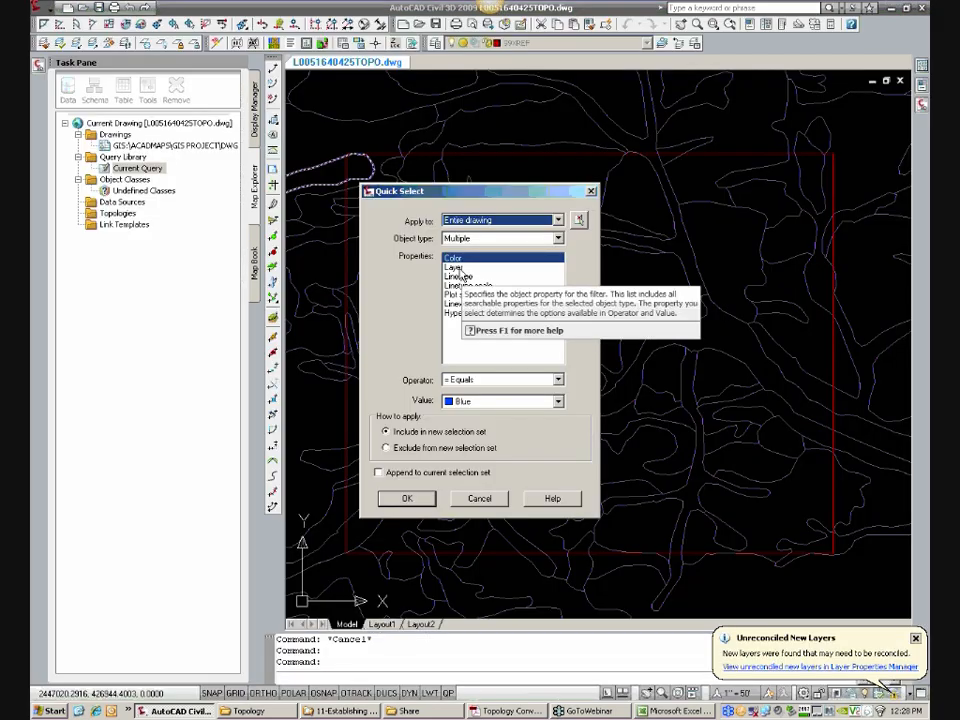
pyautogui.click(456, 267)
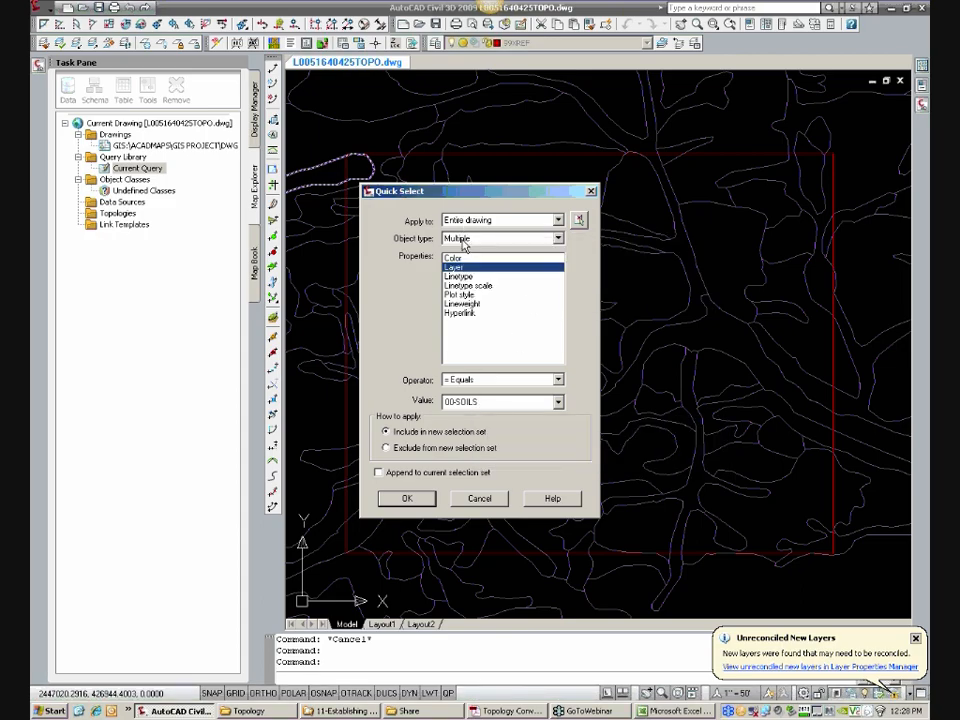
pyautogui.click(408, 499)
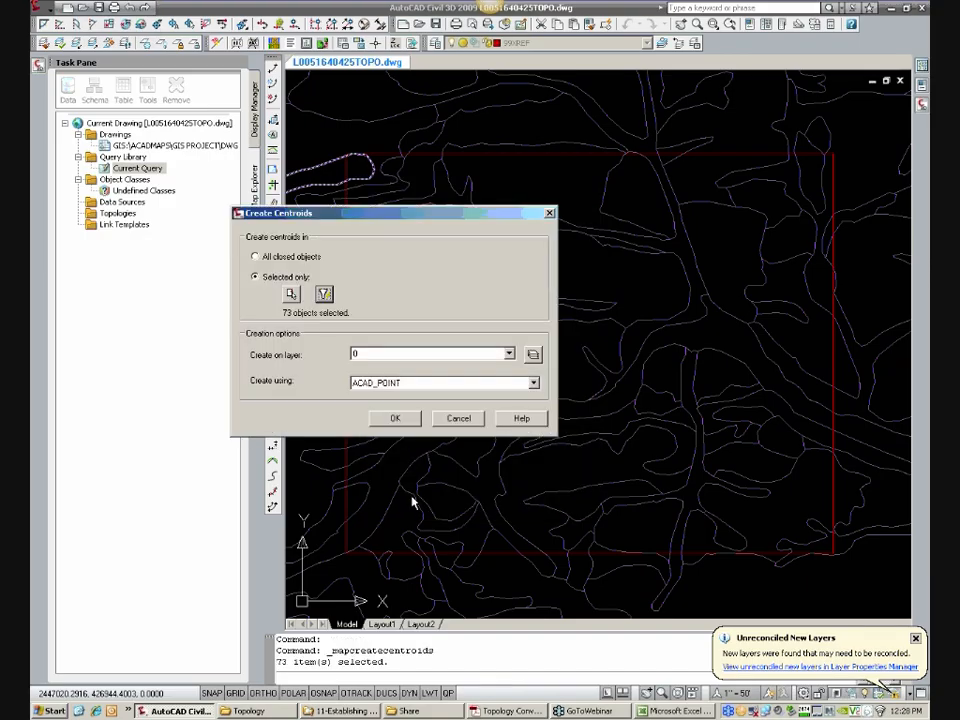
# Step: Create the soil centroids on layer 00-SOILS-CENTROID using ACAD_POINT
pyautogui.click(377, 355)
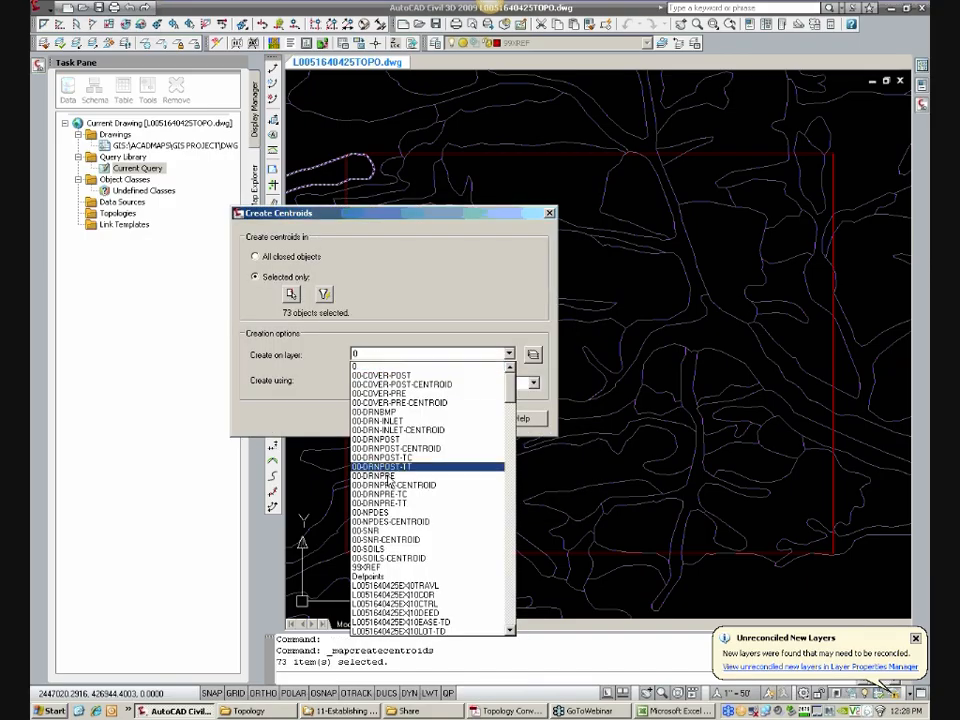
pyautogui.click(401, 558)
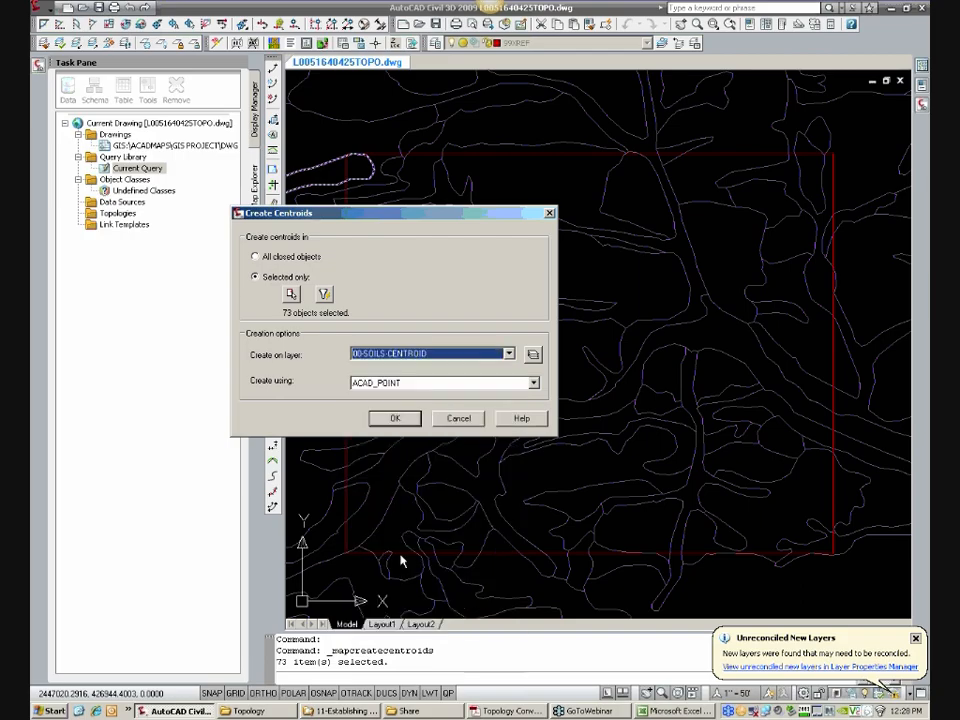
pyautogui.click(405, 419)
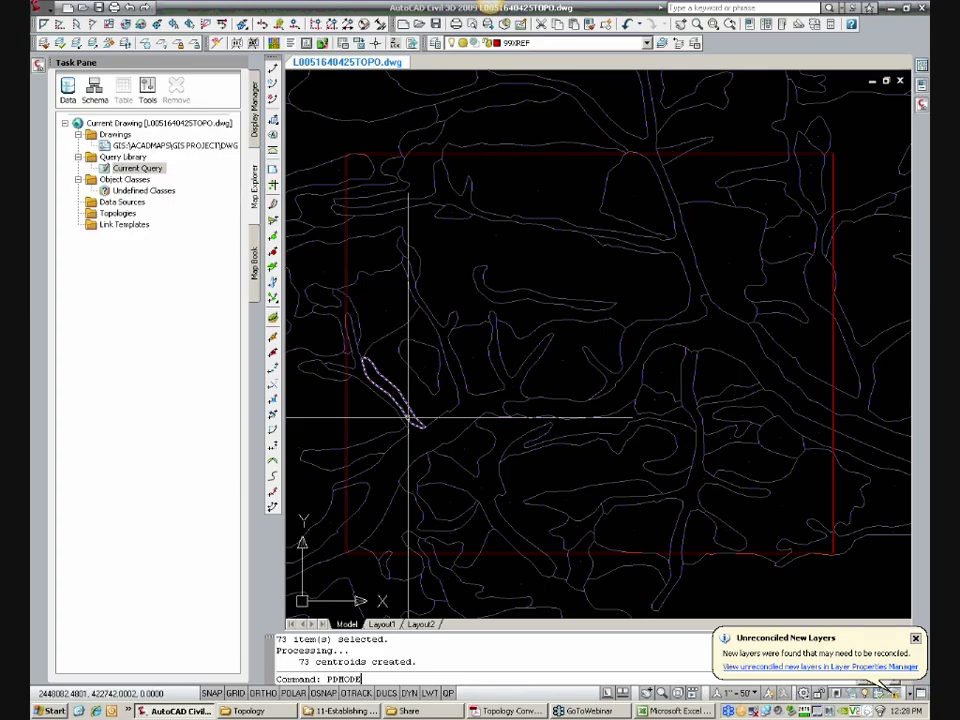
# Step: Set the point display mode (PDMODE) to 2 so the centroid points show as crosses
pyautogui.press('Return')
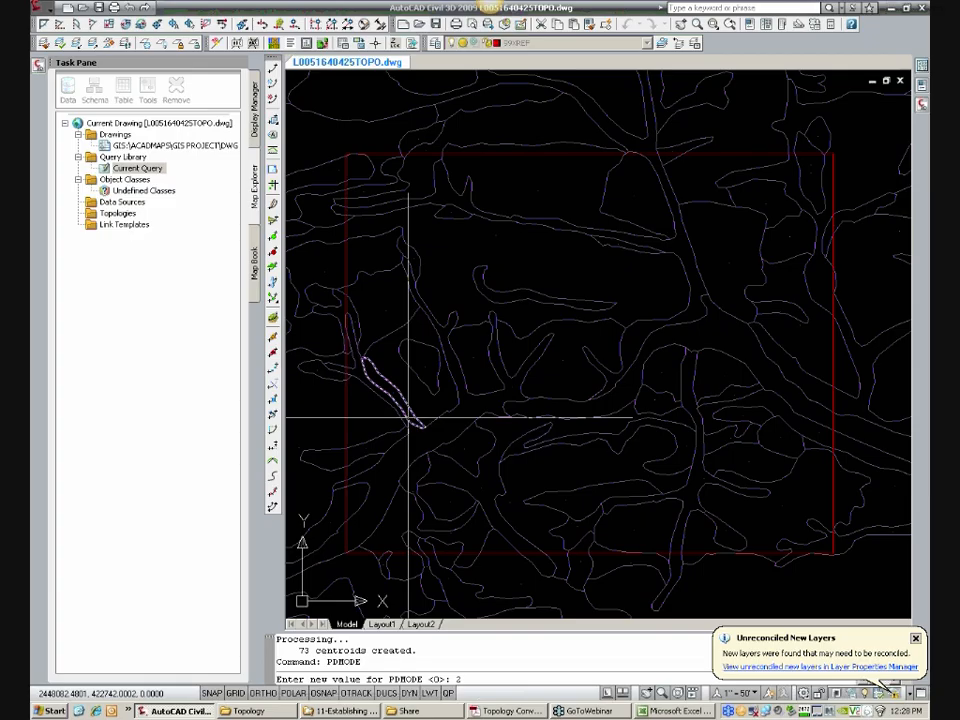
pyautogui.press('Return')
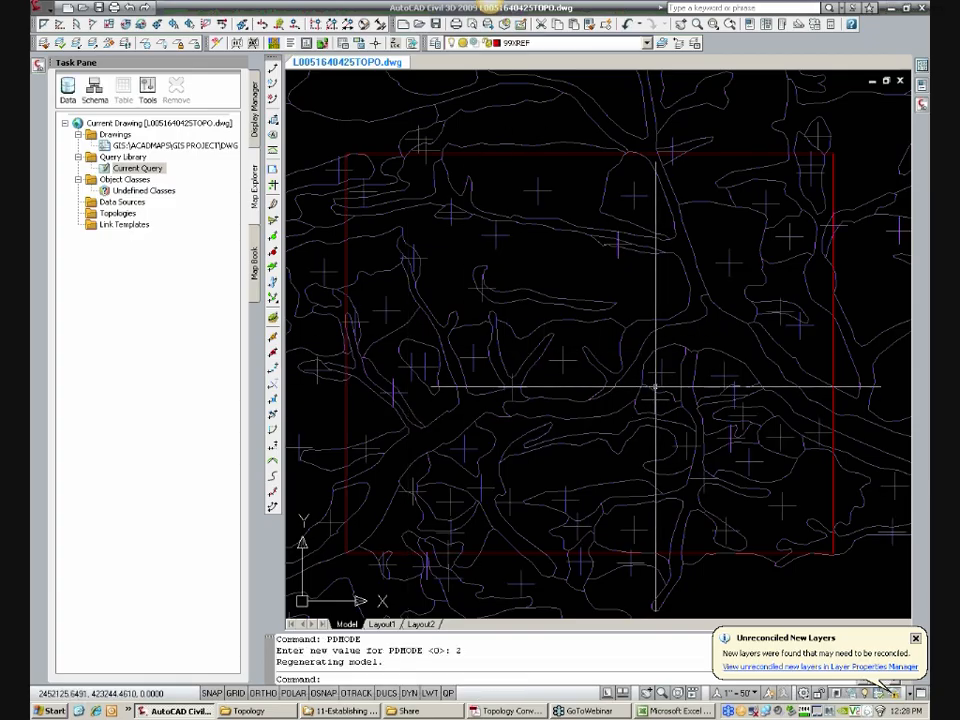
pyautogui.moveTo(514, 370); pyautogui.dragTo(518, 369, button='middle')
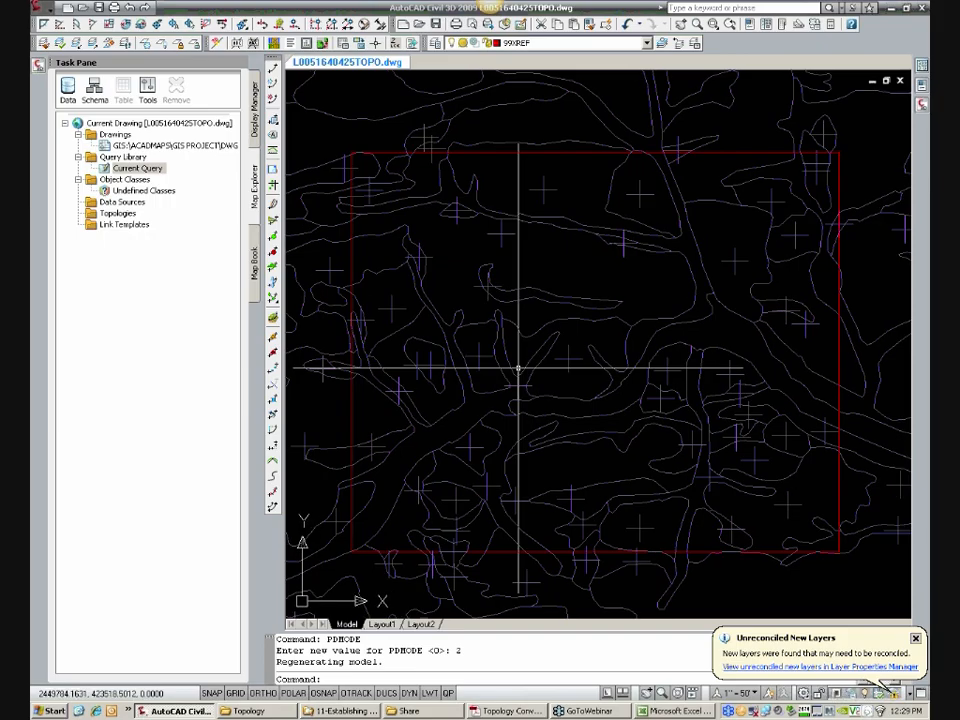
# Step: Try point display sizes (PDSIZE) of 5 and 10, and settle on 20 for the centroid points
pyautogui.write('IZE')
pyautogui.press('Return')
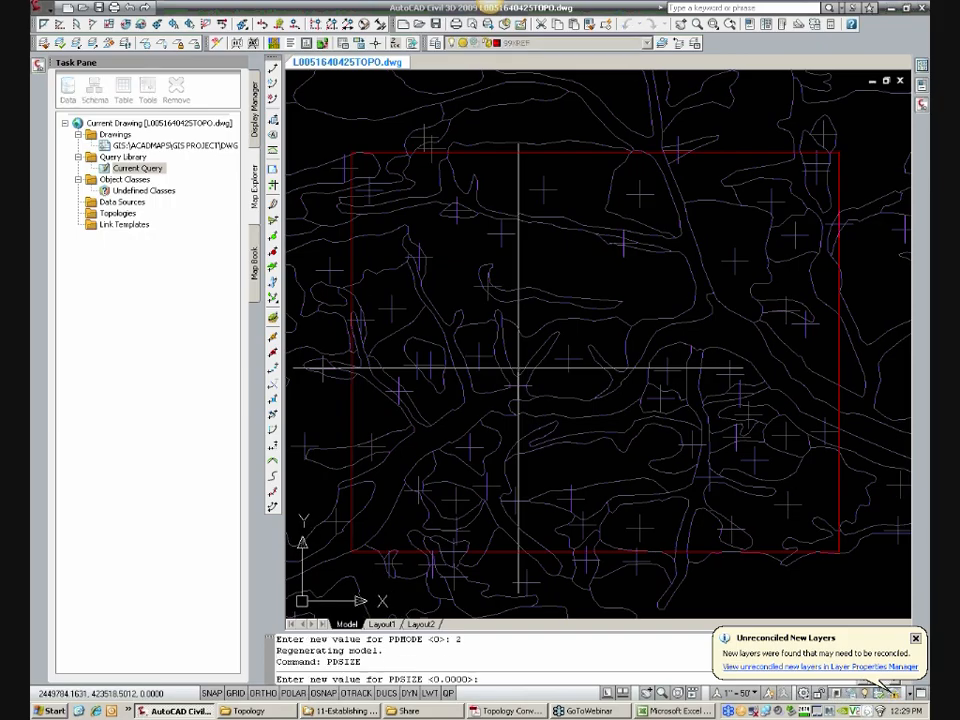
pyautogui.write('5')
pyautogui.press('Return')
pyautogui.press('Return')
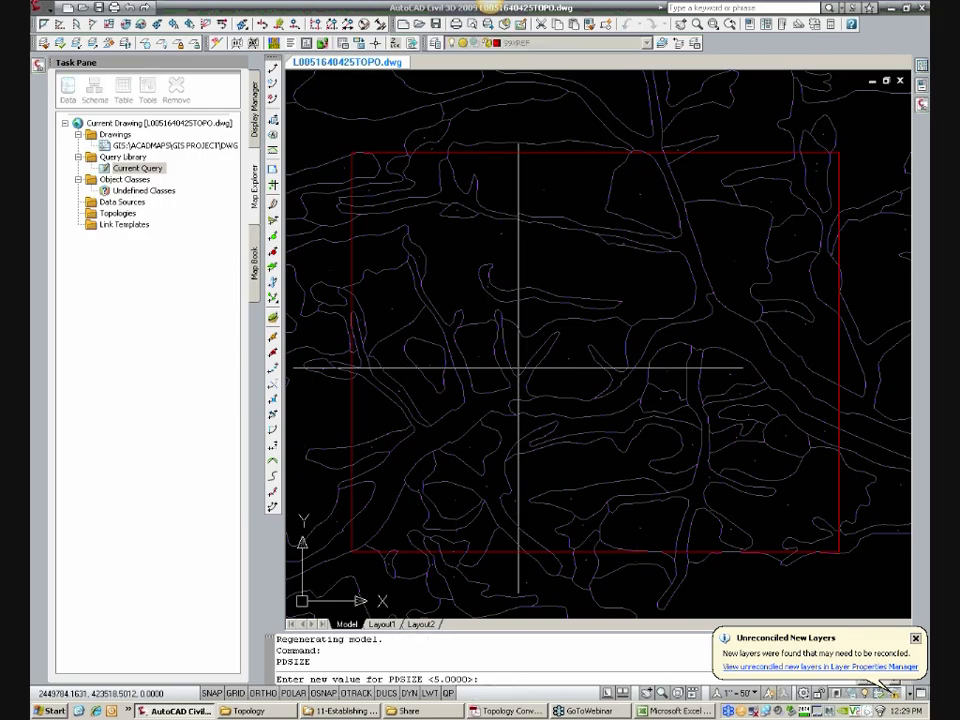
pyautogui.write('10')
pyautogui.press('Return')
# Step: Regenerate the entire drawing with REGENALL and return to the site rectangle
pyautogui.press('Return')
pyautogui.write('20')
pyautogui.press('Return')
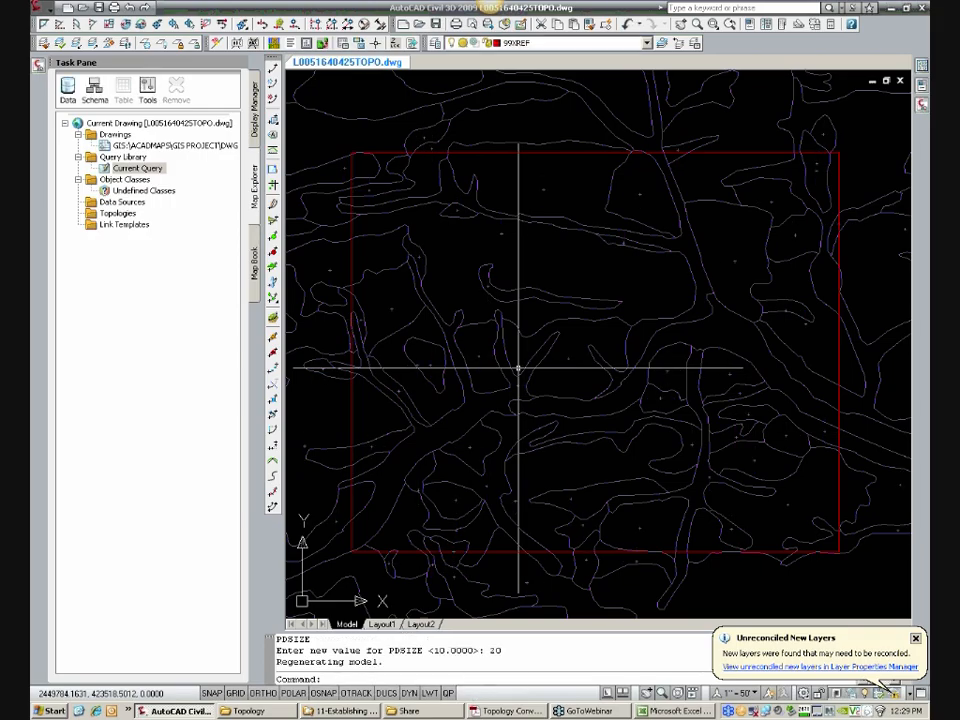
pyautogui.scroll(-3, 518, 368)
pyautogui.write('REA')
pyautogui.press('Return')
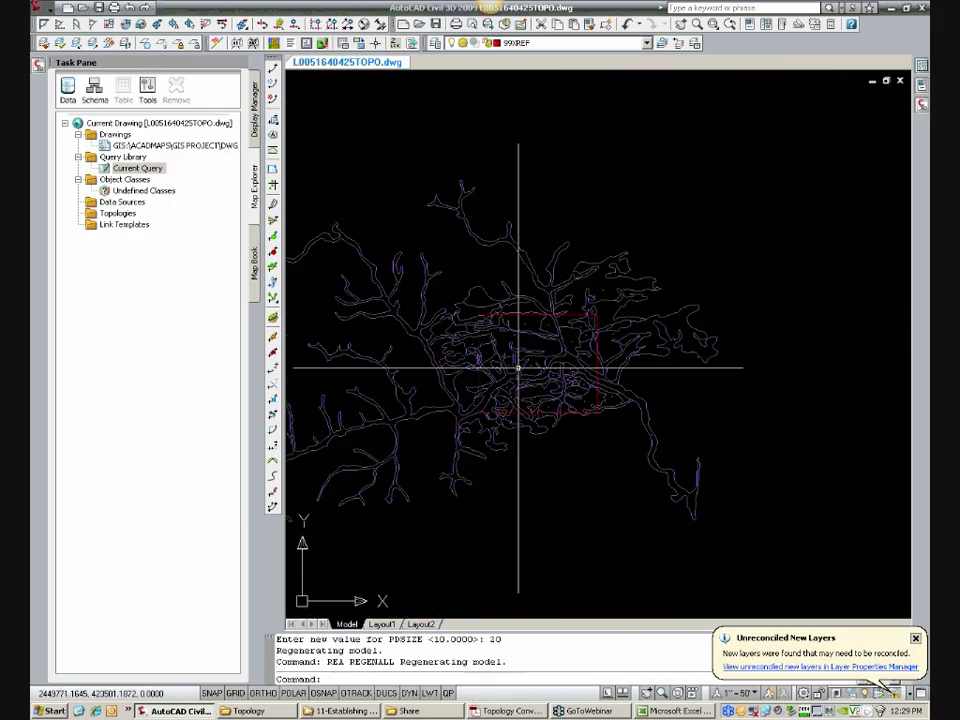
pyautogui.scroll(6, 518, 368)
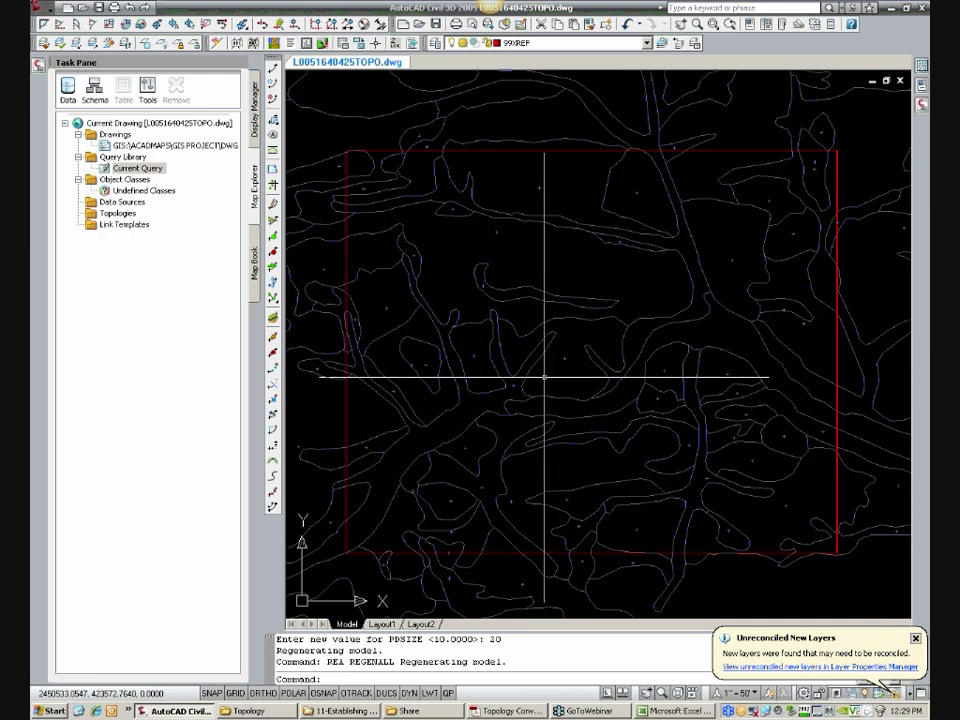
# Step: Change the color of layer 00-SOILS-CENTROID to 2 (yellow) in the layer properties
pyautogui.scroll(2, 570, 364)
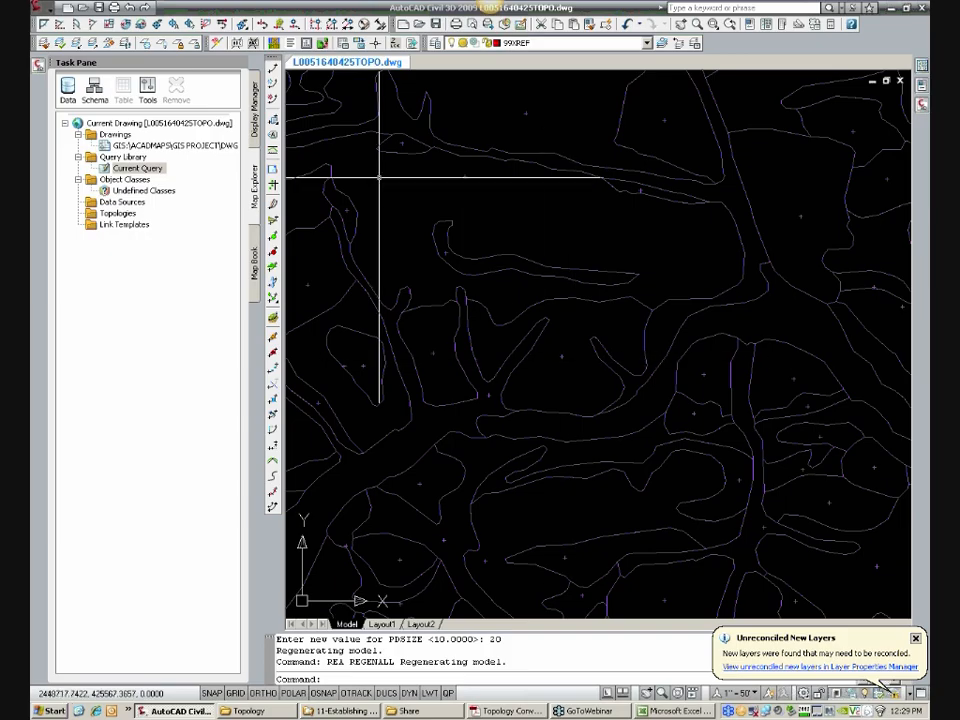
pyautogui.click(437, 43)
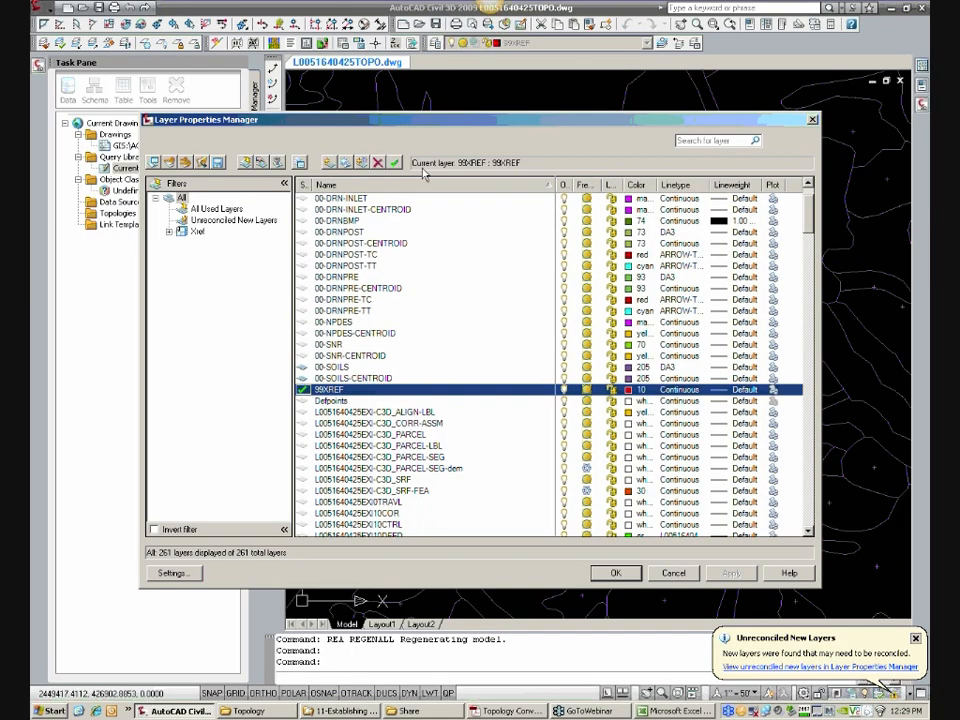
pyautogui.click(350, 231)
pyautogui.scroll(2, 354, 241)
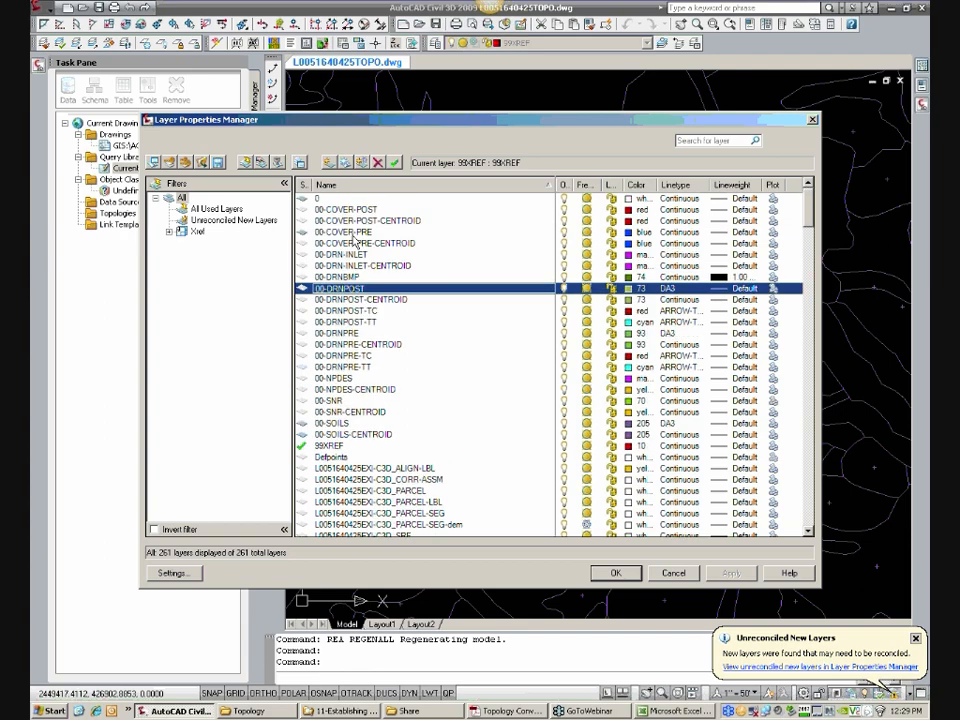
pyautogui.click(340, 434)
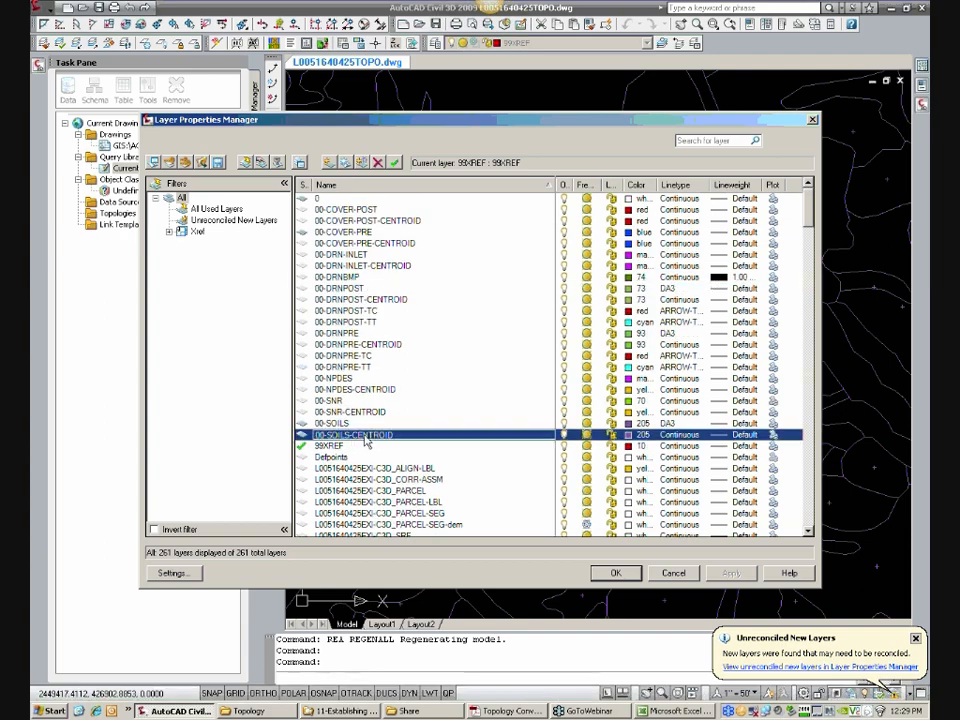
pyautogui.click(633, 436)
pyautogui.write('2')
pyautogui.press('Return')
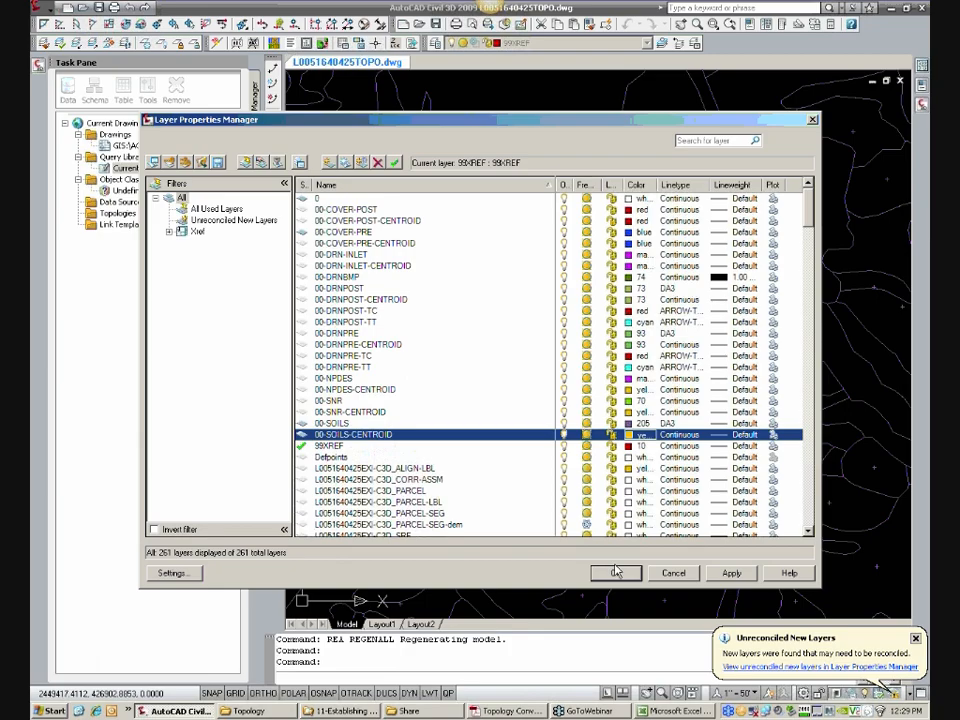
pyautogui.click(616, 571)
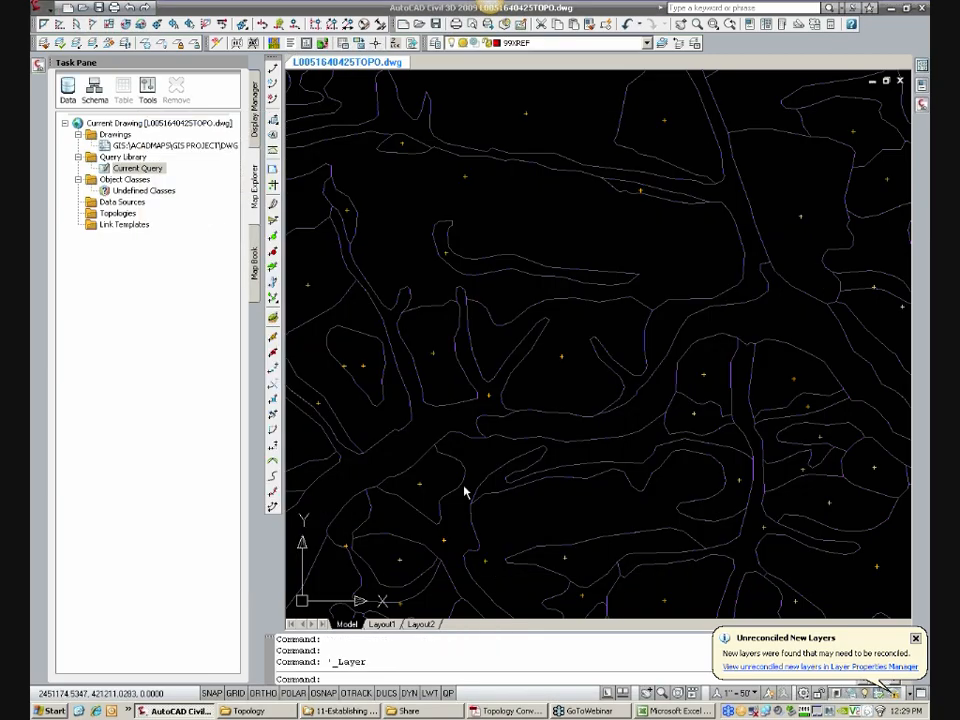
# Step: Save the topo drawing and detach the attached Berks soils source drawing, dismissing the resulting messages
pyautogui.scroll(-2, 515, 454)
pyautogui.moveTo(551, 446); pyautogui.dragTo(582, 427, button='middle')
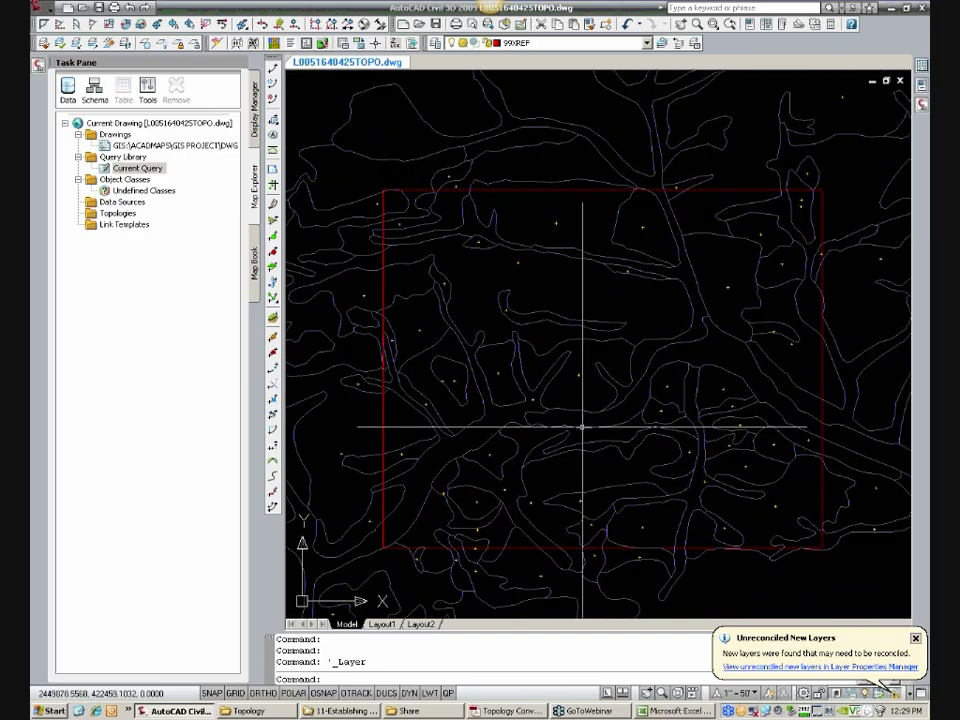
pyautogui.click(624, 320)
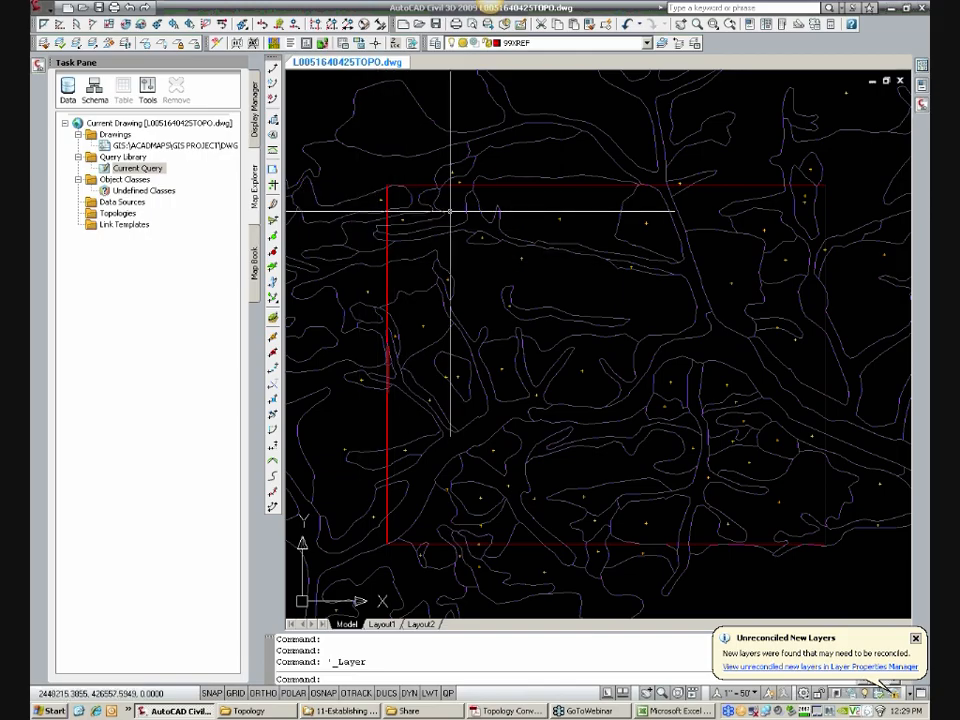
pyautogui.hotkey('ctrl', 's')
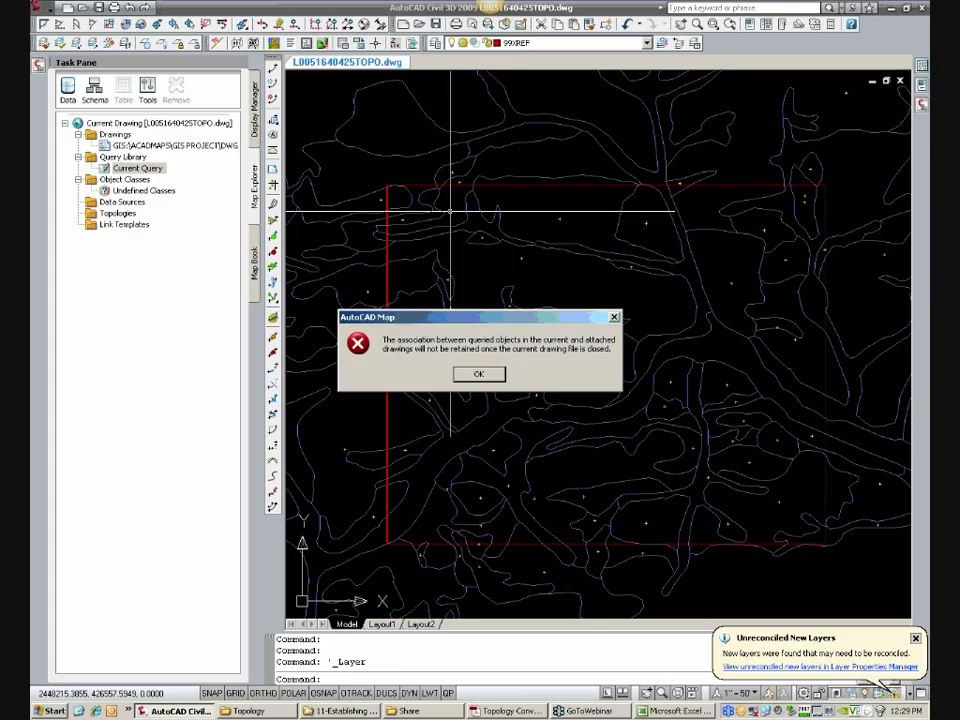
pyautogui.click(478, 374)
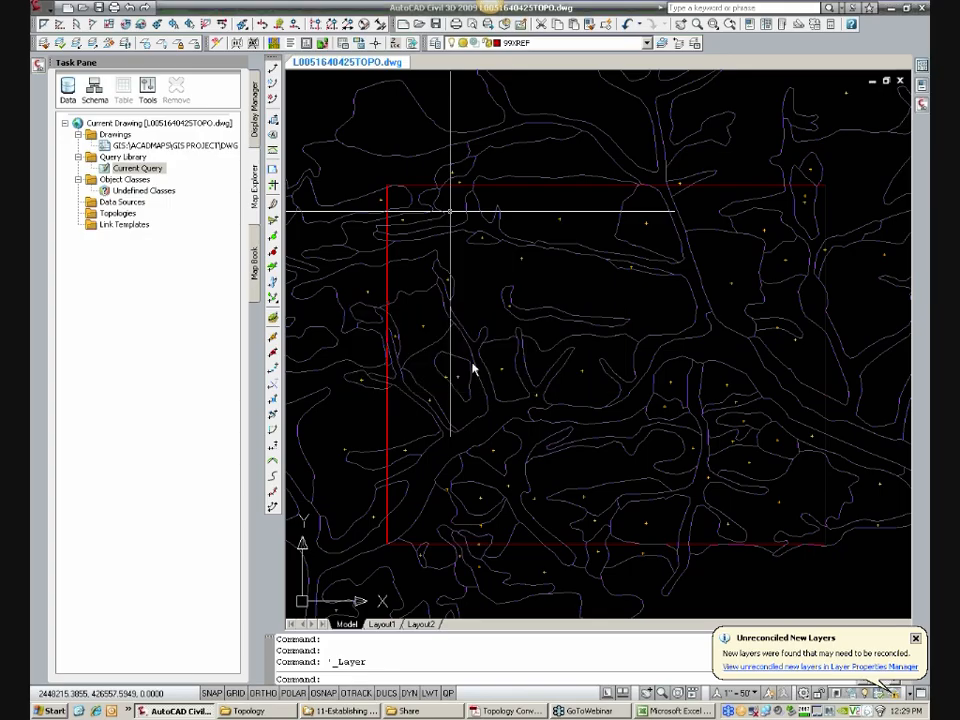
pyautogui.rightClick(182, 147)
pyautogui.click(206, 149)
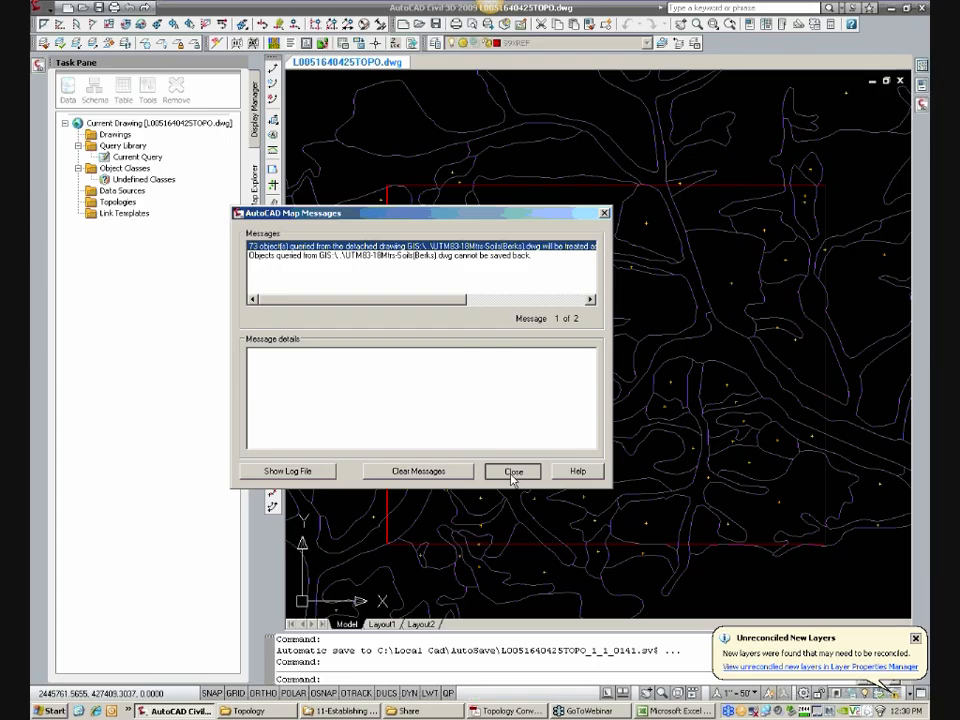
pyautogui.click(511, 476)
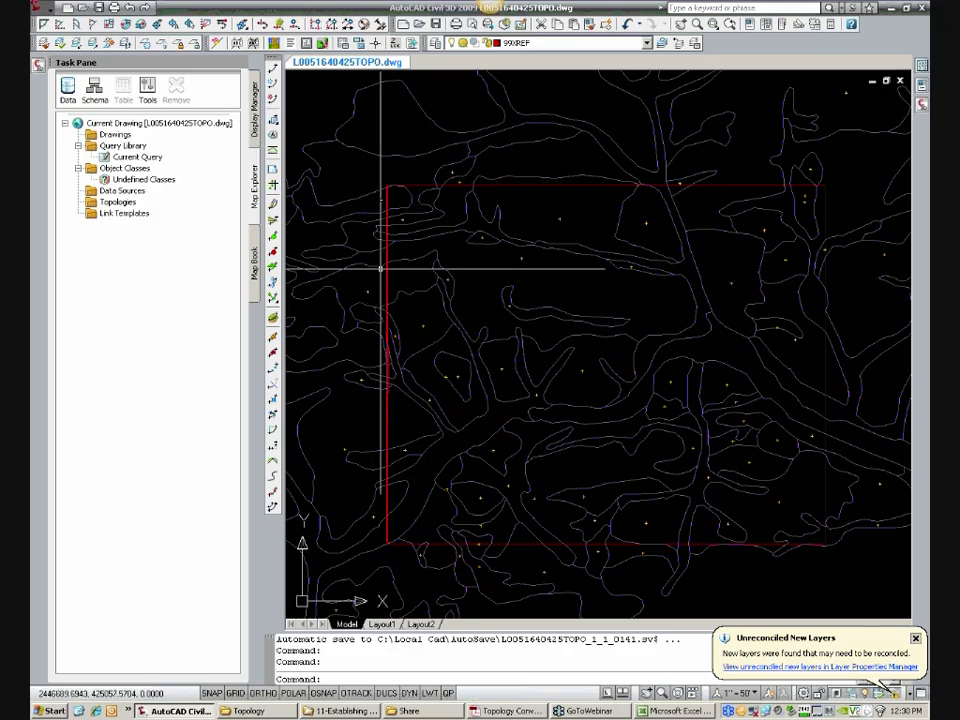
# Step: Move the centroid just outside the site rectangle's northwest corner into the rectangle, keeping it within its soil polygon
pyautogui.scroll(3, 396, 195)
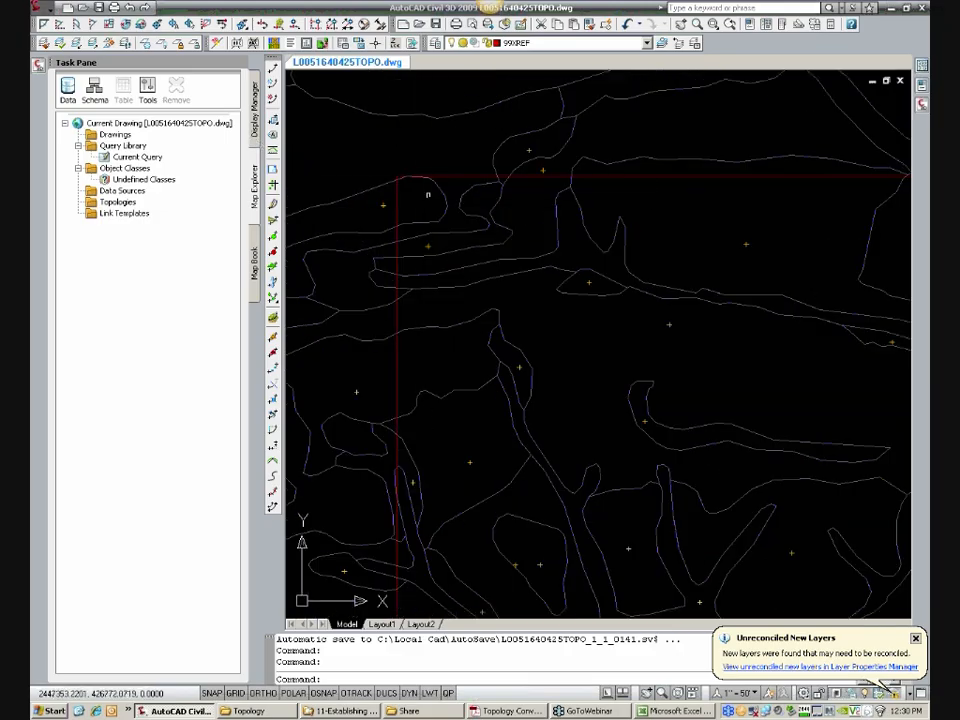
pyautogui.write('M')
pyautogui.press('Return')
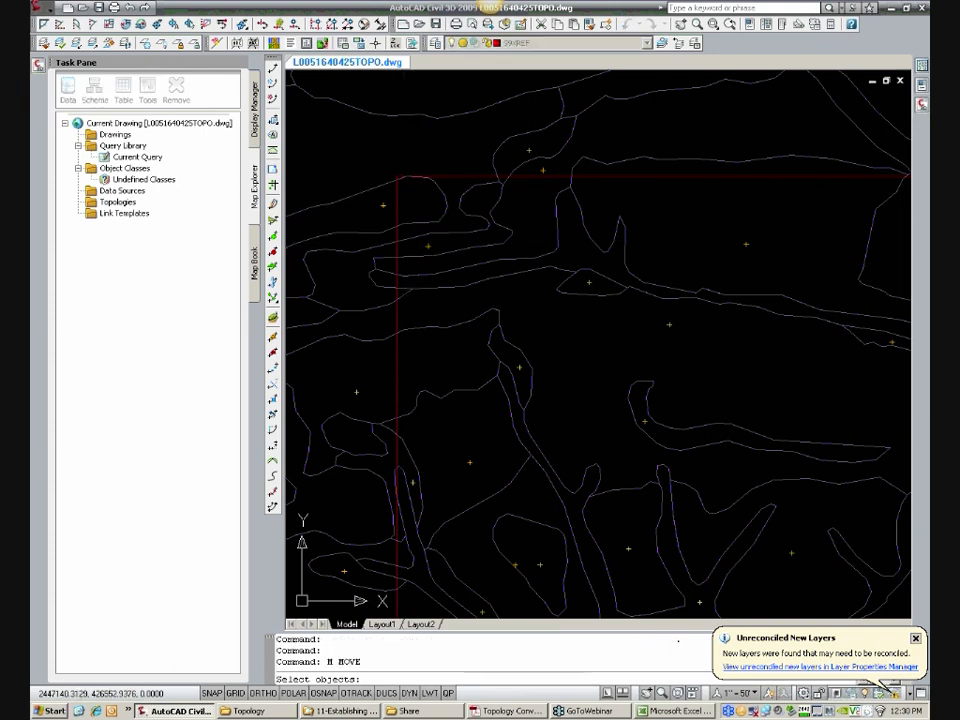
pyautogui.click(383, 207)
pyautogui.press('Return')
pyautogui.click(381, 208)
pyautogui.click(419, 205)
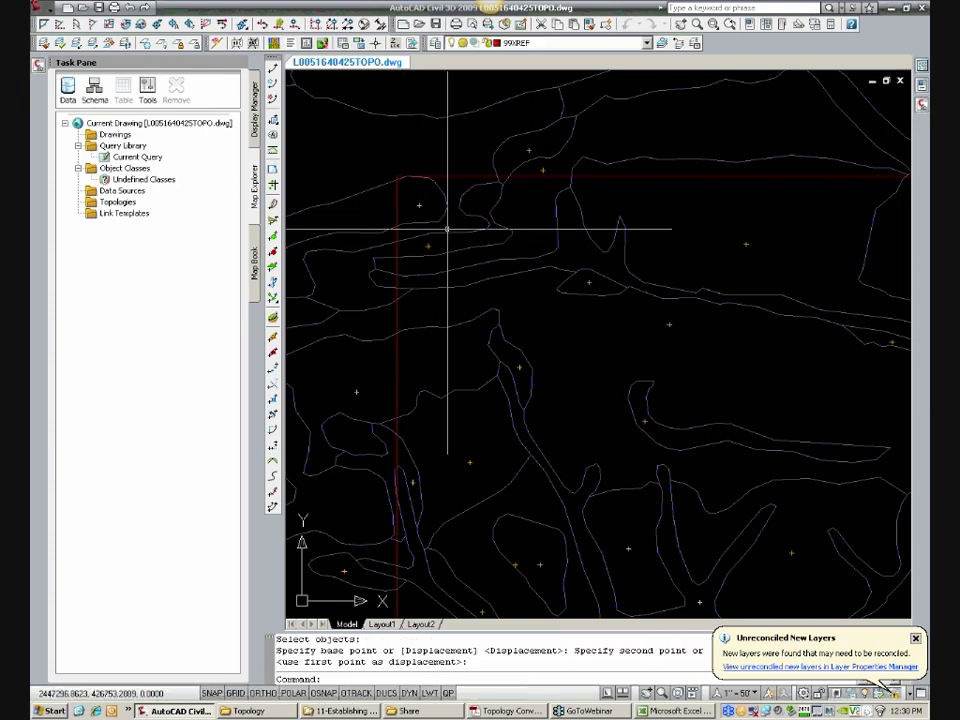
# Step: Select the large soil polygon crossing the rectangle's west side and trace its outline, then clear the selection
pyautogui.scroll(-5, 430, 206)
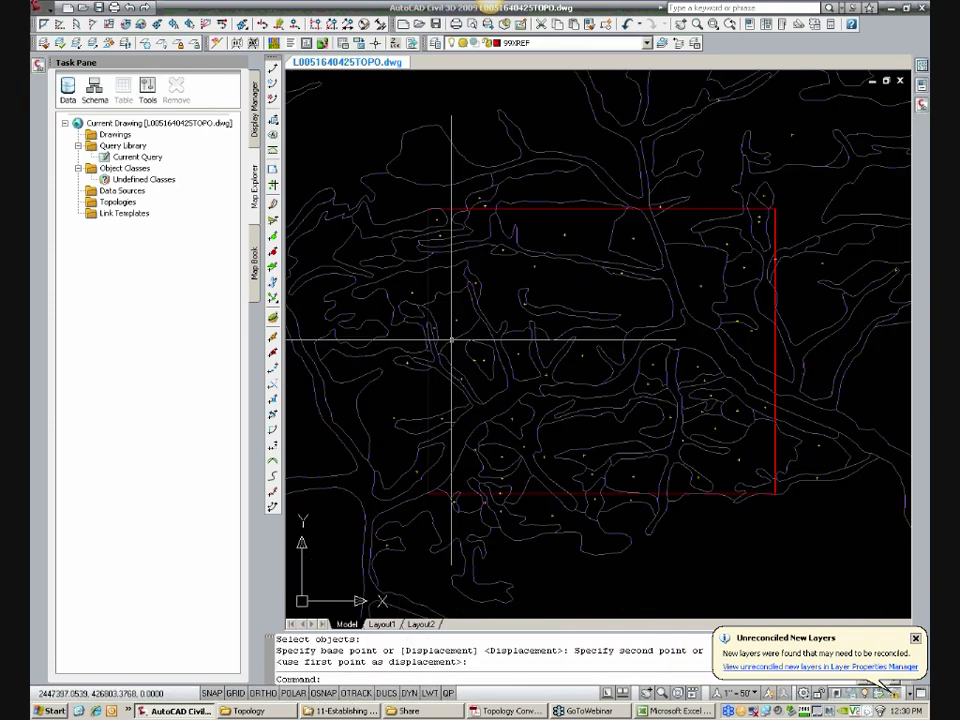
pyautogui.scroll(4, 452, 345)
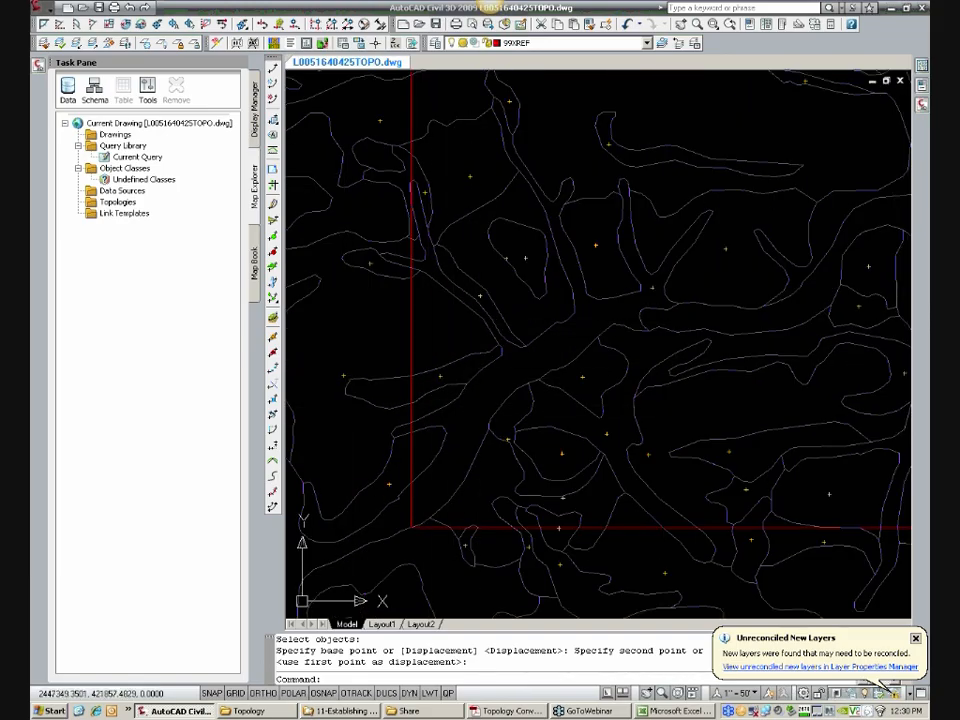
pyautogui.click(439, 402)
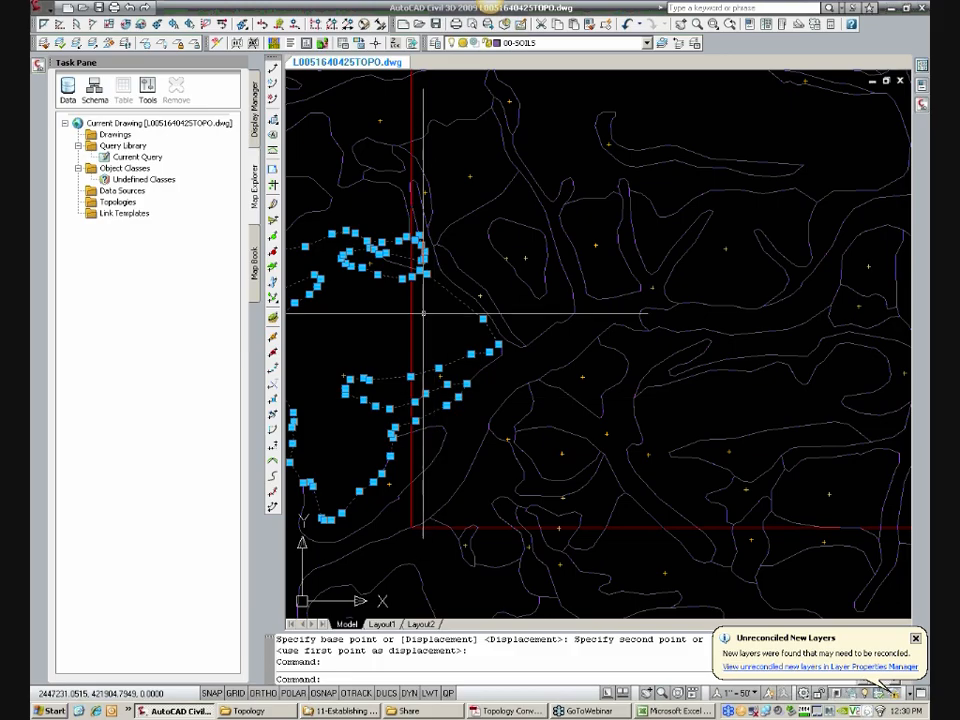
pyautogui.scroll(5, 426, 267)
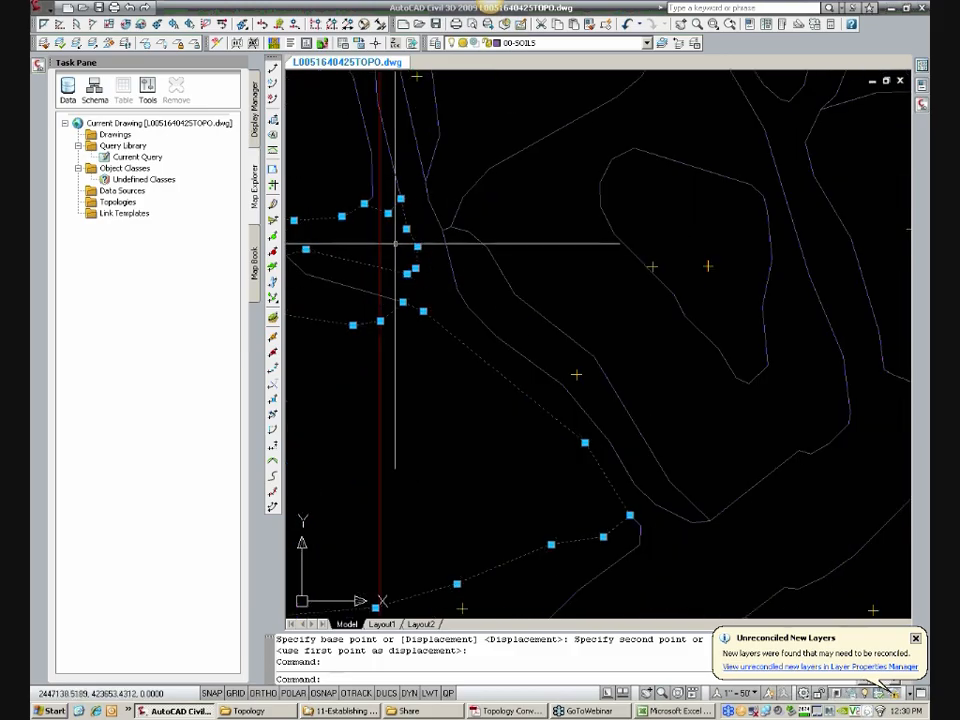
pyautogui.scroll(-4, 395, 244)
pyautogui.press('Escape')
pyautogui.scroll(-5, 543, 338)
pyautogui.press('Escape')
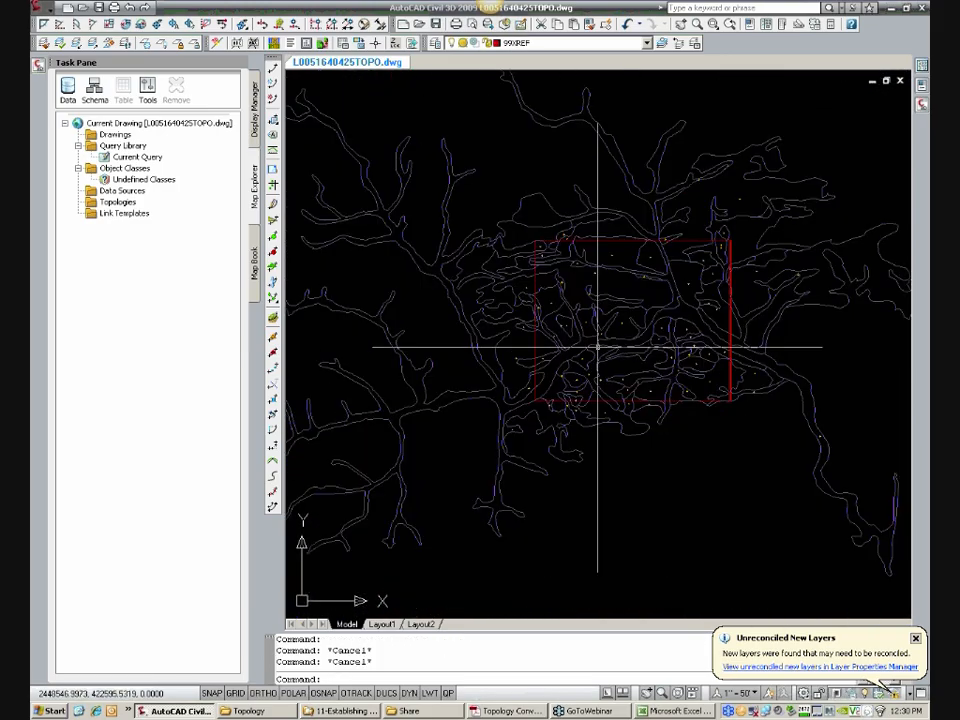
# Step: Check the properties of the large soil polygon crossing the rectangle's west edge, then deselect it
pyautogui.scroll(3, 637, 378)
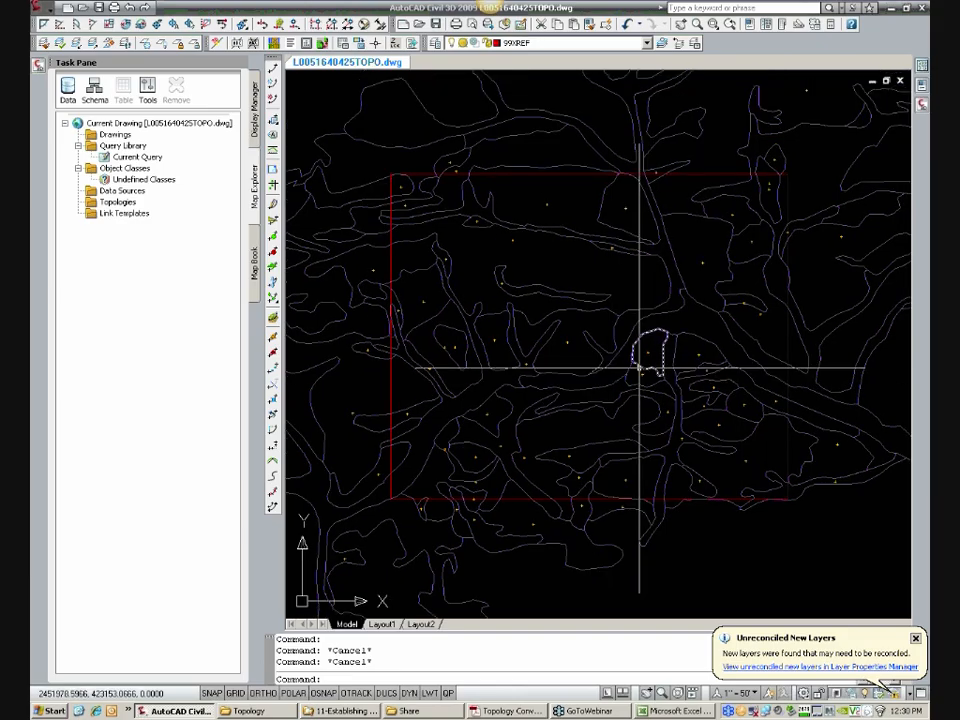
pyautogui.scroll(3, 377, 410)
pyautogui.click(363, 415)
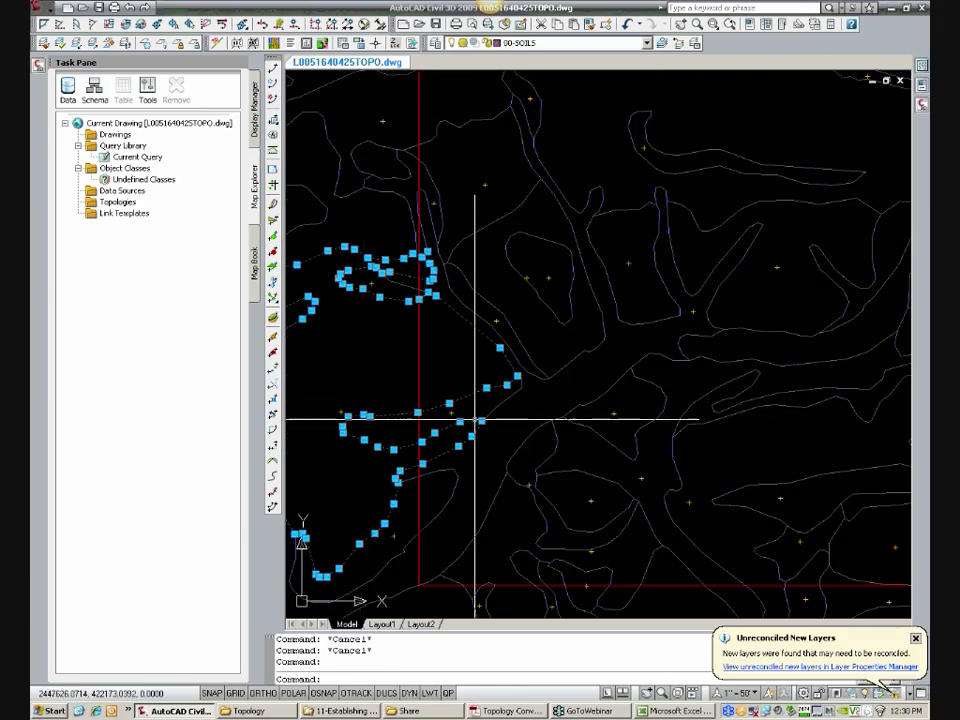
pyautogui.hotkey('ctrl', '1')
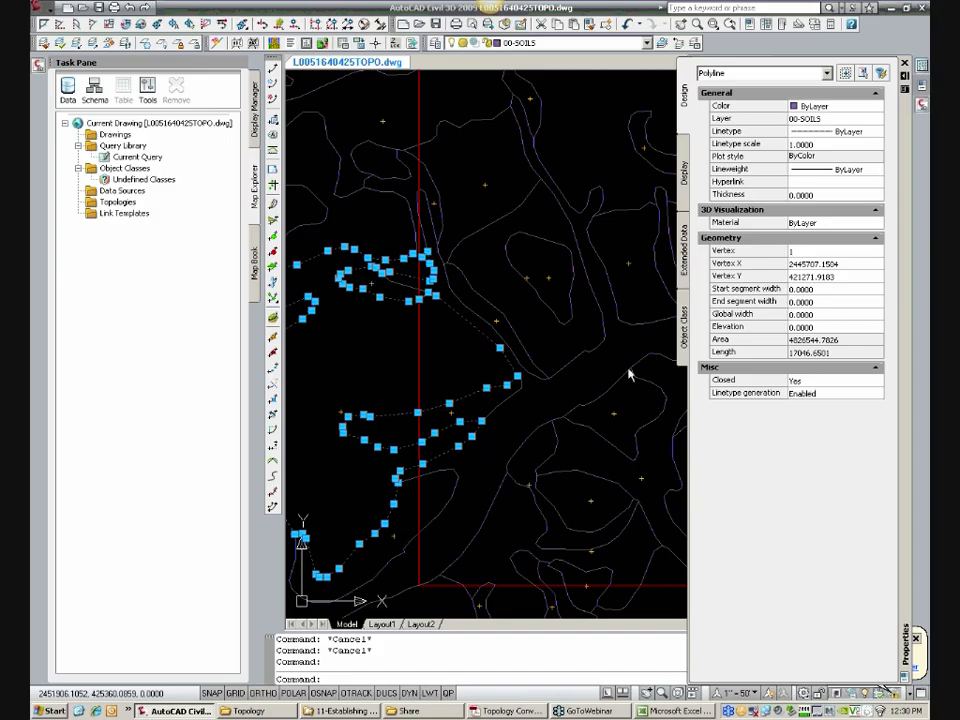
pyautogui.press('Escape')
pyautogui.press('Escape')
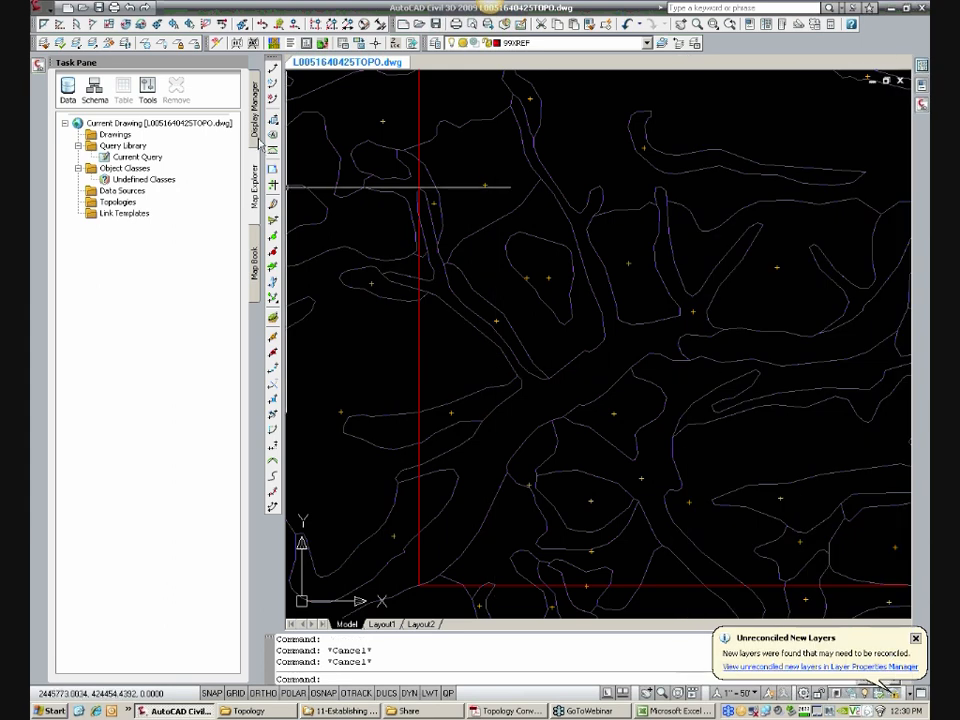
# Step: Start a new SHP data connection in Display Manager and name it BERKS SOILS
pyautogui.click(256, 138)
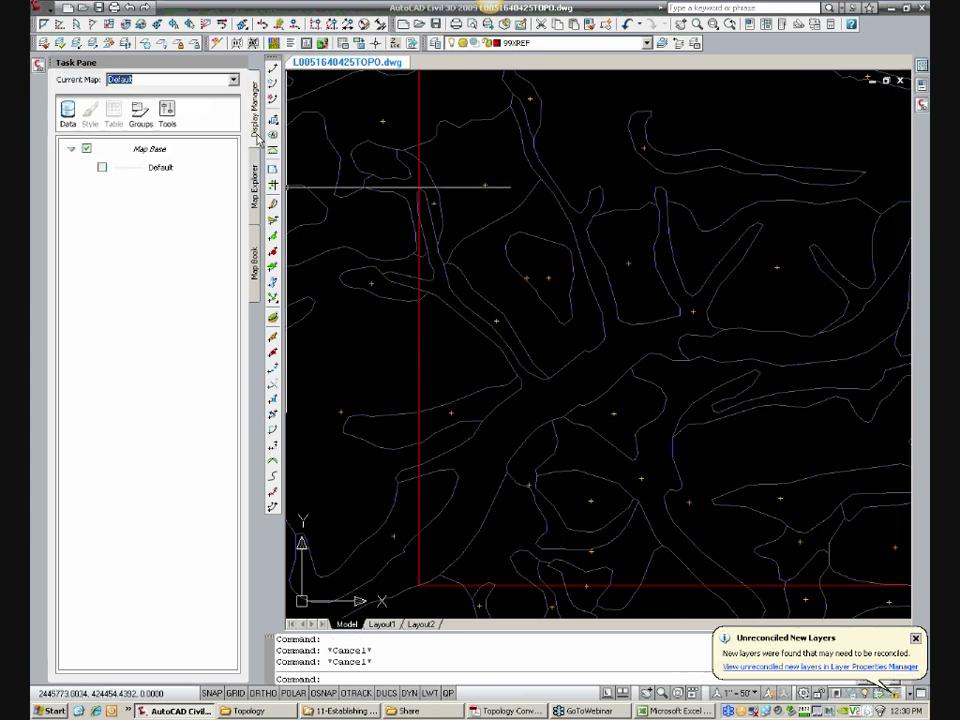
pyautogui.click(71, 127)
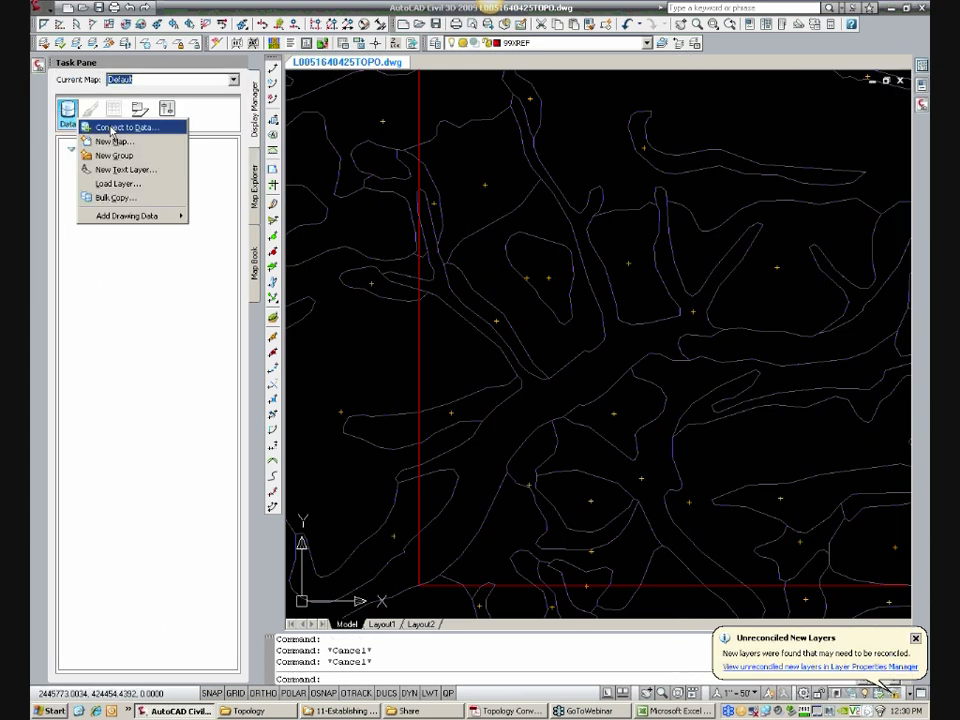
pyautogui.click(113, 128)
pyautogui.click(210, 204)
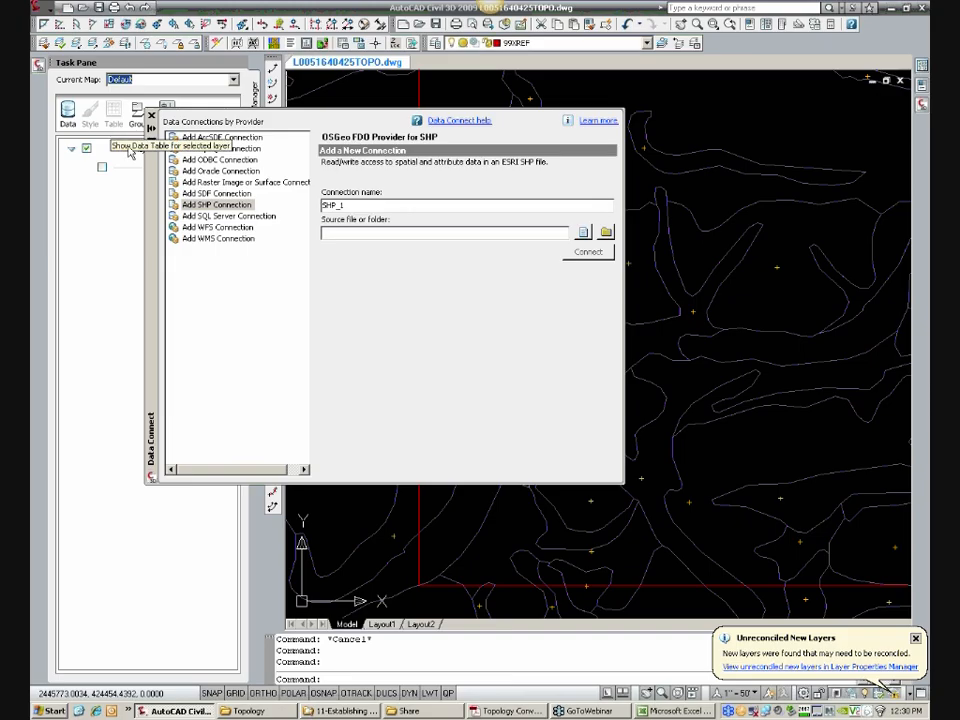
pyautogui.click(202, 208)
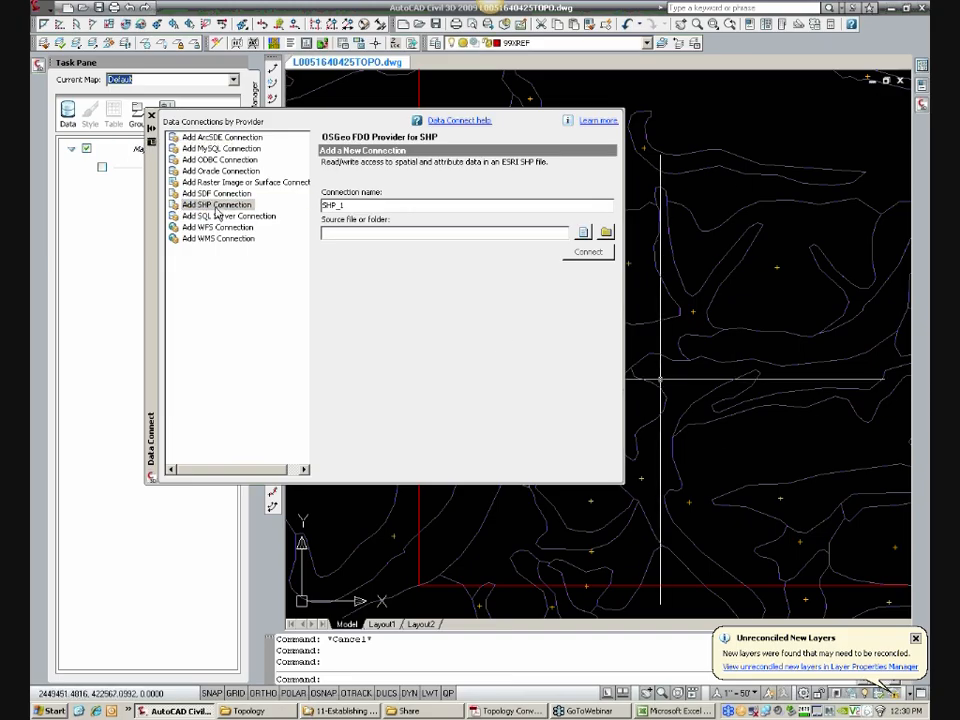
pyautogui.click(348, 205)
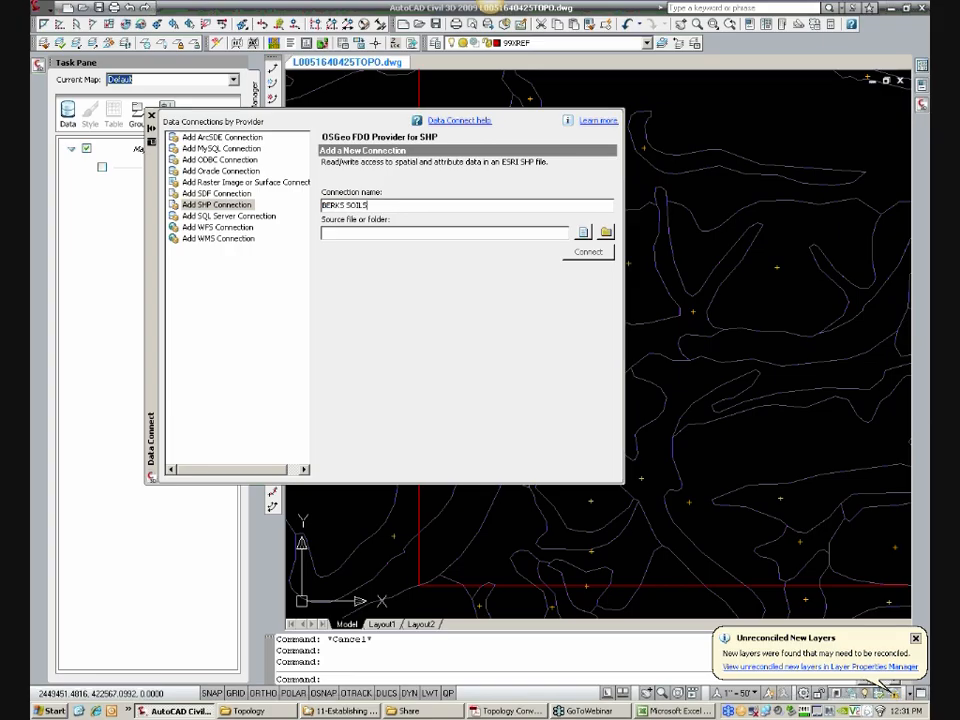
# Step: Browse for the connection's source file in CertifiedSoils\BerksCountySoils\soil_pa011\spatial\StatePlaneSouth_NAD83 on the W: drive
pyautogui.click(584, 233)
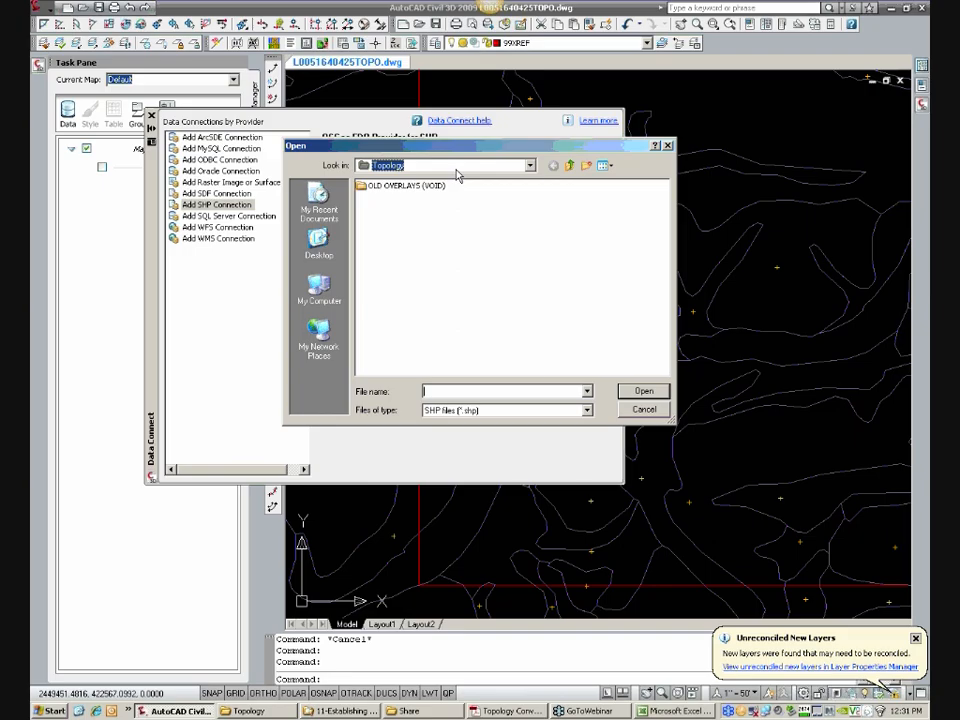
pyautogui.click(456, 168)
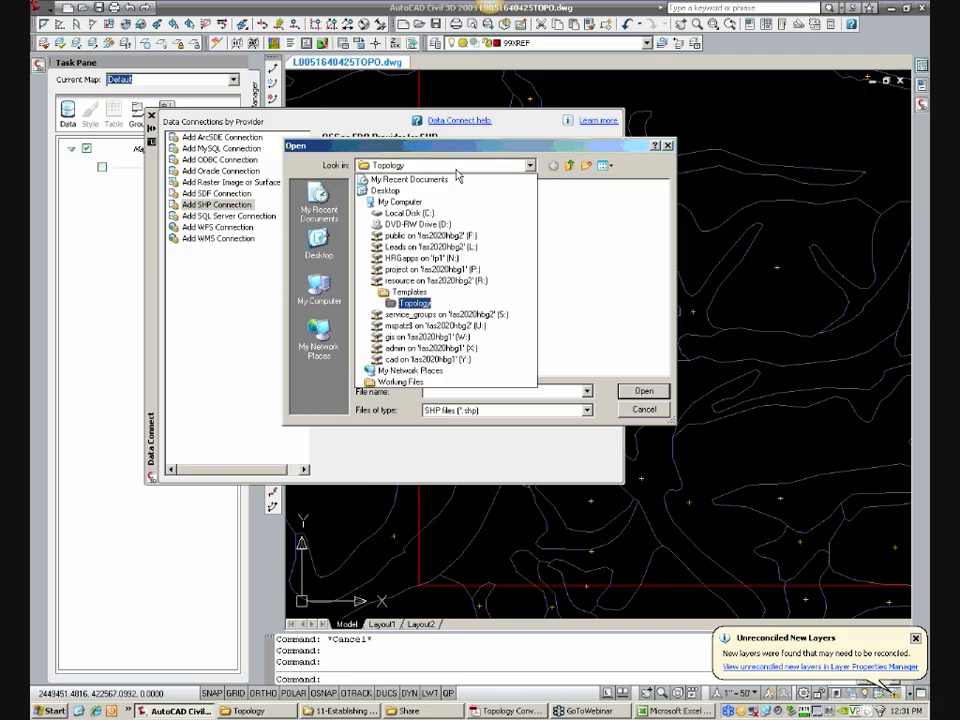
pyautogui.click(462, 337)
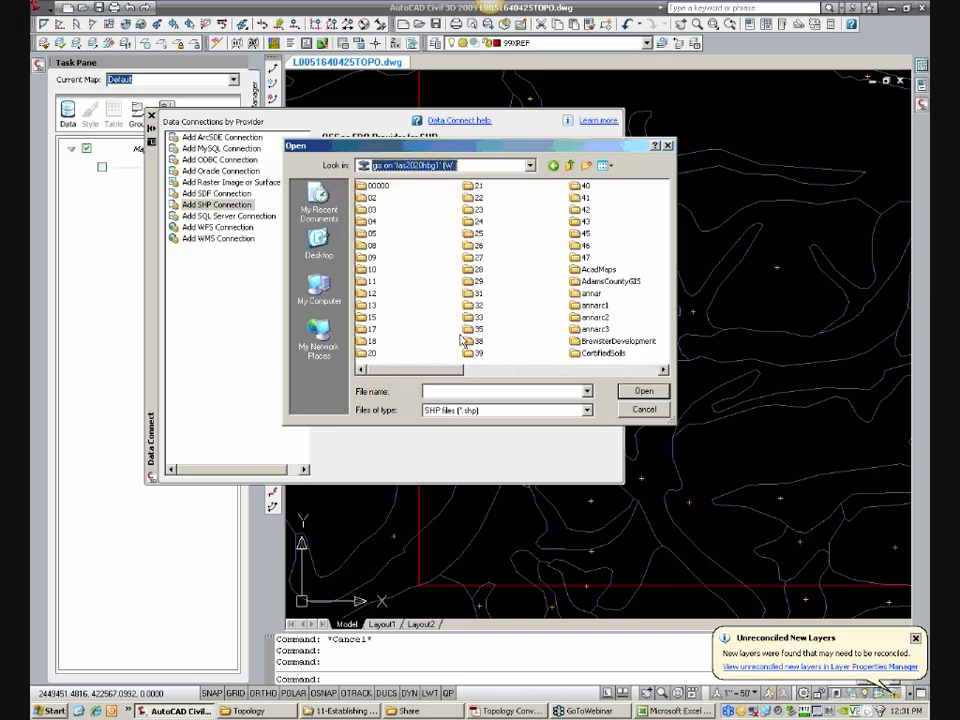
pyautogui.doubleClick(603, 355)
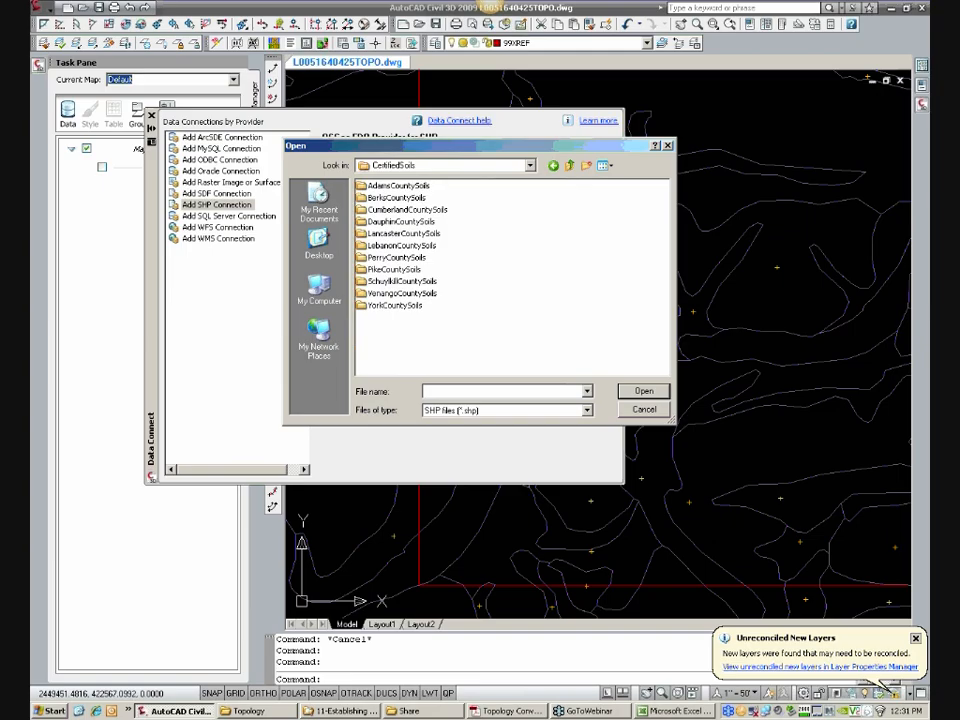
pyautogui.doubleClick(398, 199)
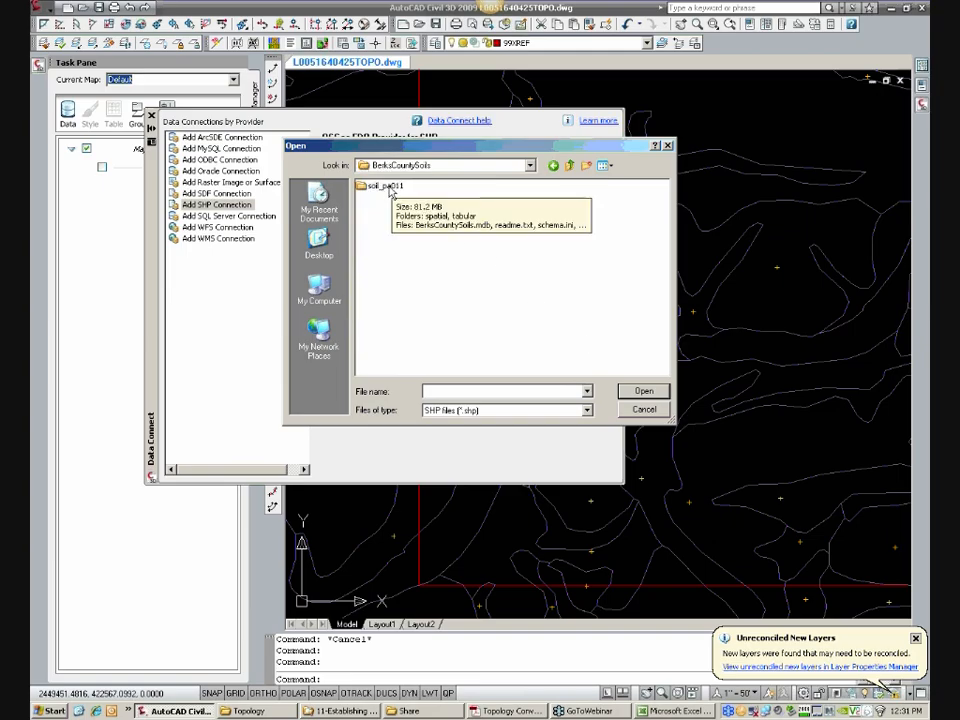
pyautogui.doubleClick(390, 190)
pyautogui.doubleClick(385, 188)
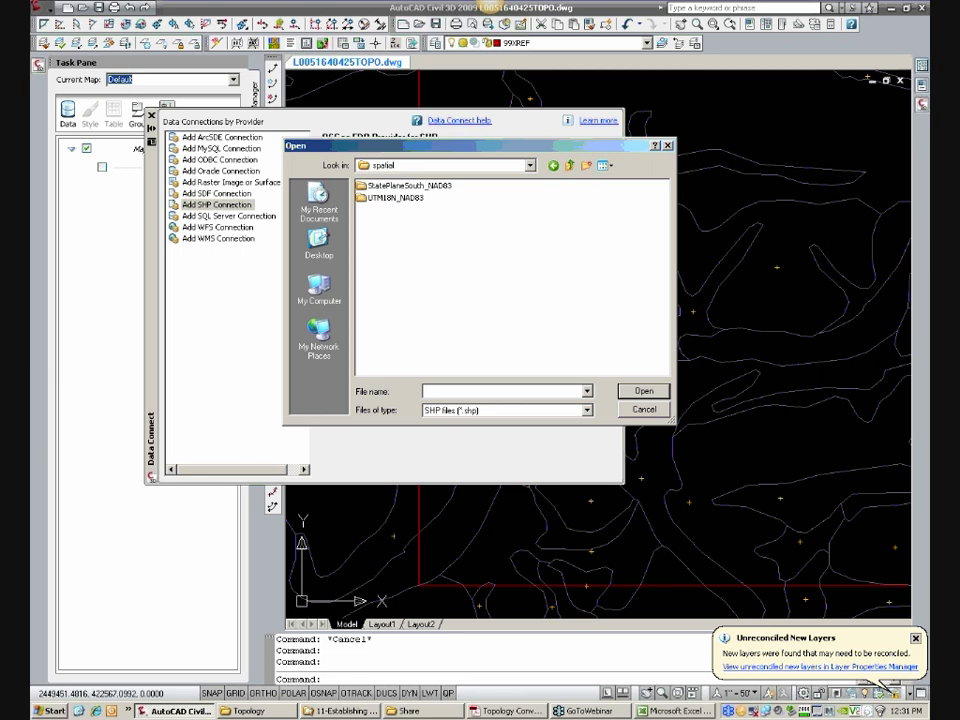
pyautogui.click(392, 186)
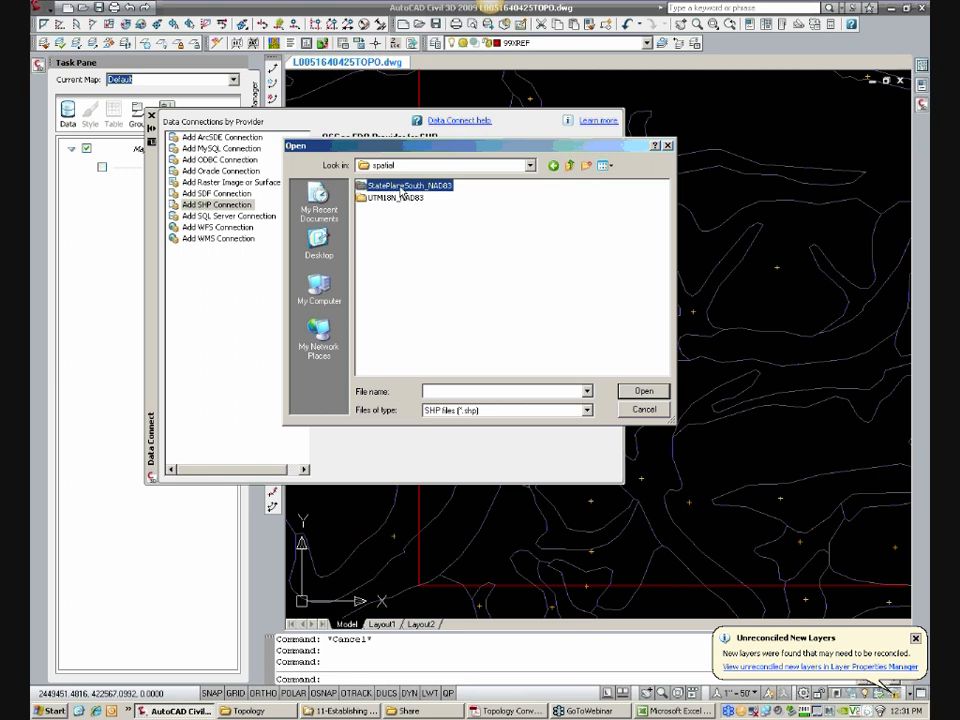
pyautogui.doubleClick(430, 187)
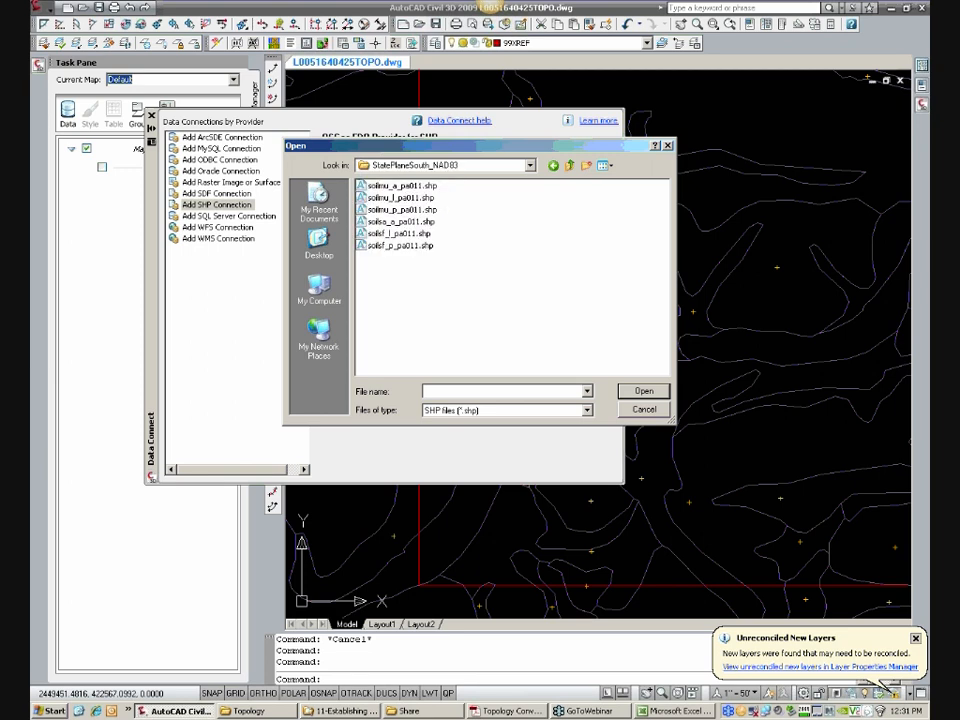
# Step: List the shapefiles with details, choose soilmu_a_pa011.shp as the source, and connect BERKS SOILS
pyautogui.click(603, 166)
pyautogui.click(619, 232)
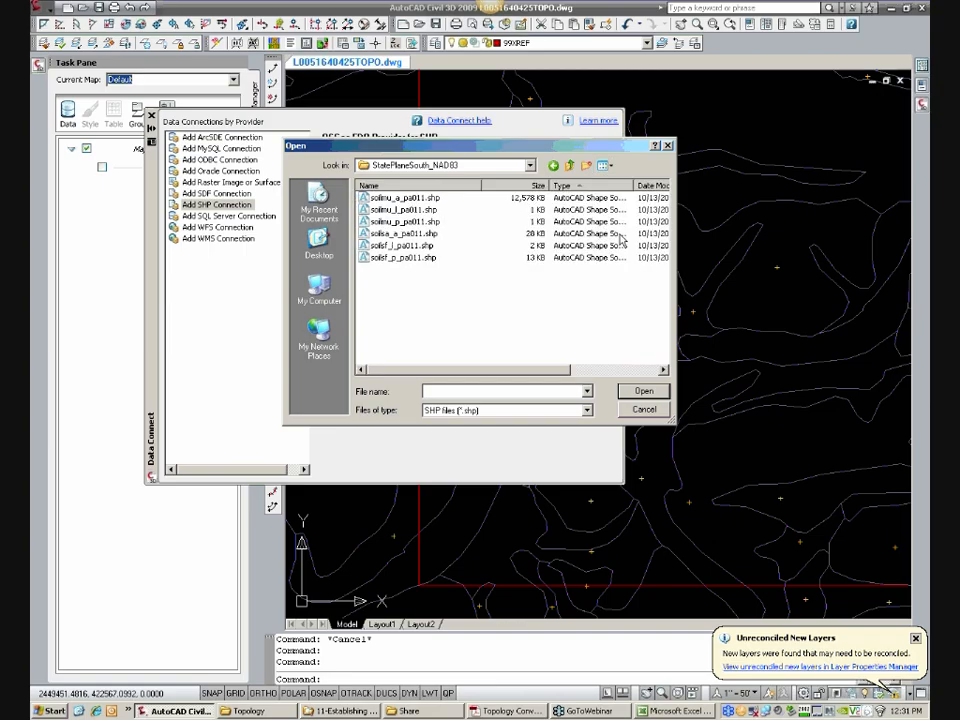
pyautogui.click(603, 166)
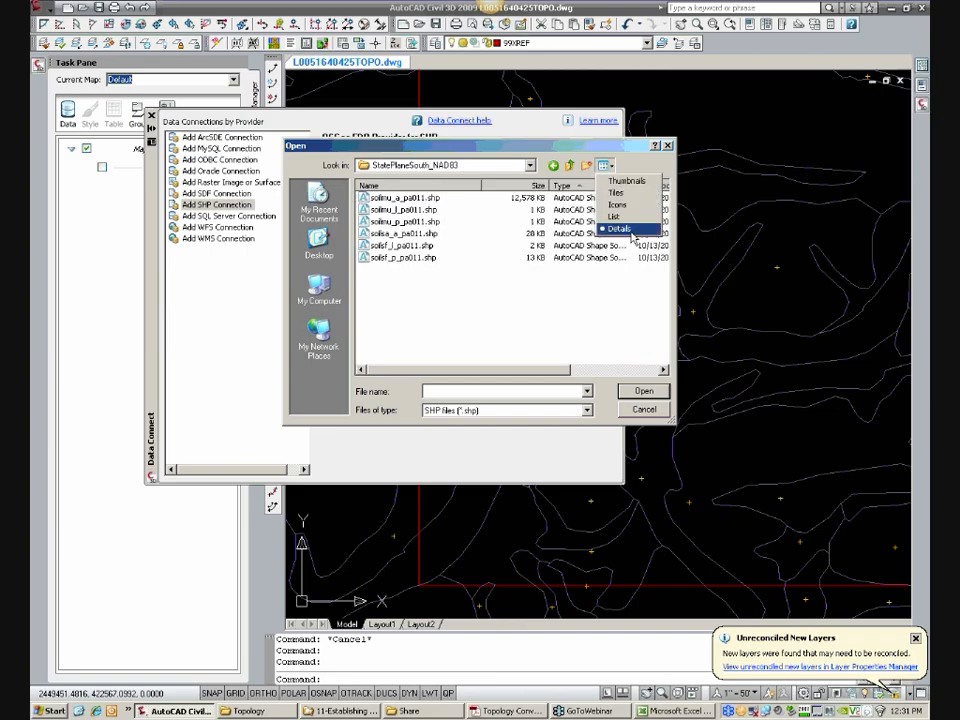
pyautogui.click(605, 288)
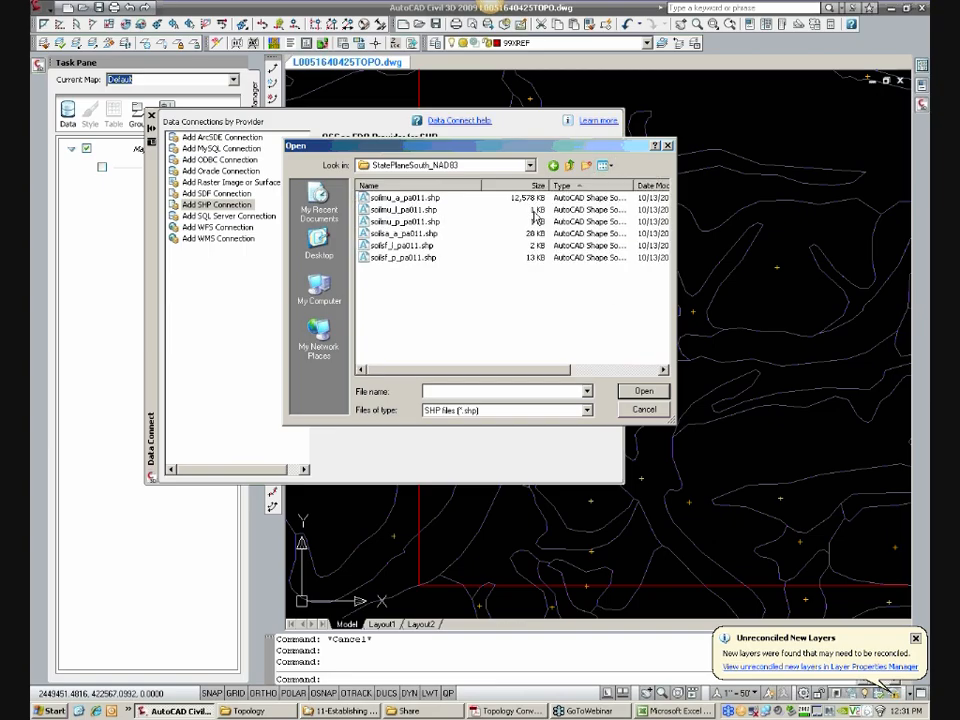
pyautogui.click(427, 199)
pyautogui.click(645, 392)
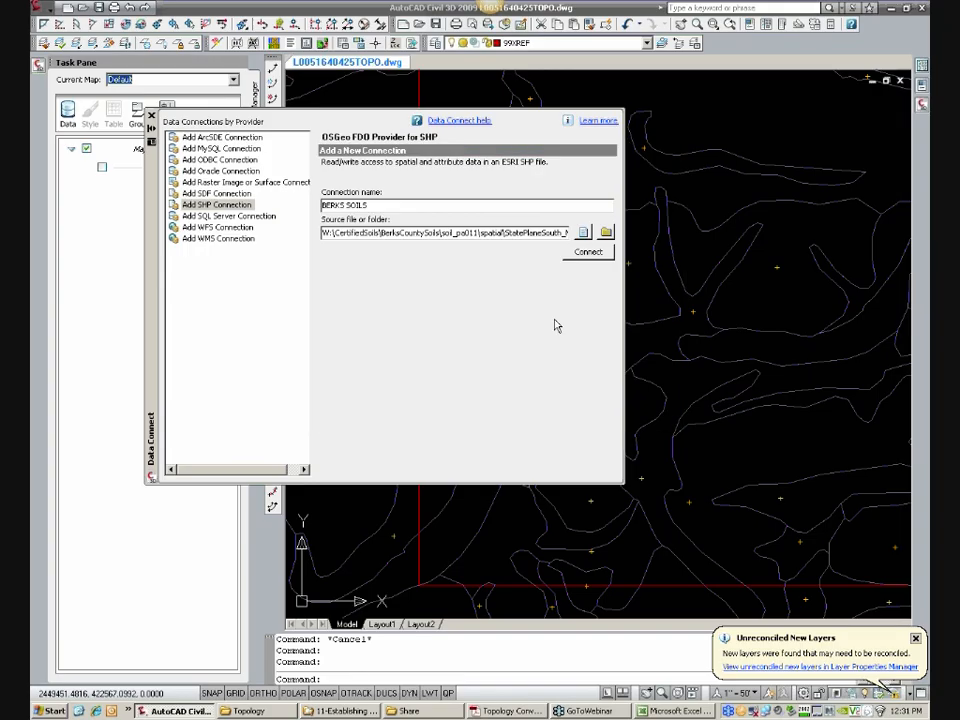
pyautogui.click(588, 252)
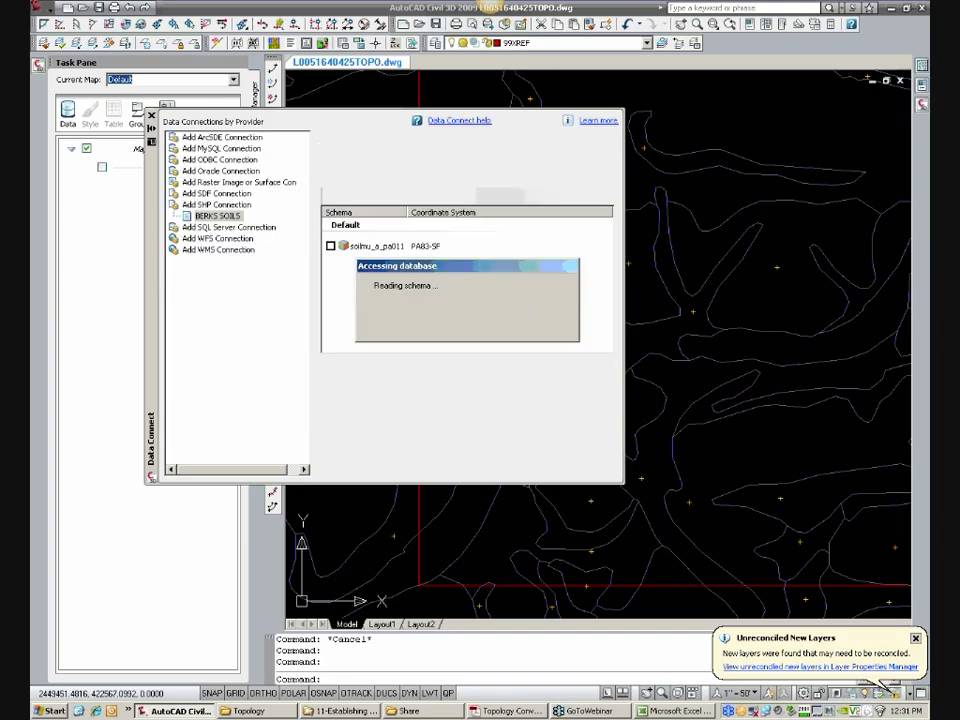
# Step: Add the soilmu_a_pa011 feature class to the map as a layer and close Data Connect
pyautogui.click(330, 247)
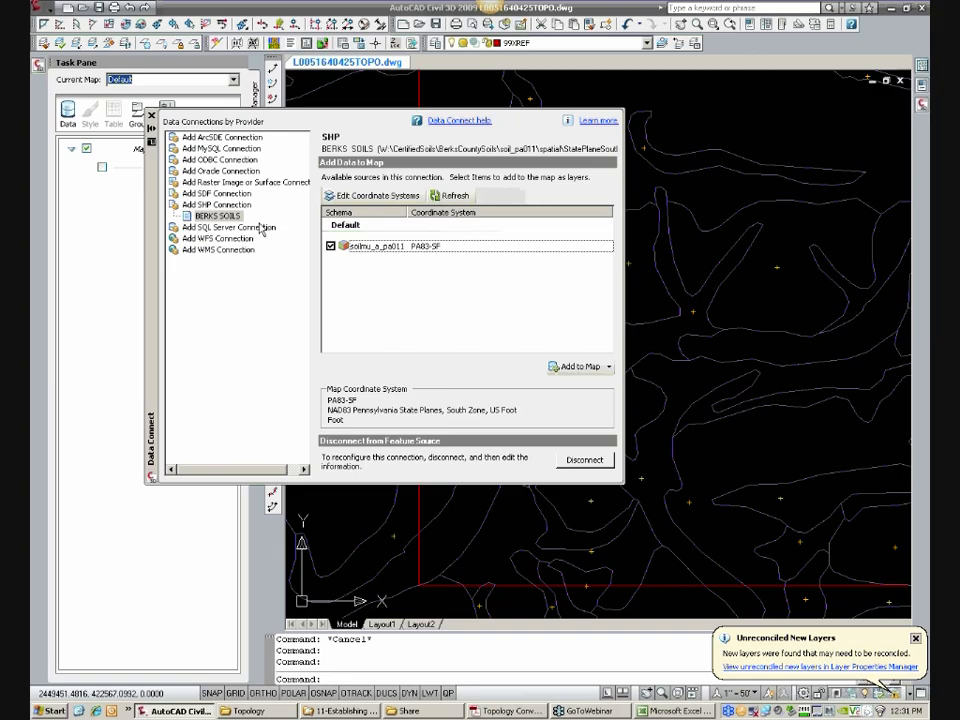
pyautogui.click(608, 366)
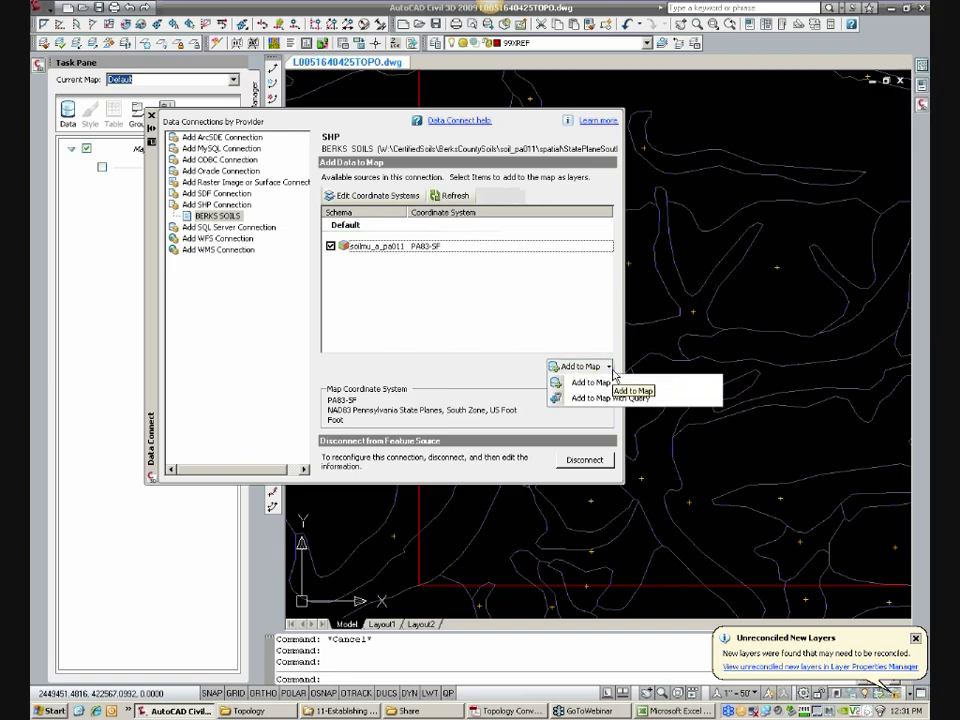
pyautogui.click(610, 383)
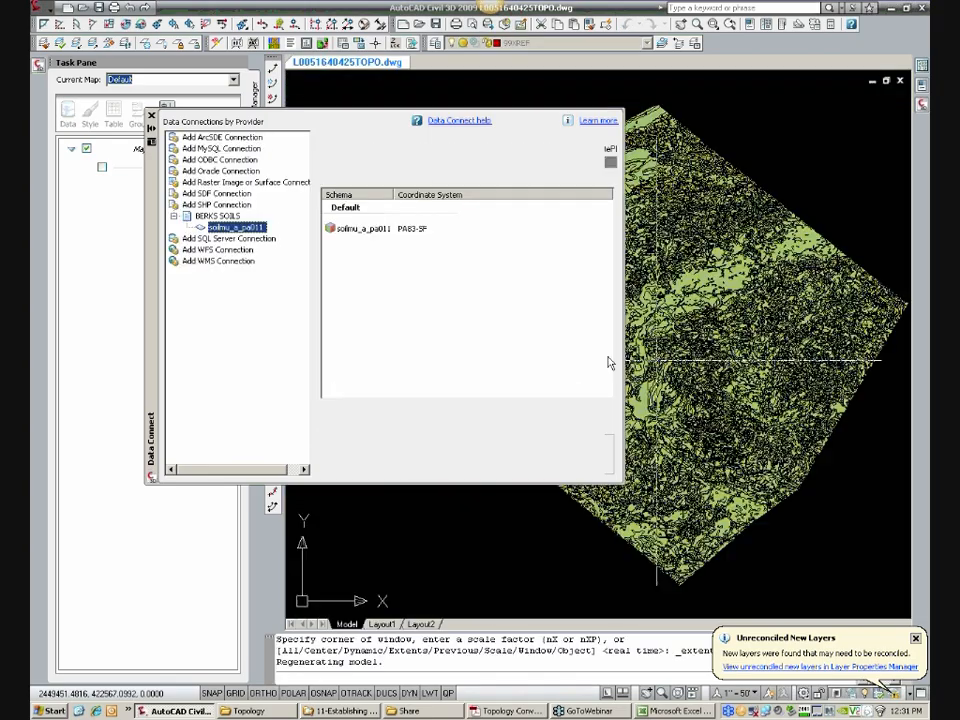
pyautogui.click(152, 117)
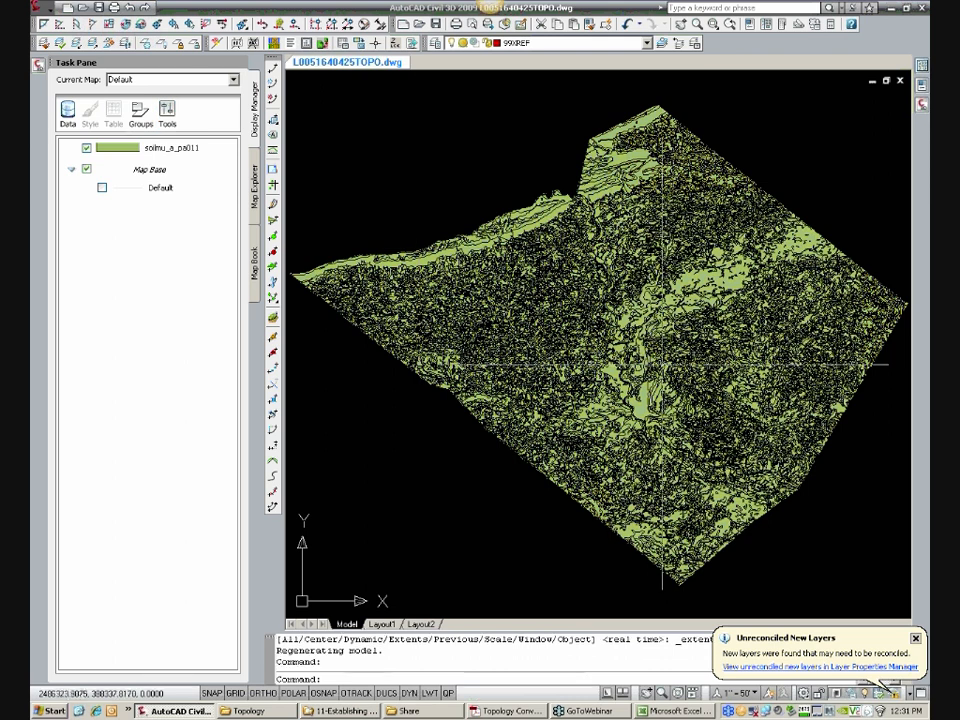
# Step: Place the county soils layer behind the drawing's linework around the site rectangle
pyautogui.rightClick(664, 367)
pyautogui.moveTo(741, 459)
pyautogui.click(810, 471)
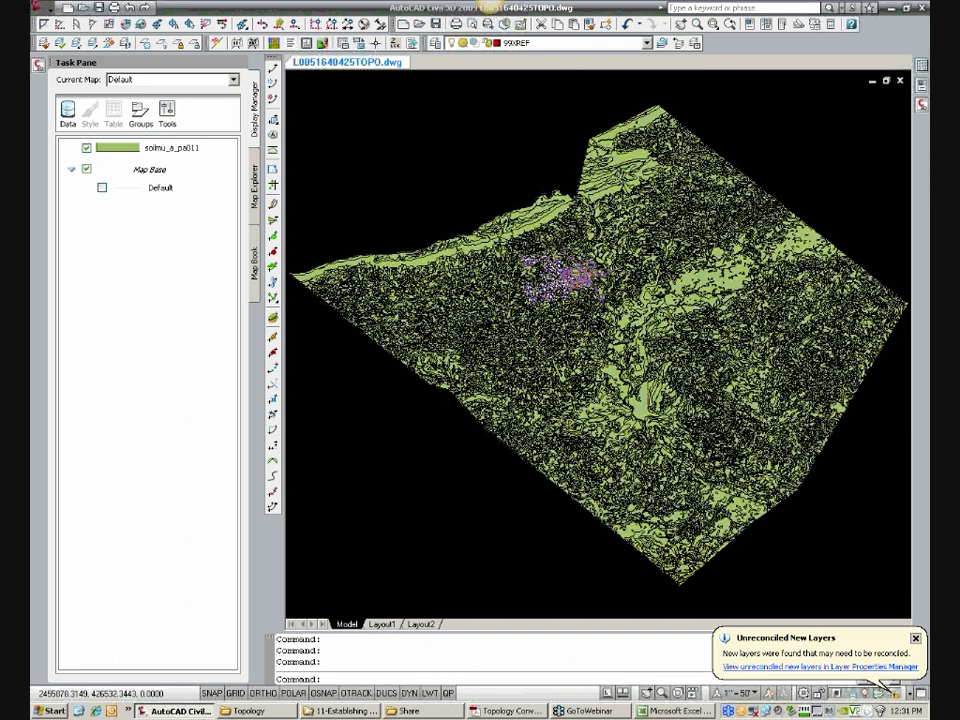
pyautogui.scroll(2, 564, 296)
pyautogui.scroll(2, 562, 278)
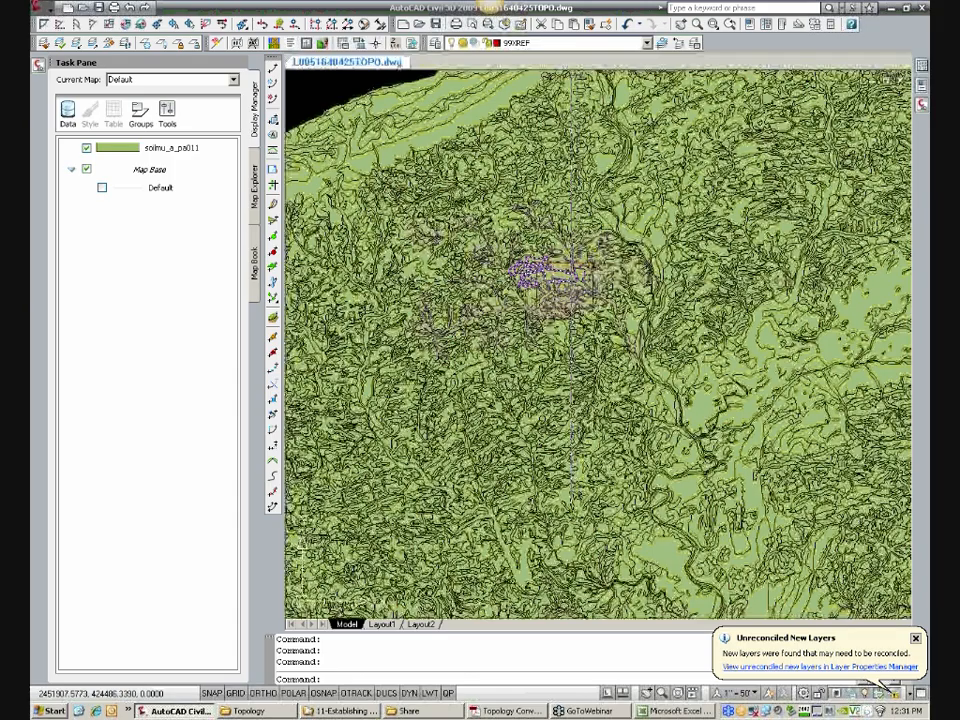
pyautogui.scroll(2, 520, 283)
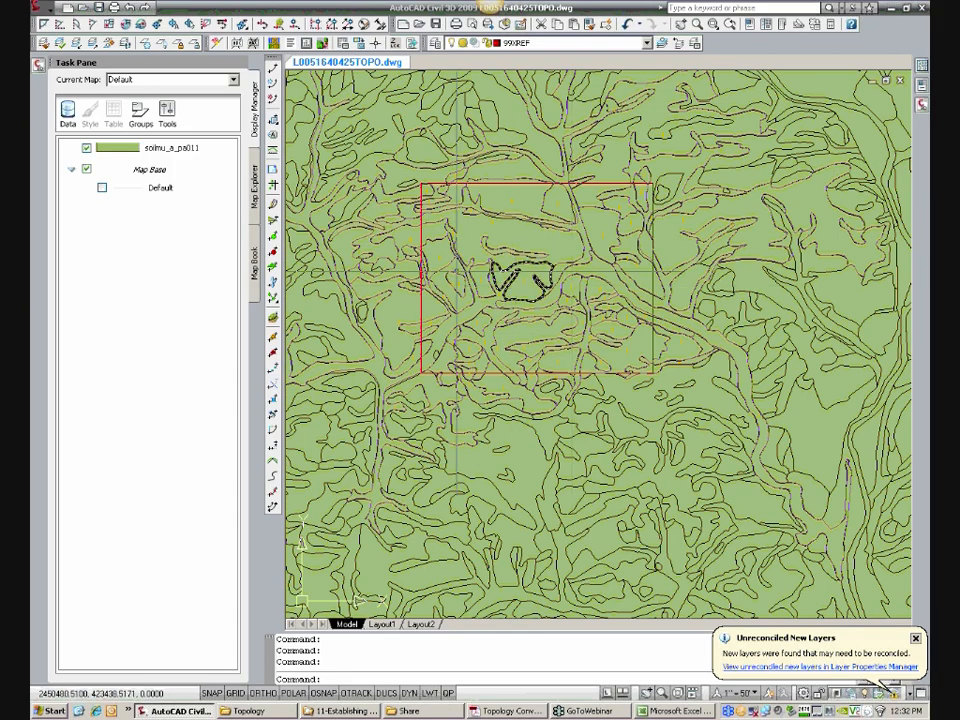
# Step: Edit the soilmu_a_pa011 layer's polygon style and set the solid fill's foreground color to 0,0,0
pyautogui.rightClick(159, 155)
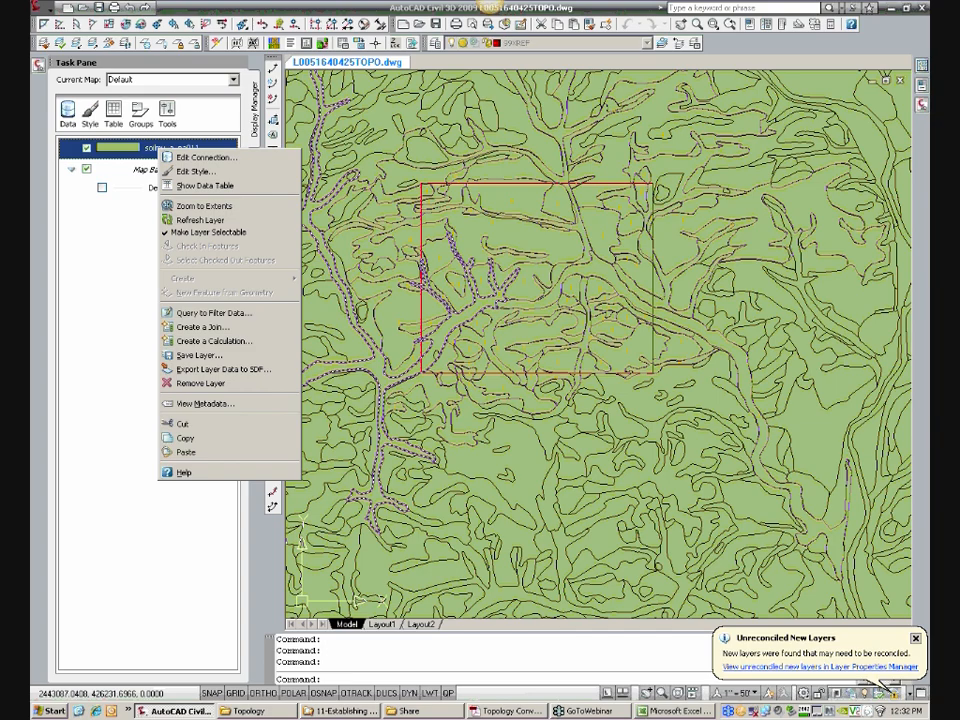
pyautogui.click(256, 127)
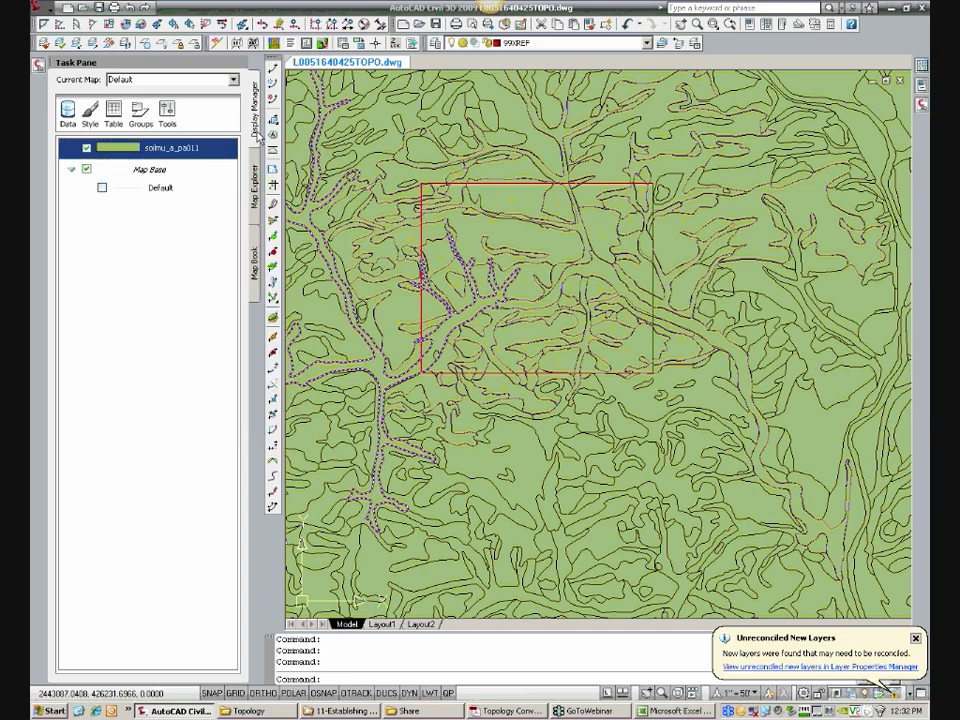
pyautogui.rightClick(192, 148)
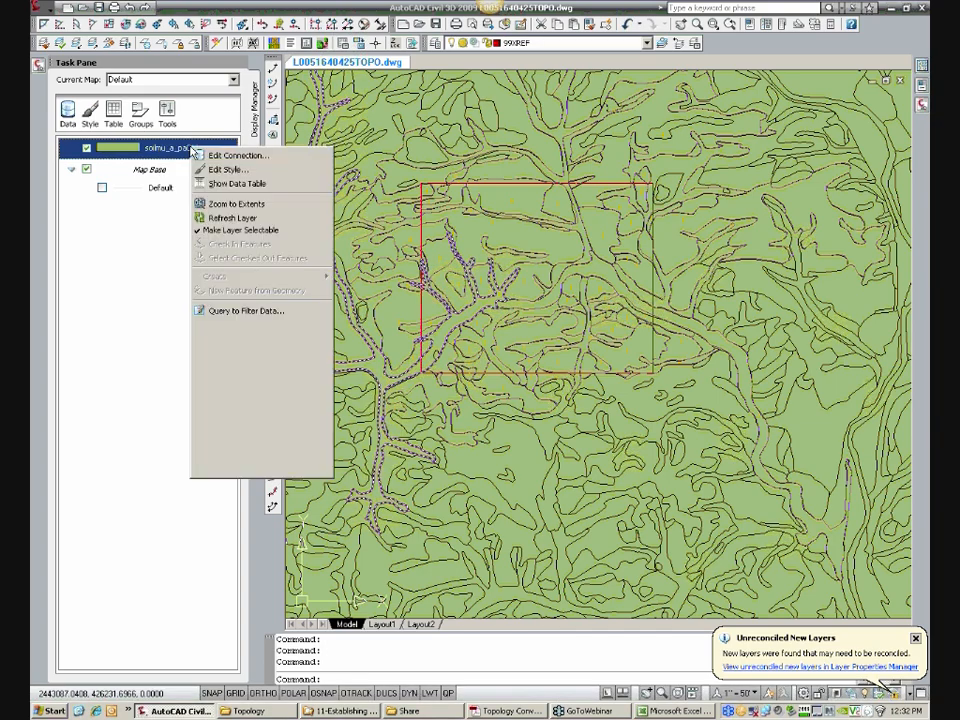
pyautogui.click(240, 172)
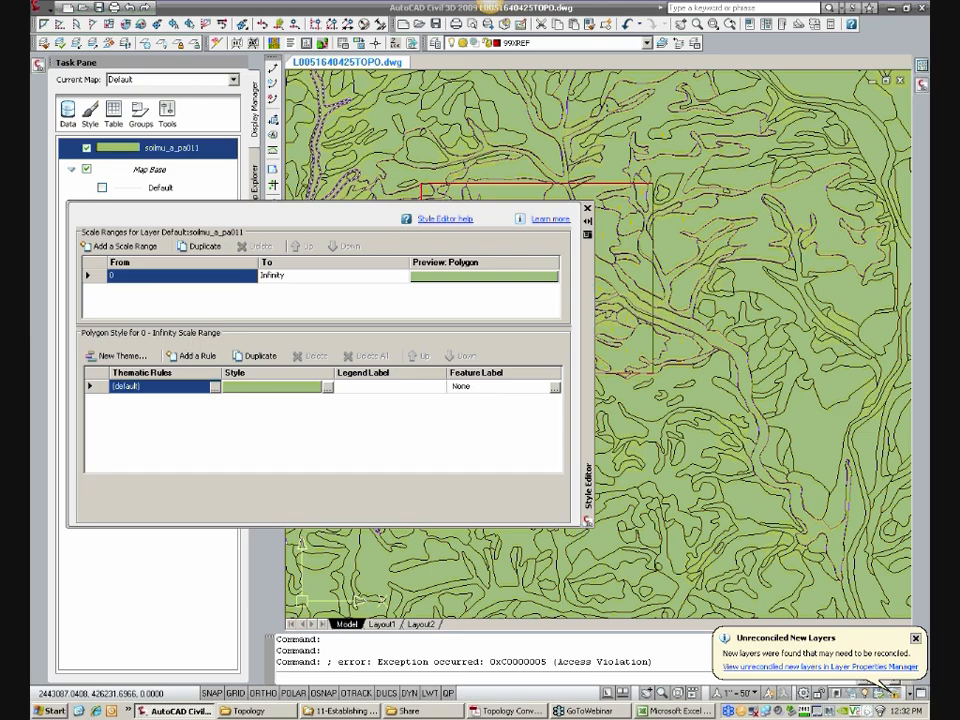
pyautogui.click(327, 387)
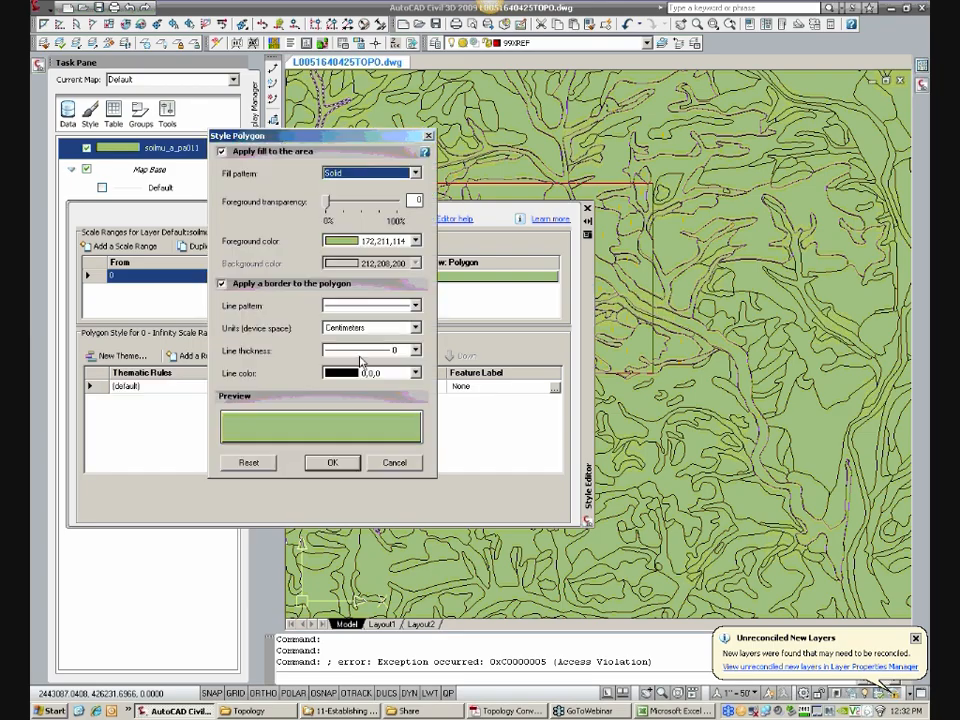
pyautogui.click(415, 242)
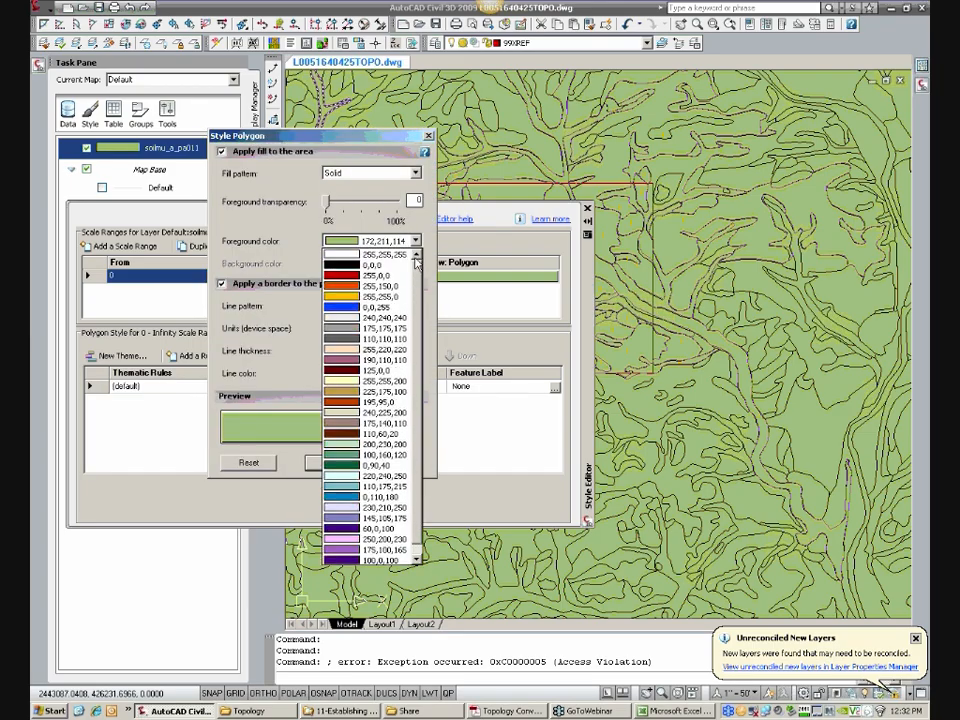
pyautogui.click(365, 255)
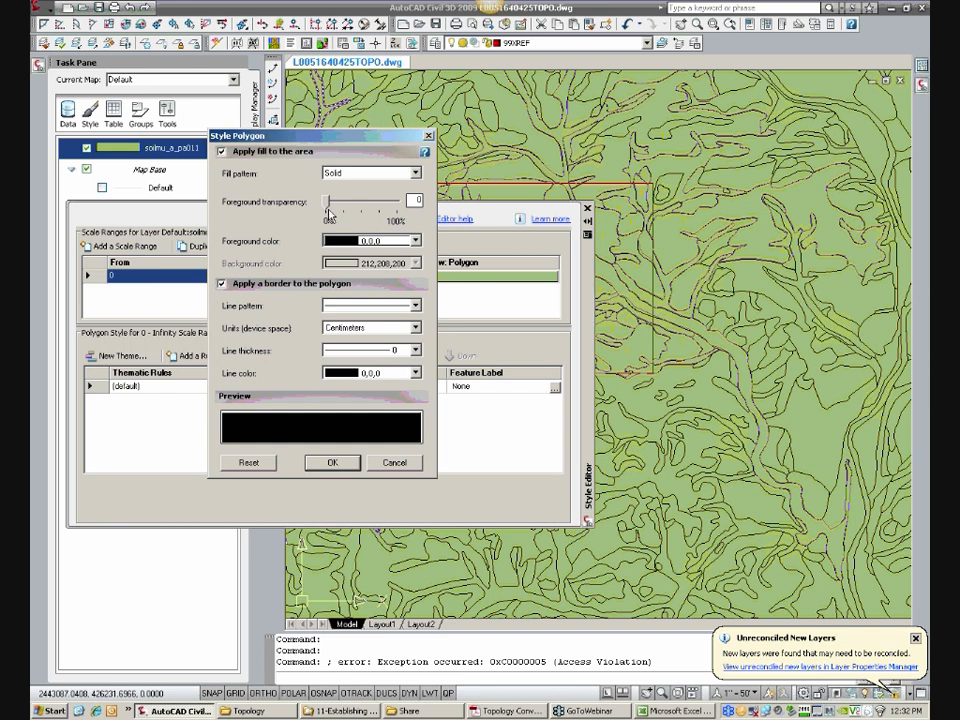
# Step: Set the fill's foreground transparency to 90%, accept the polygon style, and close the Style Editor
pyautogui.moveTo(327, 207); pyautogui.dragTo(393, 206)
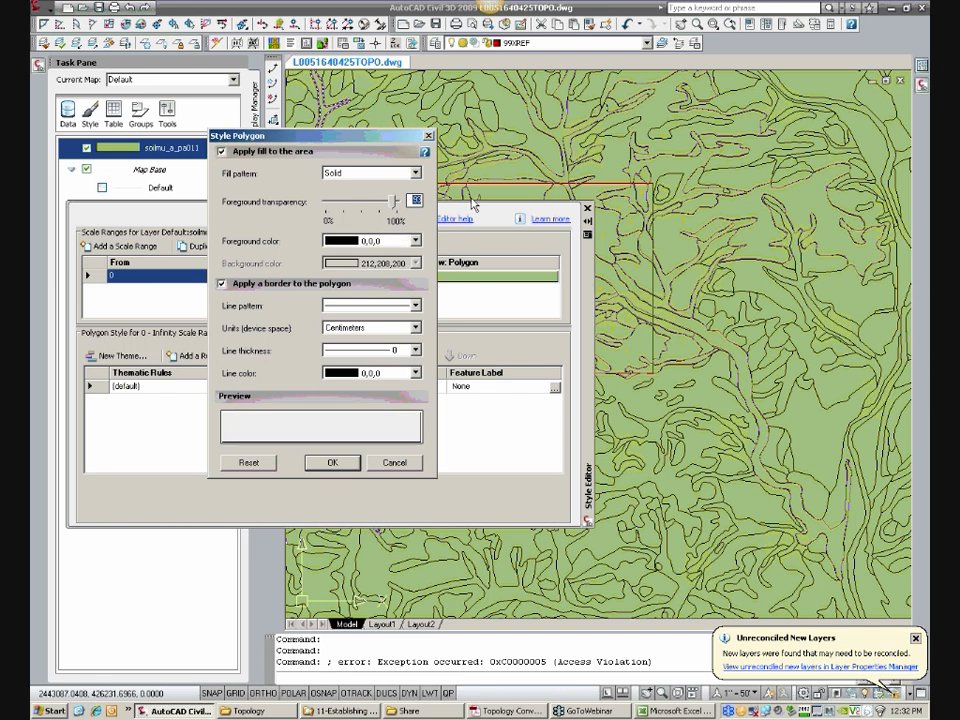
pyautogui.press('Tab')
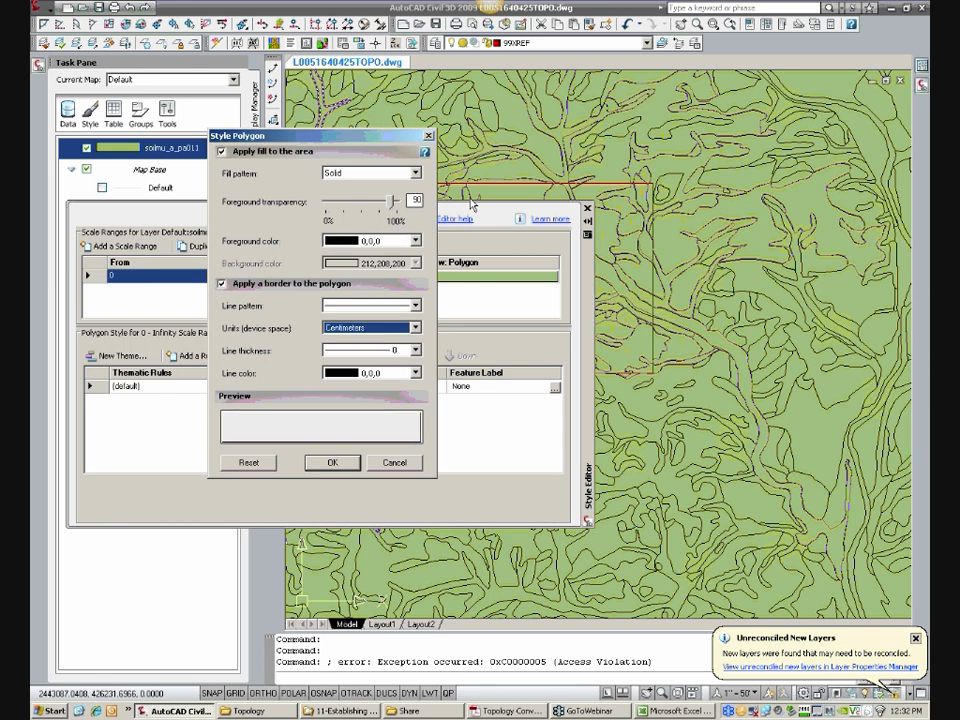
pyautogui.click(329, 463)
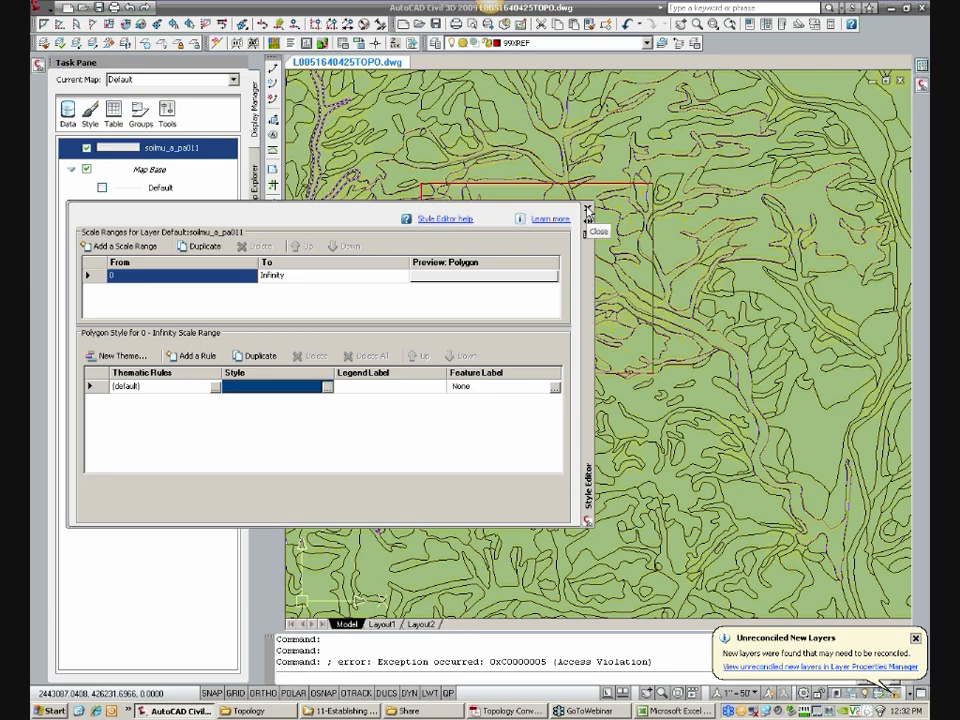
pyautogui.click(588, 210)
# Step: Select the county soils layer's polygon near the middle of the site rectangle
pyautogui.scroll(-2, 518, 311)
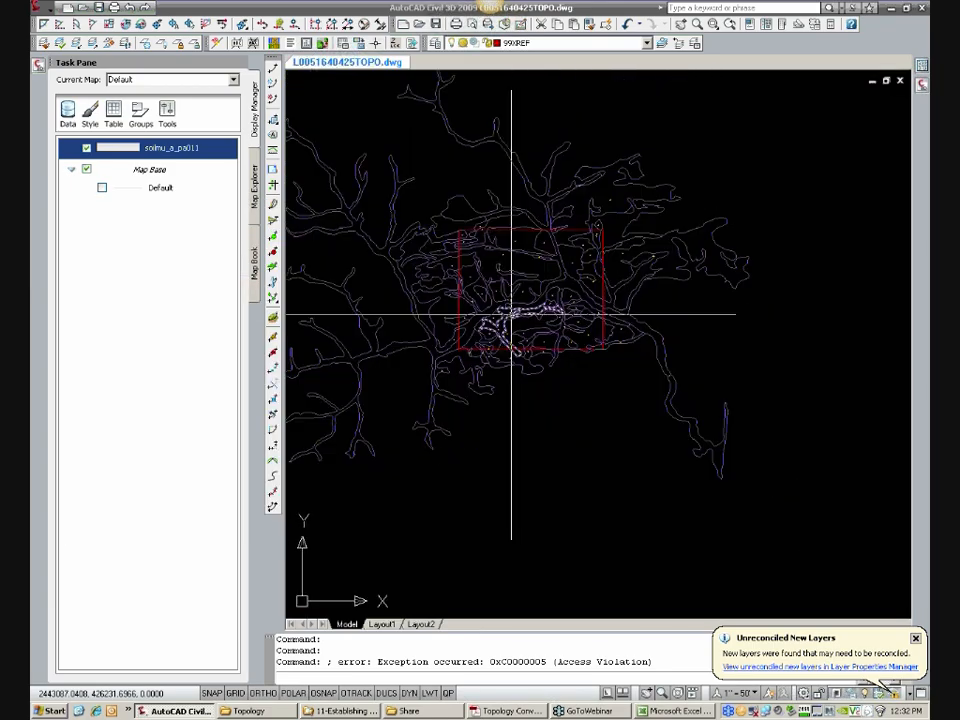
pyautogui.scroll(-3, 690, 390)
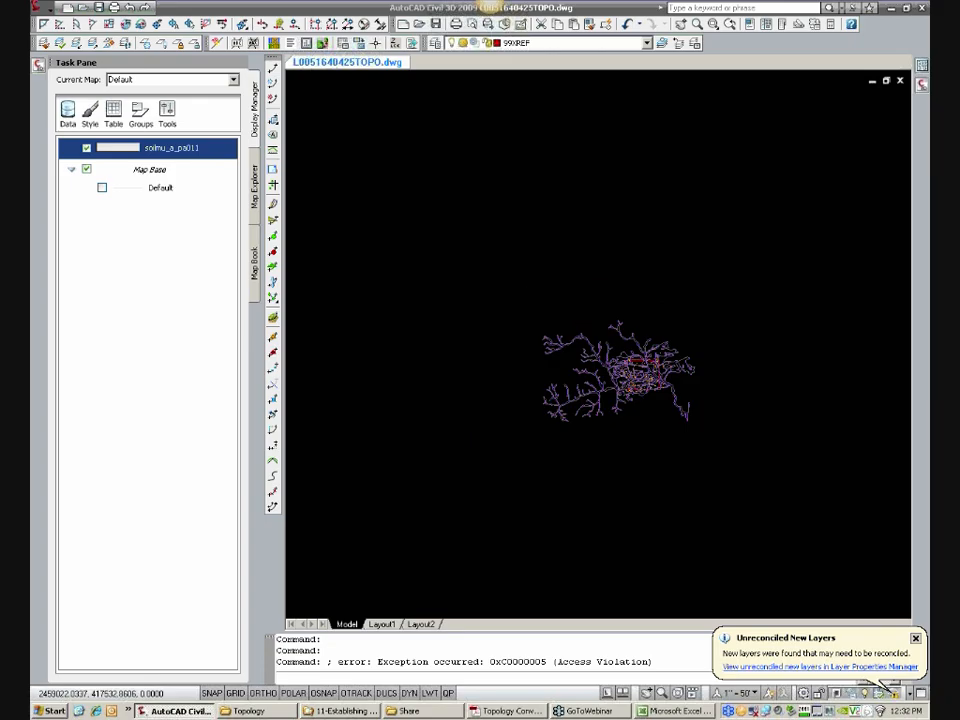
pyautogui.scroll(-2, 714, 395)
pyautogui.scroll(2, 720, 385)
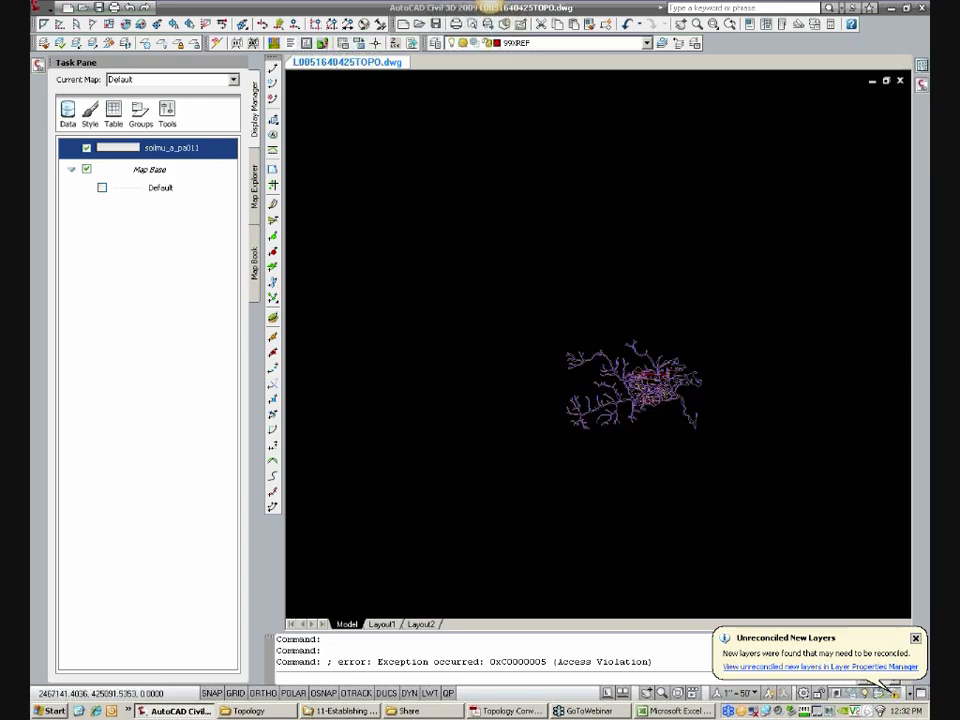
pyautogui.scroll(8, 593, 405)
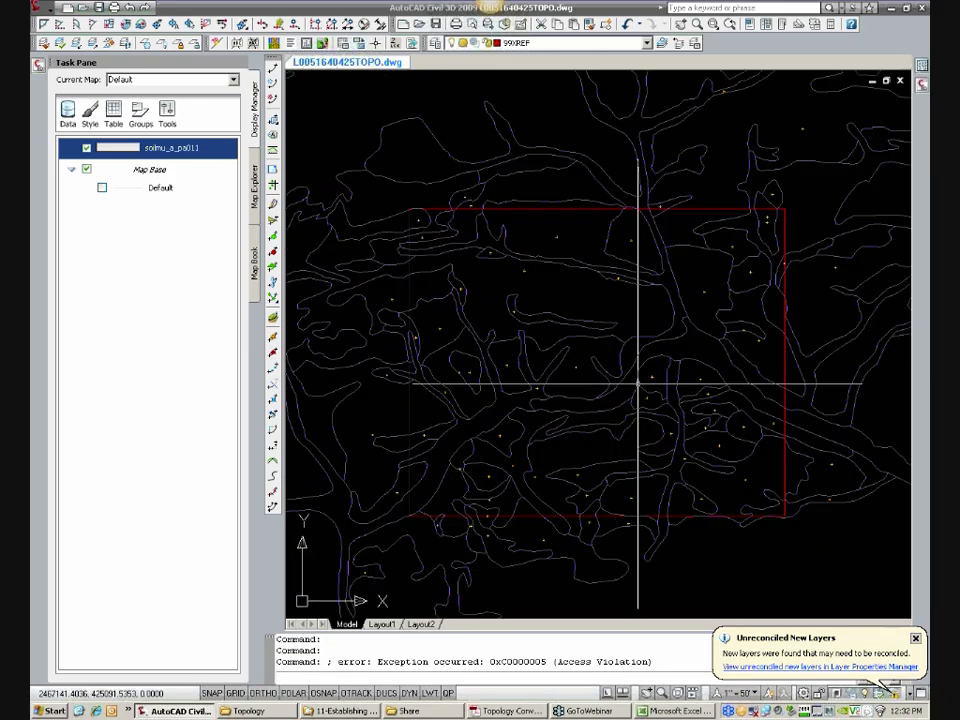
pyautogui.click(606, 352)
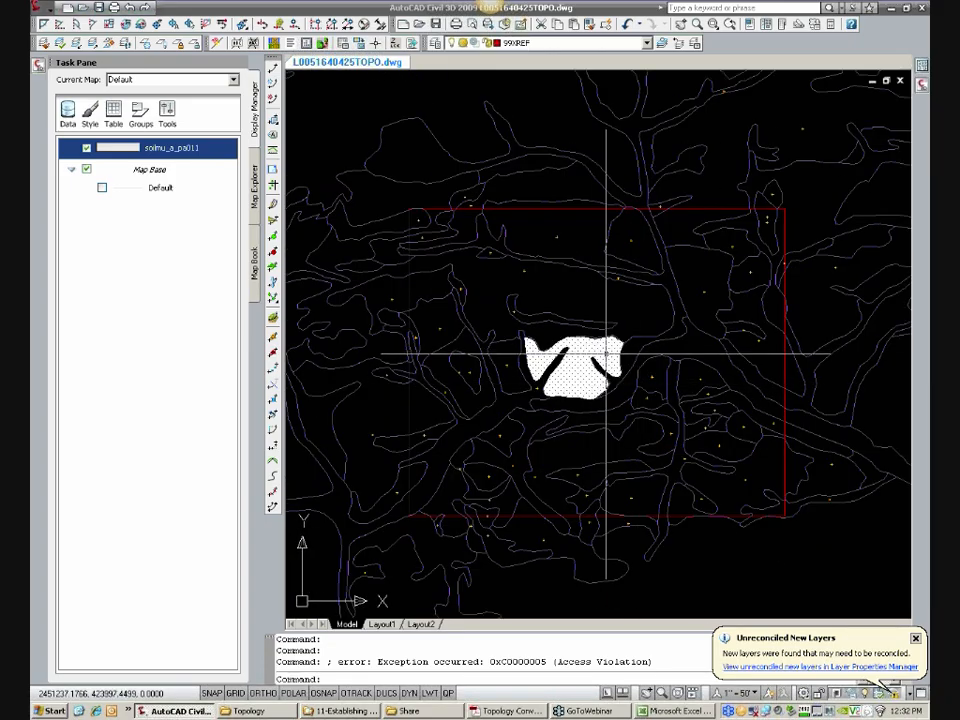
# Step: Select three more soil polygons in the northern half of the site one at a time and clear each selection
pyautogui.press('Escape')
pyautogui.click(638, 307)
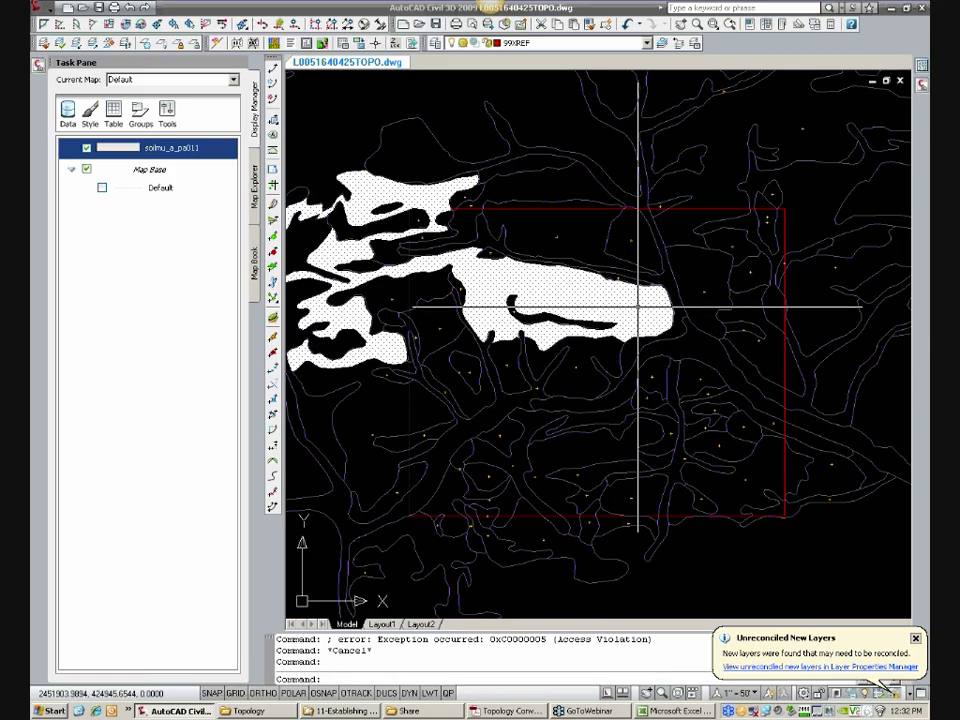
pyautogui.press('Escape')
pyautogui.click(575, 255)
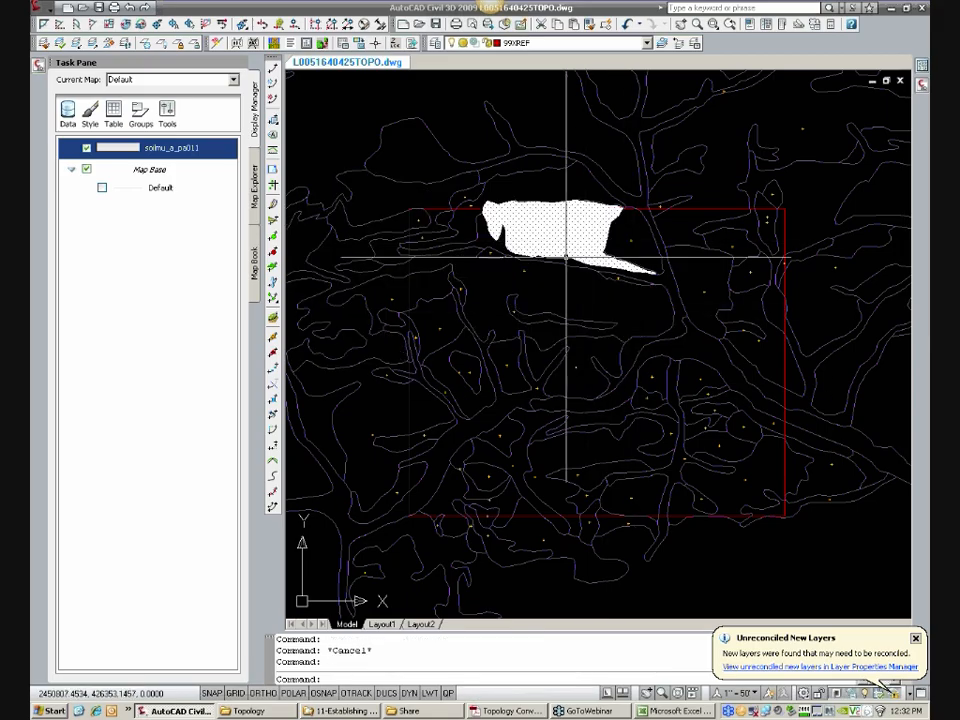
pyautogui.press('Escape')
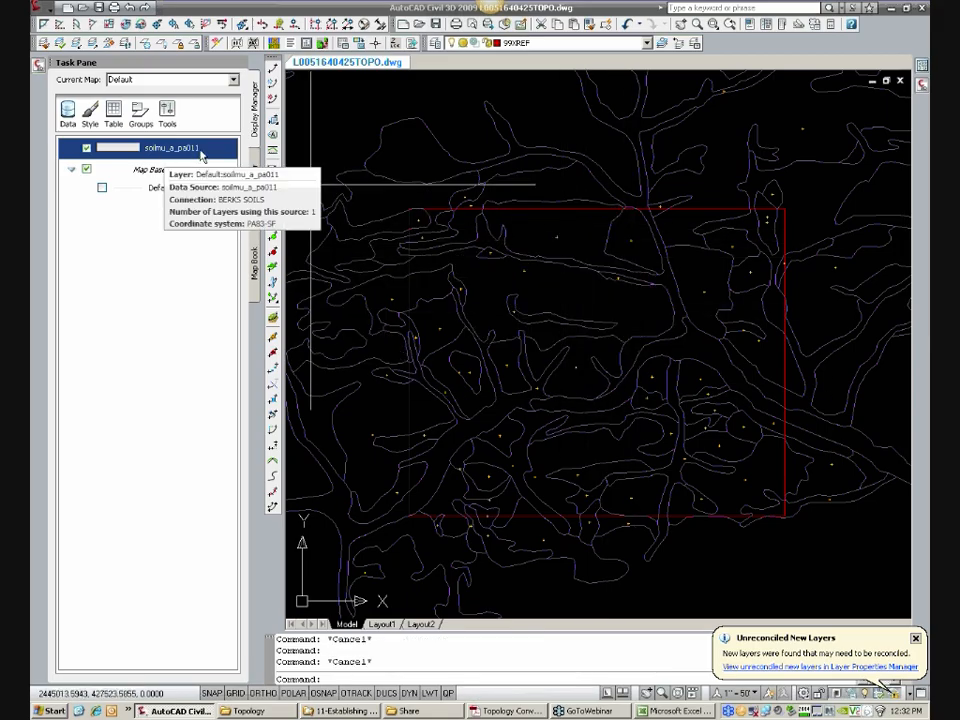
pyautogui.click(572, 232)
pyautogui.press('Escape')
# Step: Show the data table of the soilmu_a_pa011 layer and select the soil polygon at the middle of the site
pyautogui.rightClick(190, 152)
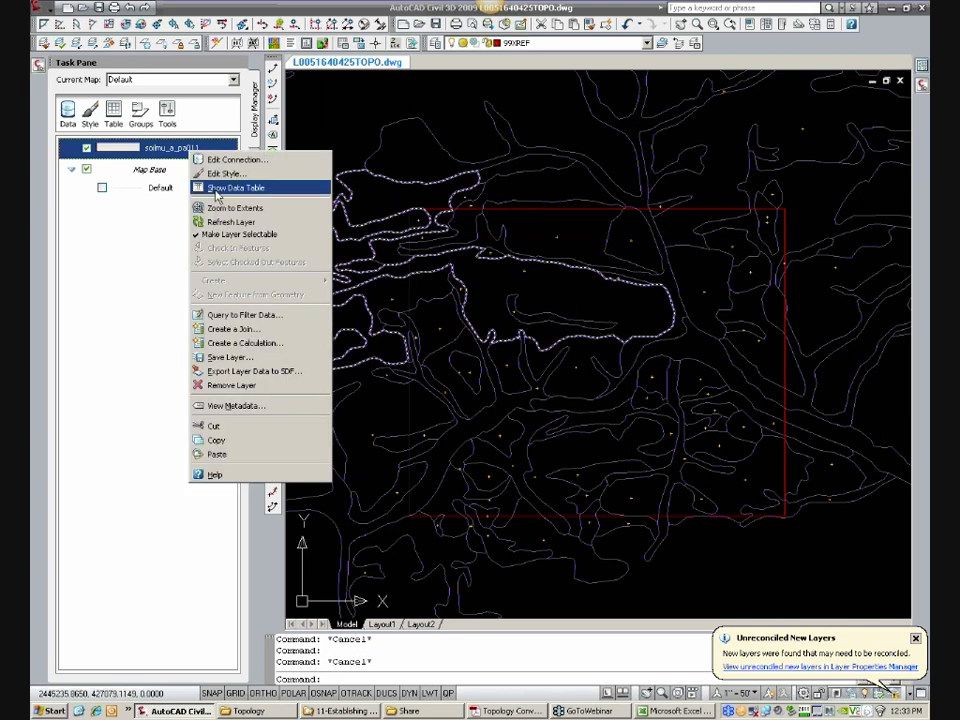
pyautogui.click(217, 188)
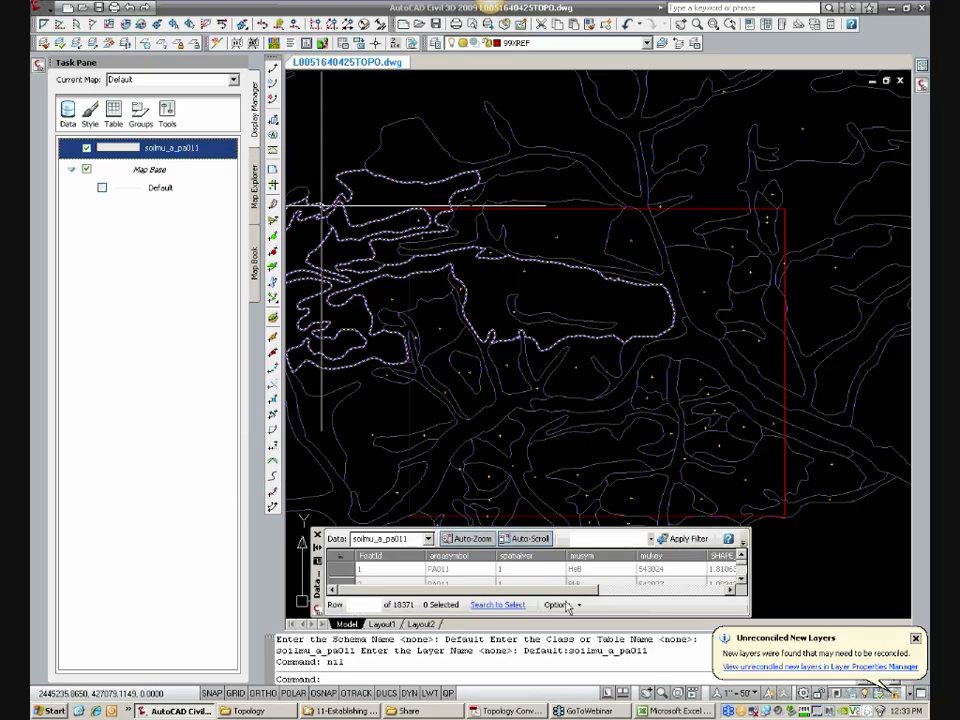
pyautogui.click(587, 385)
pyautogui.click(583, 388)
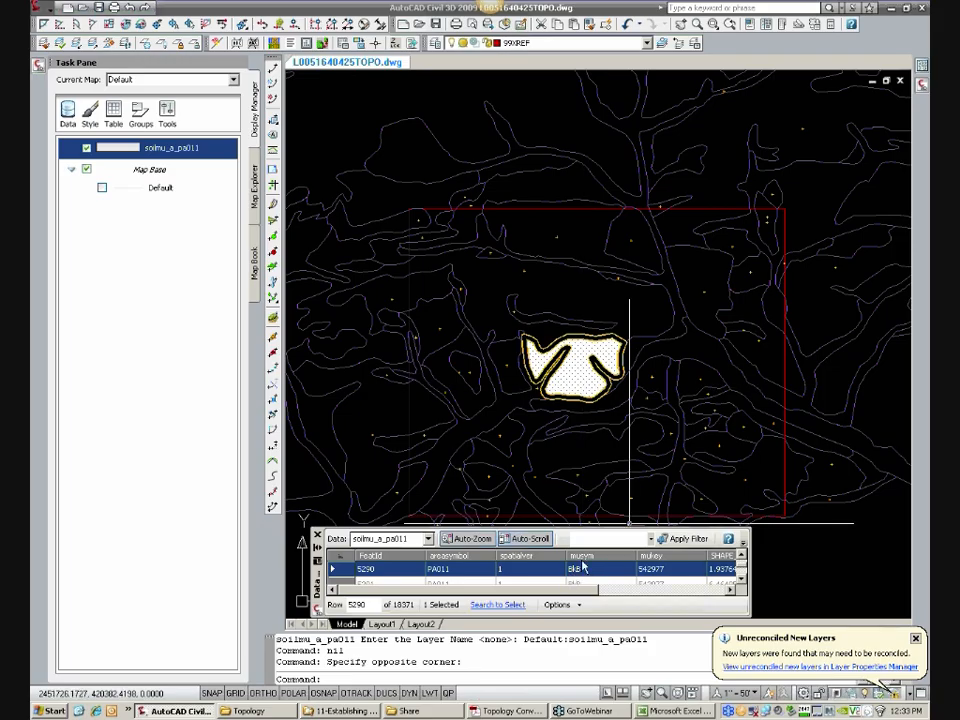
# Step: Select other soil polygons across the site and its eastern edge one by one, checking each one's musym value in the data table
pyautogui.press('Escape')
pyautogui.click(592, 337)
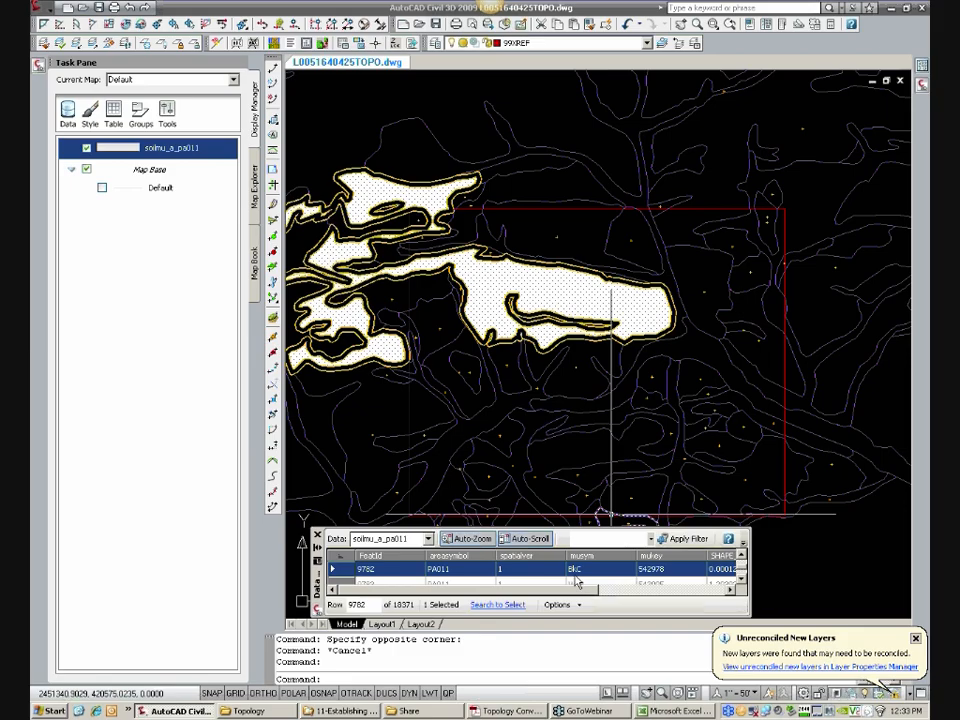
pyautogui.press('Escape')
pyautogui.click(736, 495)
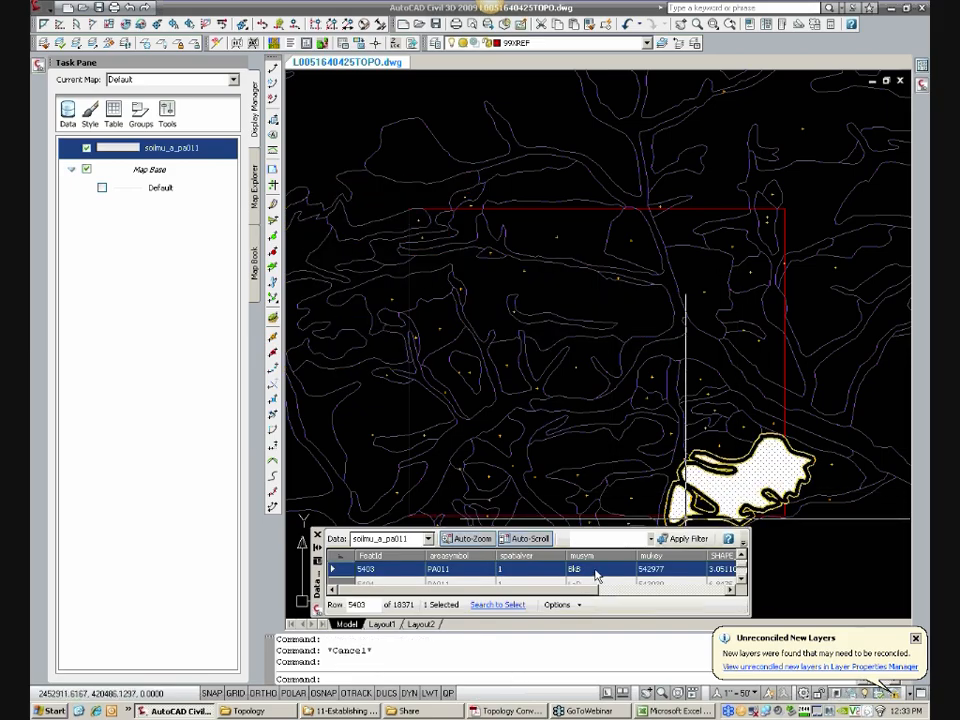
pyautogui.press('Escape')
pyautogui.click(812, 468)
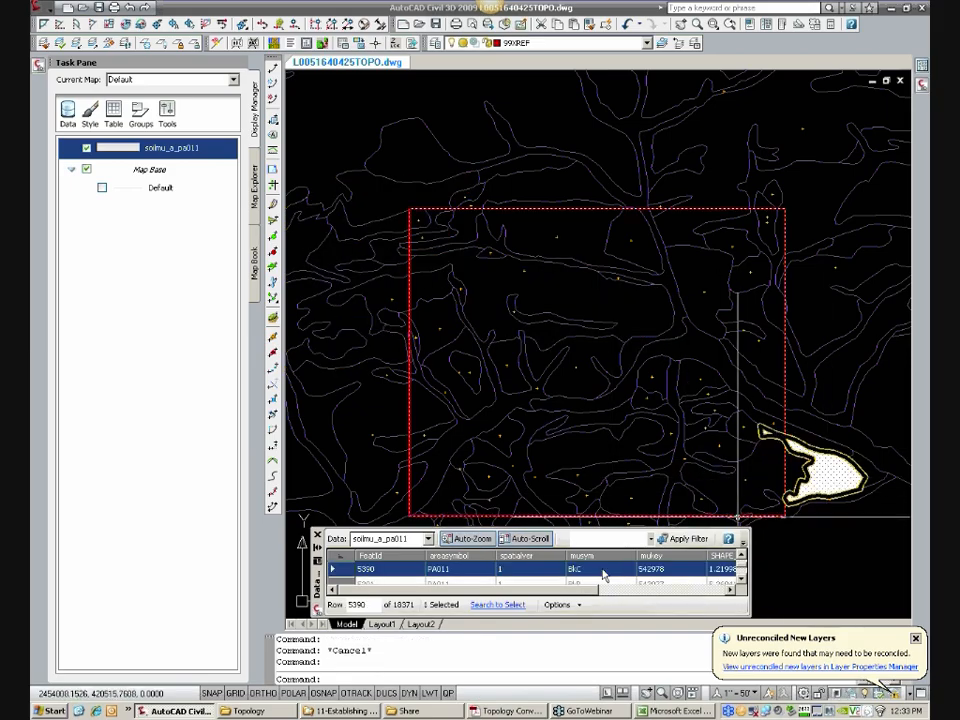
pyautogui.press('Escape')
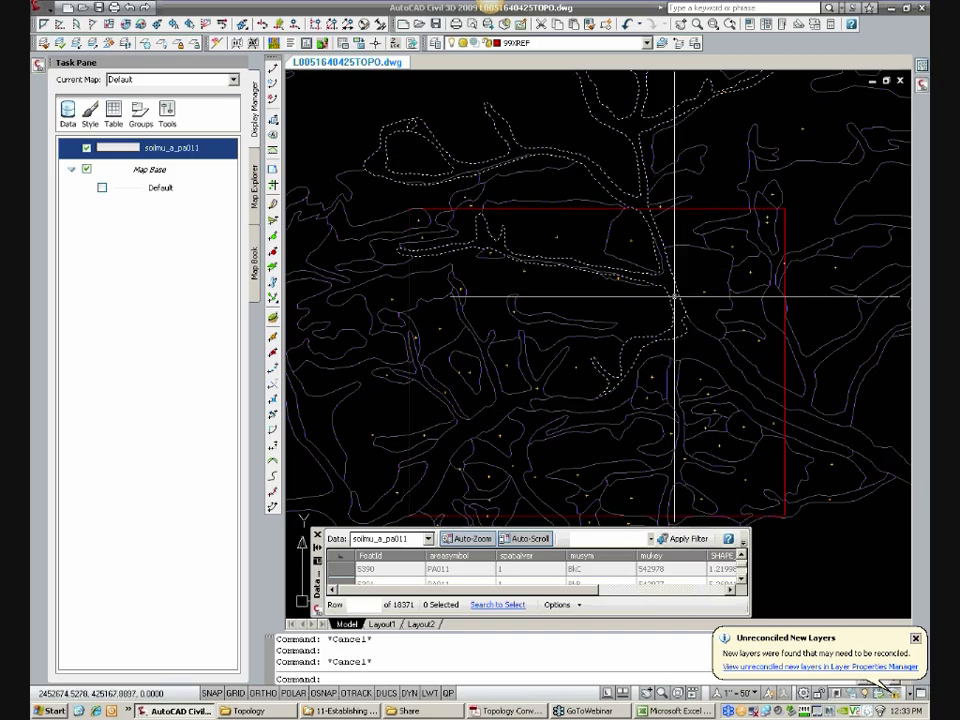
pyautogui.click(675, 296)
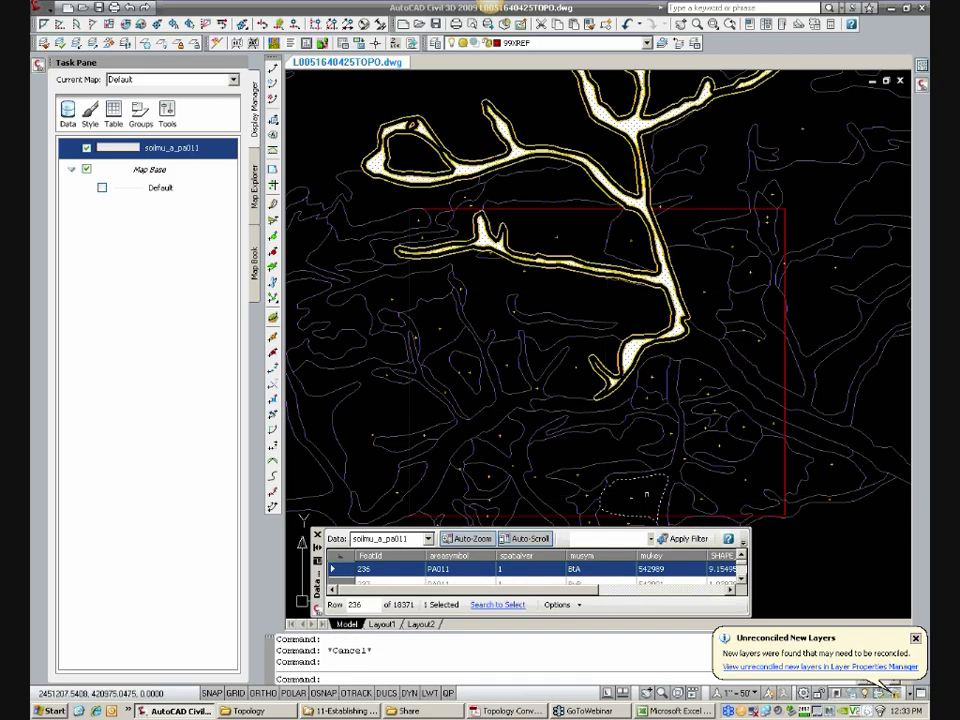
pyautogui.press('Escape')
# Step: Move the centroid of the narrow polygon crossing the site's west boundary to just inside the rectangle
pyautogui.moveTo(604, 358); pyautogui.dragTo(666, 295, button='middle')
pyautogui.scroll(5, 418, 331)
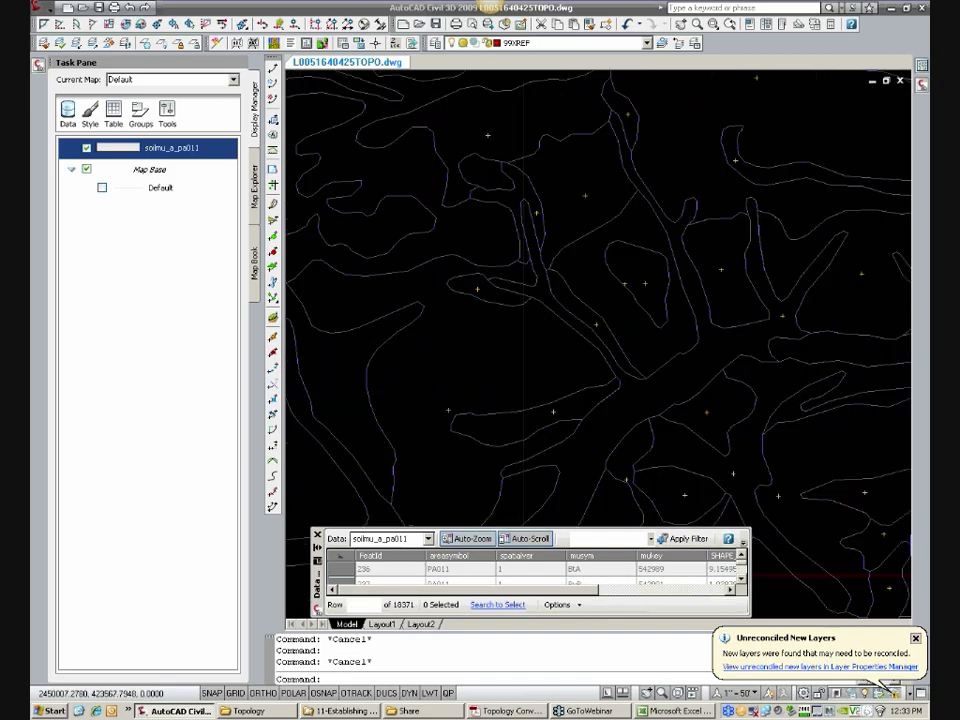
pyautogui.write('m')
pyautogui.press('Return')
pyautogui.click(458, 294)
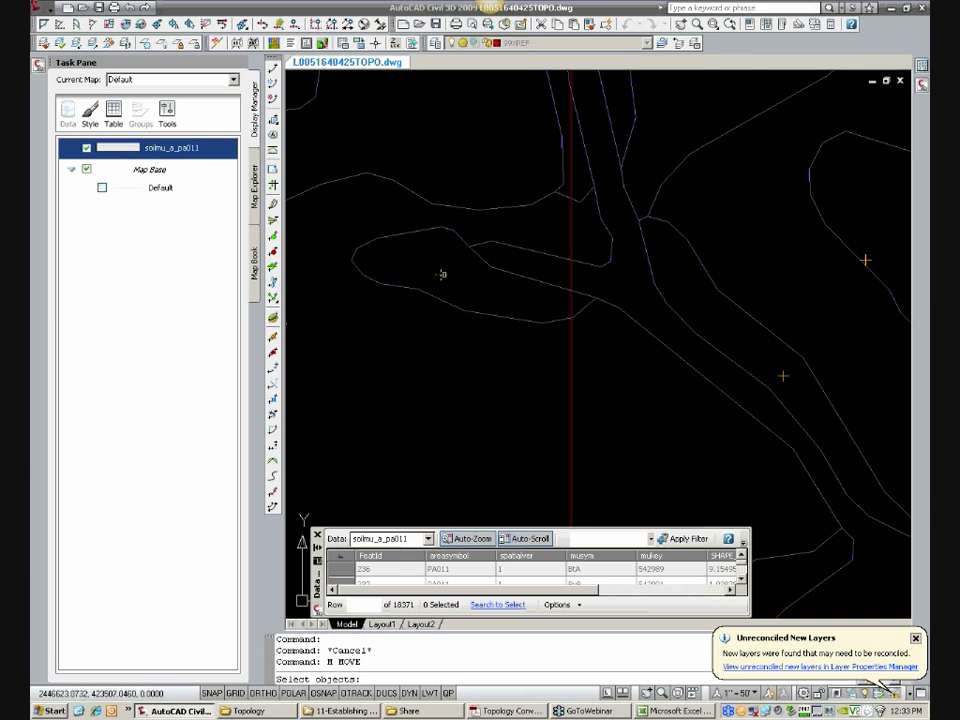
pyautogui.press('Return')
pyautogui.click(441, 273)
pyautogui.click(579, 300)
pyautogui.scroll(-3, 579, 300)
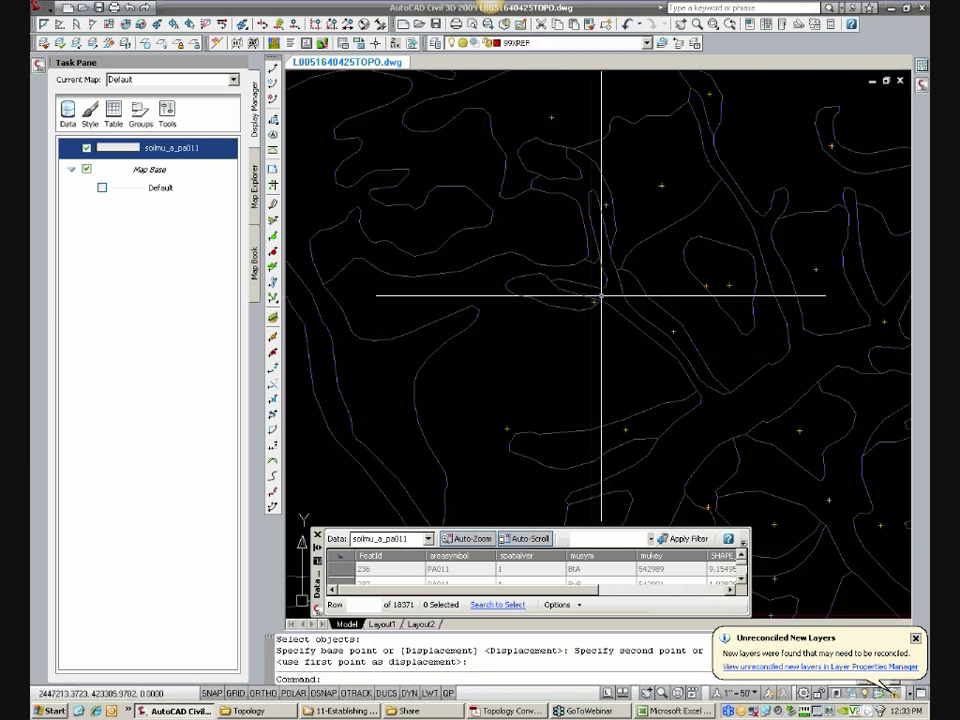
# Step: Select the branching soil polygon north of the moved centroid to check its extent and musym value, and clear the selection
pyautogui.scroll(4, 564, 188)
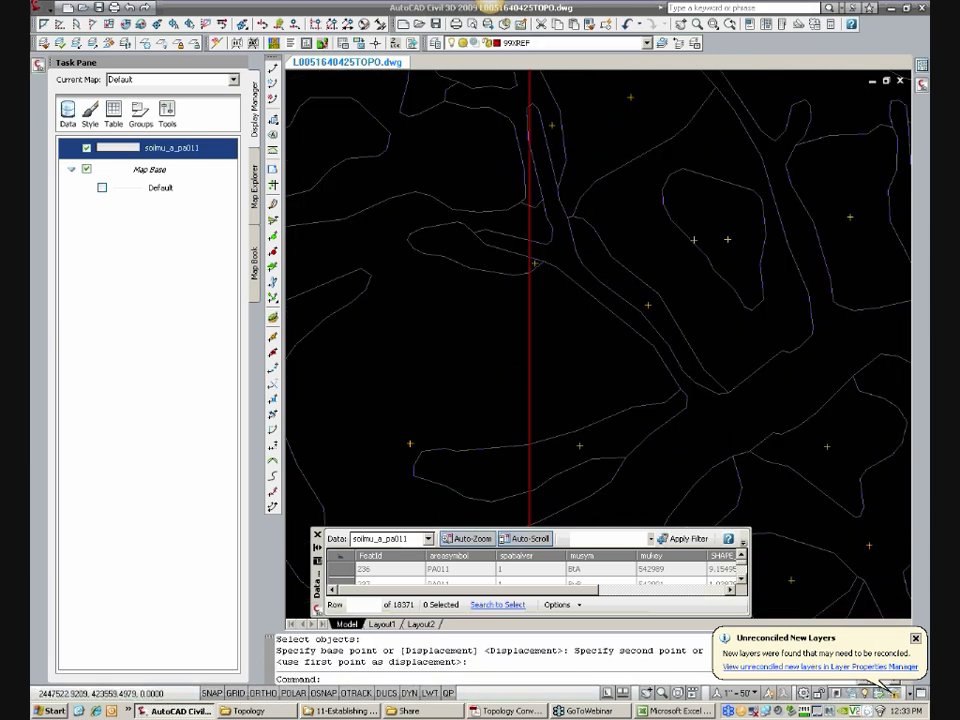
pyautogui.moveTo(572, 197); pyautogui.dragTo(572, 311, button='middle')
pyautogui.scroll(2, 551, 292)
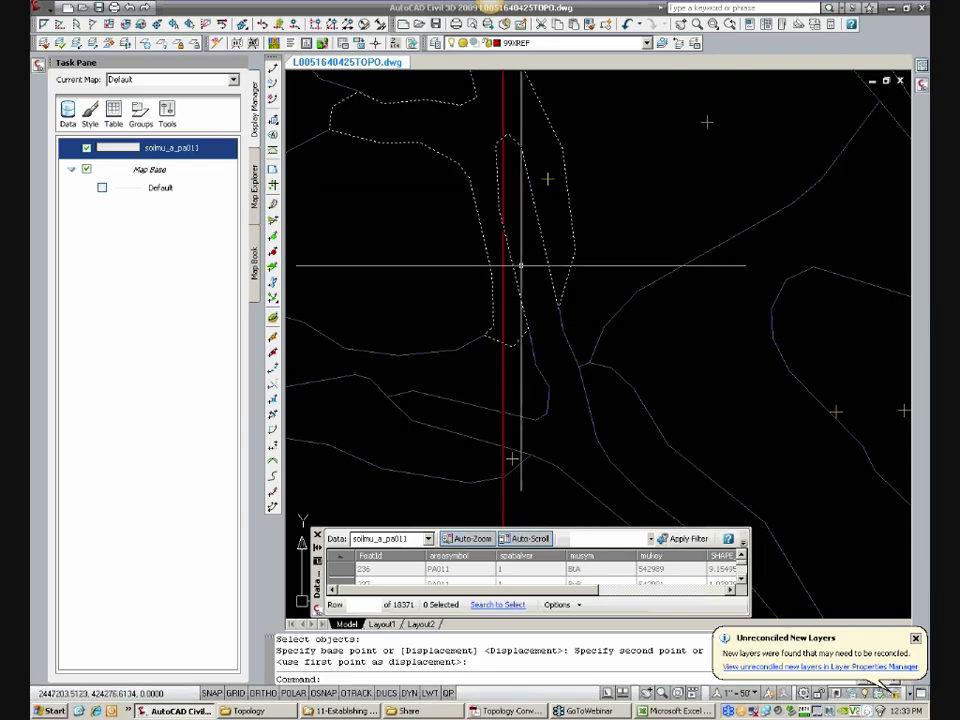
pyautogui.click(514, 317)
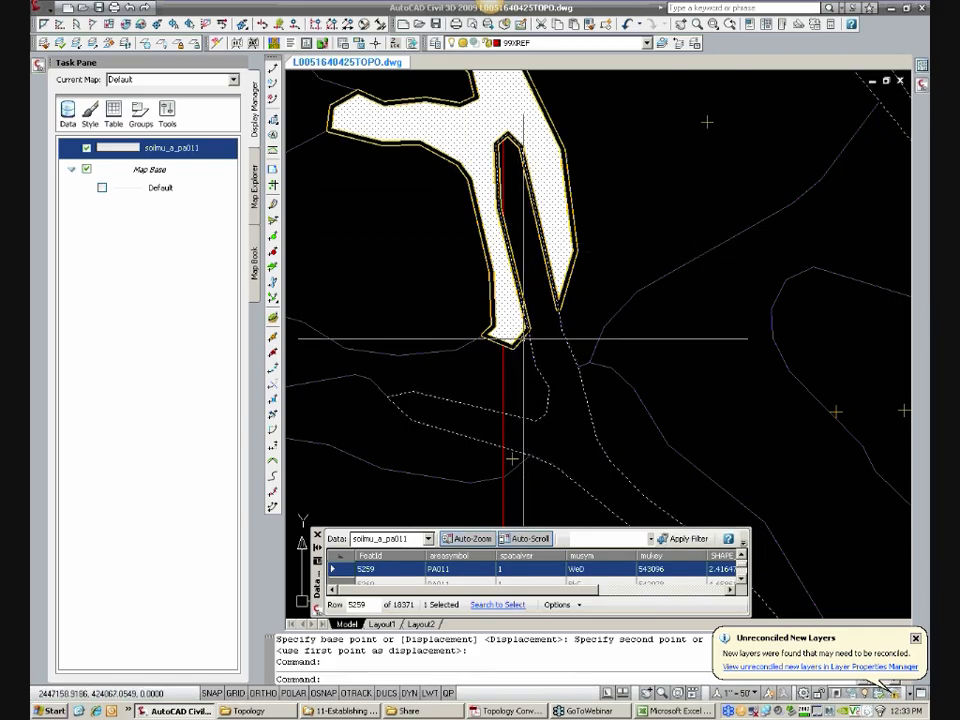
pyautogui.press('Escape')
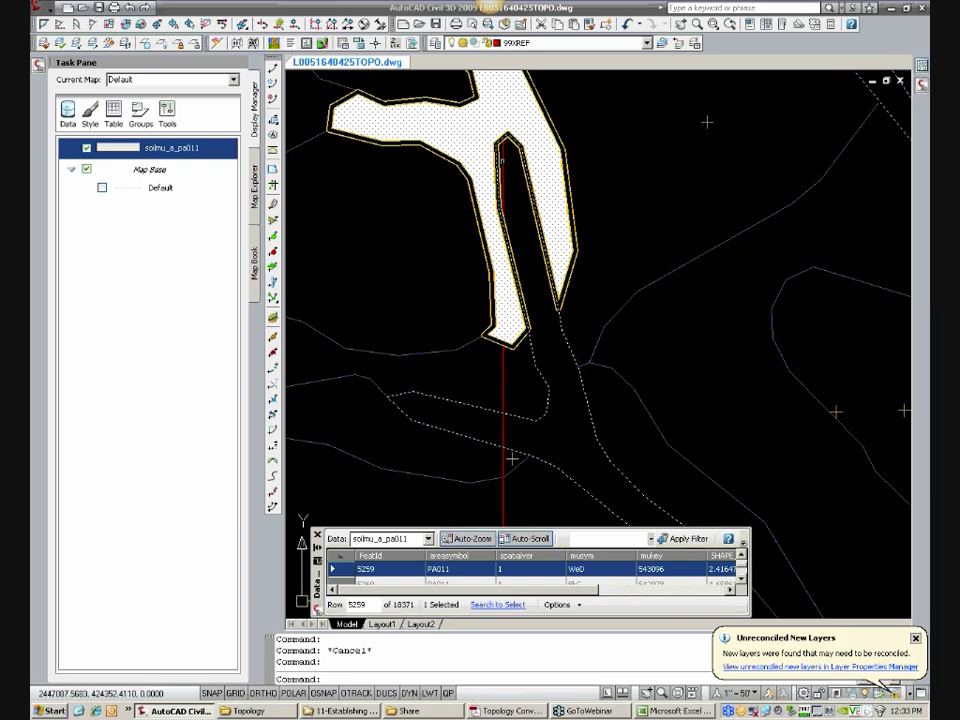
pyautogui.press('Escape')
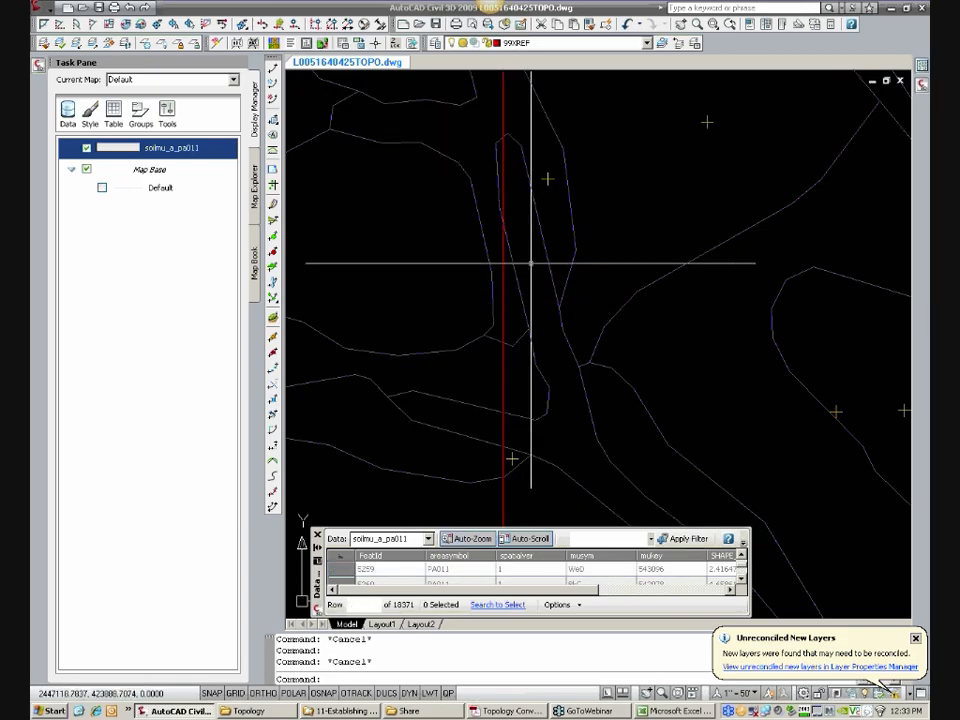
# Step: Copy the branching polygon's centroid into its southern leg just inside the west boundary
pyautogui.press('Return')
pyautogui.click(549, 182)
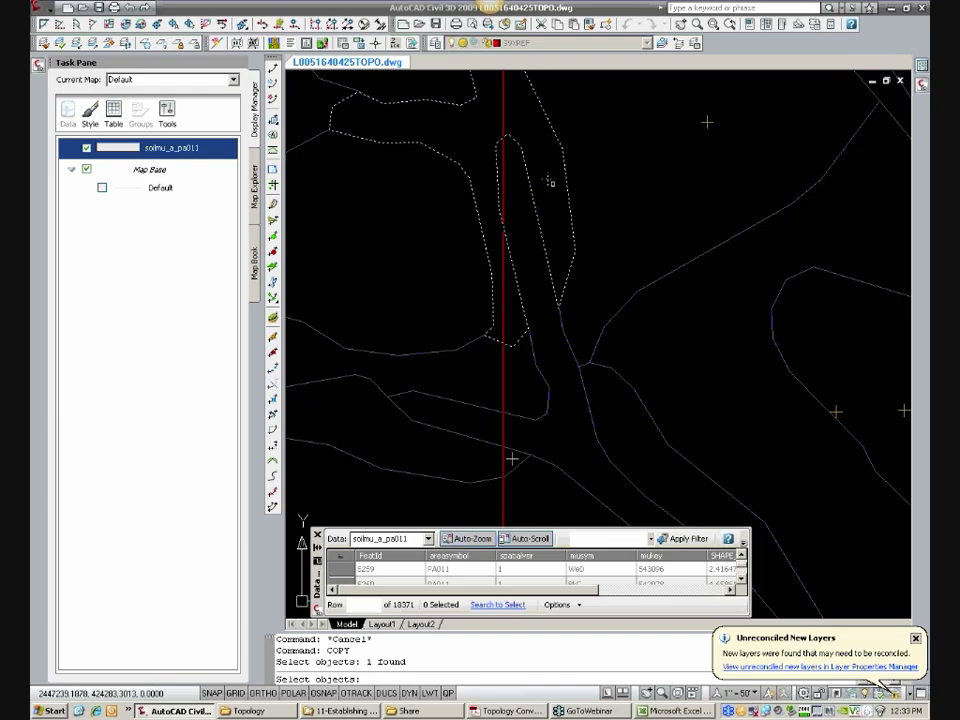
pyautogui.press('Return')
pyautogui.click(548, 182)
pyautogui.click(515, 311)
pyautogui.scroll(-5, 566, 305)
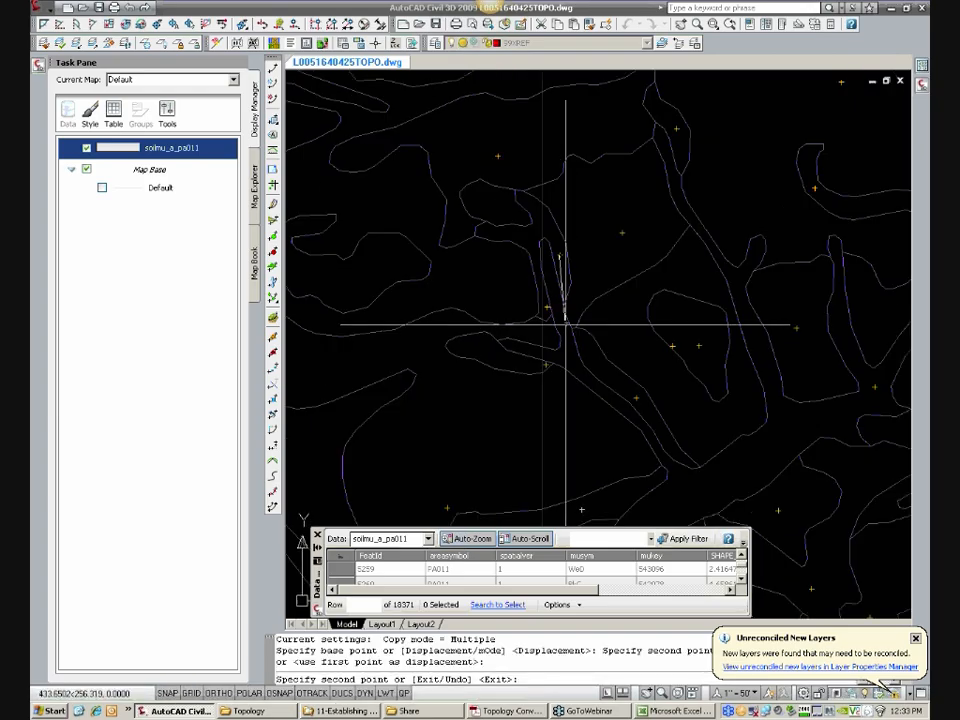
pyautogui.press('Escape')
# Step: Move the centroid of the large soil polygon from west of the boundary into its portion inside the site rectangle
pyautogui.moveTo(585, 424); pyautogui.dragTo(541, 297, button='middle')
pyautogui.click(521, 309)
pyautogui.press('Escape')
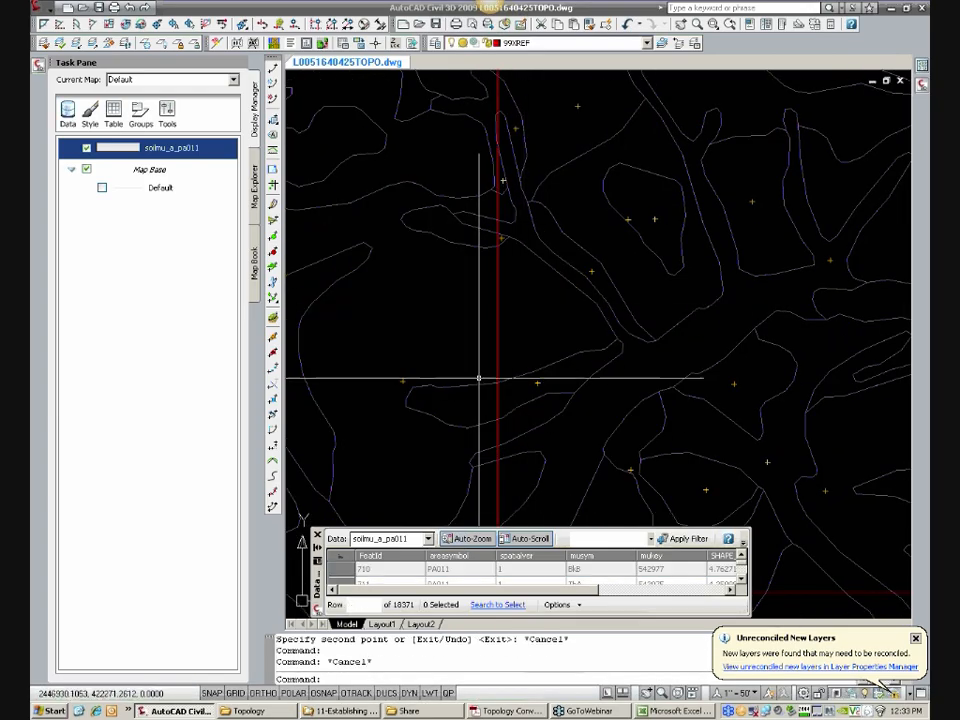
pyautogui.write('m')
pyautogui.press('Return')
pyautogui.click(401, 381)
pyautogui.press('Return')
pyautogui.click(401, 380)
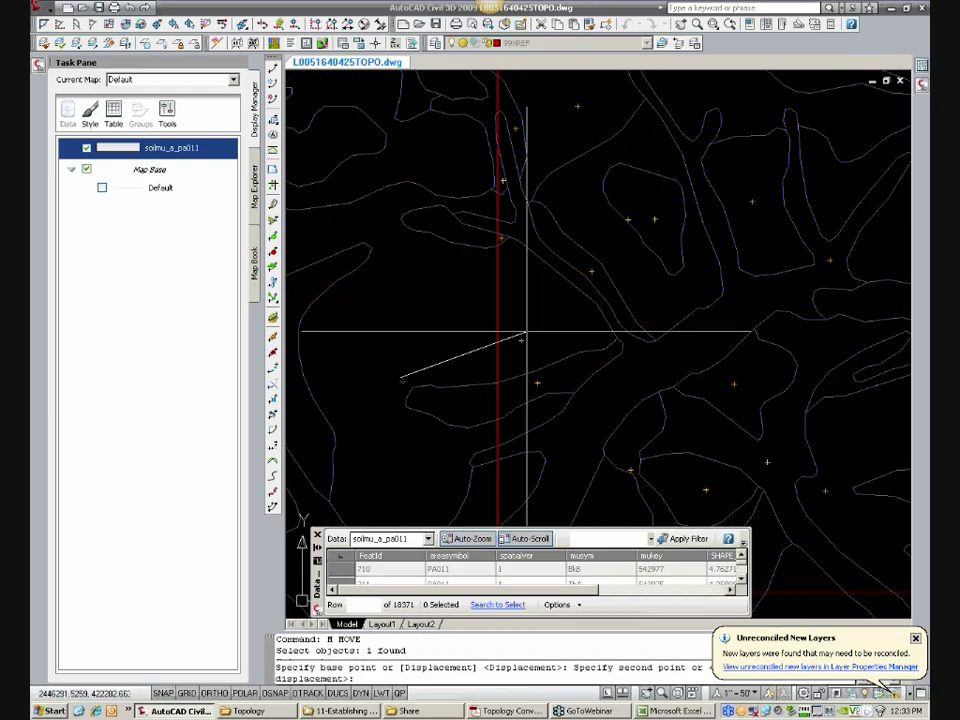
pyautogui.click(542, 314)
pyautogui.click(561, 332)
pyautogui.press('Escape')
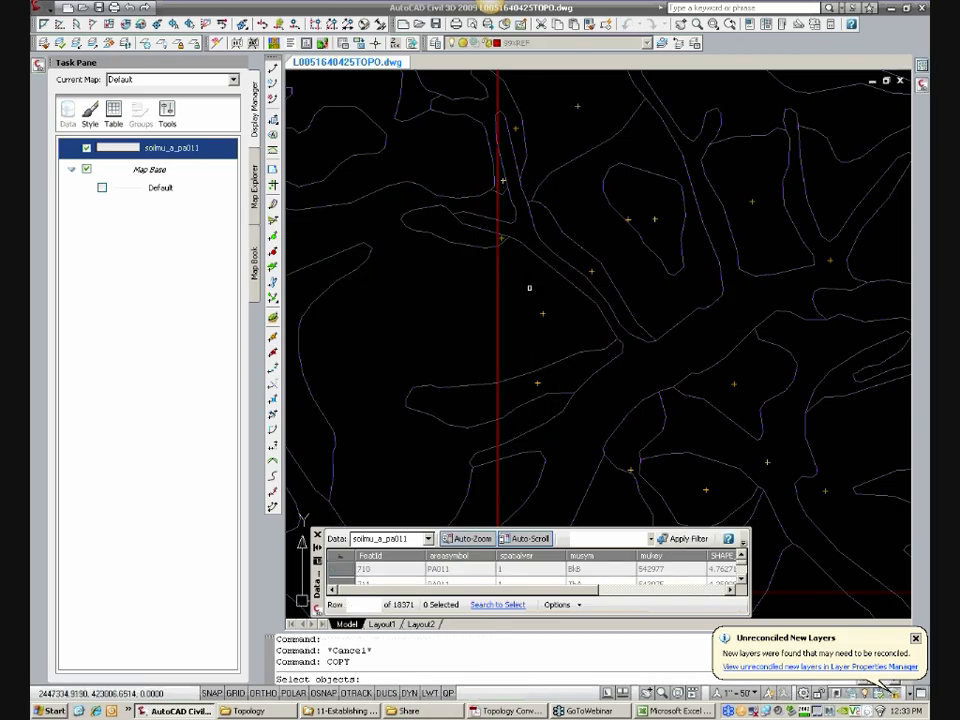
# Step: Copy the large polygon's centroid into its small northern sliver and its southern sliver inside the west boundary
pyautogui.click(542, 314)
pyautogui.press('Return')
pyautogui.click(543, 312)
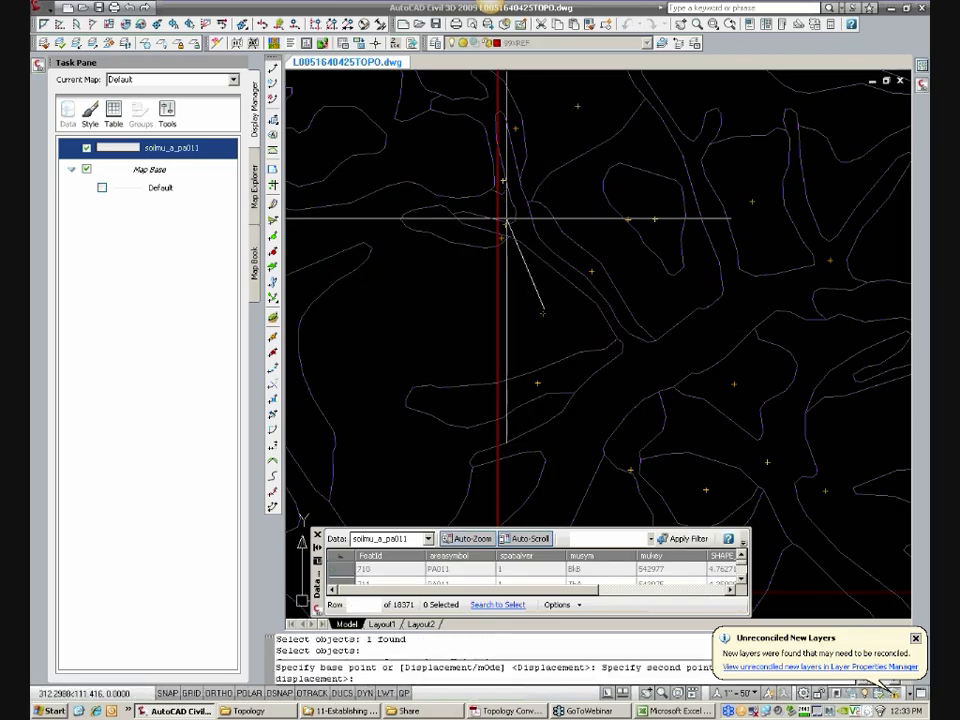
pyautogui.scroll(3, 506, 211)
pyautogui.click(509, 205)
pyautogui.scroll(-2, 560, 360)
pyautogui.moveTo(563, 360)
pyautogui.mouseDown(button='middle')
pyautogui.moveTo(554, 246)
pyautogui.moveTo(553, 371)
pyautogui.mouseUp(button='middle')
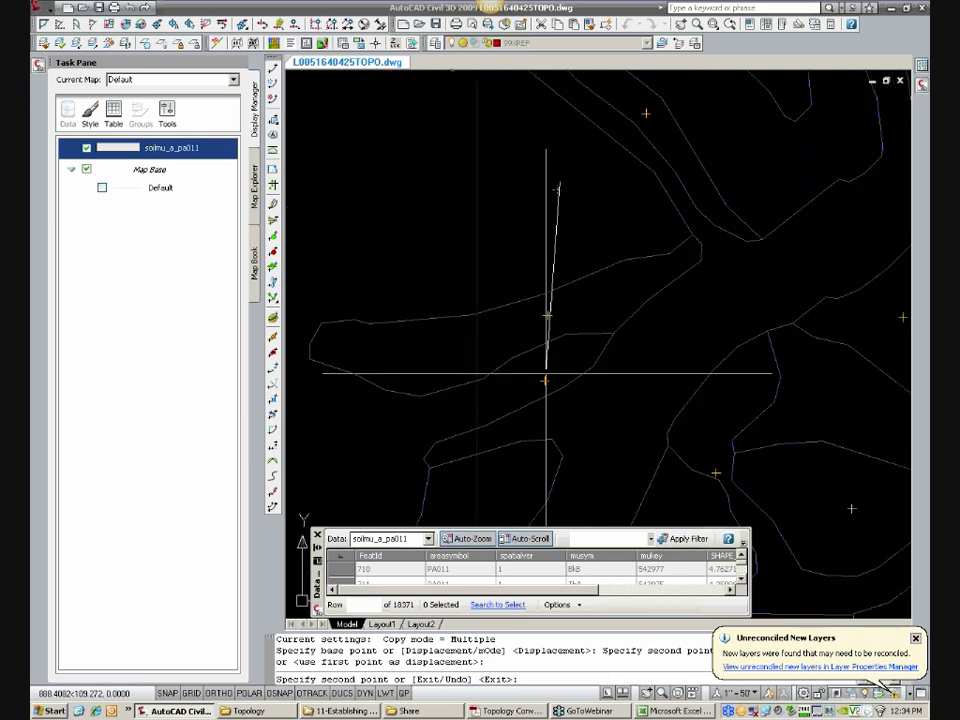
pyautogui.press('Escape')
# Step: Check the large soil polygon's extent, show the Properties palette, and inspect the southern centroid copy's MUSYM object data
pyautogui.click(559, 360)
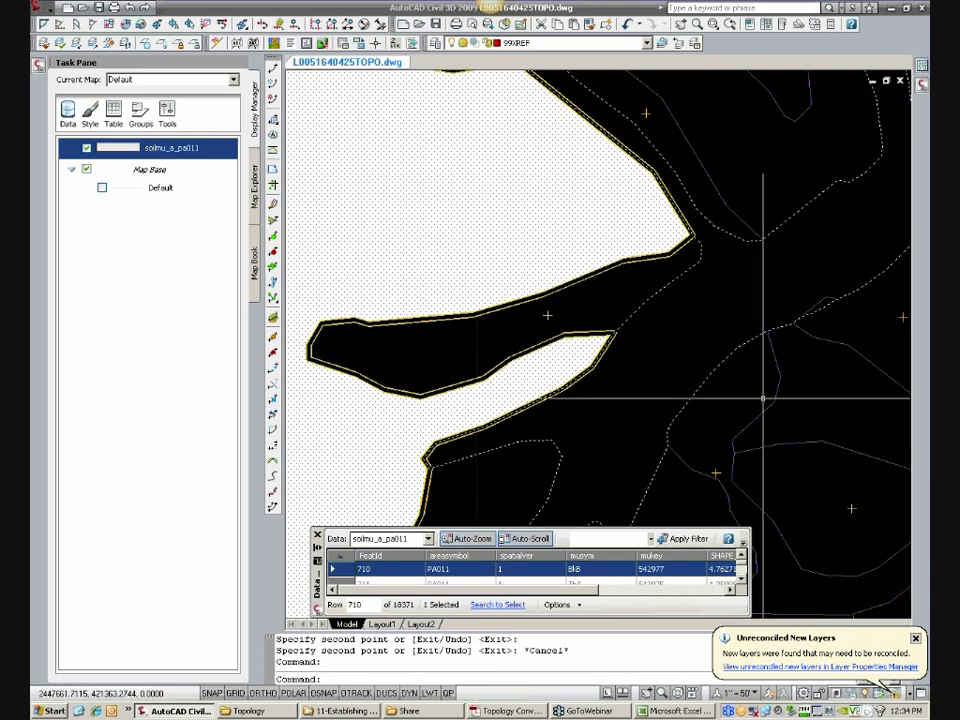
pyautogui.press('Escape')
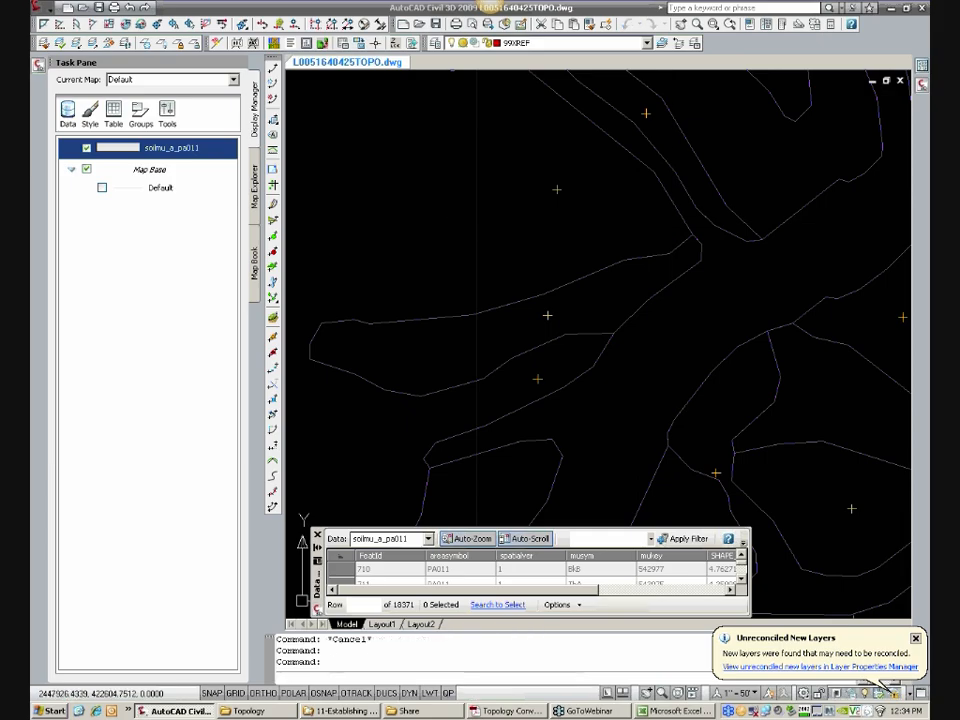
pyautogui.hotkey('ctrl', '1')
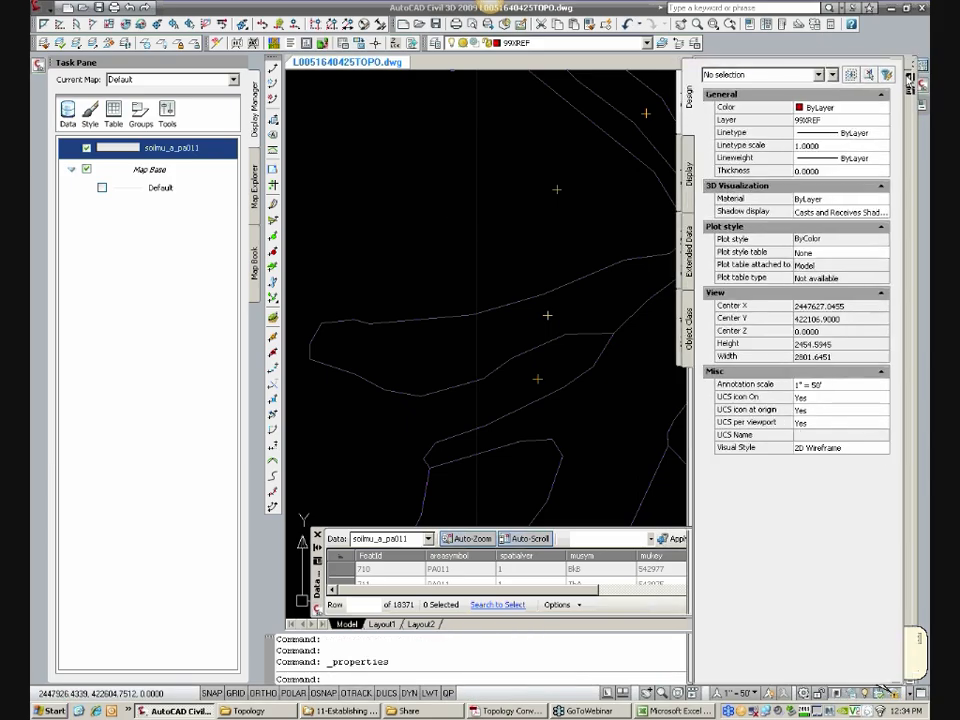
pyautogui.click(905, 77)
pyautogui.click(741, 80)
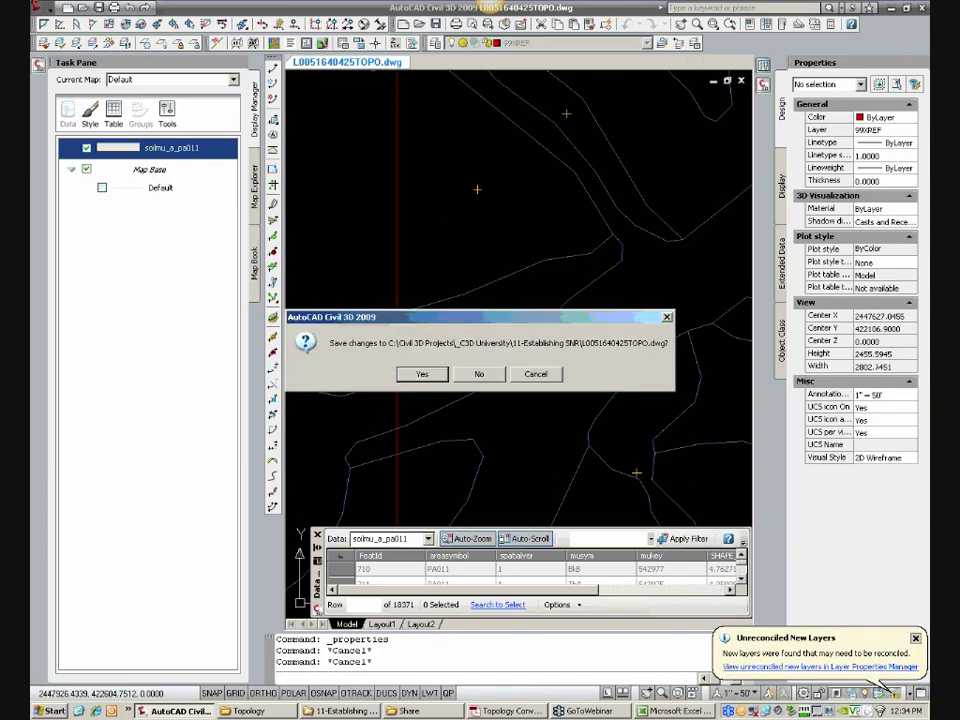
pyautogui.click(536, 373)
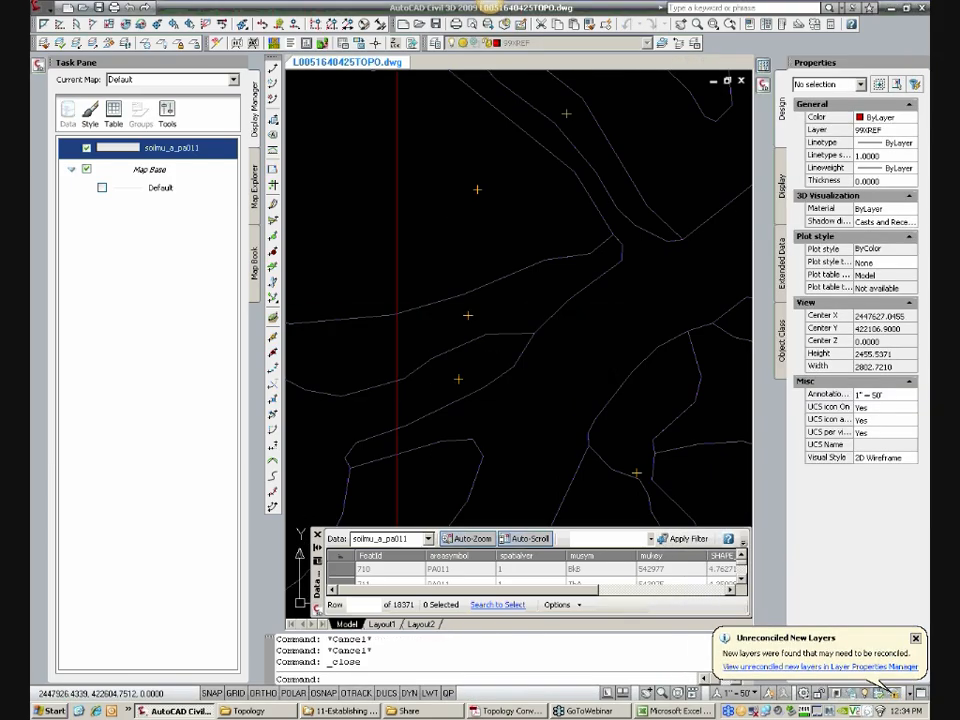
pyautogui.click(458, 379)
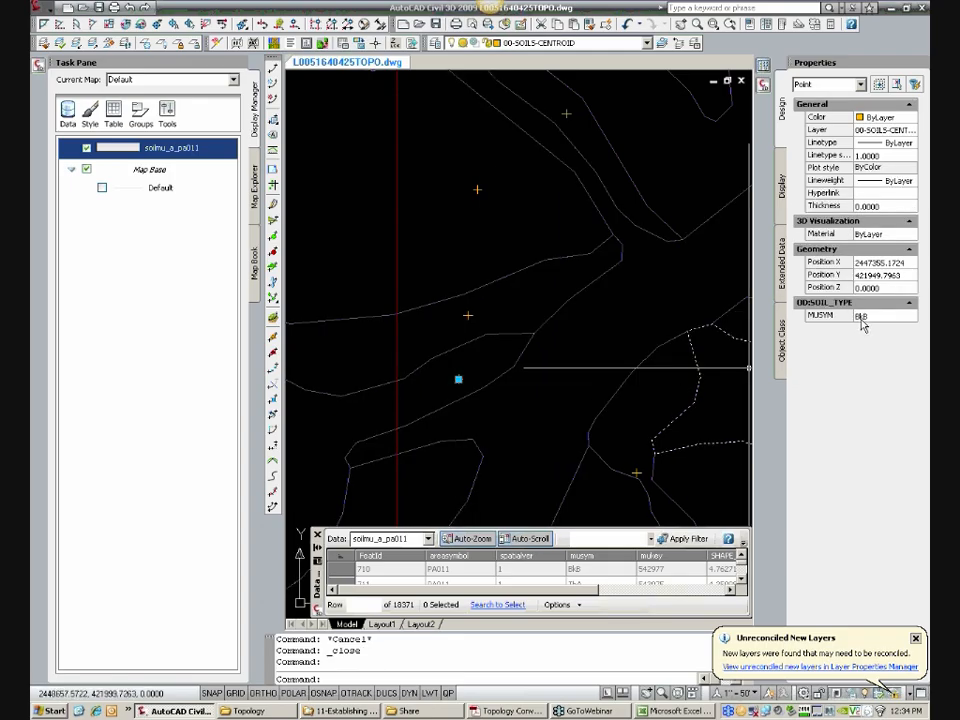
pyautogui.press('Escape')
# Step: Move the centroid of the soil polygon north of the site's southwest corner from west of the boundary into its portion inside the site
pyautogui.scroll(-2, 475, 407)
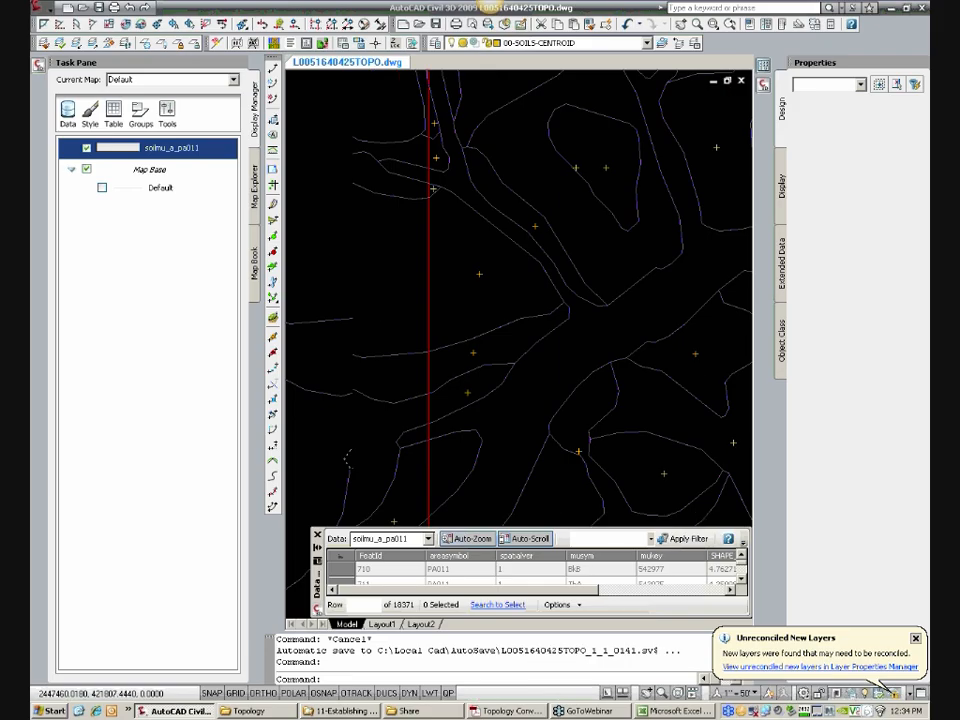
pyautogui.scroll(-3, 475, 400)
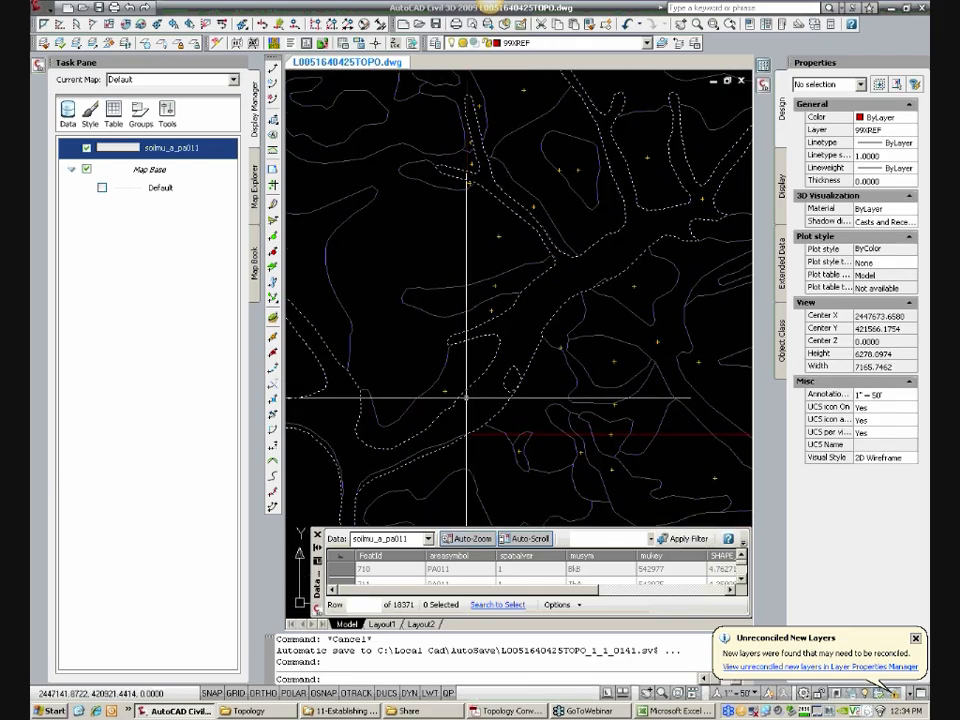
pyautogui.write('m')
pyautogui.press('Return')
pyautogui.click(443, 392)
pyautogui.press('Return')
pyautogui.click(450, 390)
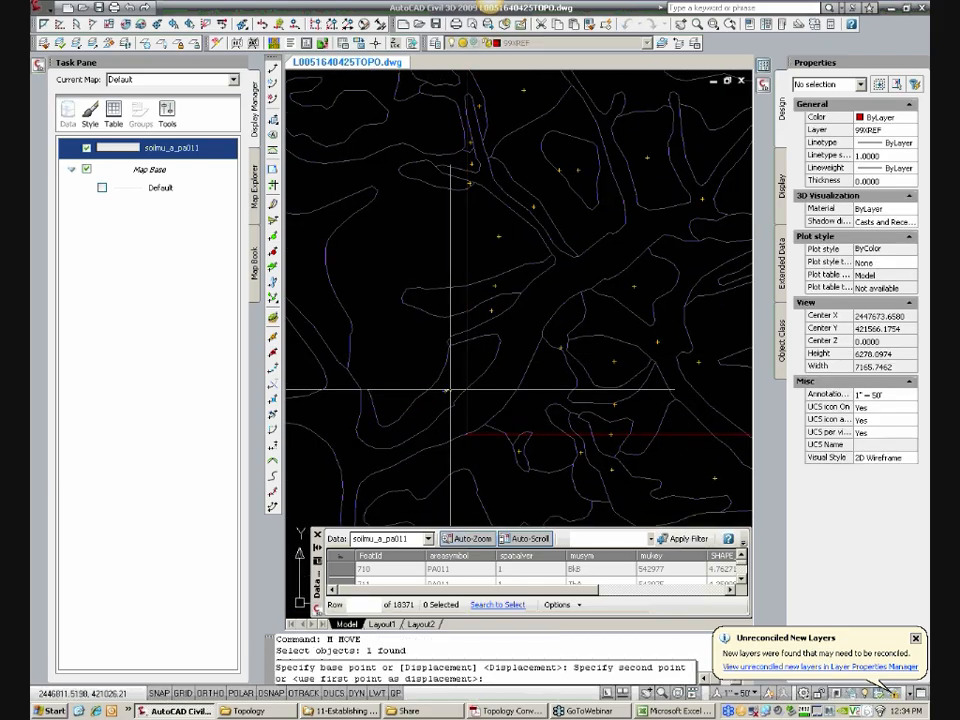
pyautogui.click(515, 434)
# Step: Check the extent of the BkF polygon at the site's southwest corner and move its centroid into the small sliver inside the corner
pyautogui.moveTo(512, 435)
pyautogui.mouseDown(button='middle')
pyautogui.moveTo(502, 380)
pyautogui.moveTo(473, 384)
pyautogui.mouseUp(button='middle')
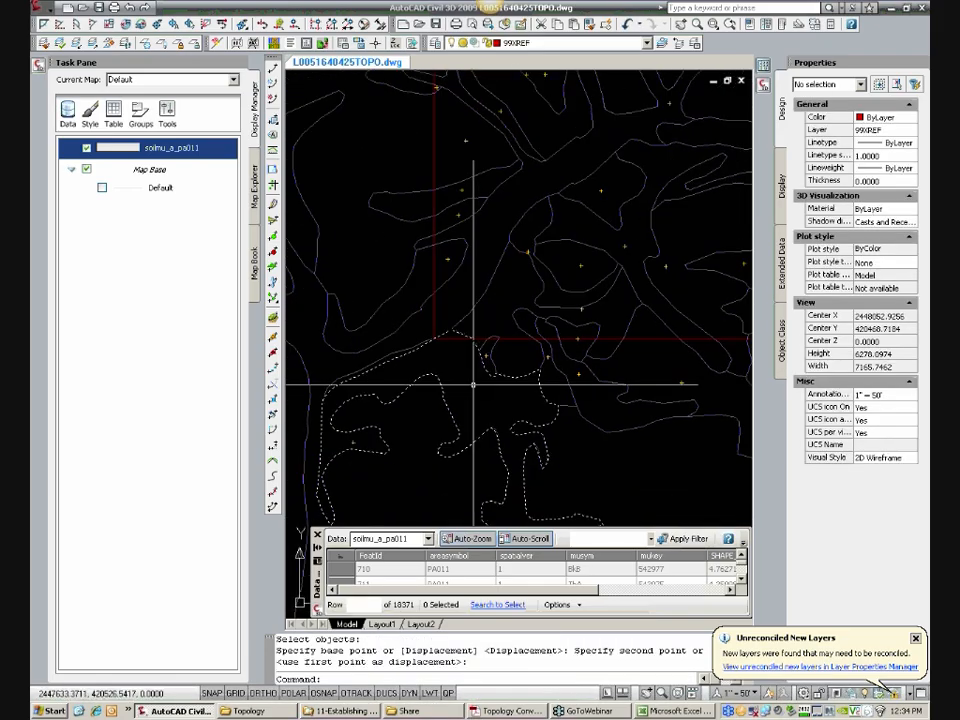
pyautogui.click(473, 385)
pyautogui.press('Escape')
pyautogui.click(472, 388)
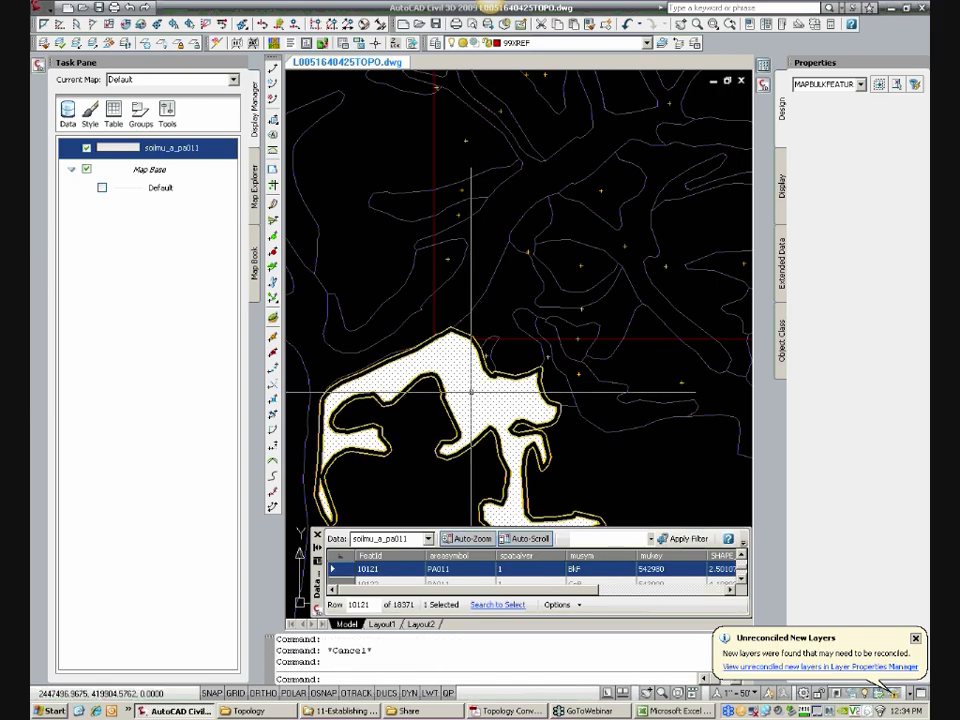
pyautogui.press('Escape')
pyautogui.write('m')
pyautogui.press('Return')
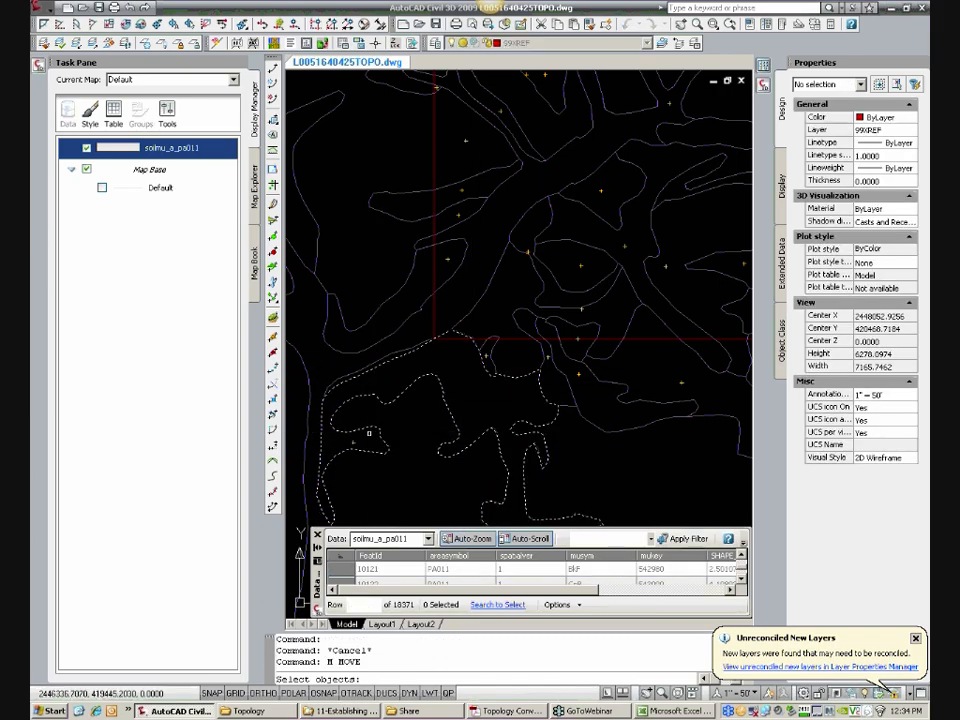
pyautogui.click(354, 444)
pyautogui.press('Return')
pyautogui.click(354, 440)
pyautogui.scroll(3, 454, 343)
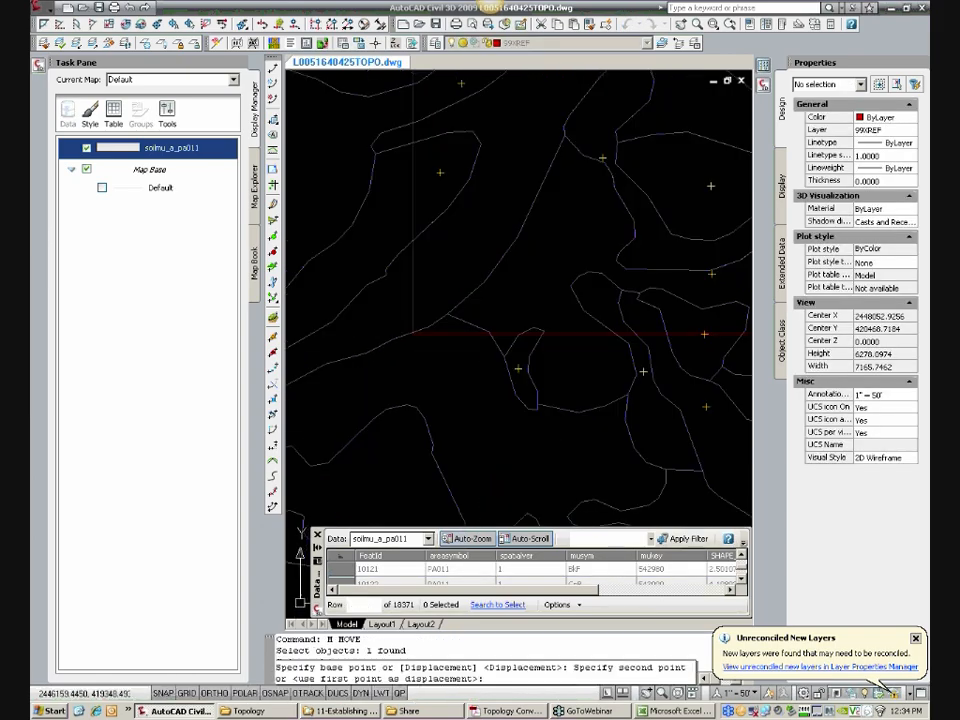
pyautogui.scroll(2, 454, 342)
pyautogui.click(441, 319)
# Step: Check the soil polygons at the southeast corner and move the BkC polygon's centroid into its small northwestern part inside the east boundary
pyautogui.scroll(-6, 484, 357)
pyautogui.moveTo(451, 393); pyautogui.dragTo(424, 396, button='middle')
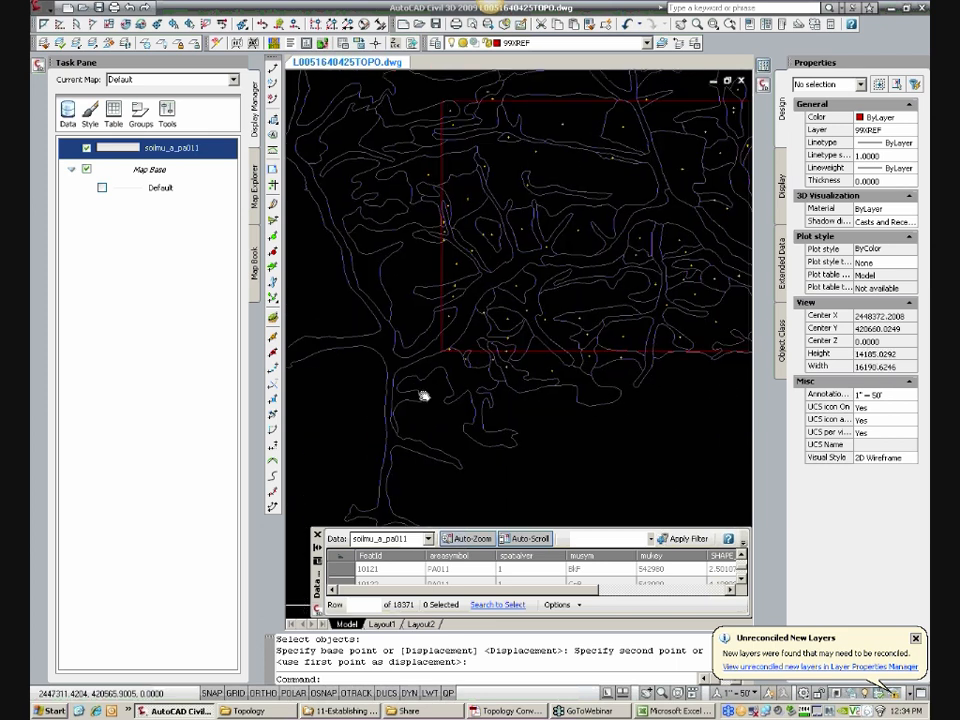
pyautogui.scroll(5, 536, 332)
pyautogui.click(553, 343)
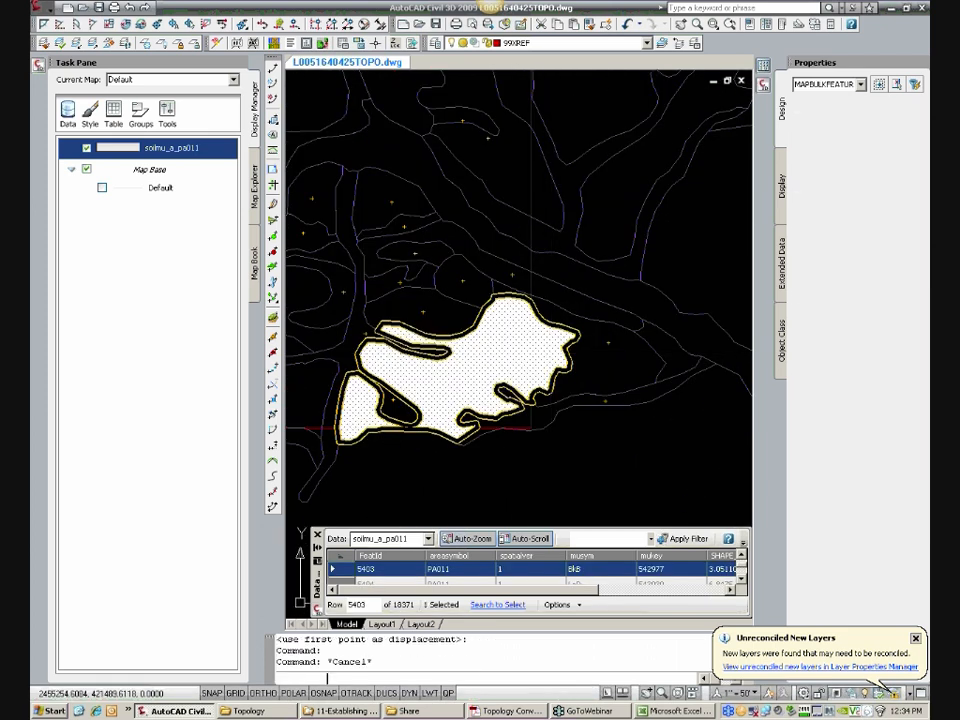
pyautogui.press('Escape')
pyautogui.click(617, 366)
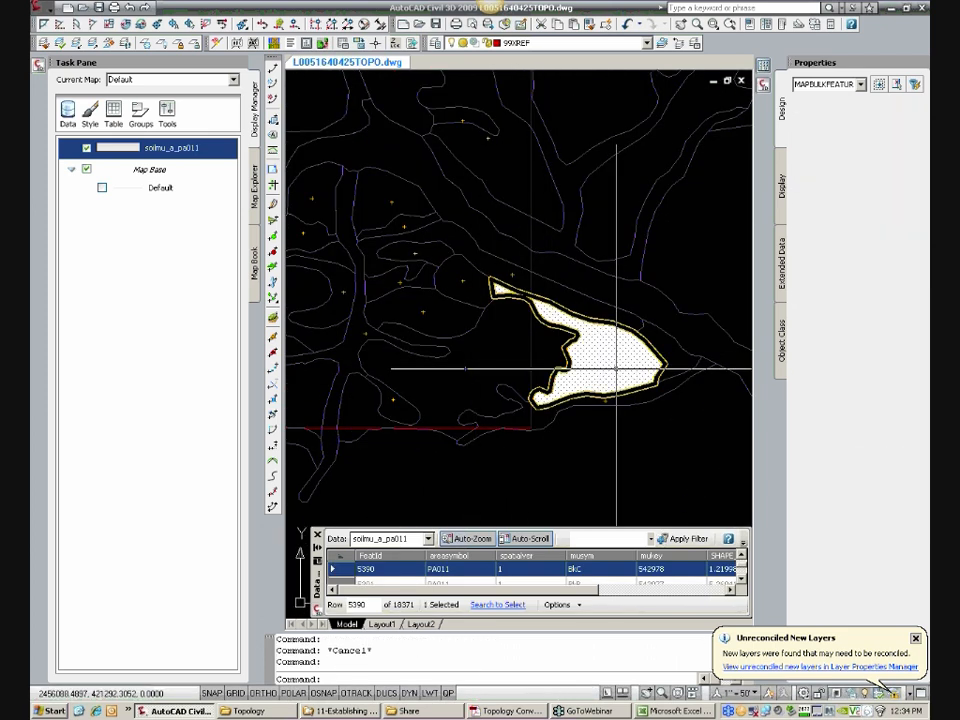
pyautogui.press('Escape')
pyautogui.scroll(2, 617, 357)
pyautogui.write('M')
pyautogui.press('space')
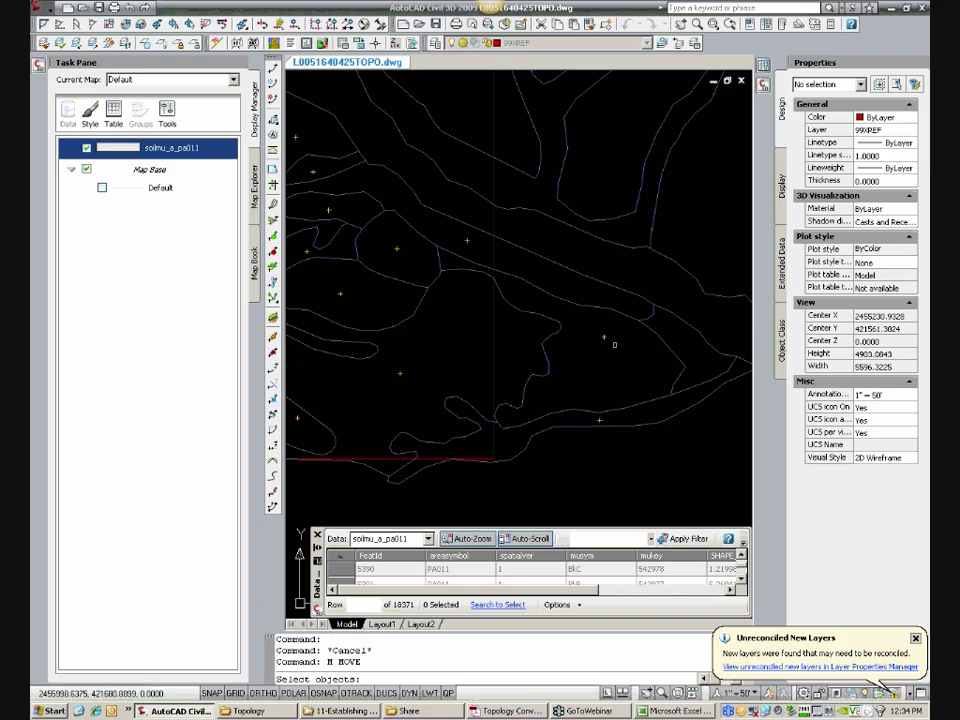
pyautogui.click(614, 344)
pyautogui.press('Return')
pyautogui.click(604, 337)
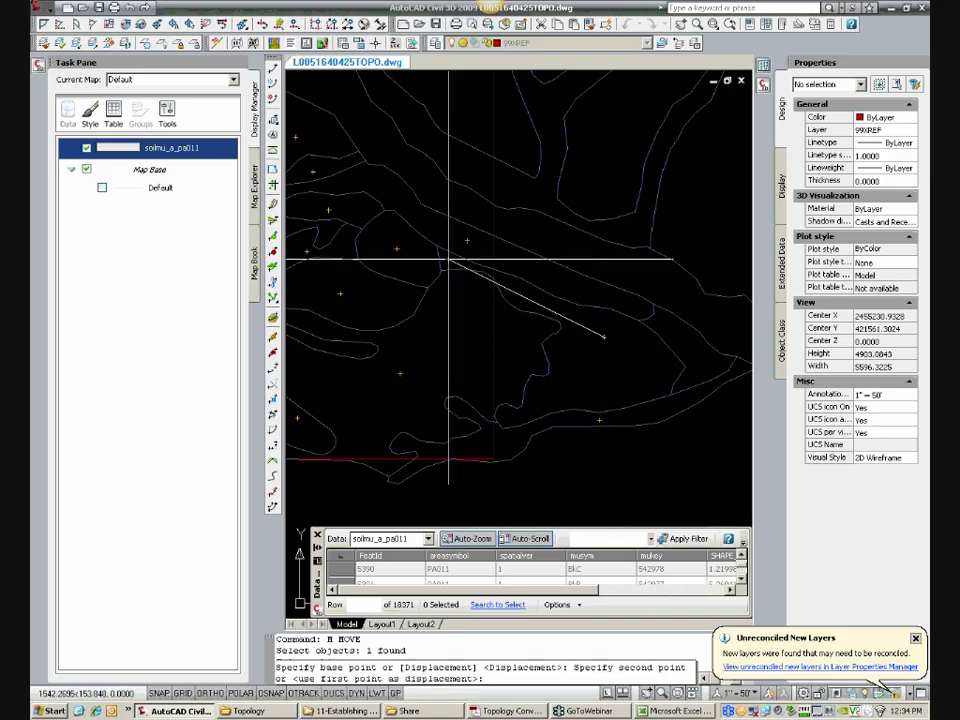
pyautogui.click(449, 260)
# Step: Move the centroid of the narrow southern polygon from east of the boundary into its part just inside the site's southeast corner
pyautogui.write('M')
pyautogui.press('space')
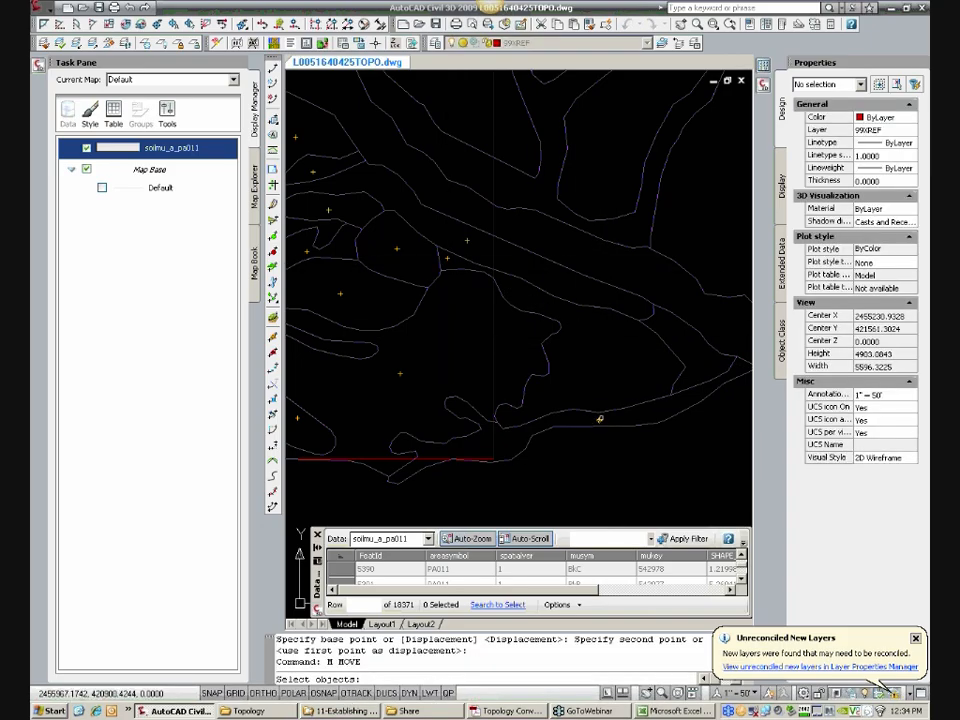
pyautogui.click(600, 419)
pyautogui.press('Return')
pyautogui.click(600, 419)
pyautogui.click(473, 443)
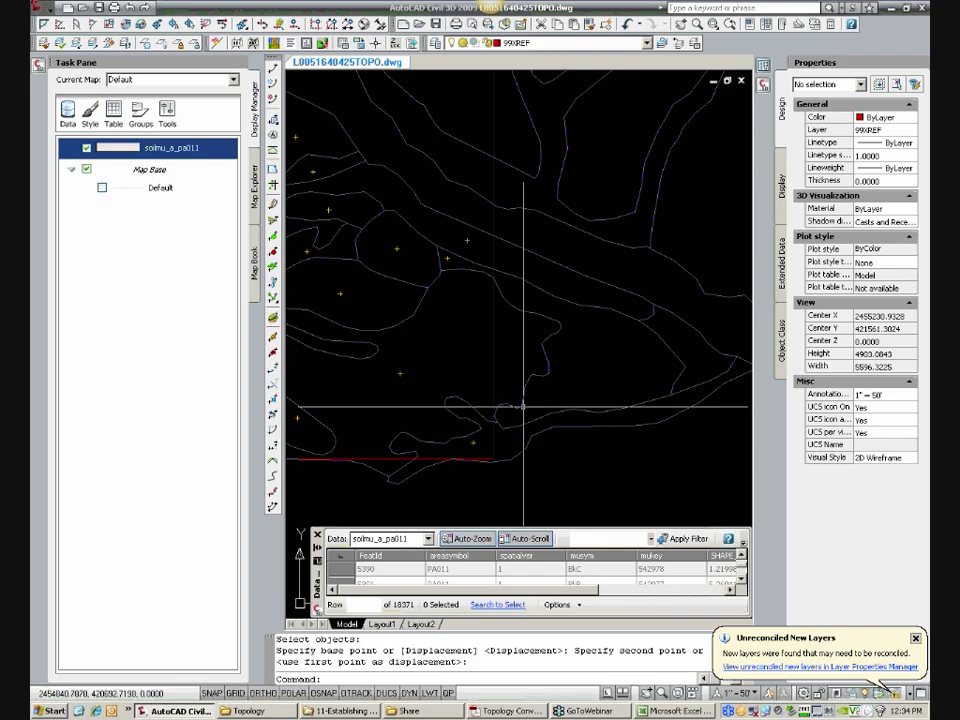
pyautogui.press('Escape')
pyautogui.scroll(-5, 522, 406)
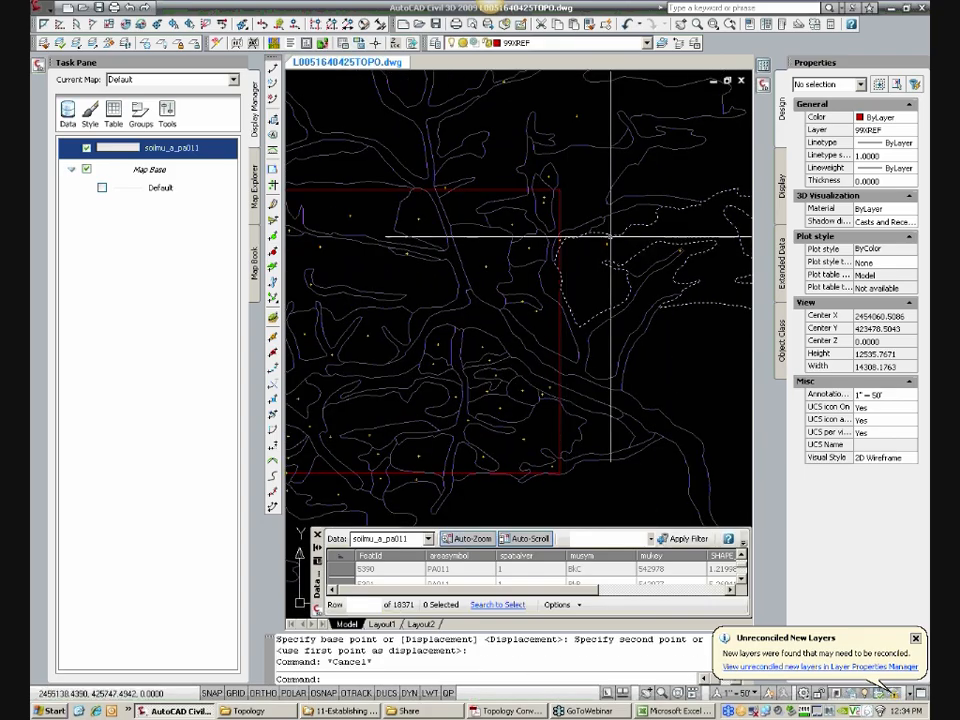
pyautogui.scroll(-3, 590, 252)
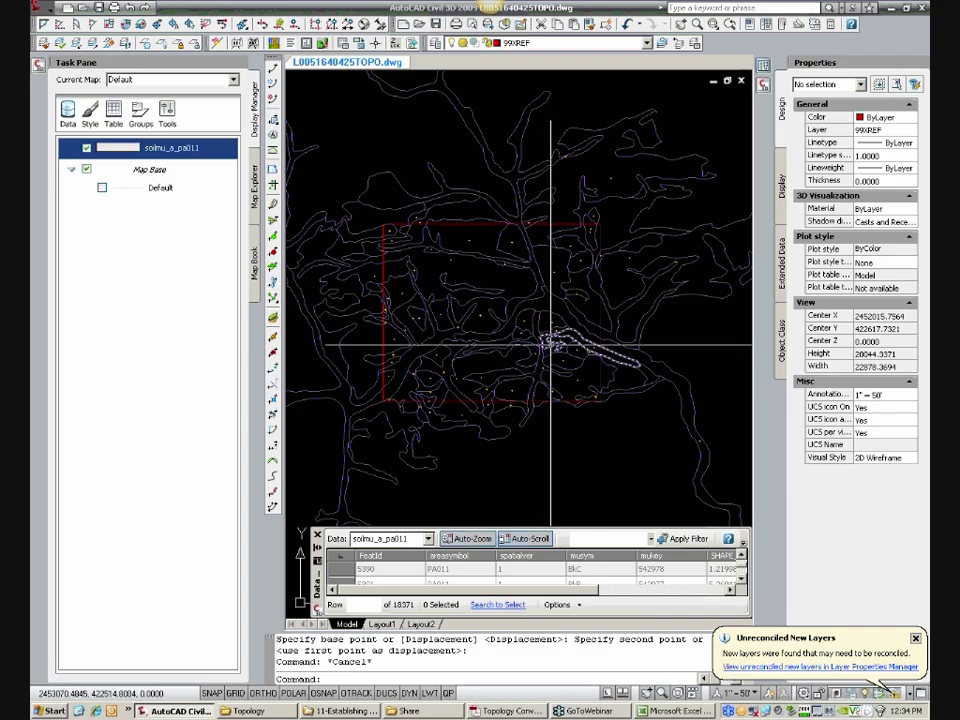
pyautogui.scroll(-6, 654, 237)
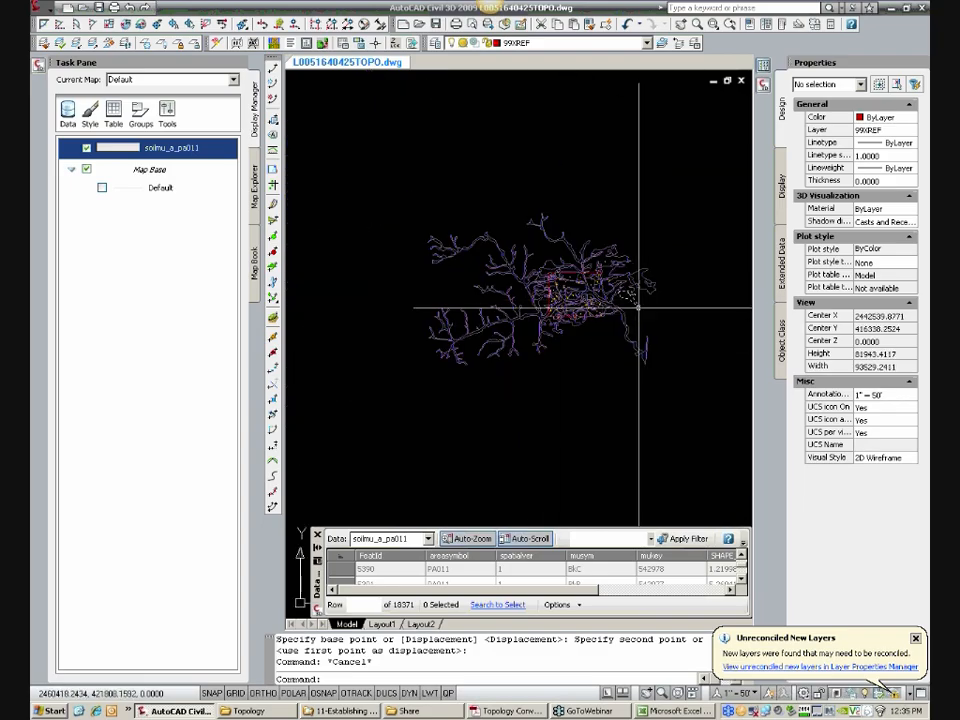
pyautogui.write('E')
pyautogui.press('Return')
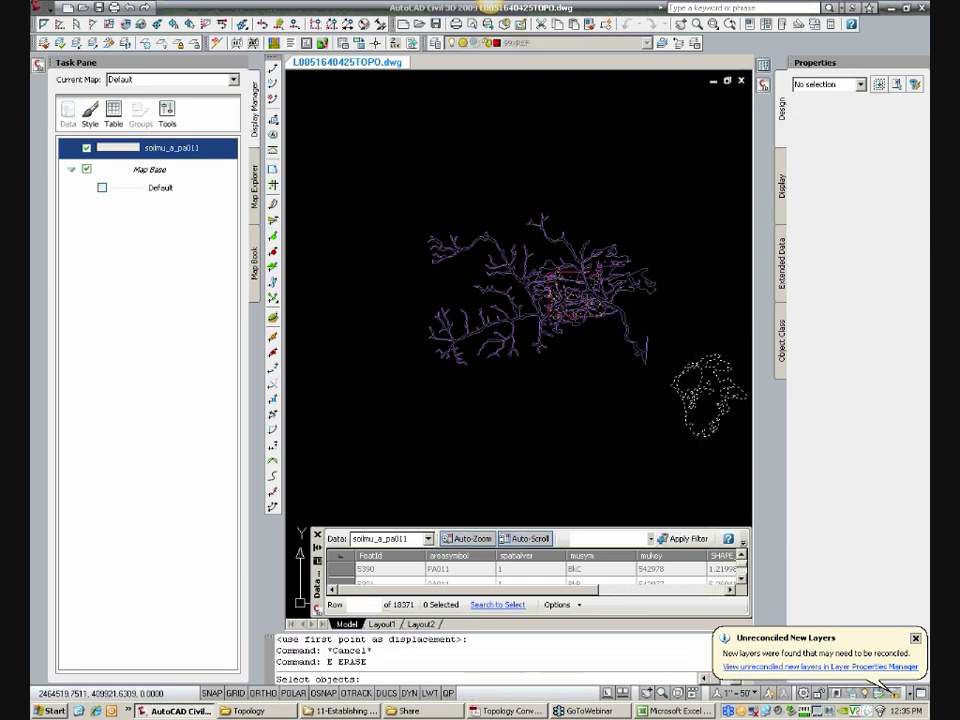
pyautogui.press('Escape')
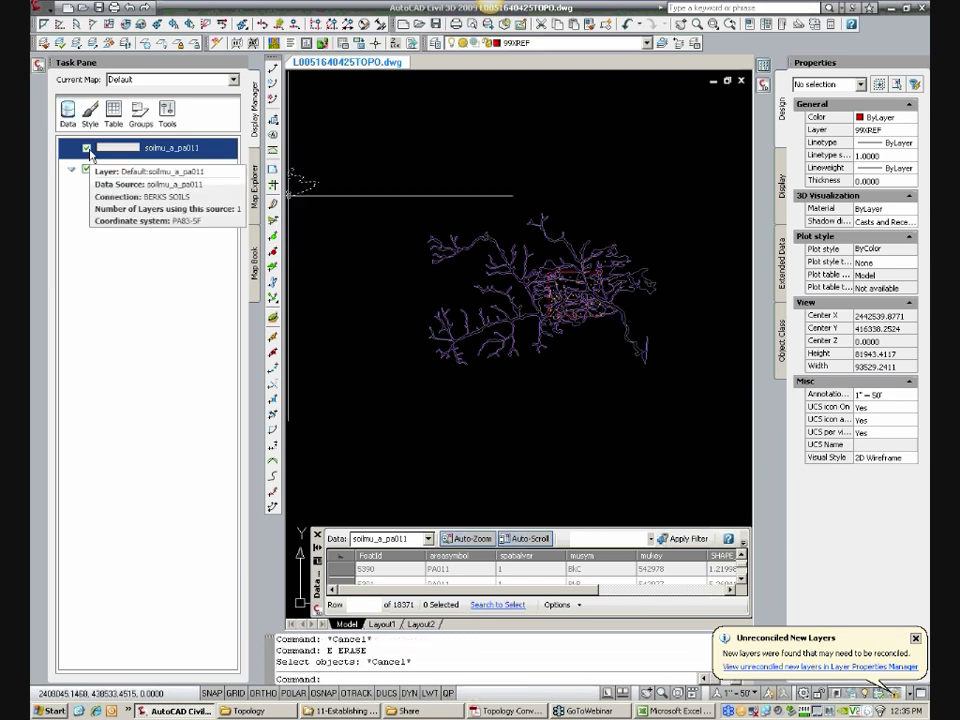
pyautogui.click(514, 430)
pyautogui.press('Escape')
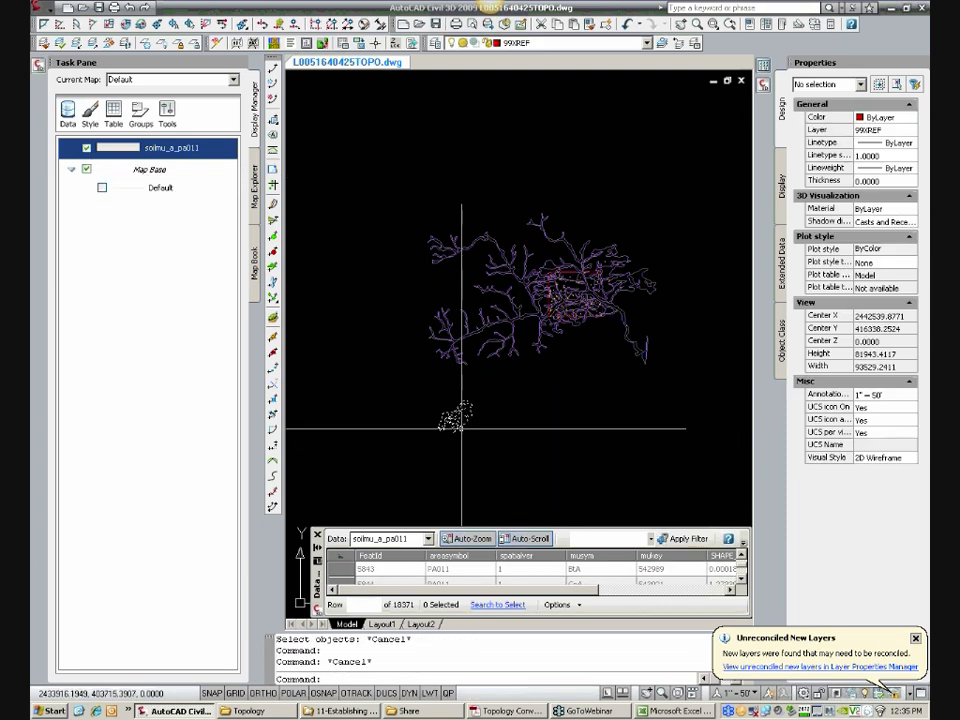
pyautogui.click(459, 421)
pyautogui.press('Escape')
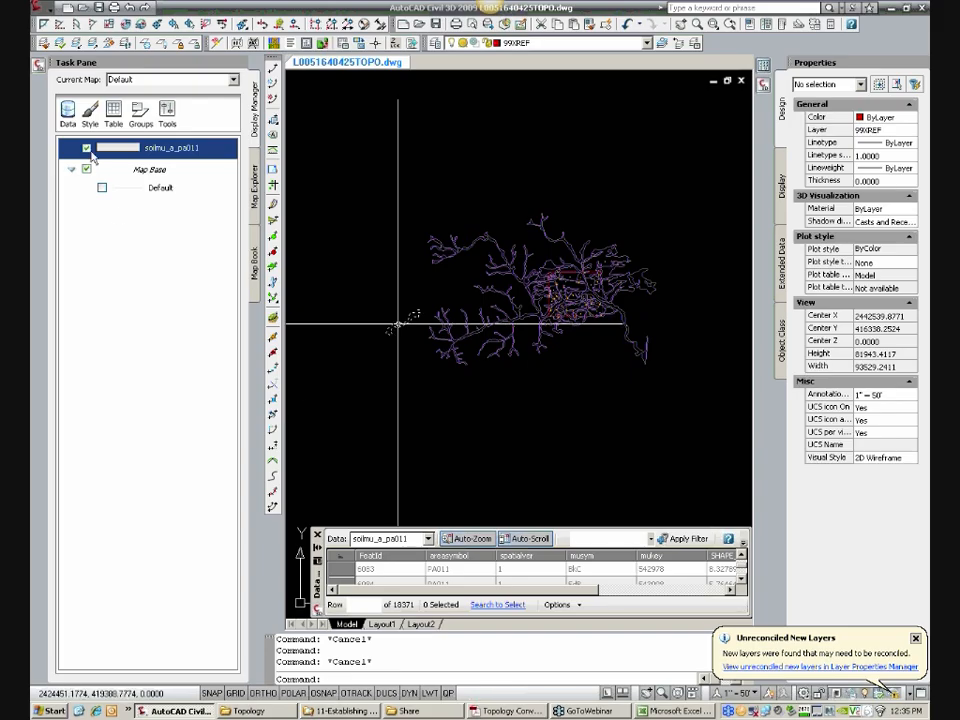
# Step: Turn off the soilmu_a_pa011 layer and erase all soil linework, centroids and the site boundary from the drawing
pyautogui.click(91, 152)
pyautogui.scroll(-2, 434, 239)
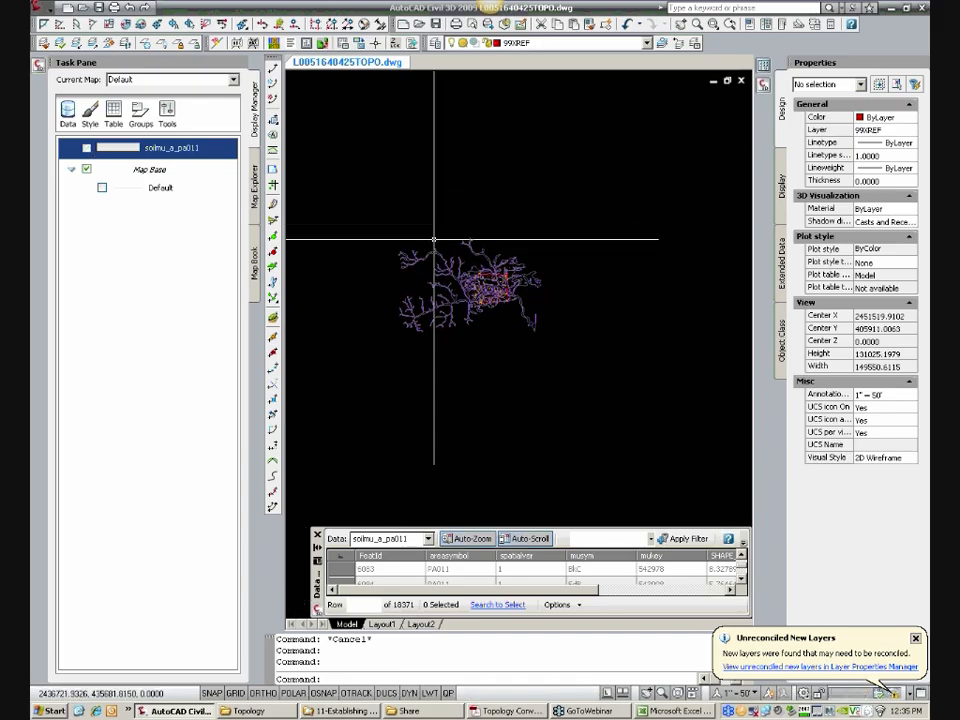
pyautogui.doubleClick(598, 437)
pyautogui.doubleClick(598, 437)
pyautogui.press('Escape')
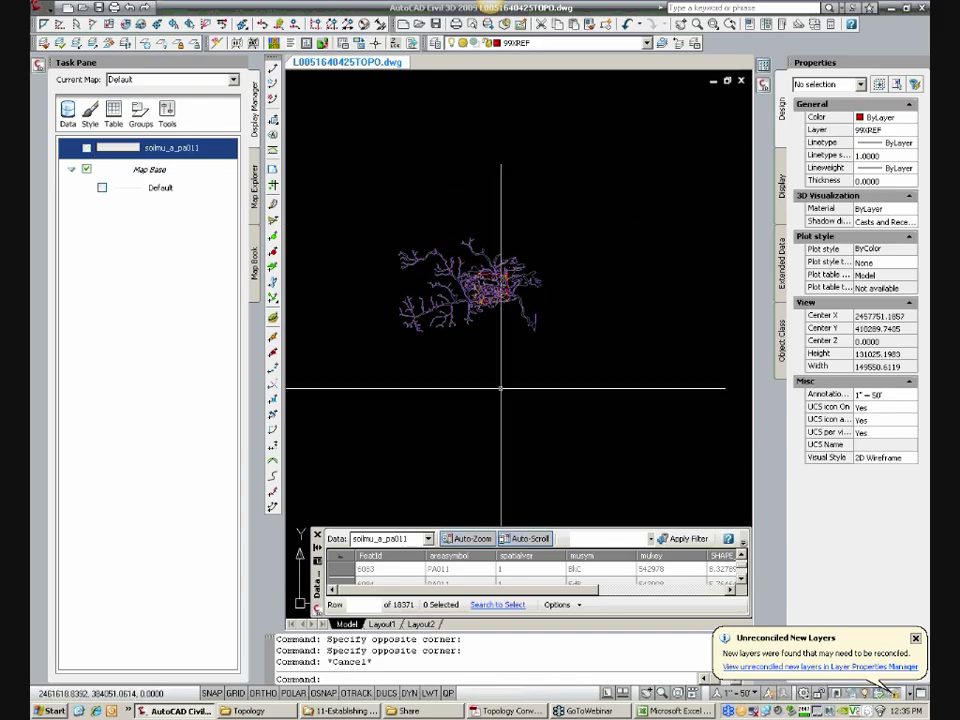
pyautogui.write('e')
pyautogui.press('Return')
pyautogui.click(373, 214)
pyautogui.click(587, 346)
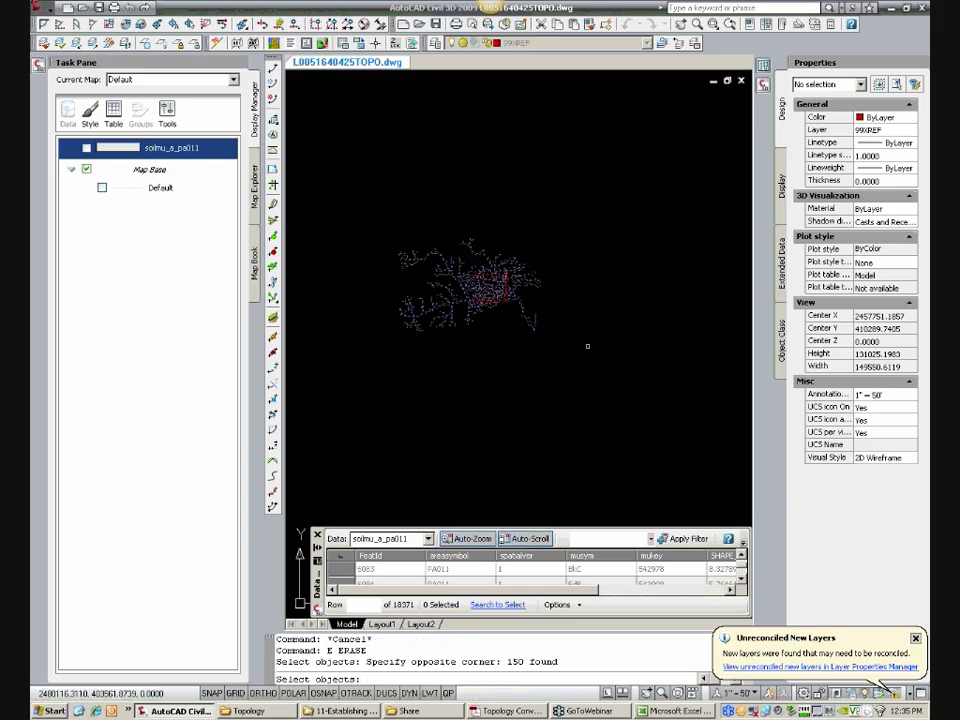
pyautogui.press('Return')
# Step: Insert the drawing SOILS (WITH ISSUES)dwg.dwg exploded at 0,0,0 with uniform scale 1 and rotation 0
pyautogui.write('i')
pyautogui.press('Return')
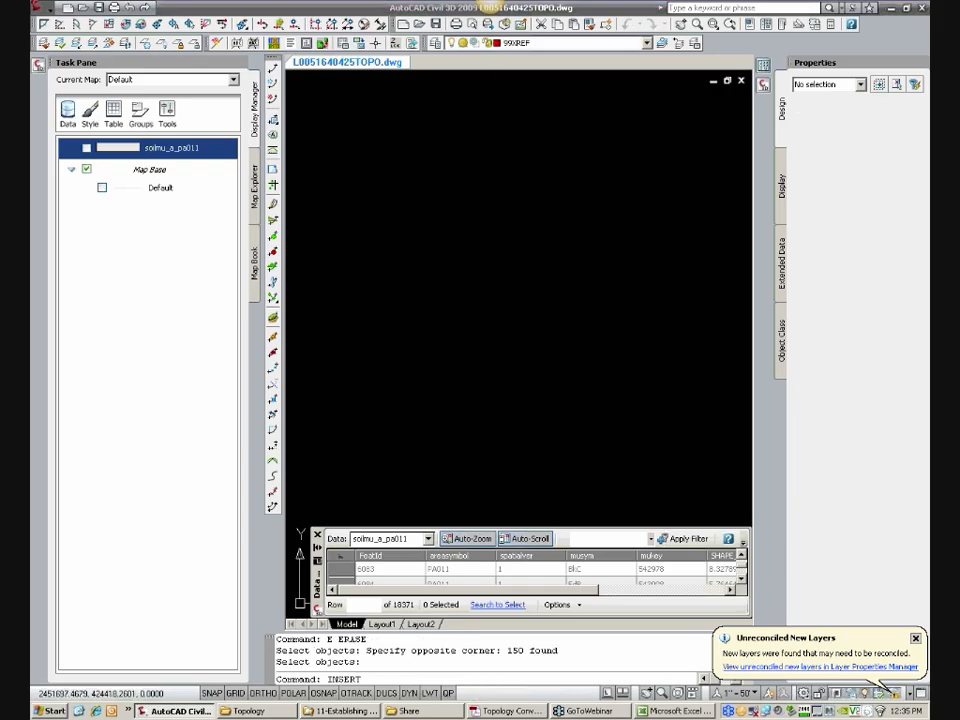
pyautogui.click(505, 278)
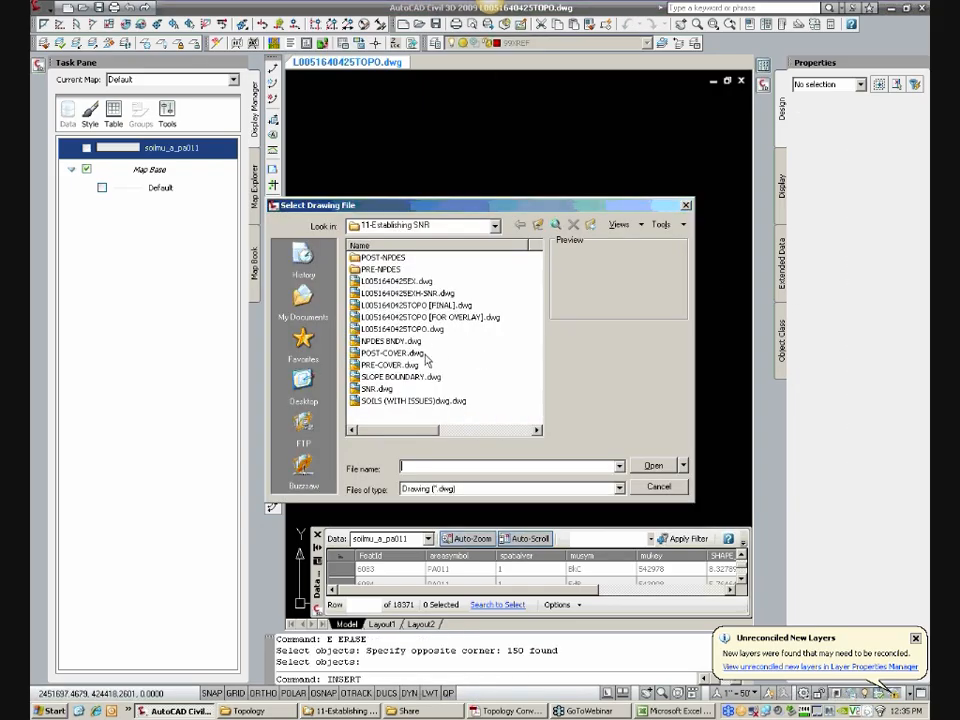
pyautogui.click(442, 403)
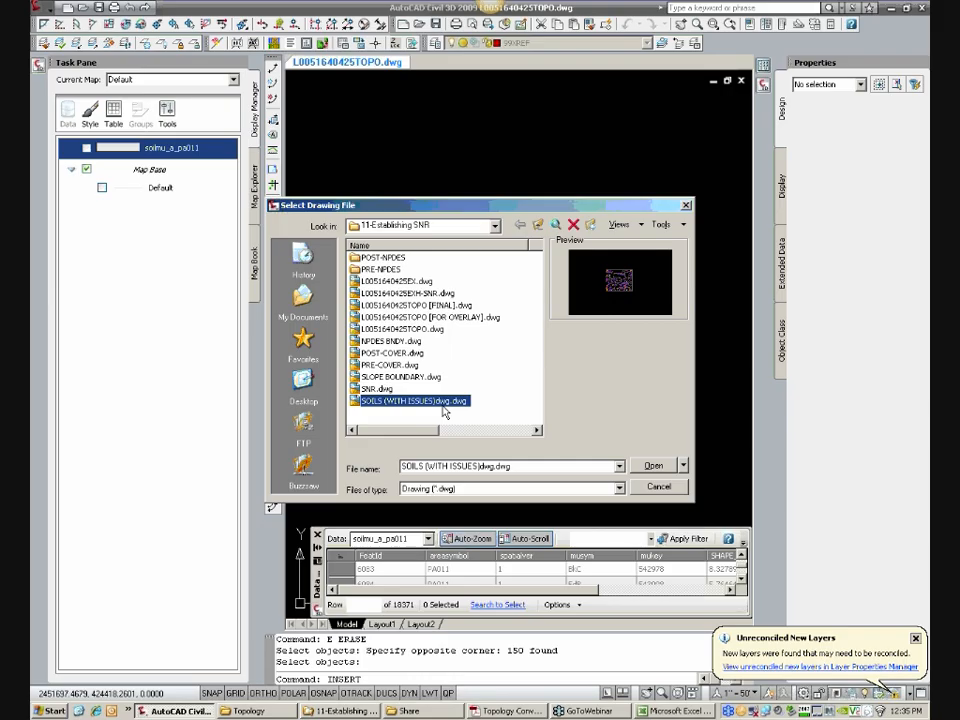
pyautogui.click(656, 467)
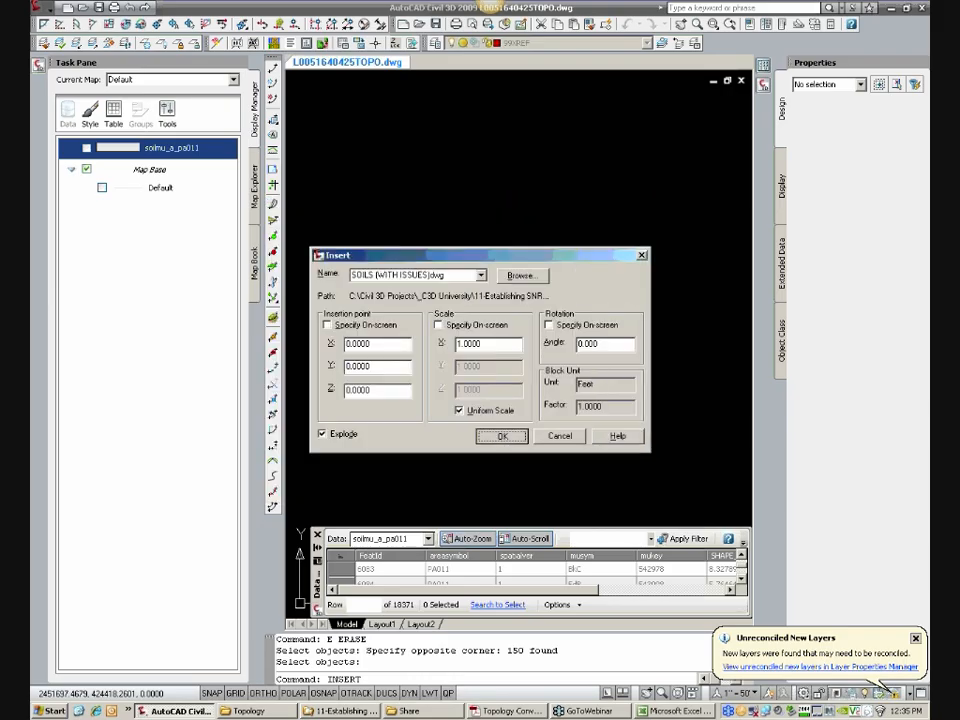
pyautogui.click(502, 435)
pyautogui.scroll(8, 493, 274)
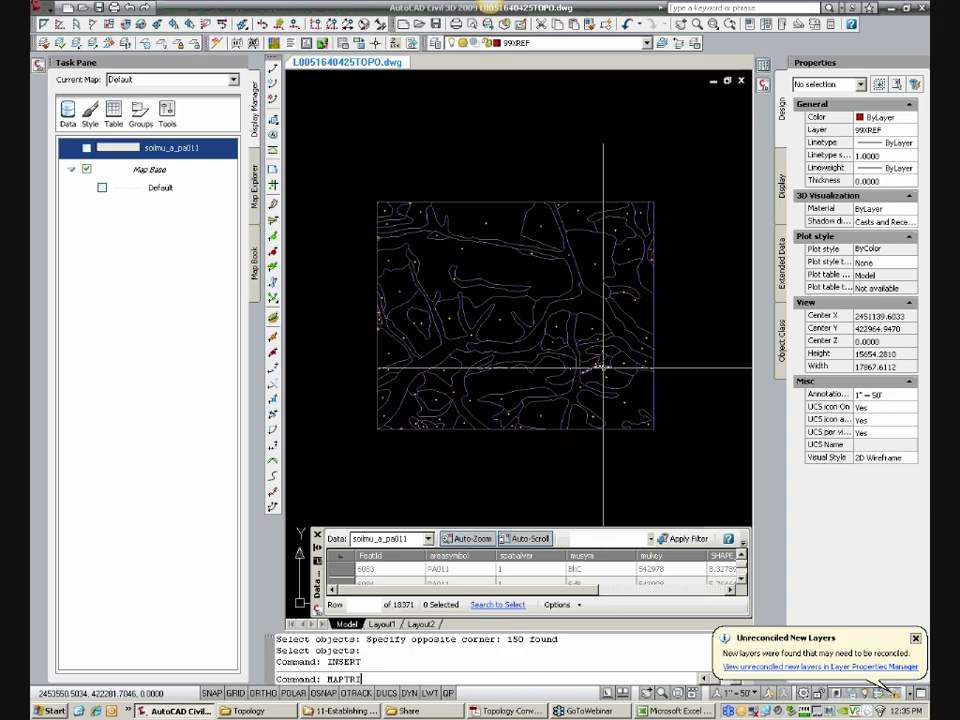
# Step: Set up MAPTRIM to use a selected boundary and automatically select objects to trim, filtered to the 00-SOILS layer
pyautogui.write('M')
pyautogui.press('Return')
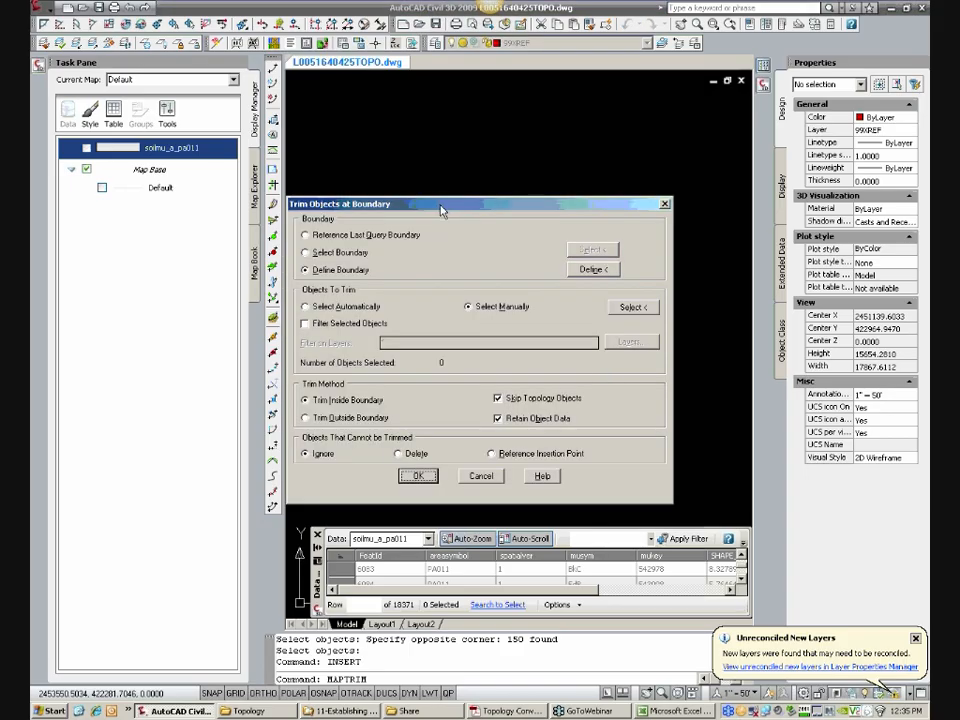
pyautogui.moveTo(441, 210); pyautogui.dragTo(489, 121)
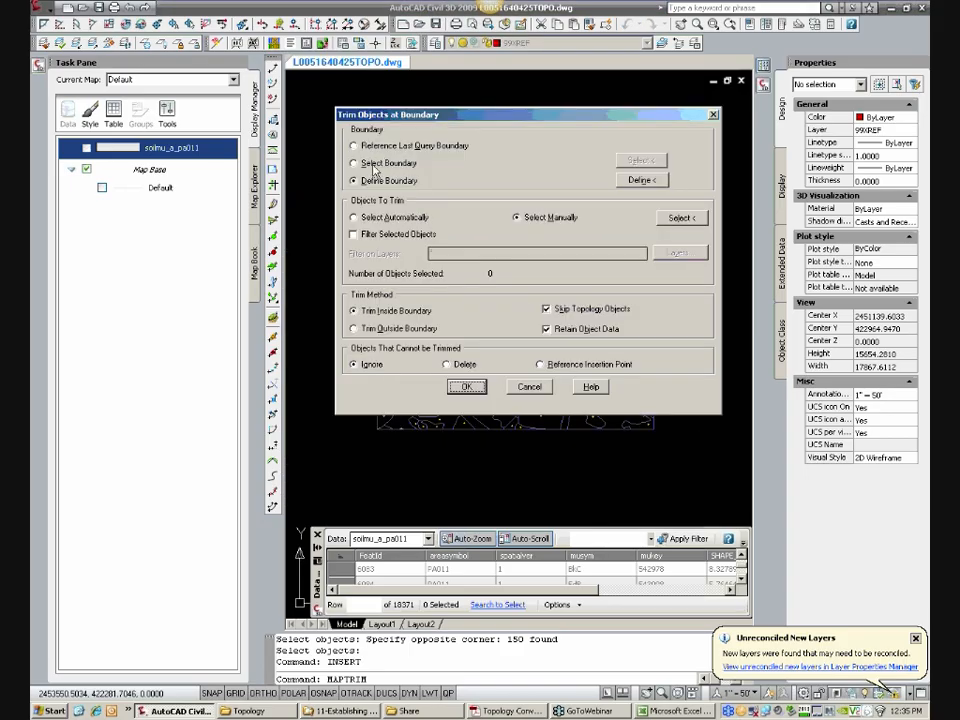
pyautogui.click(375, 163)
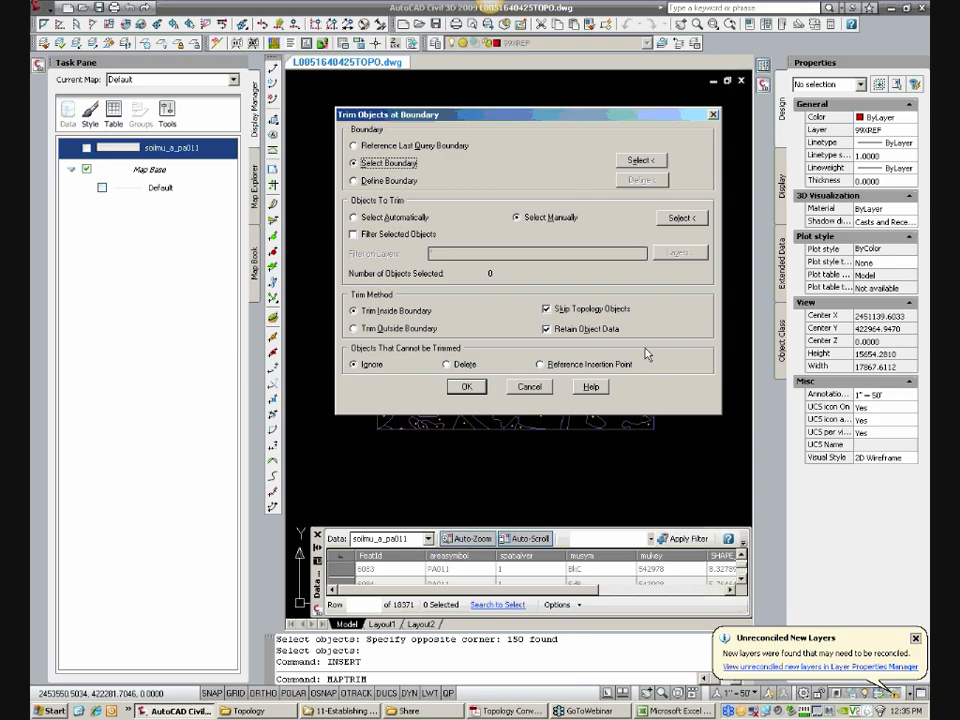
pyautogui.click(388, 219)
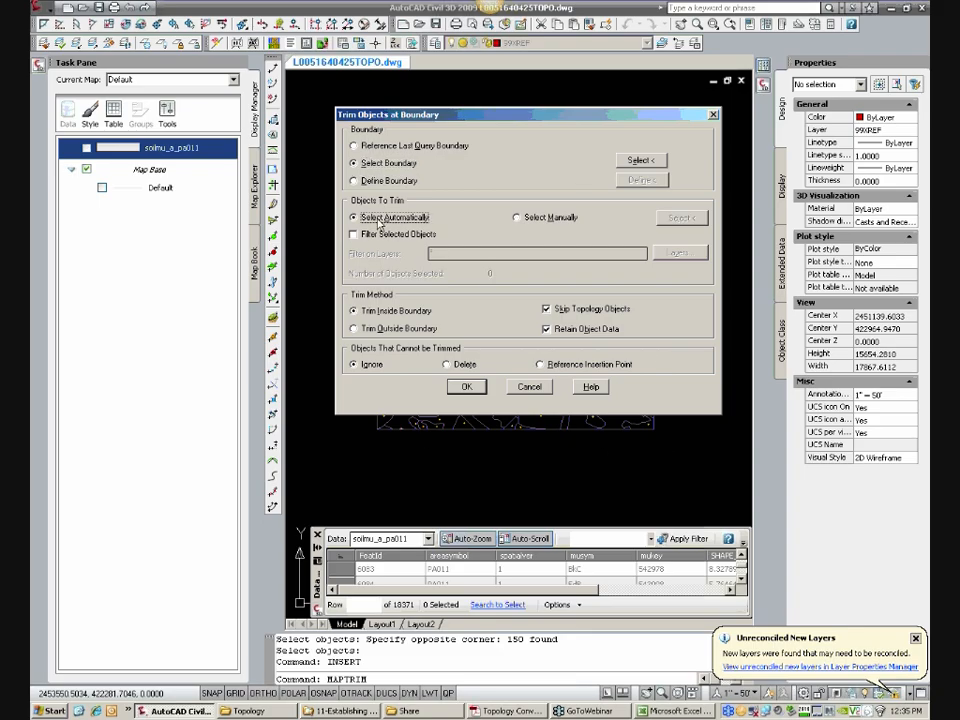
pyautogui.click(380, 238)
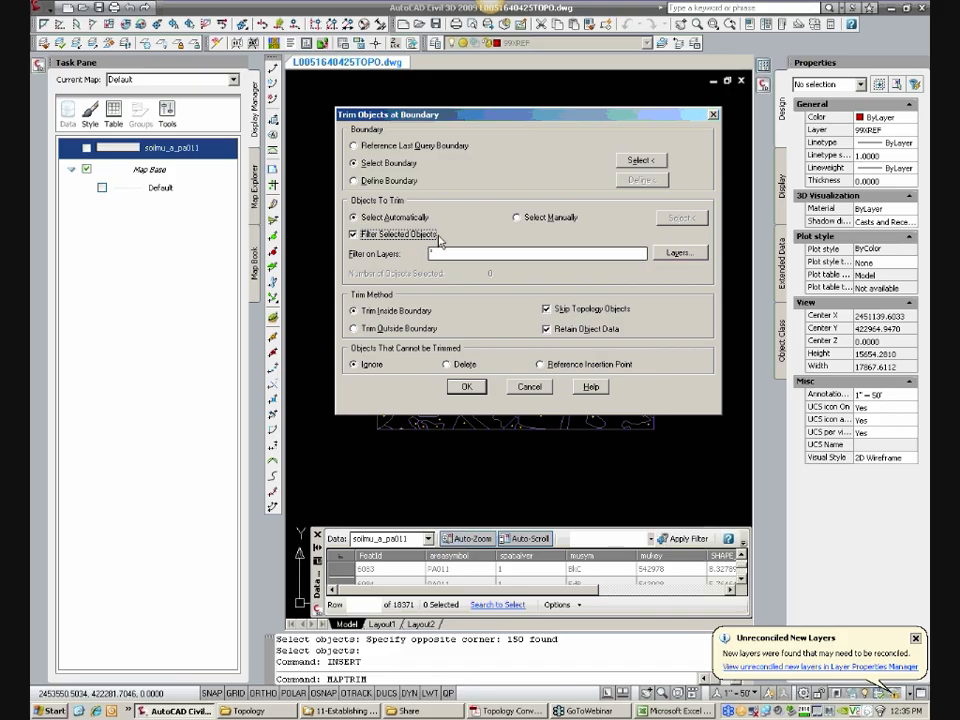
pyautogui.click(688, 259)
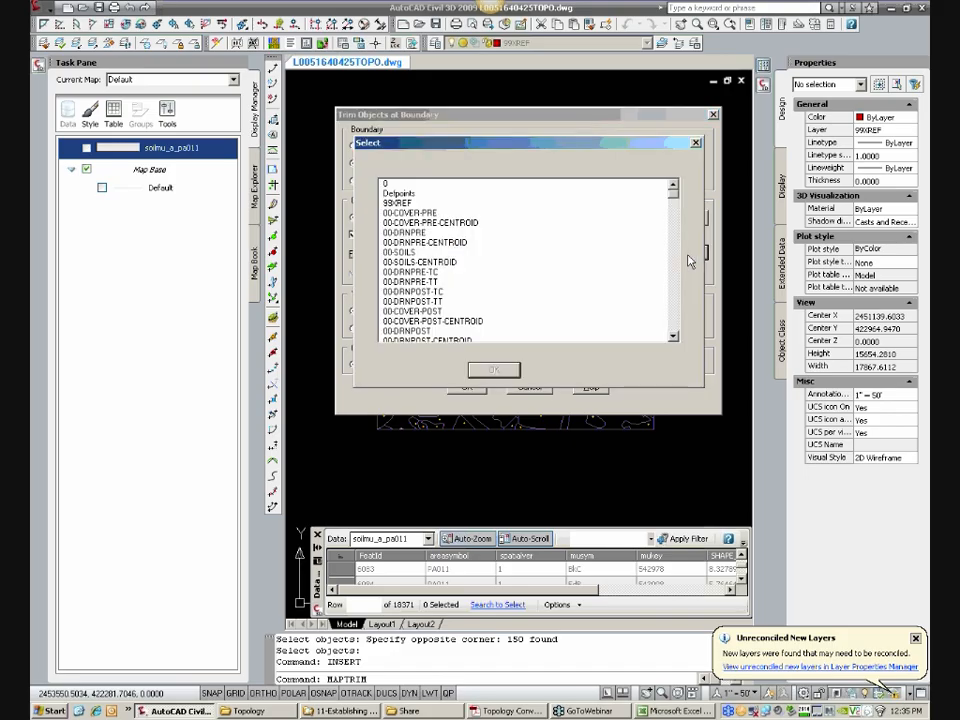
pyautogui.click(430, 302)
pyautogui.scroll(-3, 428, 302)
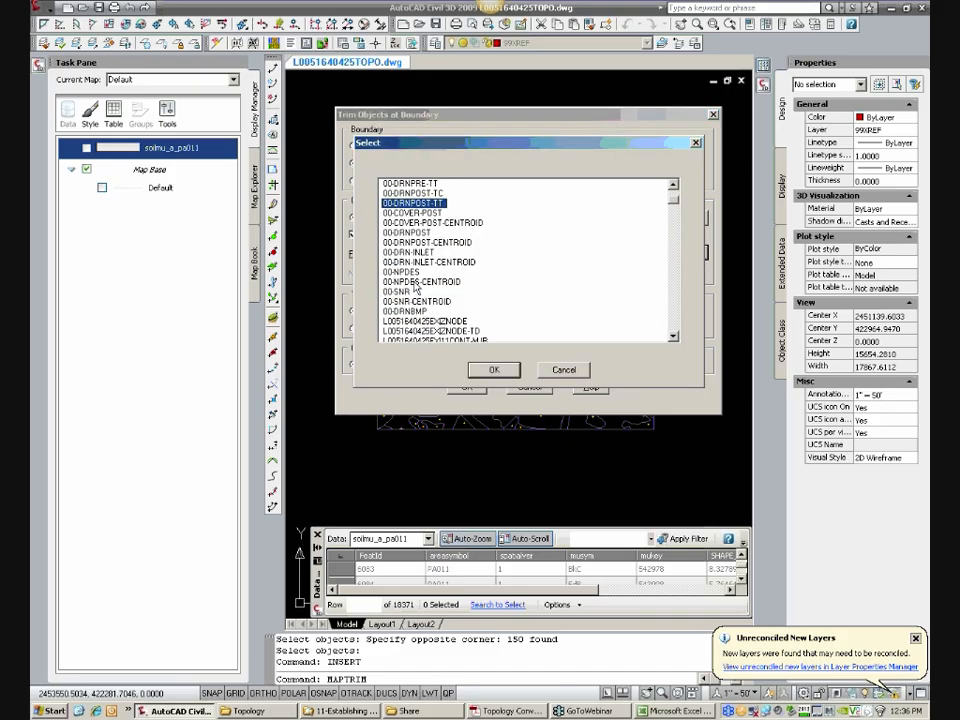
pyautogui.scroll(2, 421, 307)
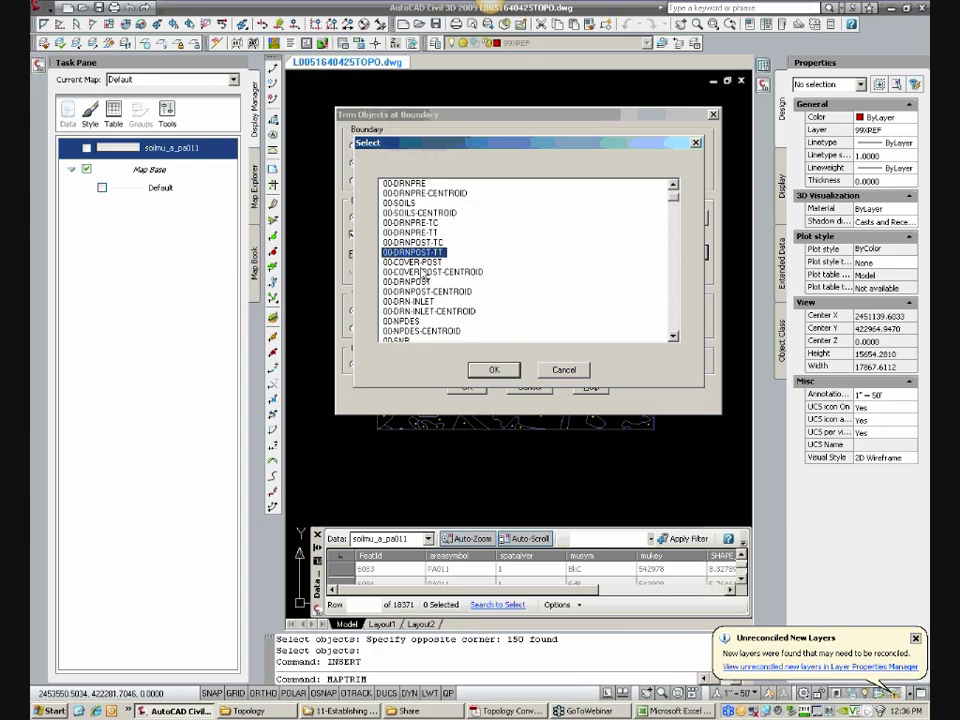
pyautogui.click(405, 203)
pyautogui.click(494, 370)
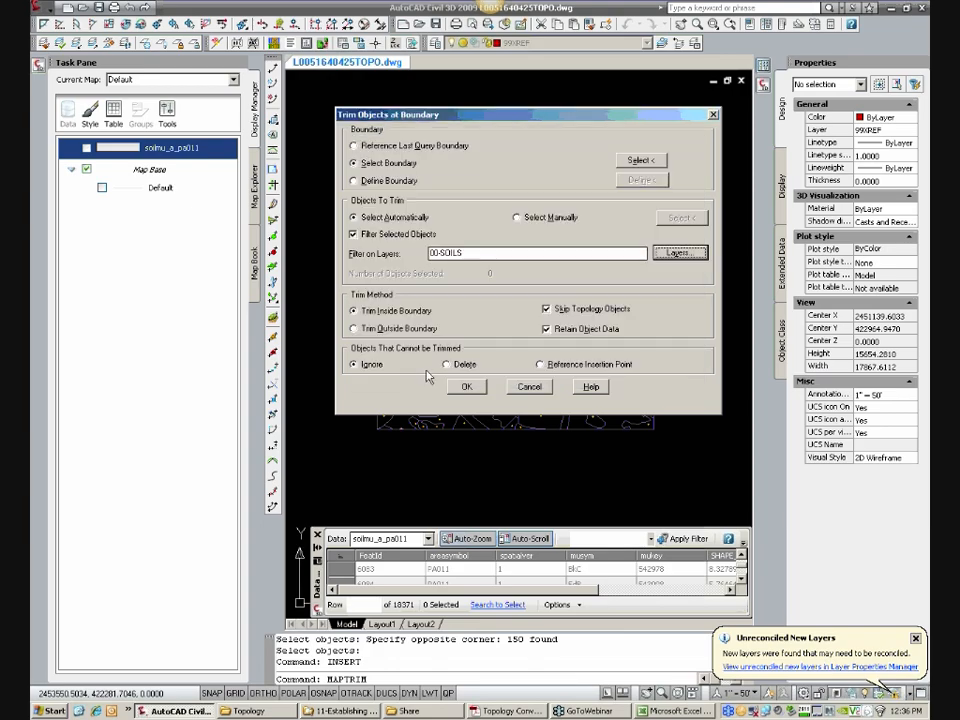
# Step: Set the trim method to outside the boundary with Skip Topology Objects and Retain Object Data off, and cancel without trimming
pyautogui.click(395, 328)
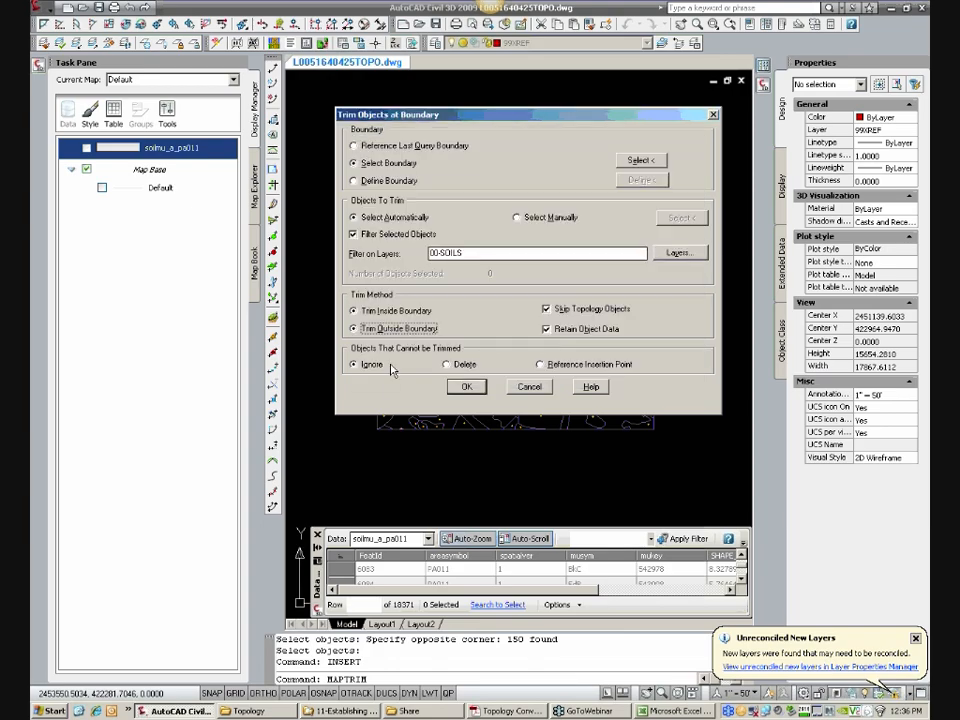
pyautogui.click(570, 309)
pyautogui.click(573, 330)
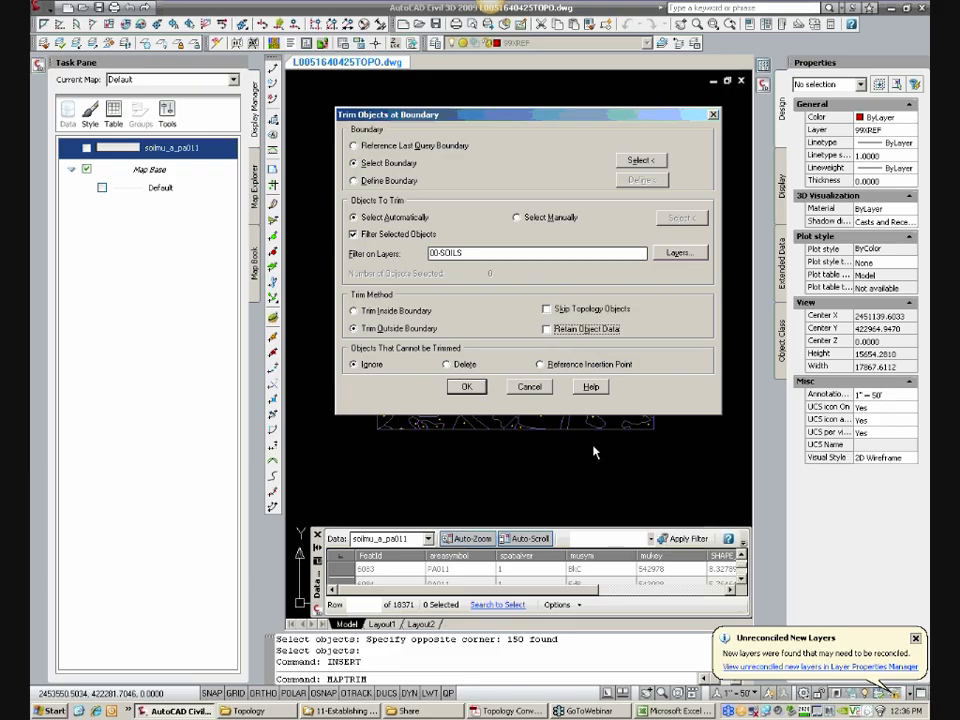
pyautogui.moveTo(636, 113); pyautogui.dragTo(869, 99)
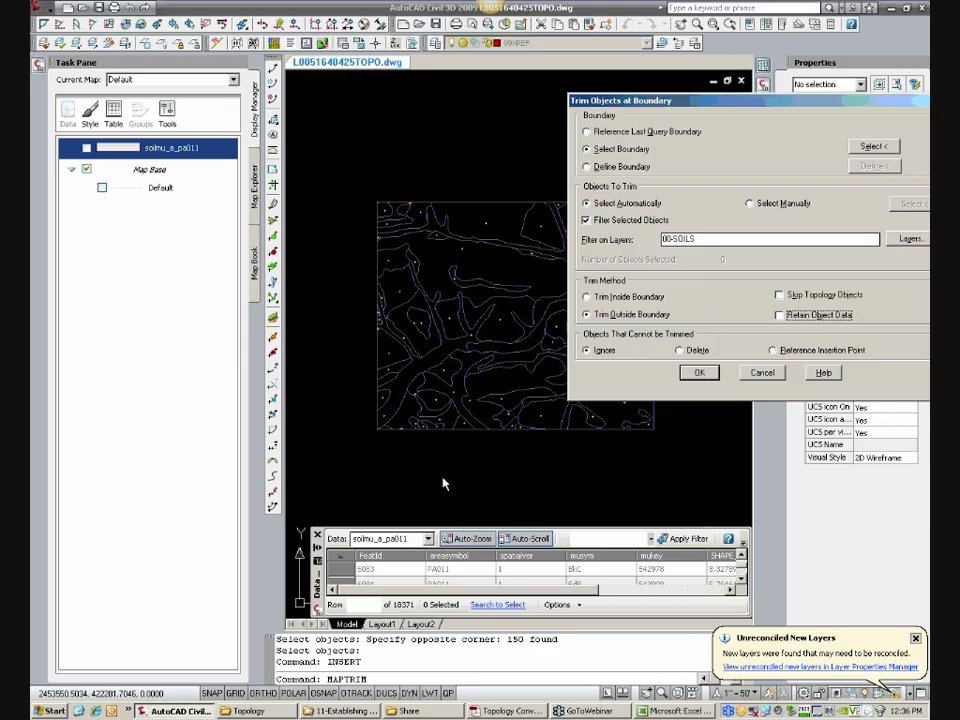
pyautogui.click(761, 372)
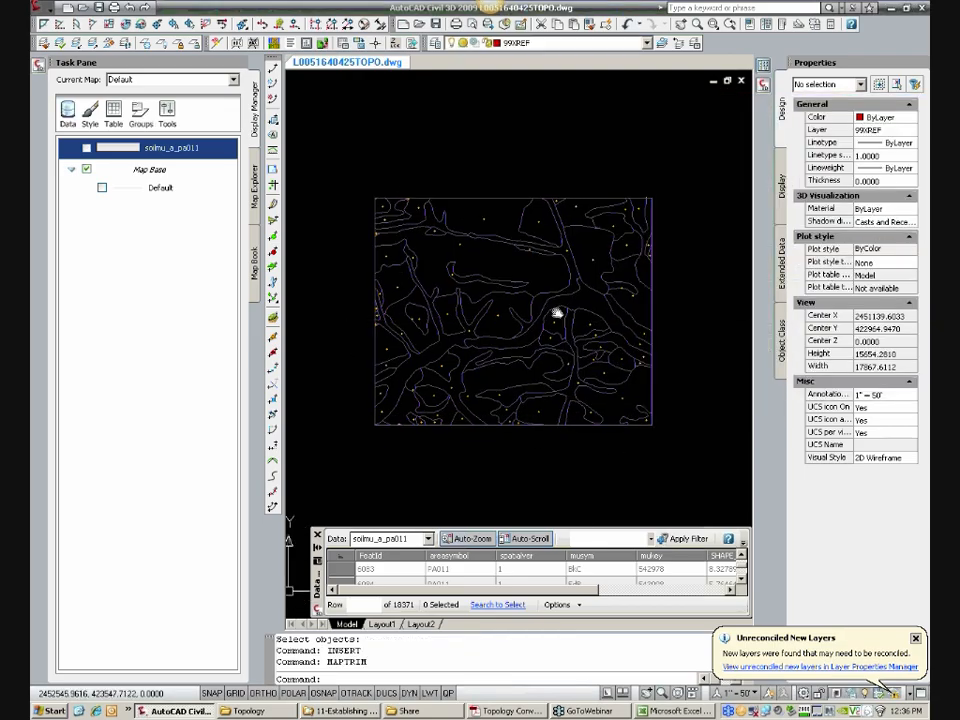
pyautogui.scroll(3, 557, 313)
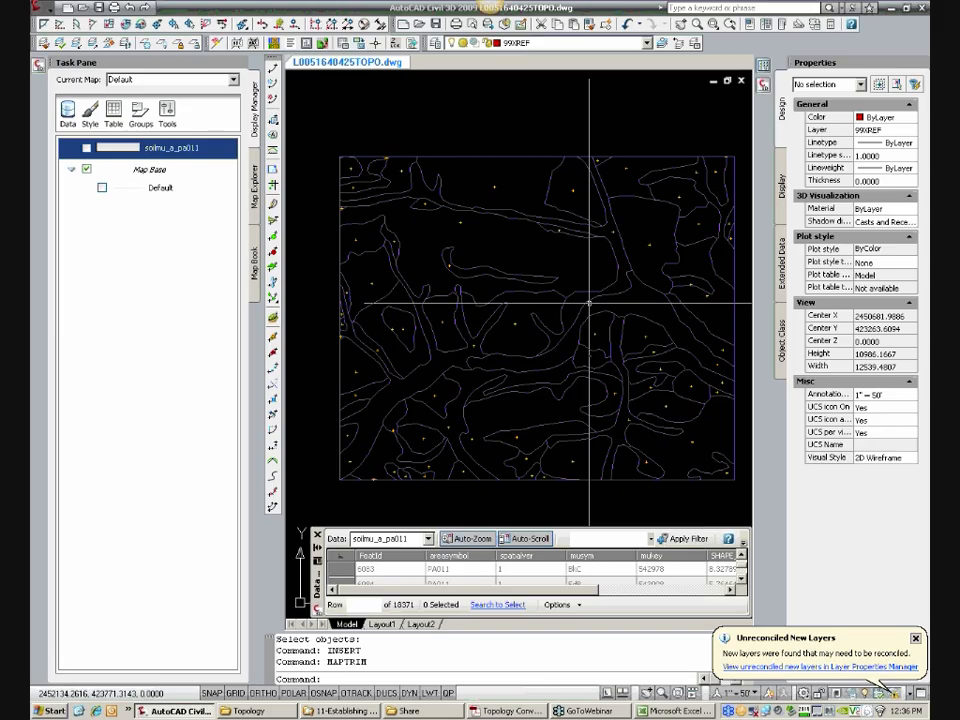
pyautogui.write('MA')
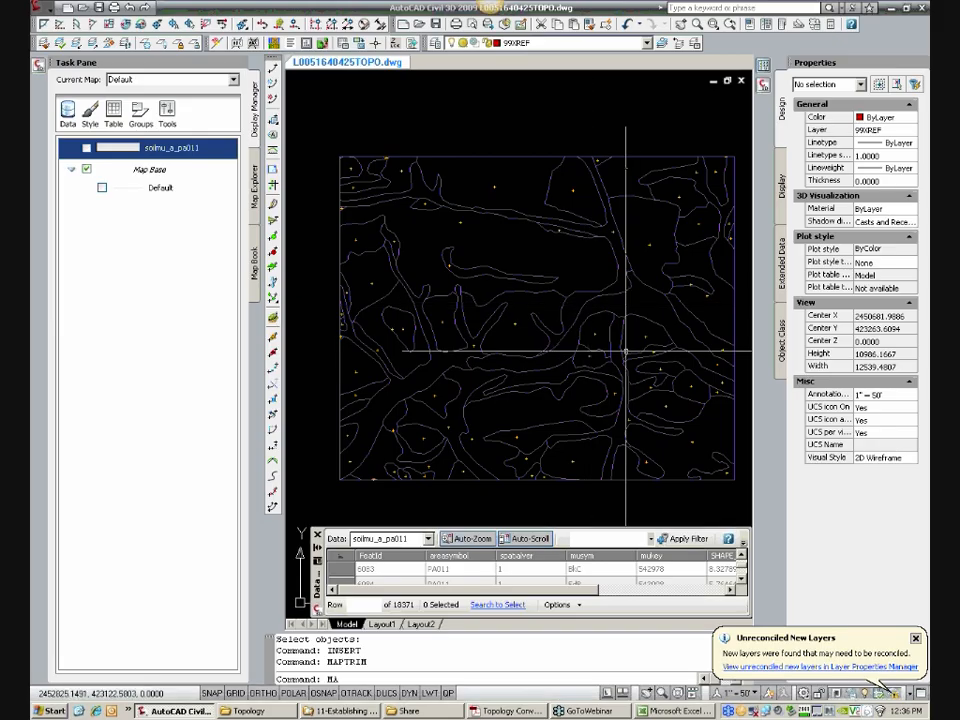
pyautogui.write('PCLEAN')
pyautogui.press('Return')
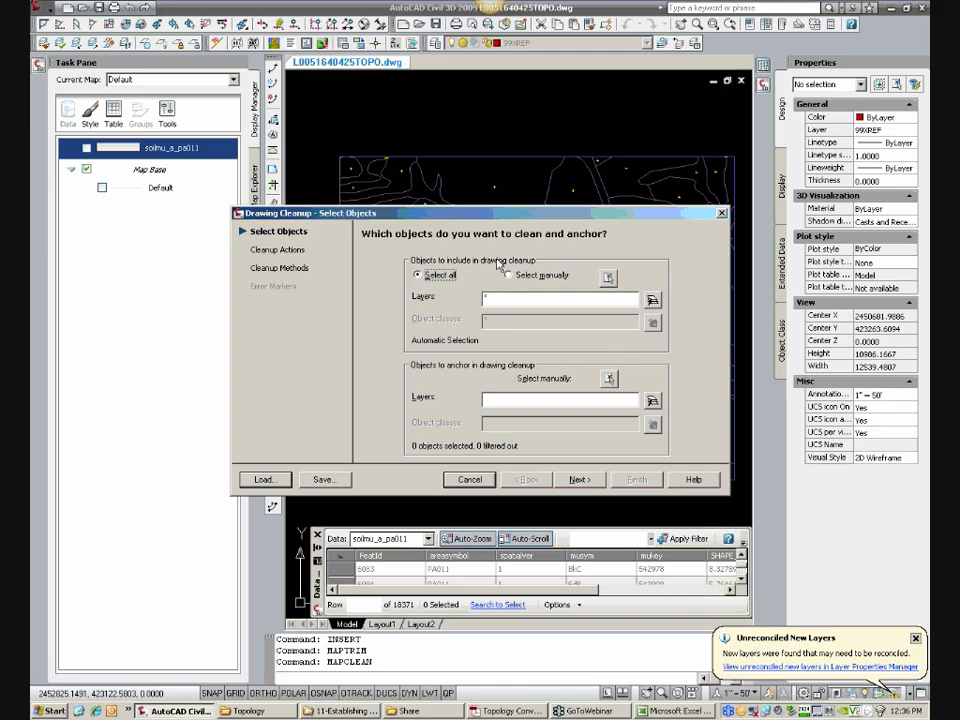
pyautogui.moveTo(507, 214); pyautogui.dragTo(519, 292)
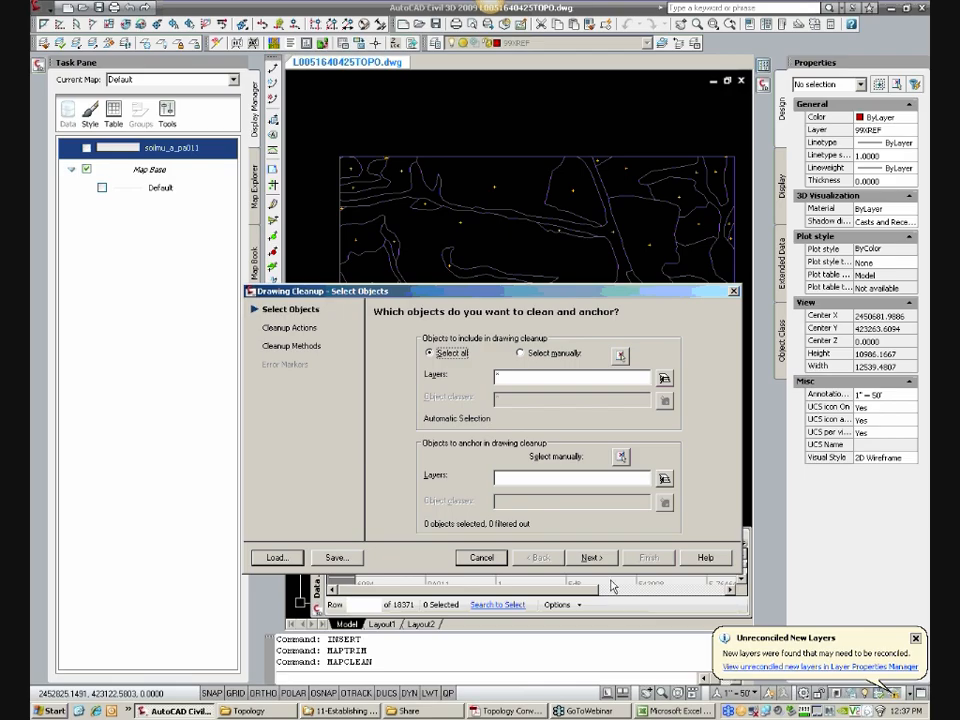
pyautogui.click(481, 557)
# Step: Erase the lower line of the narrow soil polygon in the northern part of the site, and undo the erasure
pyautogui.scroll(3, 578, 215)
pyautogui.write('e')
pyautogui.press('Return')
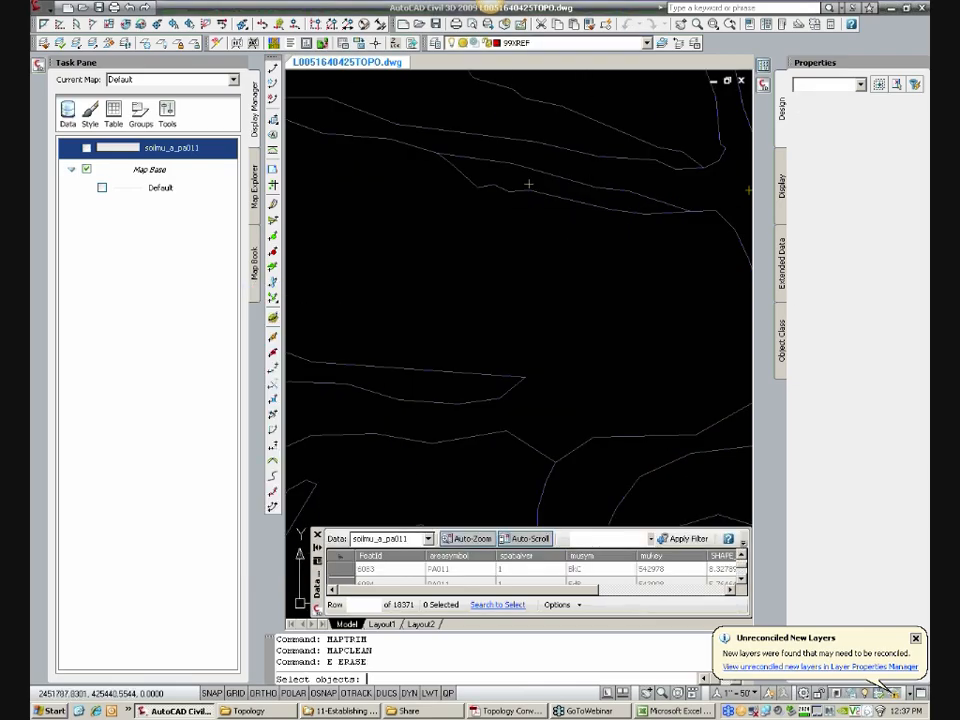
pyautogui.click(589, 205)
pyautogui.press('Return')
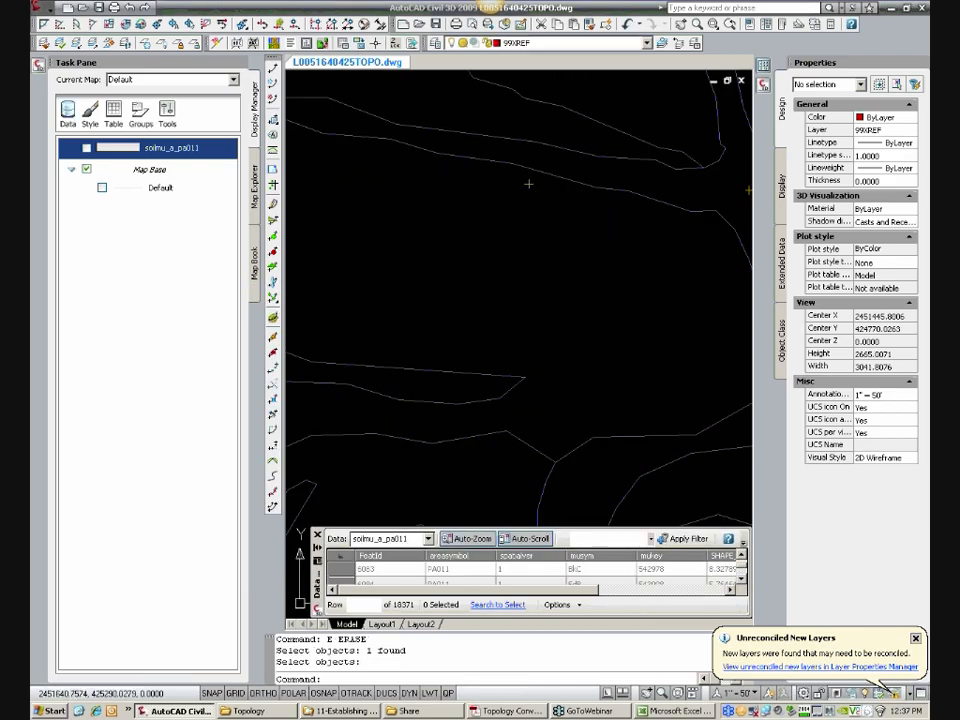
pyautogui.write('u')
pyautogui.press('Return')
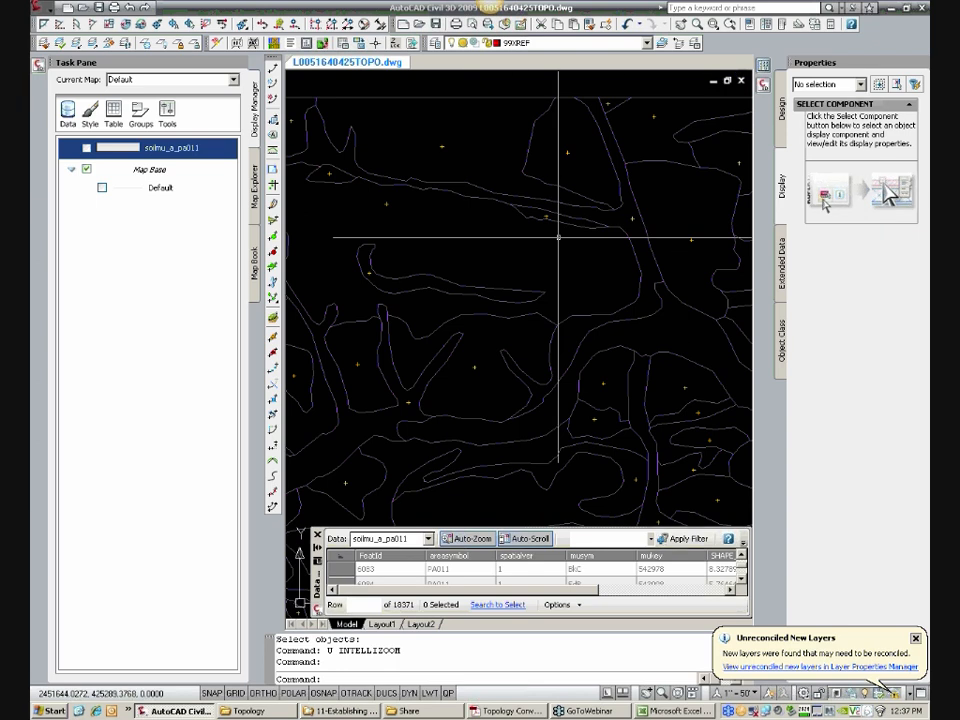
# Step: Start MAPCLEAN and load the cleanup profile CreateTopology (1-foot Tolerance).dpf from the Topology folder
pyautogui.scroll(-3, 558, 237)
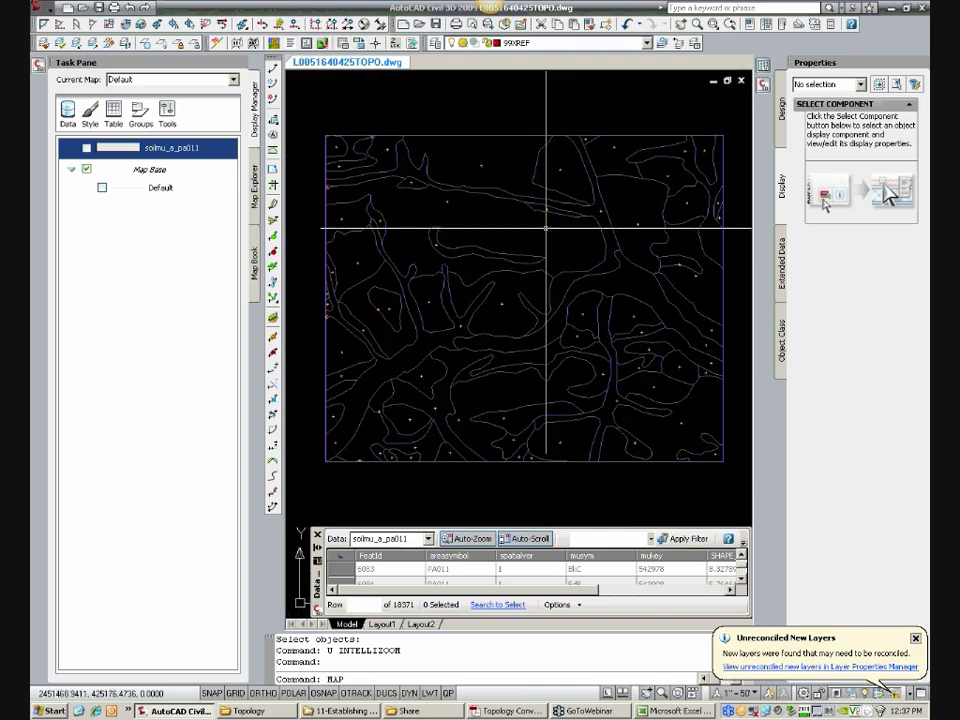
pyautogui.write('AN')
pyautogui.press('Return')
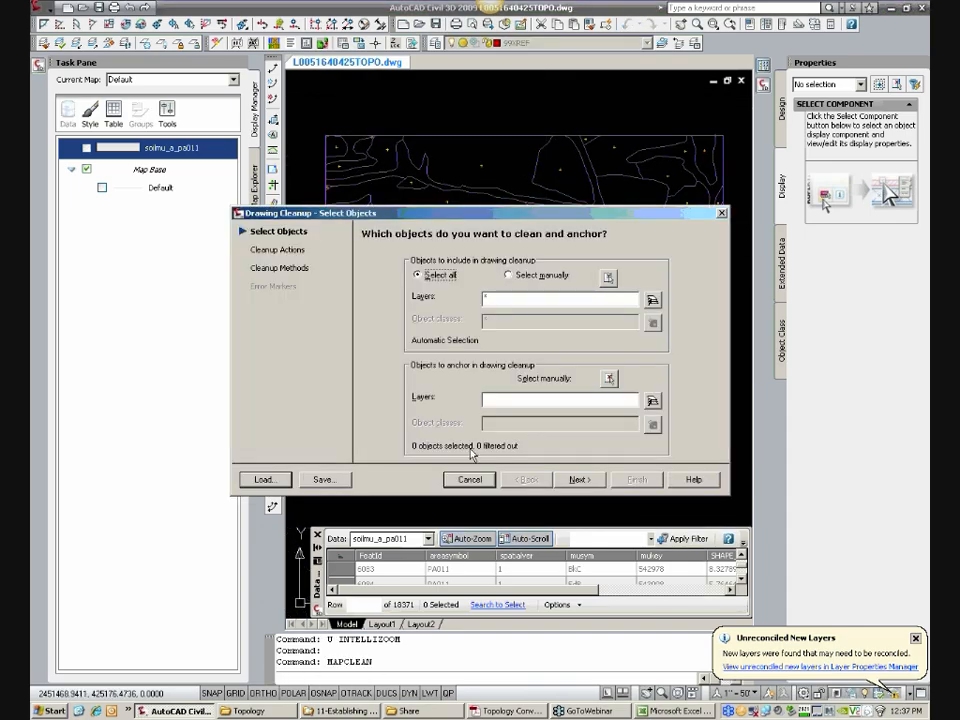
pyautogui.click(265, 480)
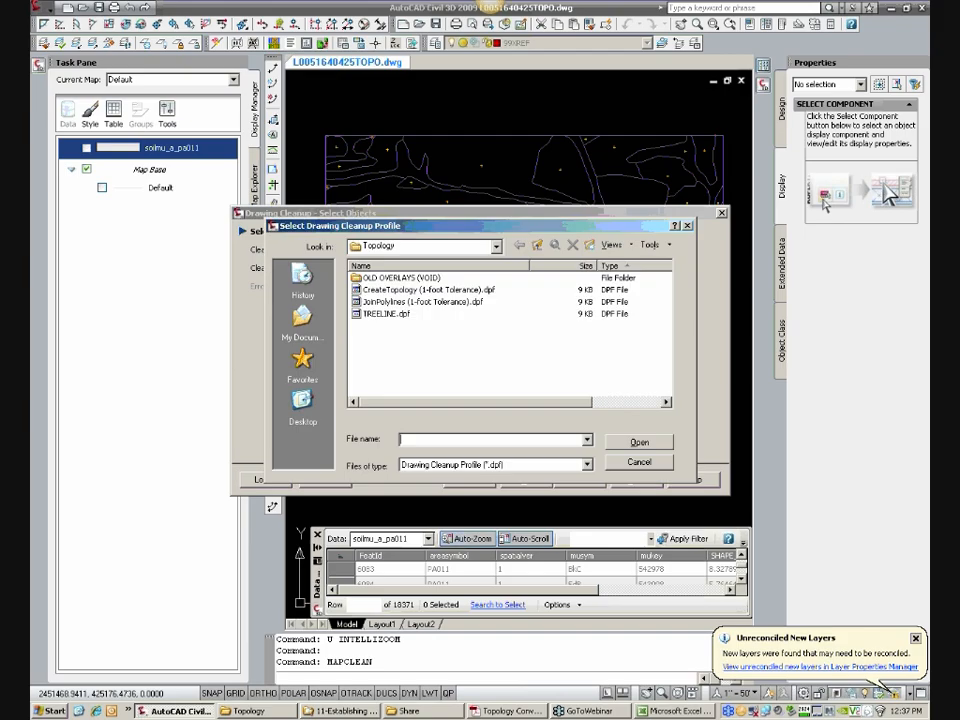
pyautogui.click(496, 246)
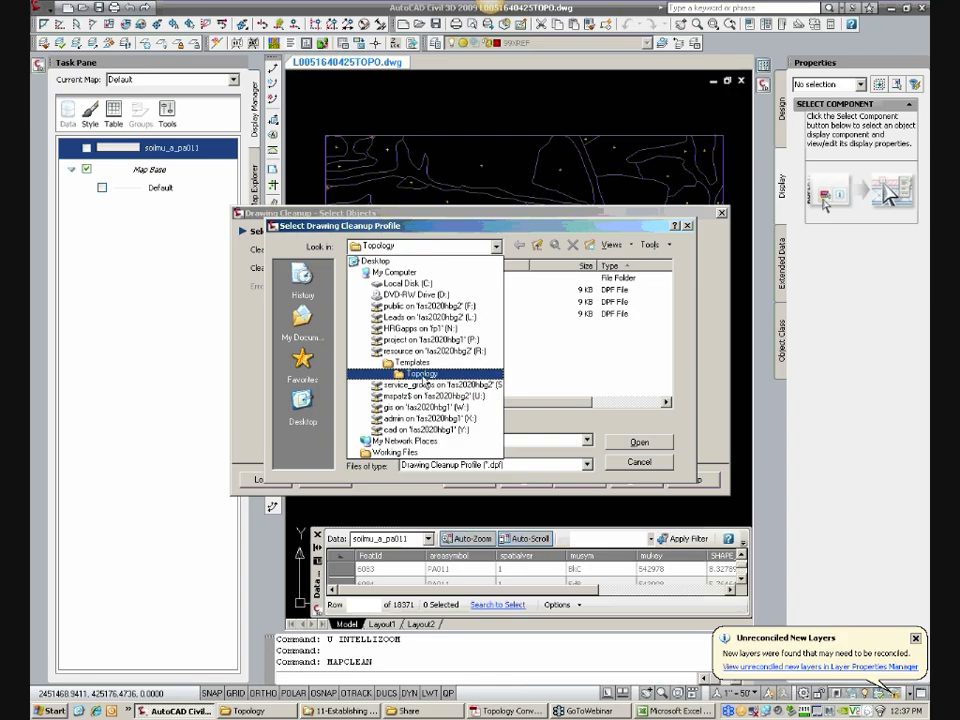
pyautogui.click(424, 376)
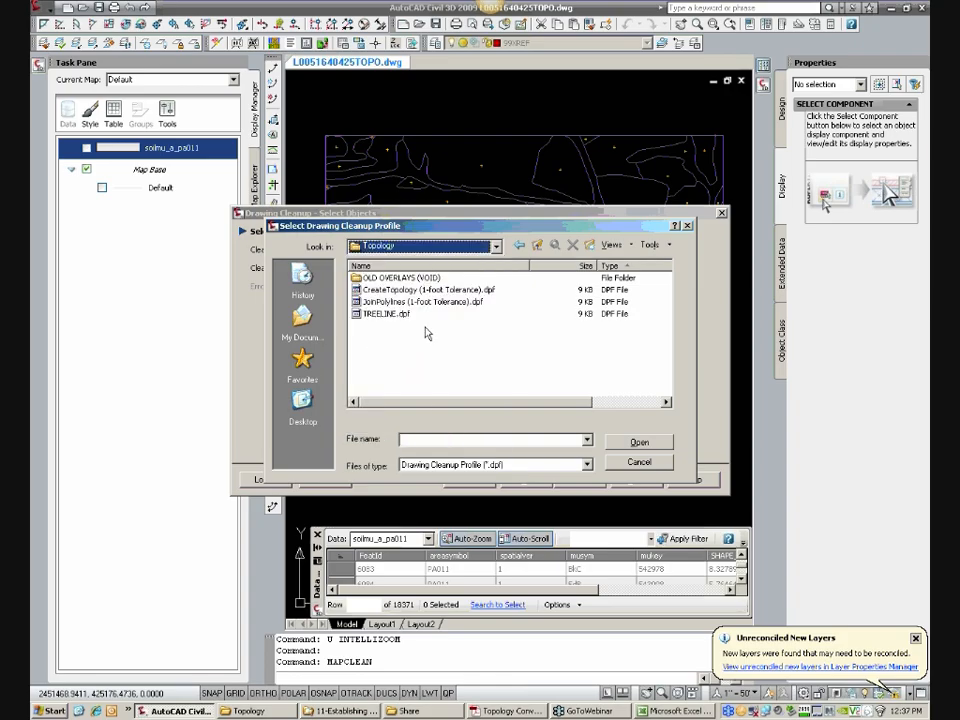
pyautogui.click(415, 290)
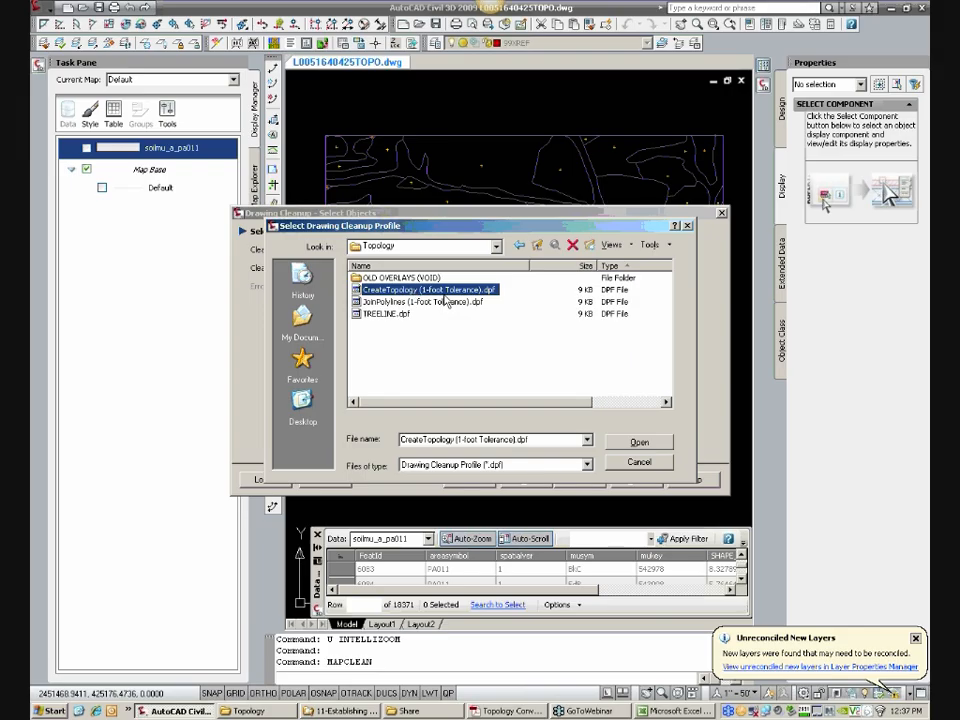
pyautogui.click(647, 446)
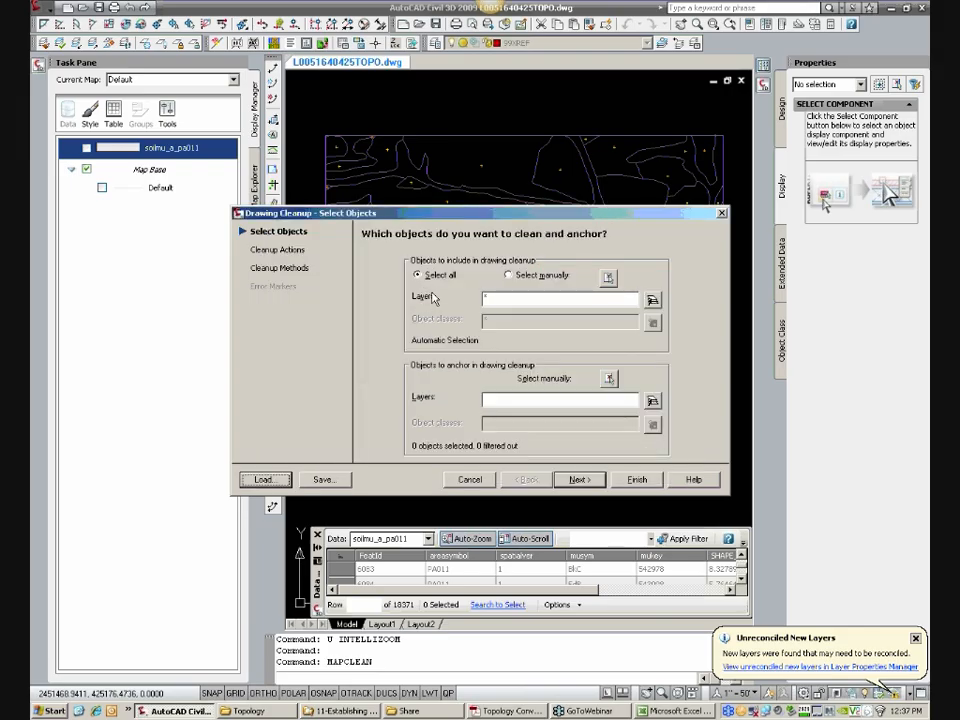
# Step: Limit the cleanup to all objects on layer 00-SOILS and run it with the profile's actions at 1.0000 tolerance
pyautogui.click(653, 301)
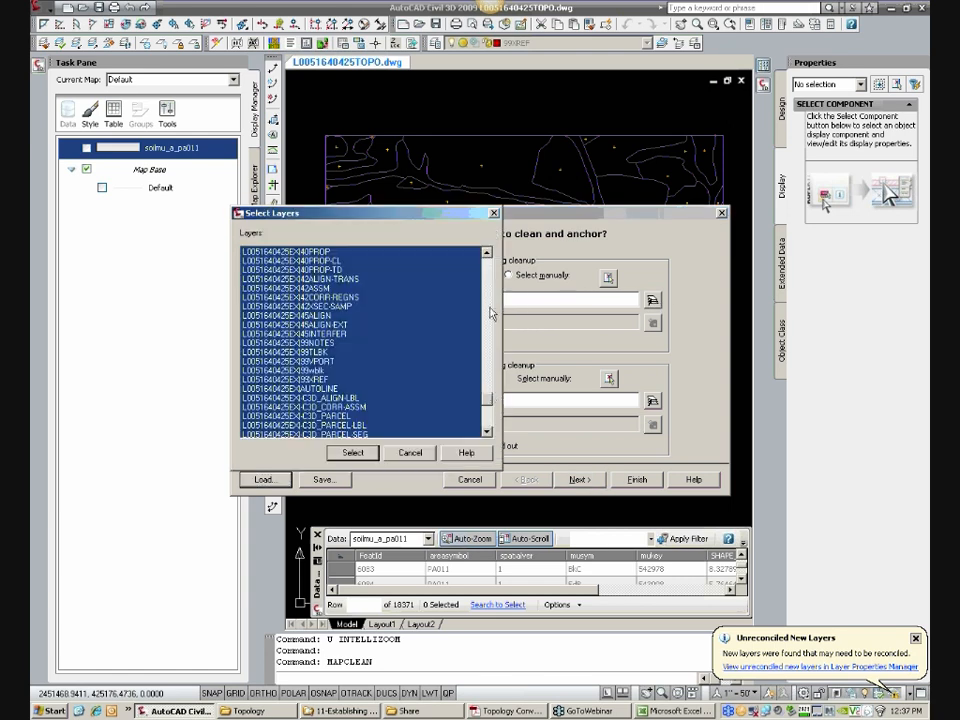
pyautogui.moveTo(485, 401); pyautogui.dragTo(484, 270)
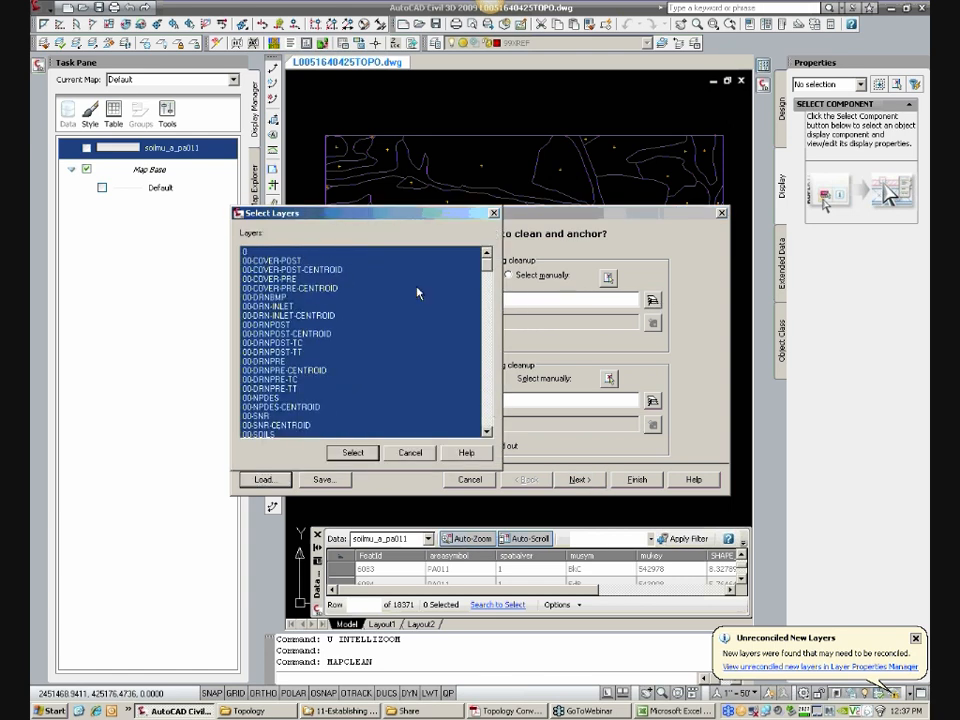
pyautogui.scroll(-2, 265, 420)
pyautogui.click(258, 380)
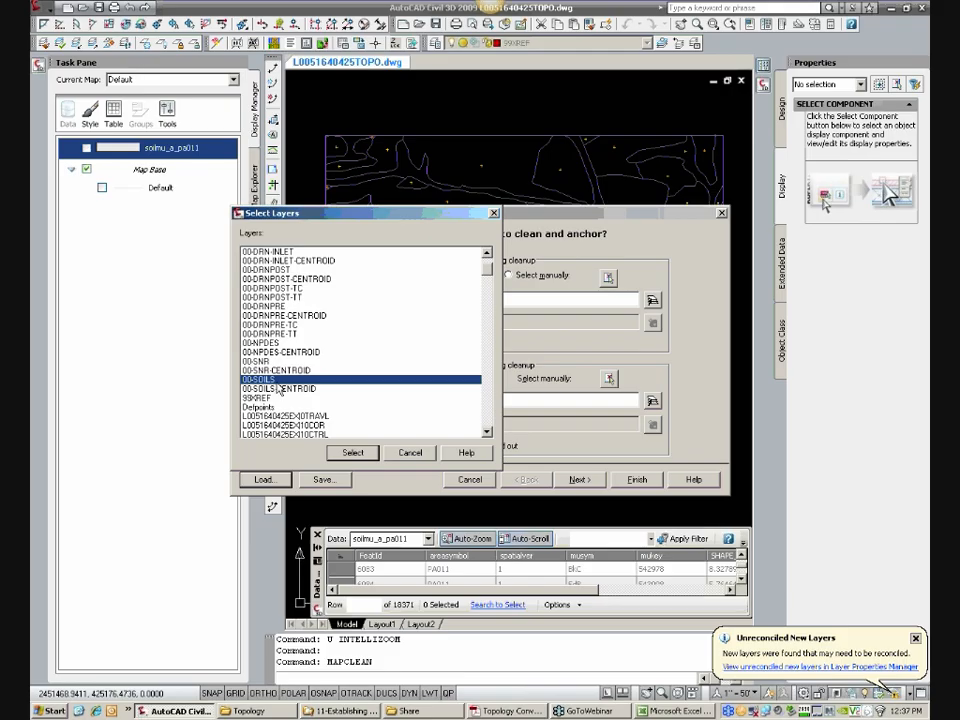
pyautogui.click(353, 453)
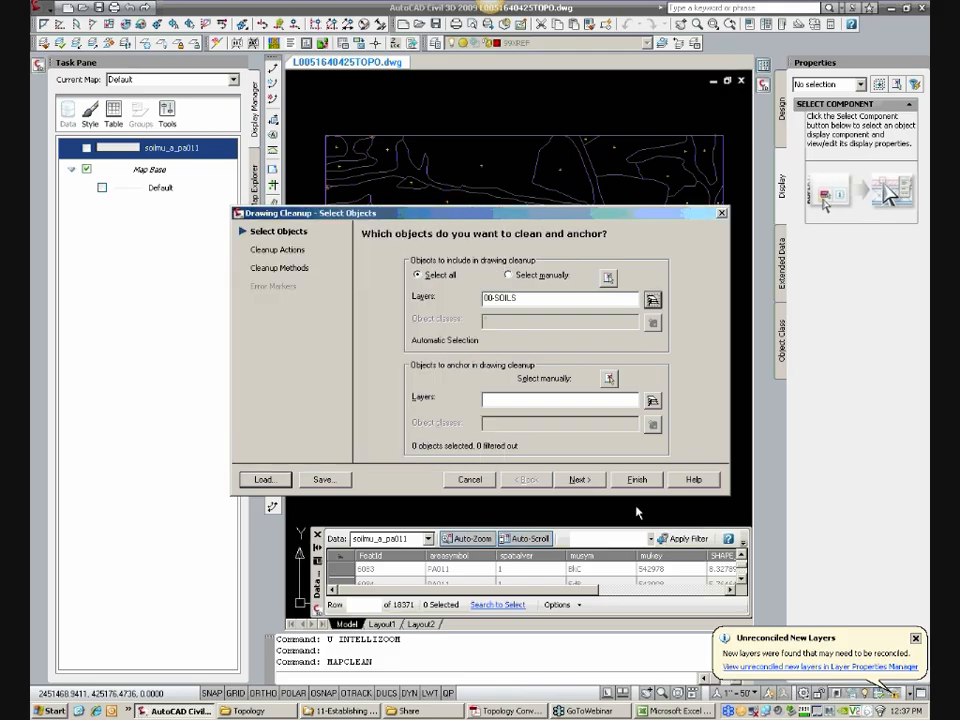
pyautogui.click(580, 479)
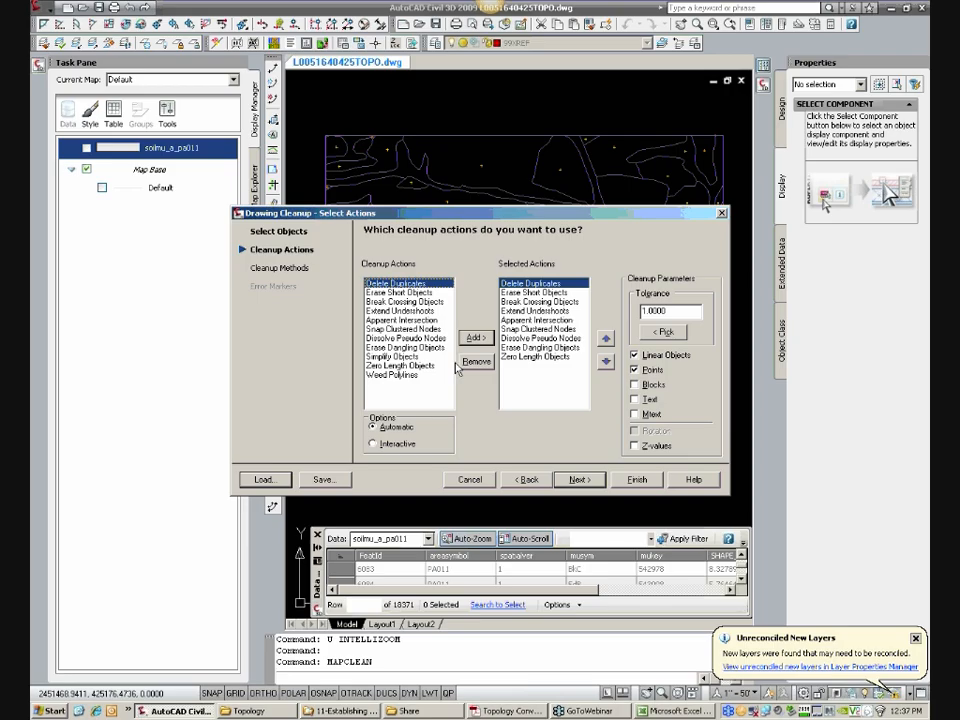
pyautogui.click(636, 479)
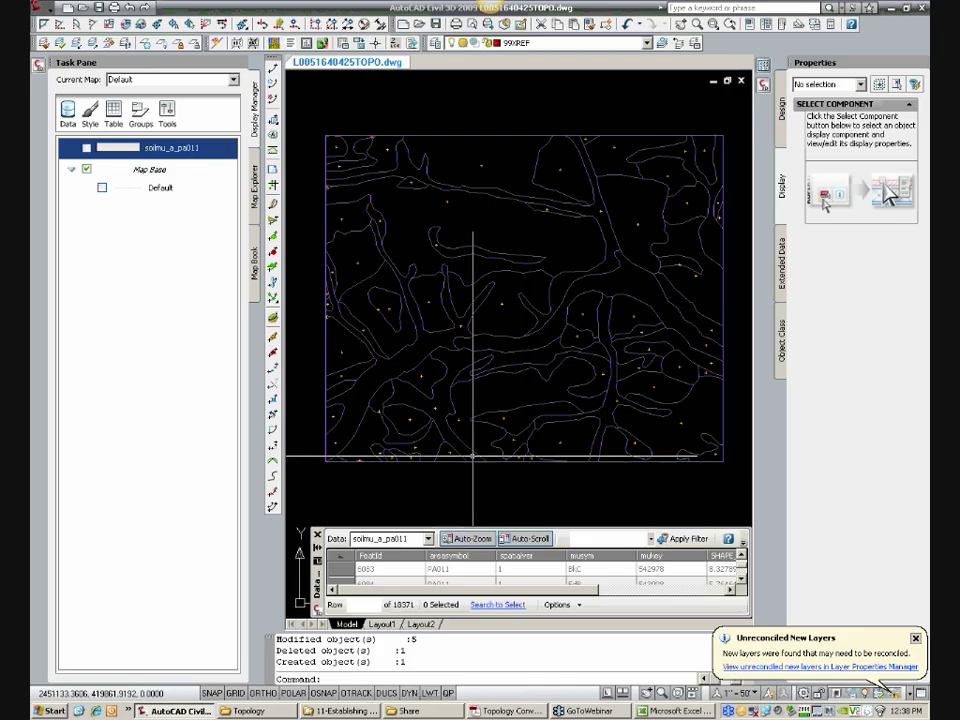
# Step: Repeat the same drawing cleanup on the soils linework two more times
pyautogui.press('Return')
pyautogui.click(636, 479)
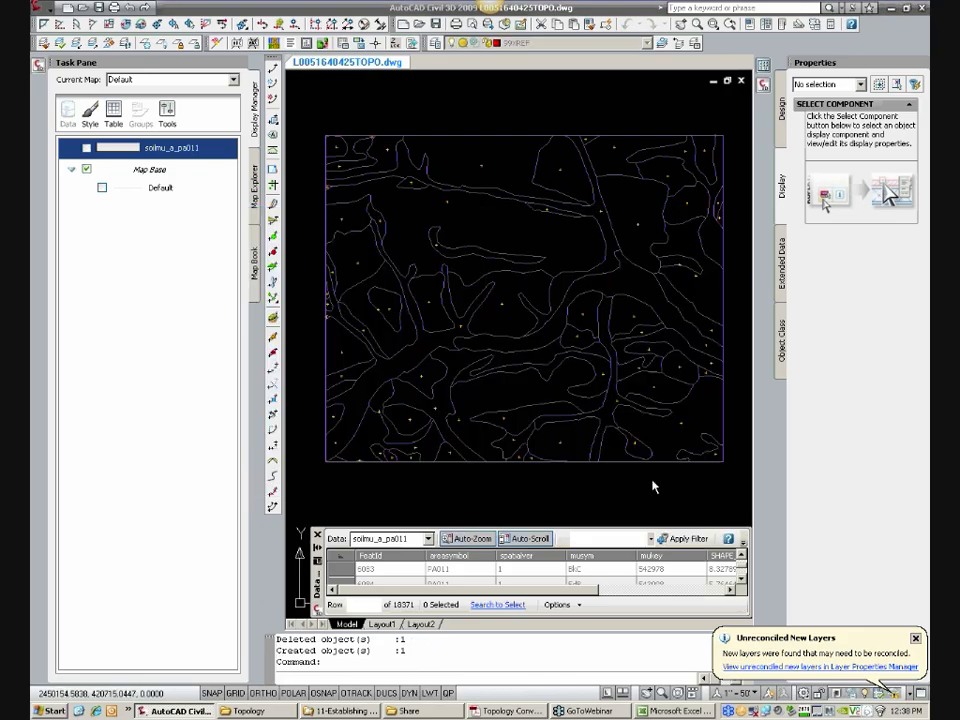
pyautogui.press('Return')
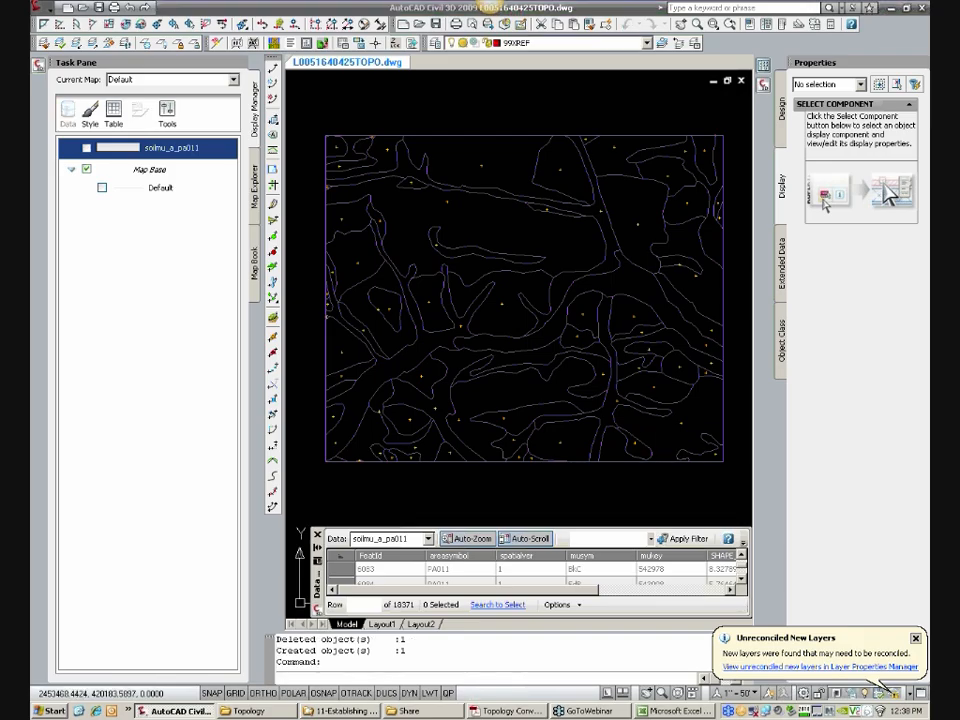
pyautogui.click(645, 479)
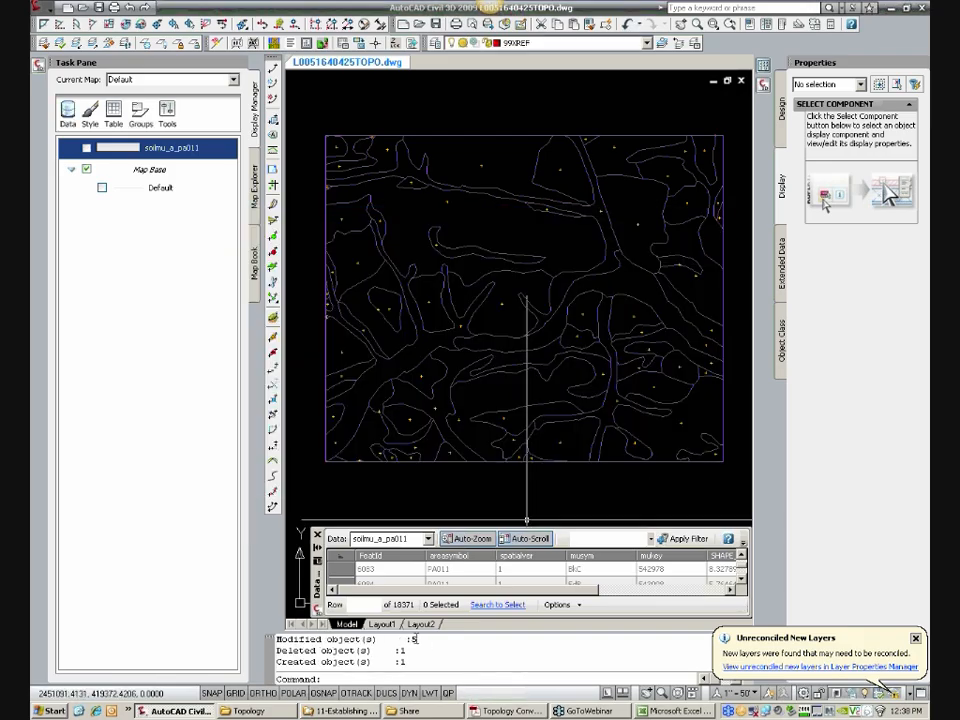
# Step: Check the cleanup's object counts in the command history, and close the Properties palette and the soils data table
pyautogui.moveTo(416, 639)
pyautogui.mouseDown()
pyautogui.moveTo(396, 650)
pyautogui.moveTo(406, 661)
pyautogui.moveTo(410, 639)
pyautogui.mouseUp()
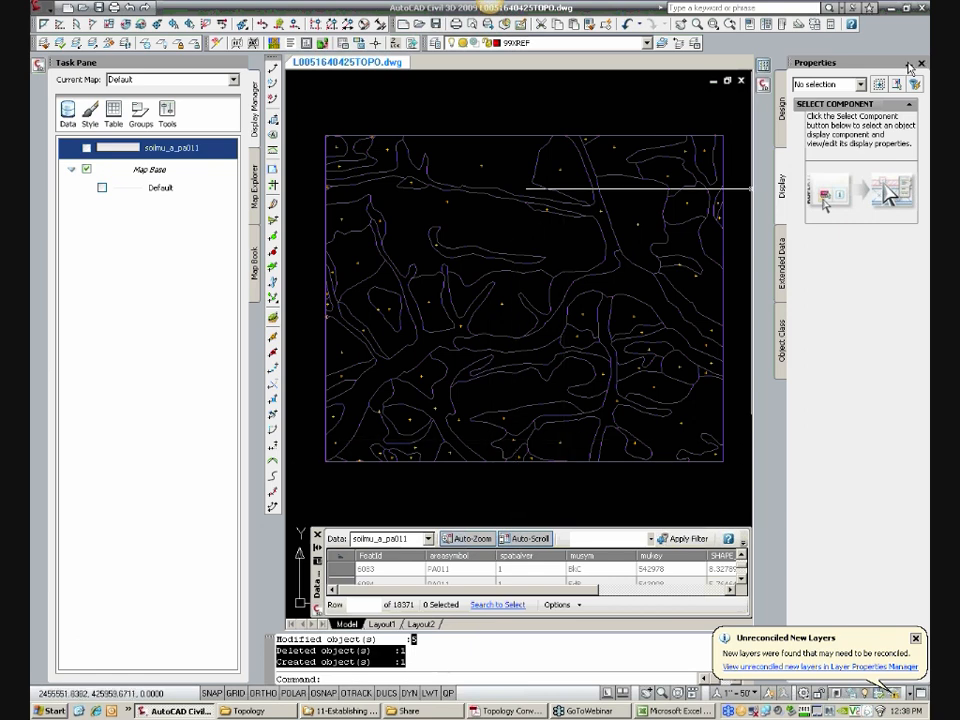
pyautogui.click(920, 63)
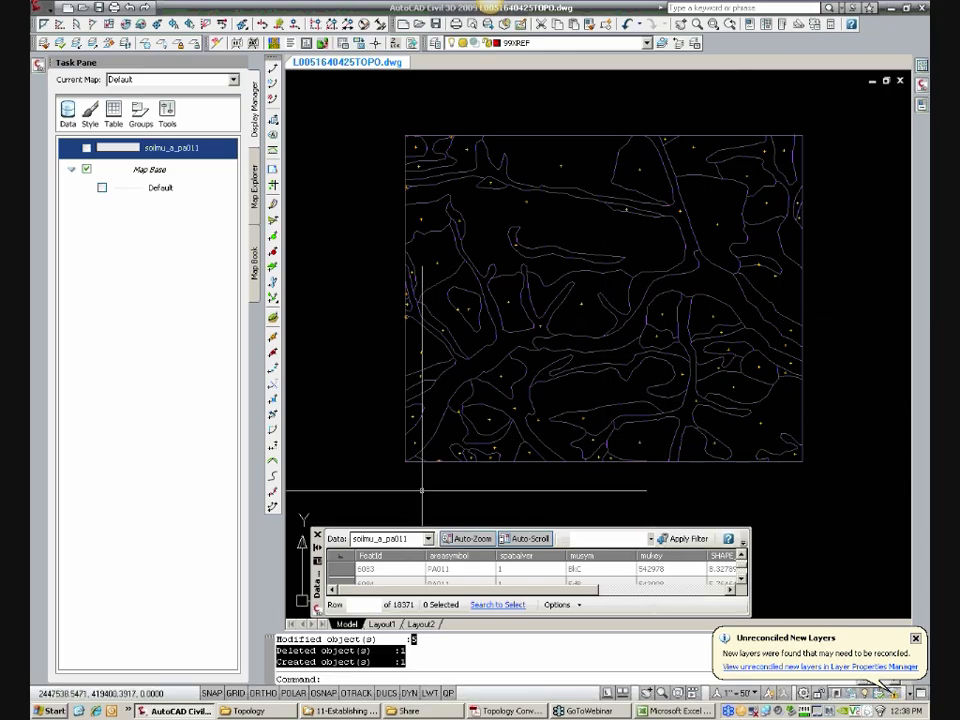
pyautogui.click(424, 644)
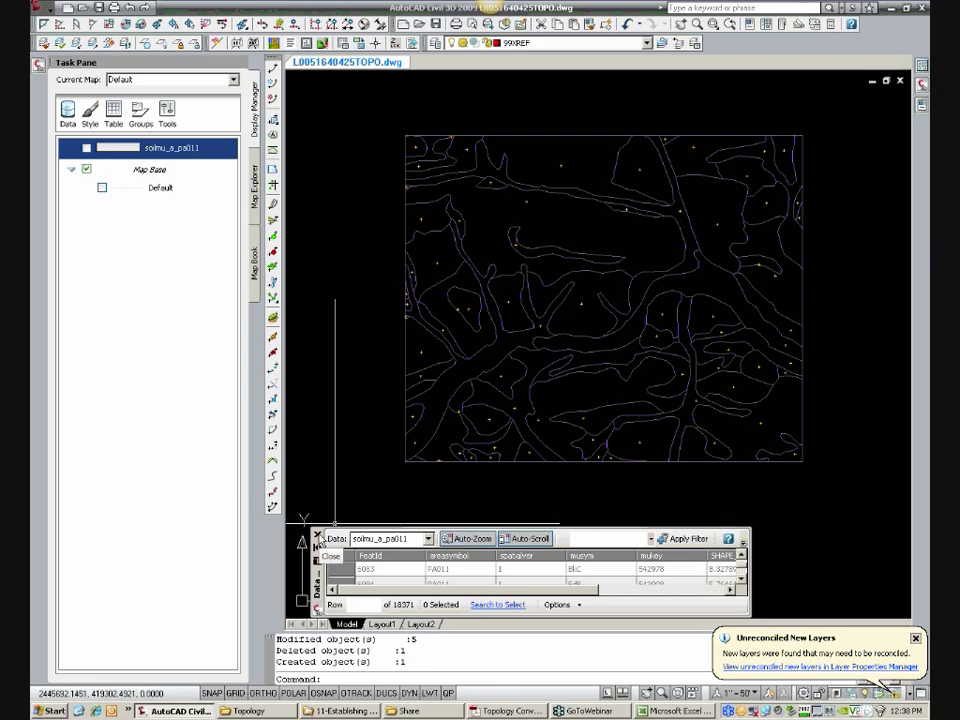
pyautogui.click(317, 537)
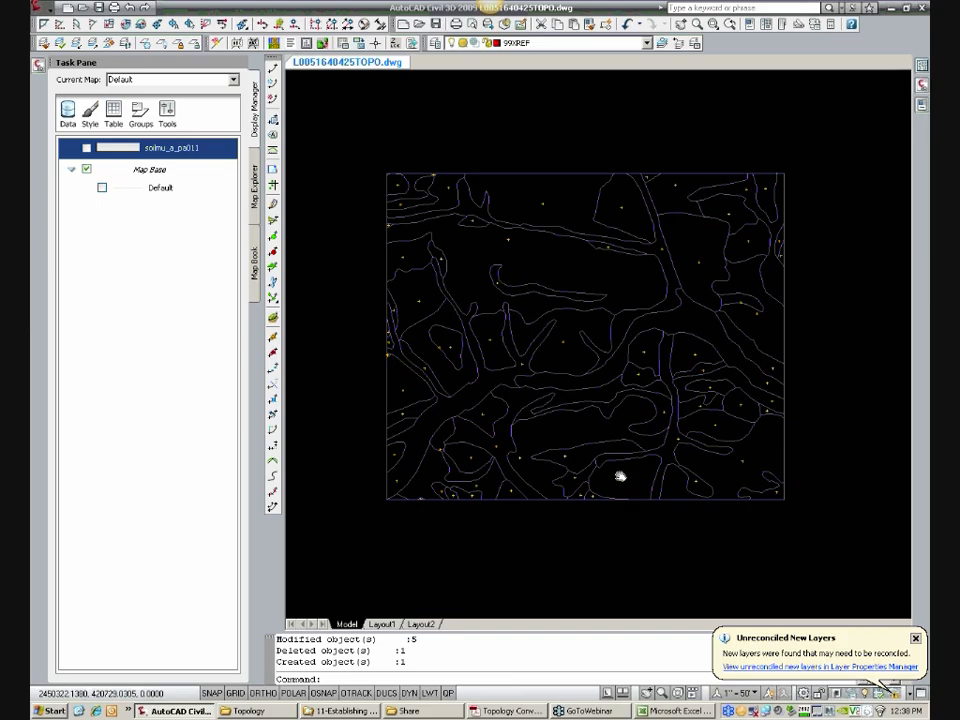
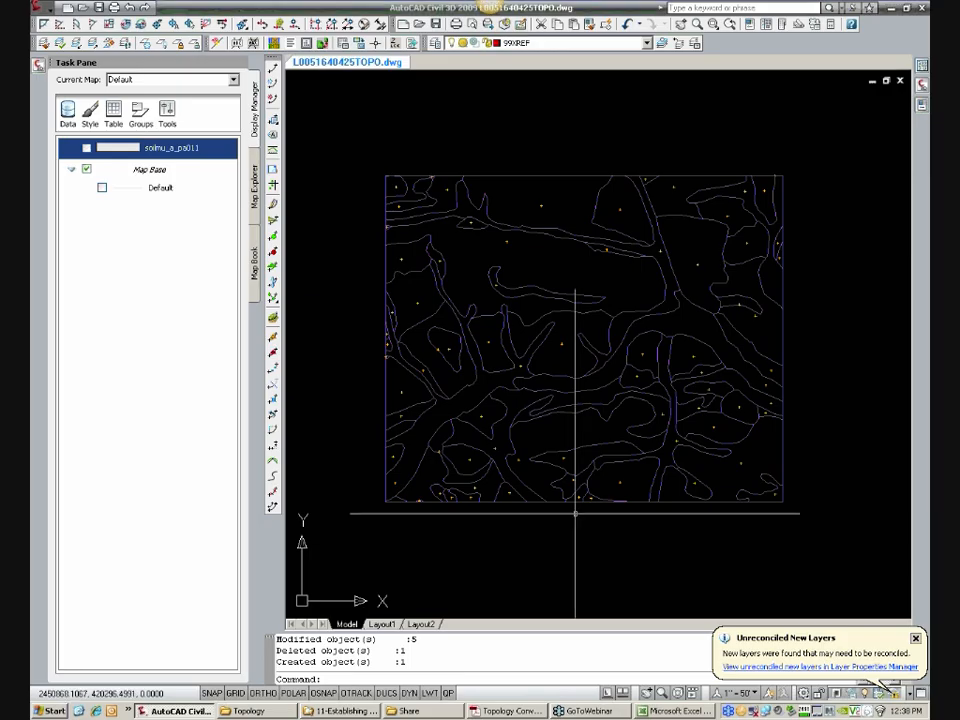
# Step: Start a new polygon topology in the current drawing and name it SOILS
pyautogui.moveTo(615, 485); pyautogui.dragTo(615, 496, button='middle')
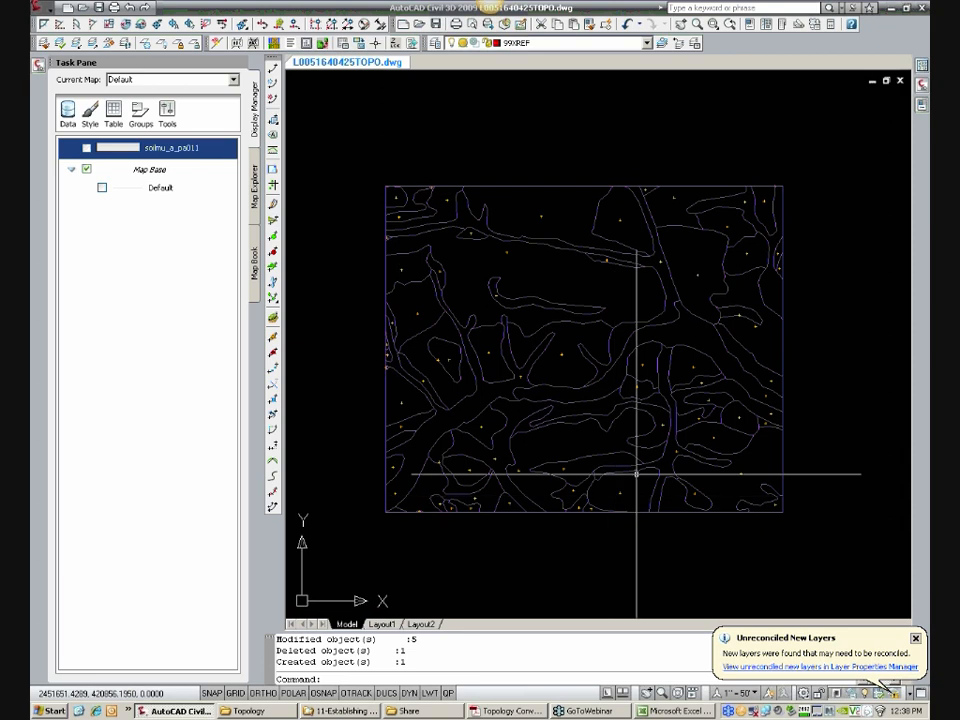
pyautogui.moveTo(611, 465); pyautogui.dragTo(613, 469, button='middle')
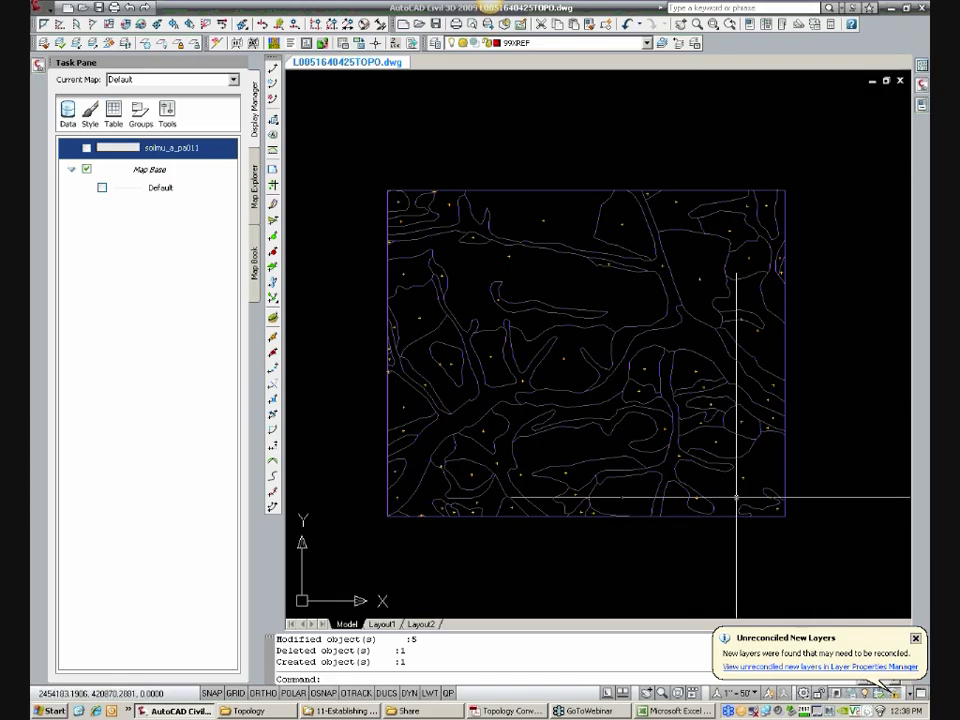
pyautogui.click(254, 185)
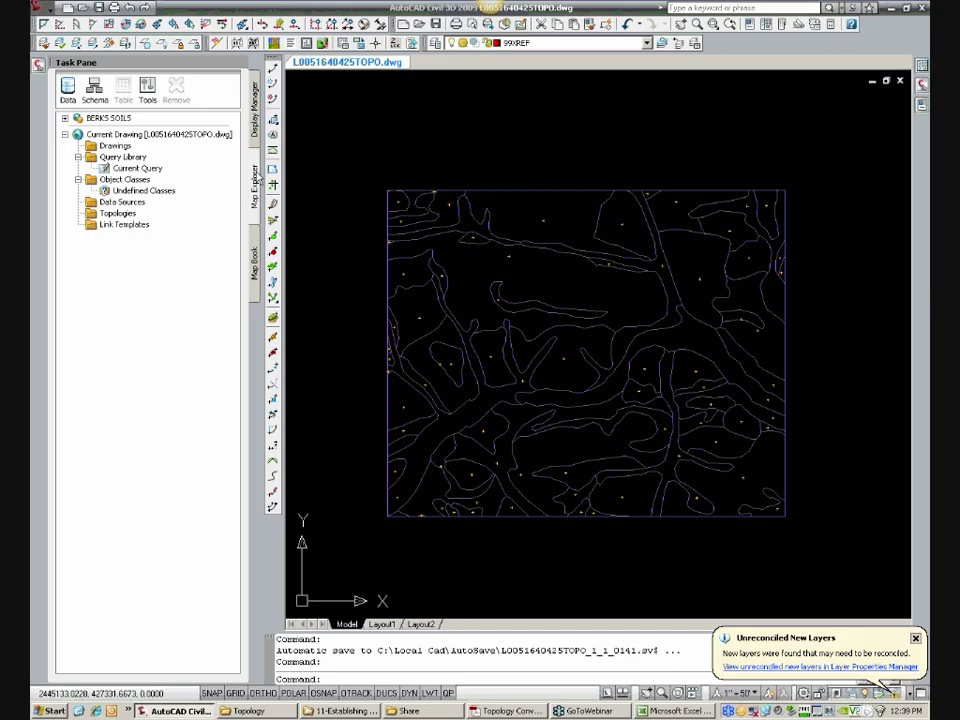
pyautogui.rightClick(131, 220)
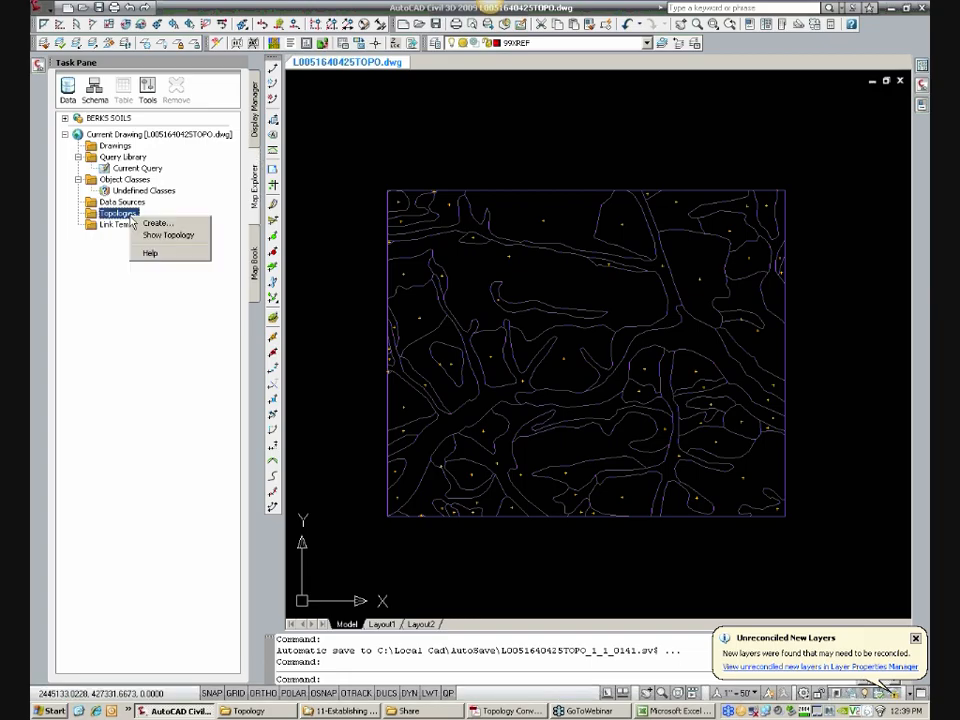
pyautogui.click(158, 224)
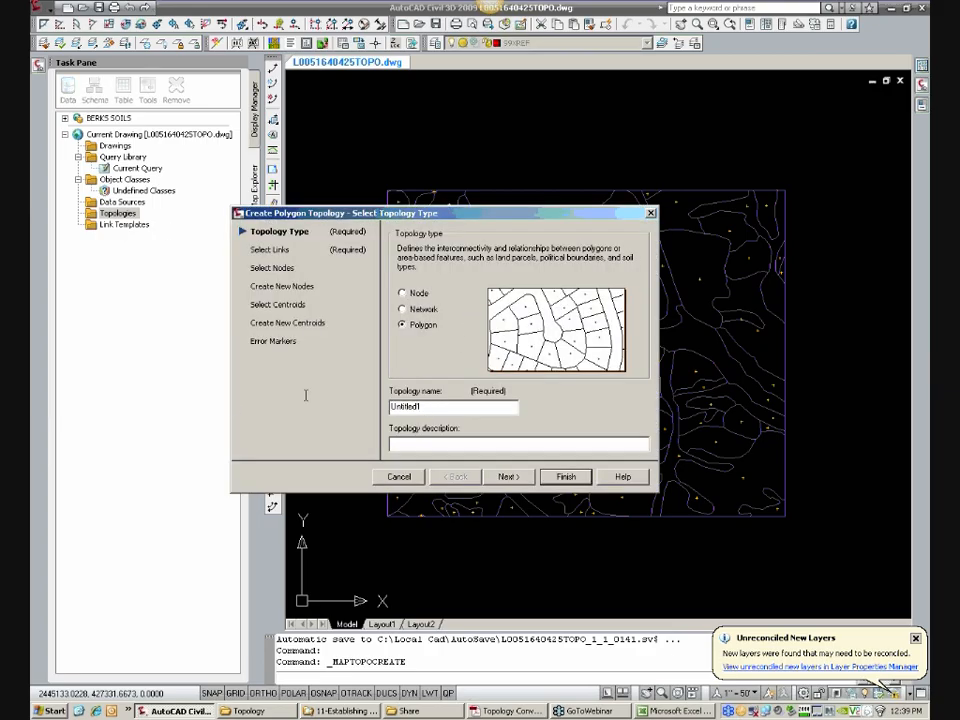
pyautogui.write('SO')
pyautogui.press('BackSpace')
pyautogui.press('BackSpace')
pyautogui.press('BackSpace')
pyautogui.moveTo(434, 407); pyautogui.dragTo(298, 430)
# Step: Limit the topology's links to all objects on layer 00-SOILS
pyautogui.click(260, 251)
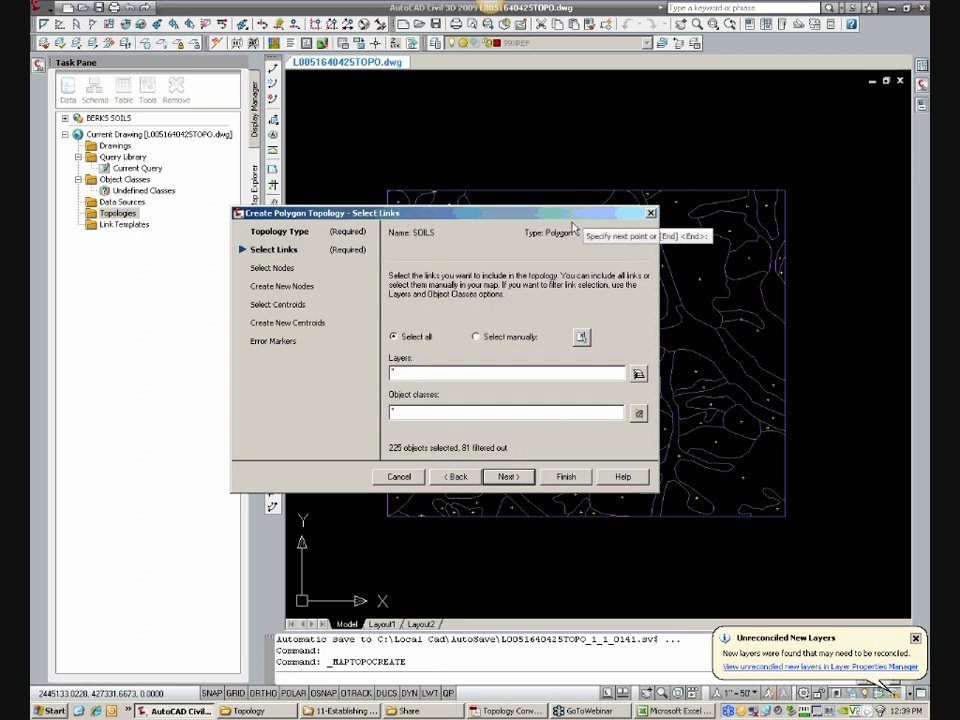
pyautogui.moveTo(604, 212); pyautogui.dragTo(522, 289)
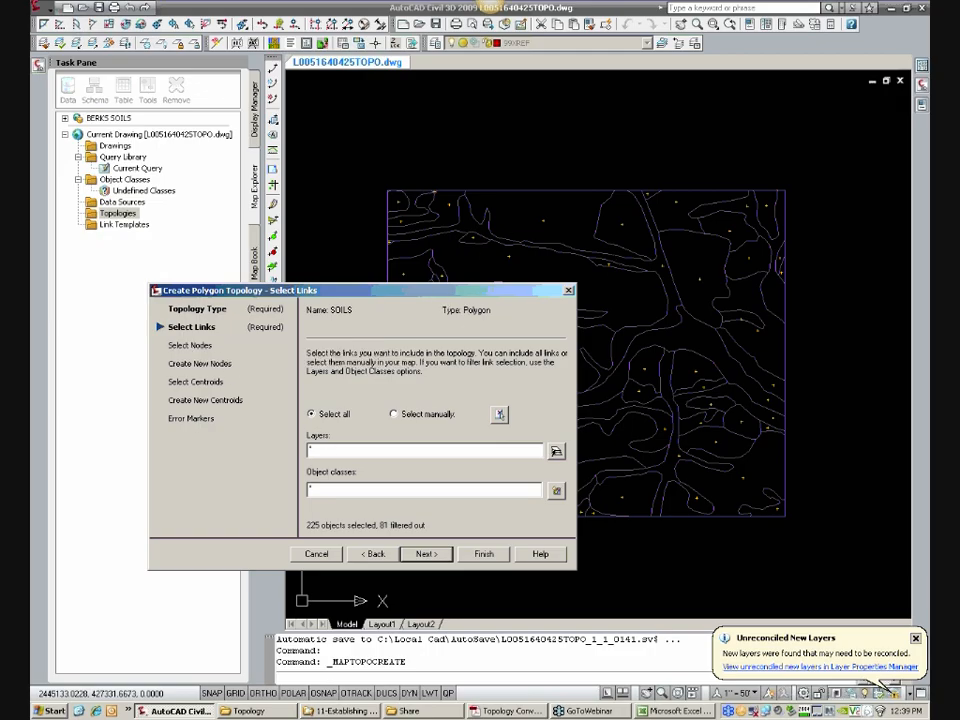
pyautogui.click(556, 451)
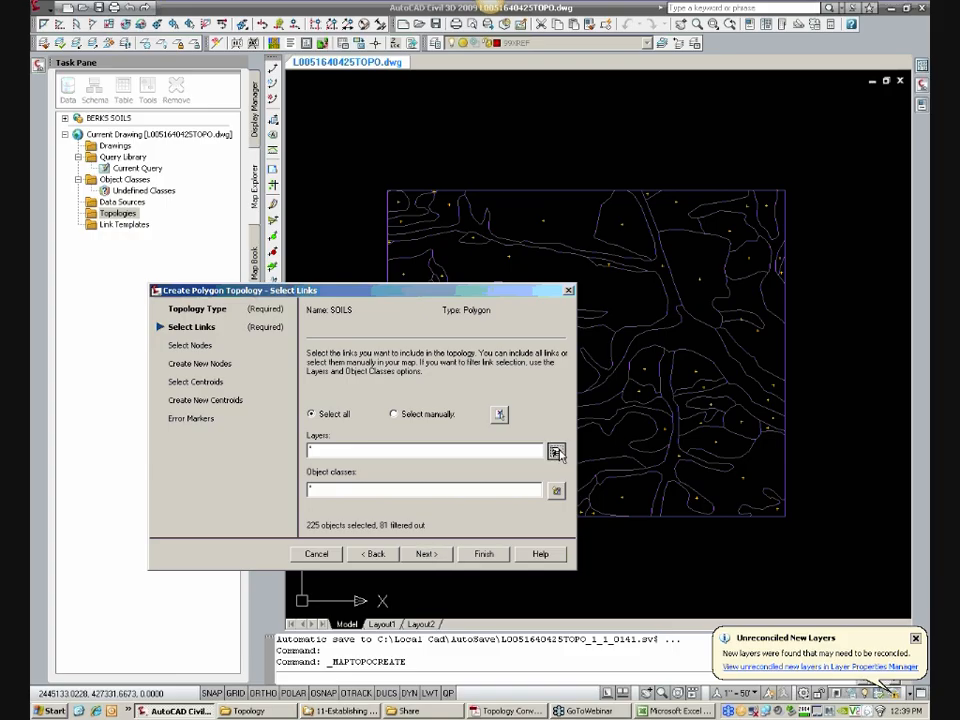
pyautogui.moveTo(485, 397); pyautogui.dragTo(493, 268)
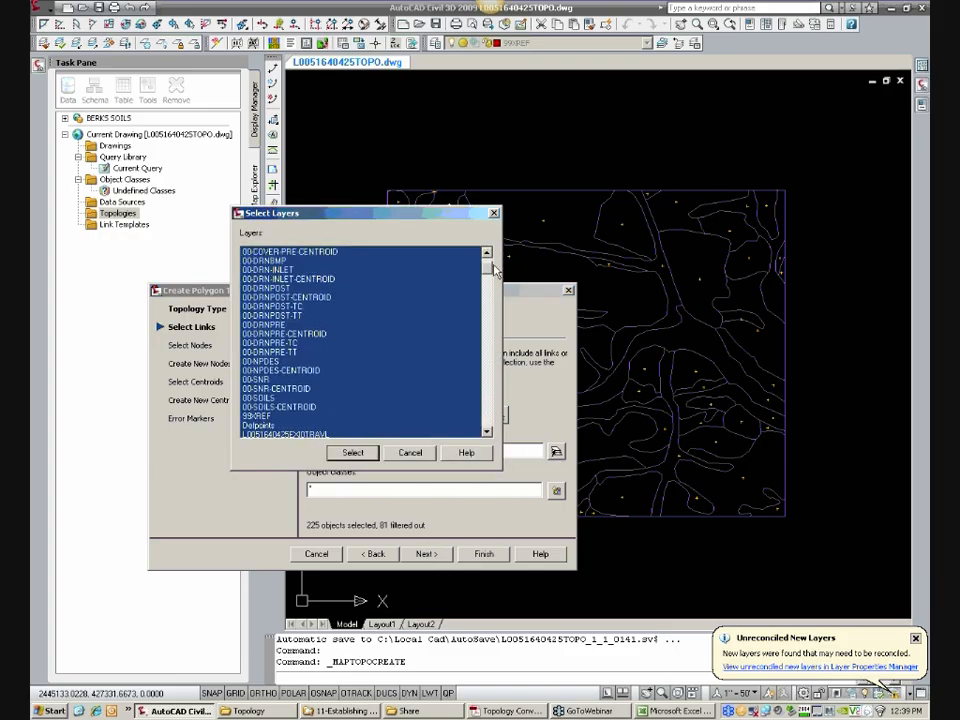
pyautogui.click(265, 397)
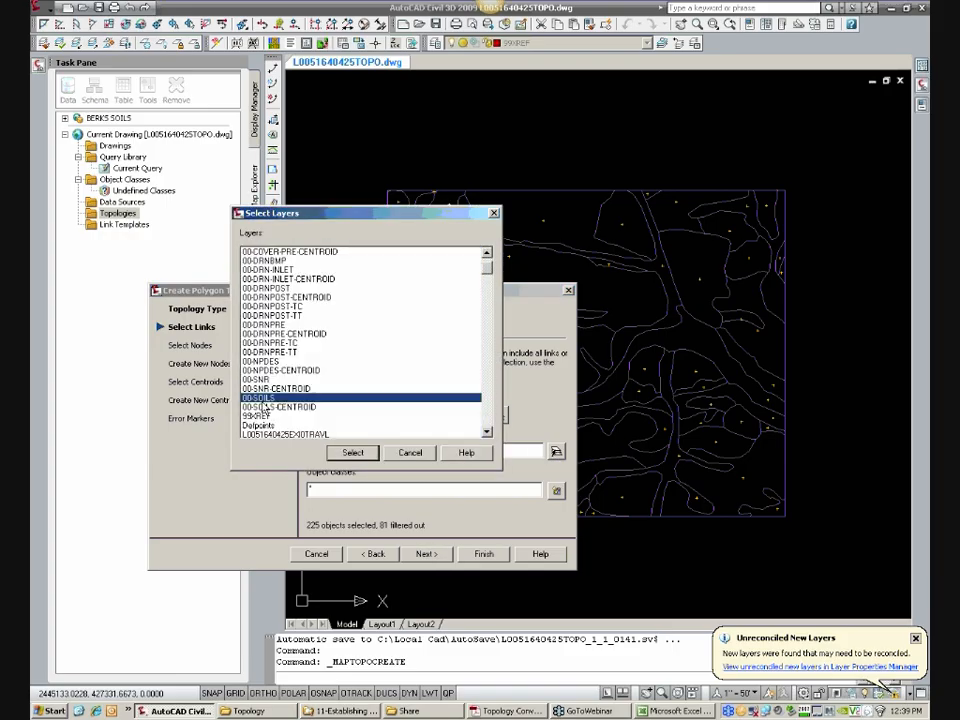
pyautogui.click(353, 453)
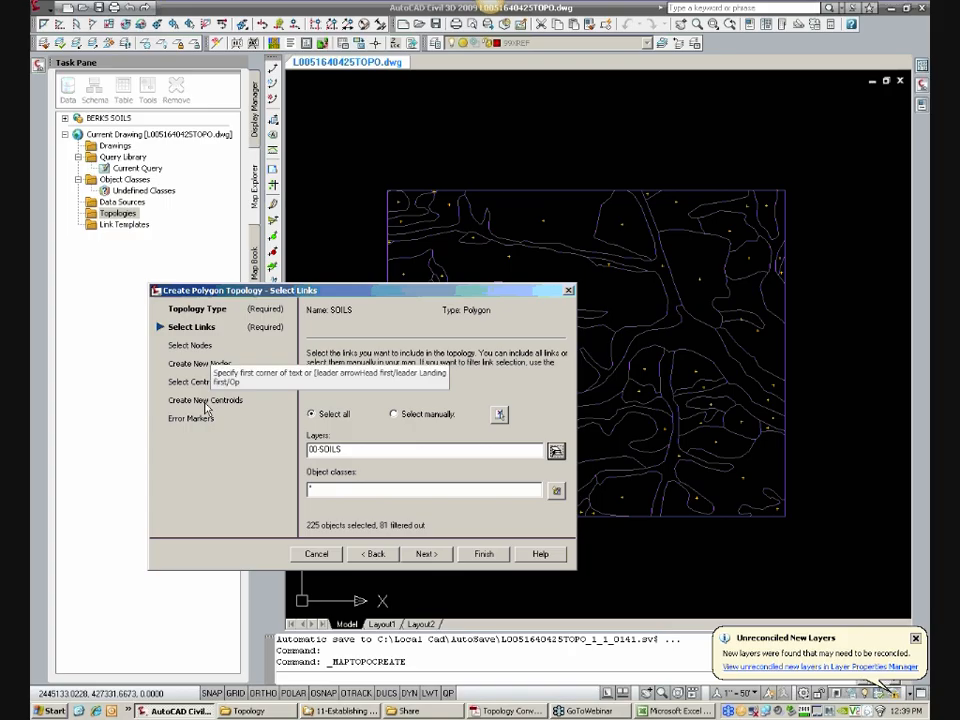
# Step: Limit the topology's centroids to all objects on layer 00-SOILS-CENTROID
pyautogui.click(206, 386)
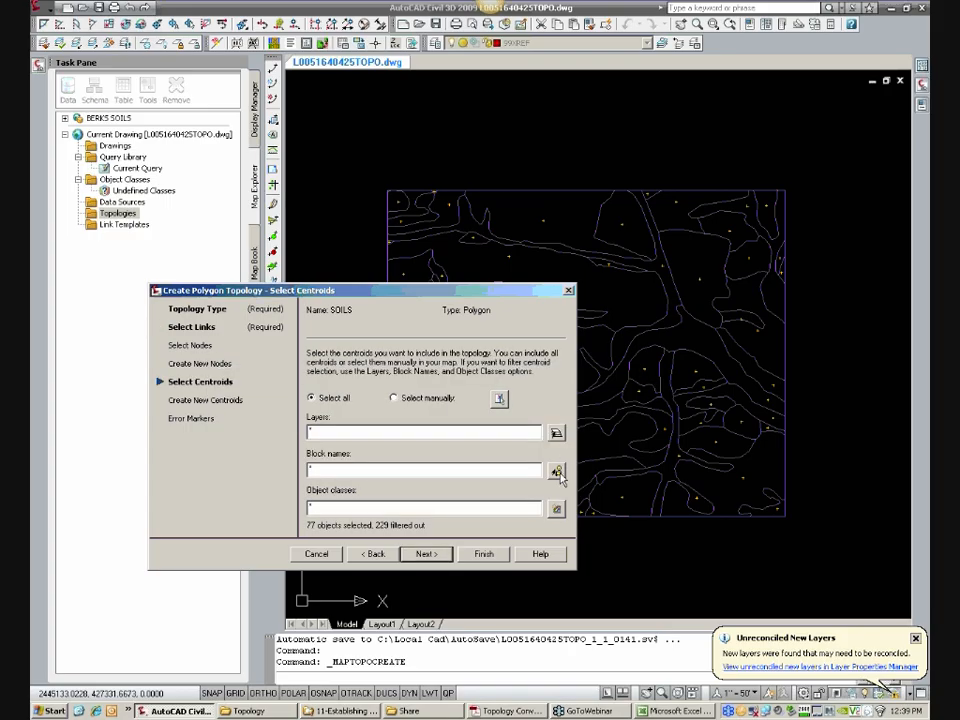
pyautogui.click(556, 432)
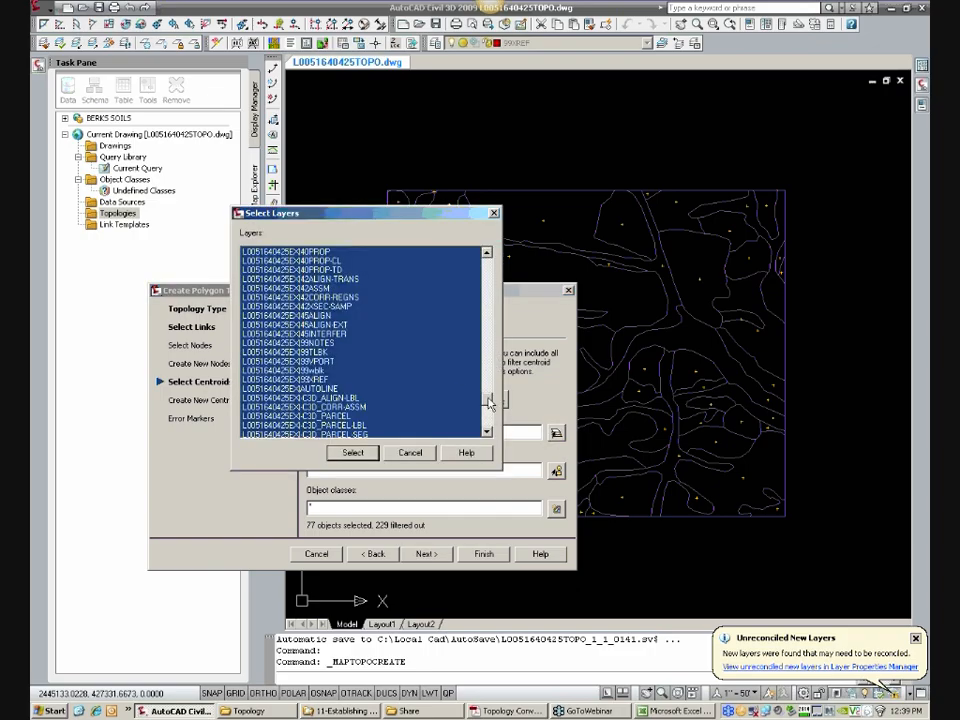
pyautogui.scroll(15, 365, 300)
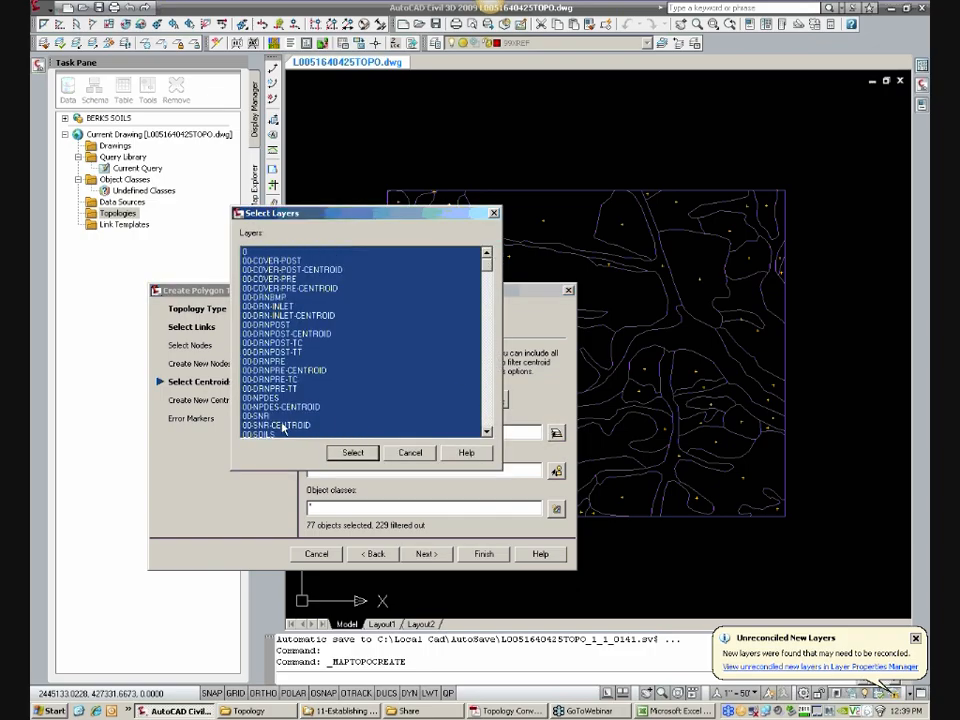
pyautogui.click(283, 426)
pyautogui.scroll(-2, 290, 410)
pyautogui.click(298, 398)
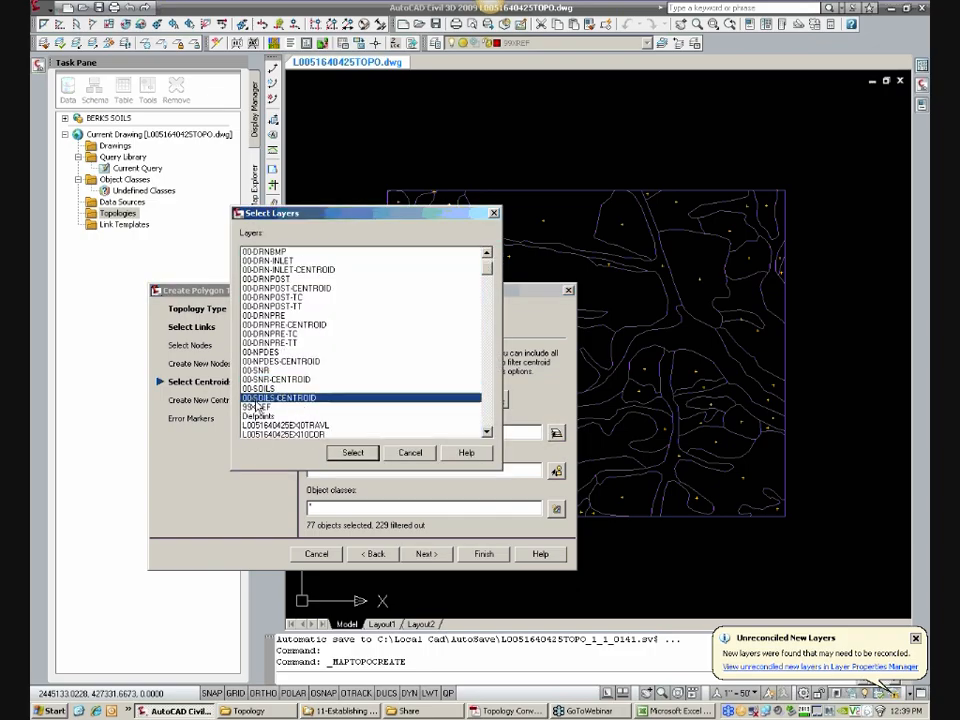
pyautogui.click(352, 455)
# Step: Turn off the creation of missing centroids and try to create the SOILS polygon topology
pyautogui.click(206, 401)
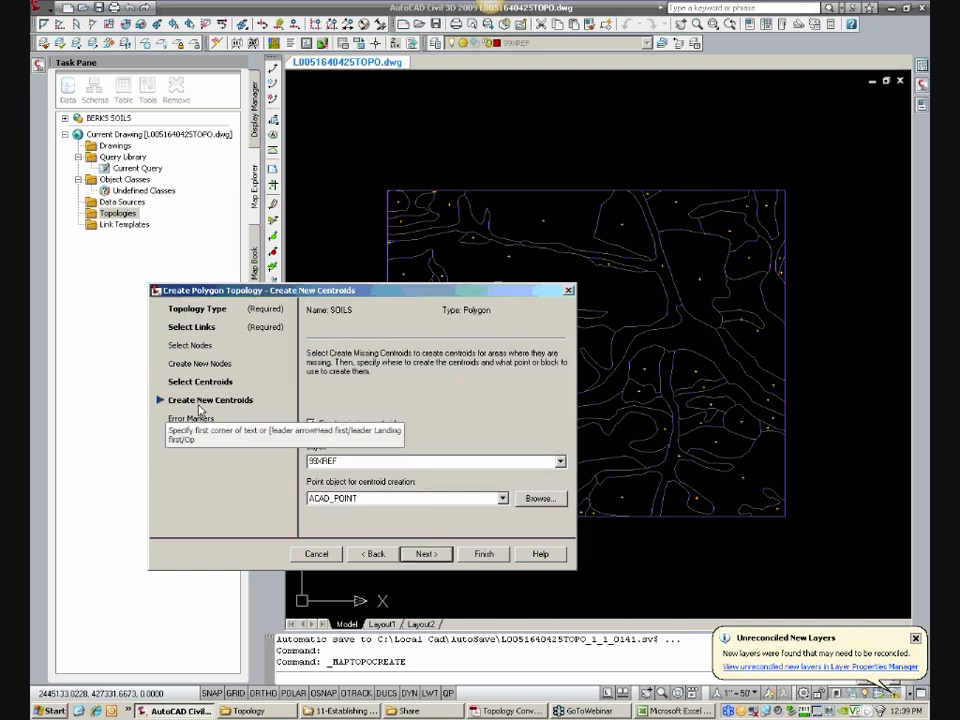
pyautogui.click(331, 424)
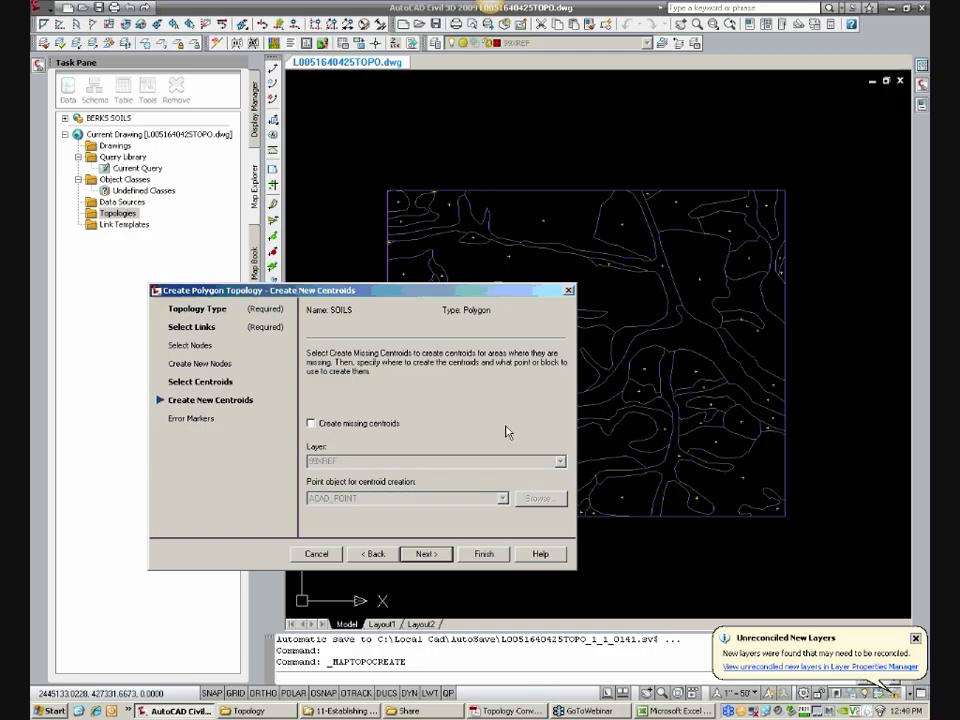
pyautogui.click(484, 554)
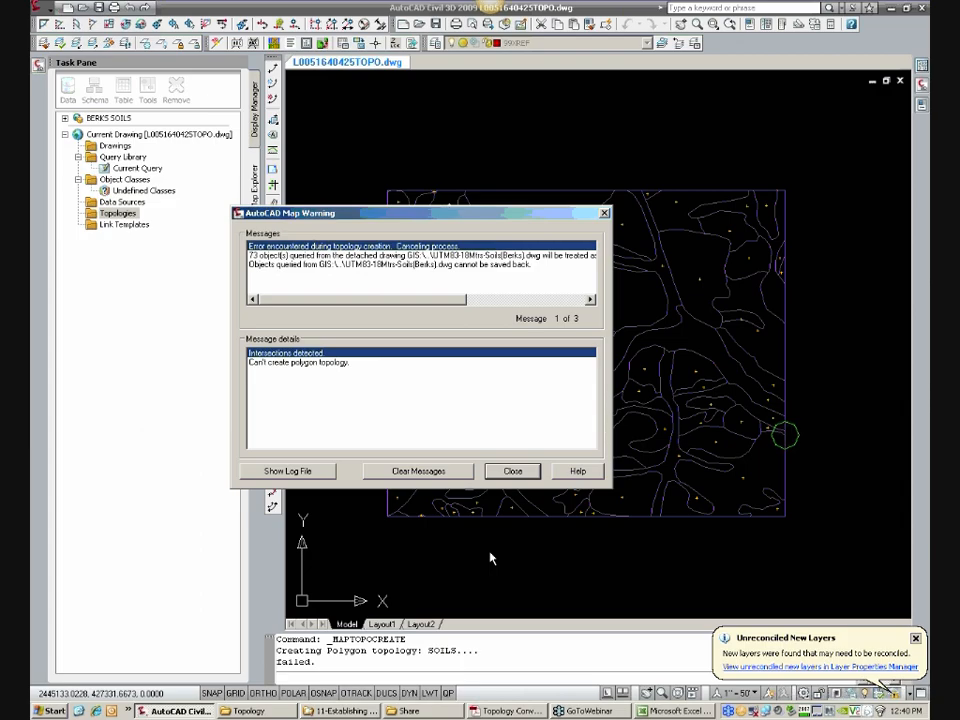
pyautogui.click(518, 475)
# Step: Erase the tiny stray segments at the marked intersection on the soils area's eastern boundary
pyautogui.scroll(10, 782, 439)
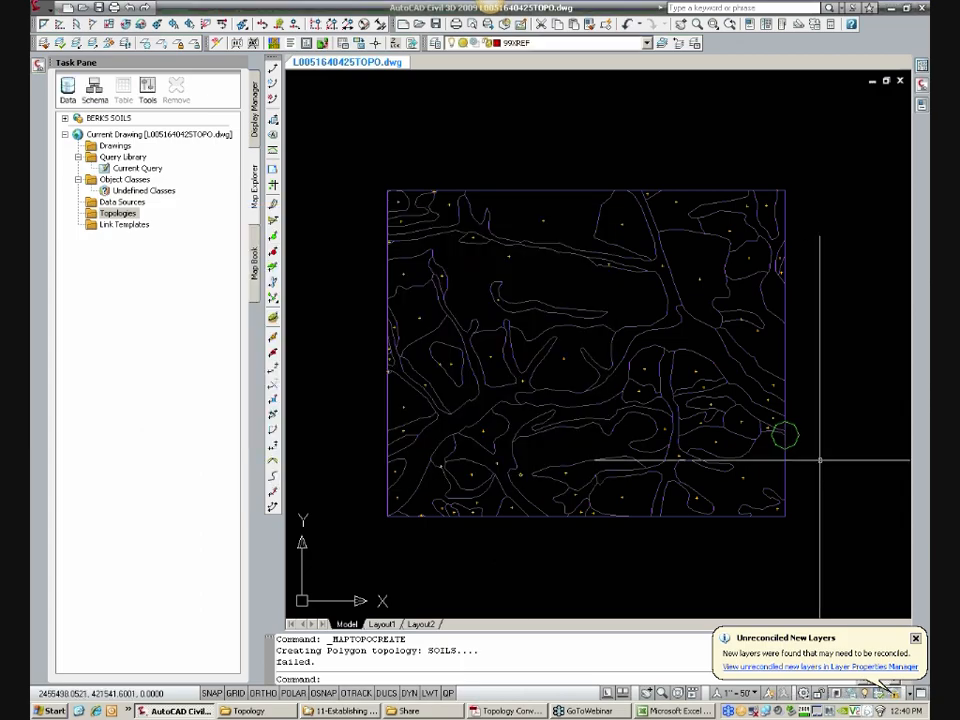
pyautogui.scroll(-5, 492, 344)
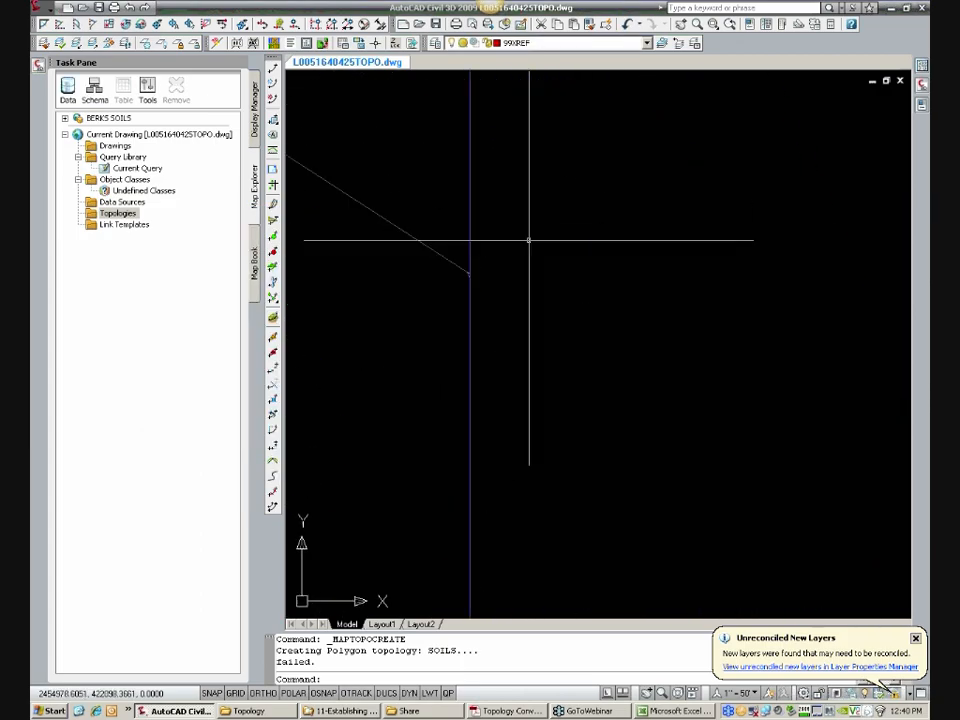
pyautogui.scroll(8, 496, 277)
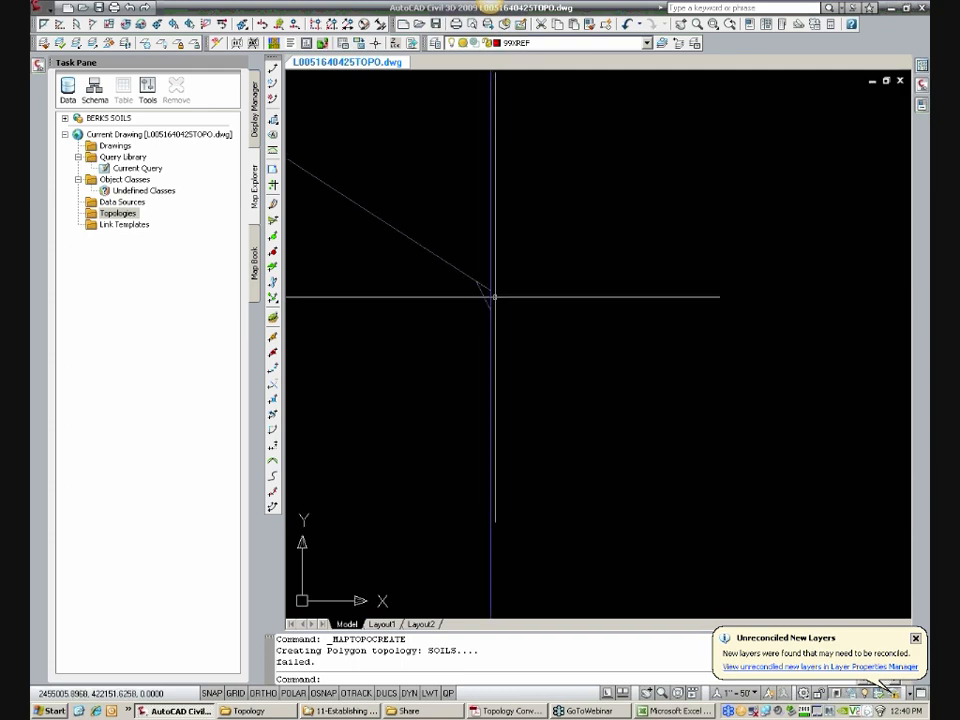
pyautogui.write('e')
pyautogui.press('Return')
pyautogui.click(452, 231)
pyautogui.click(566, 347)
pyautogui.press('Return')
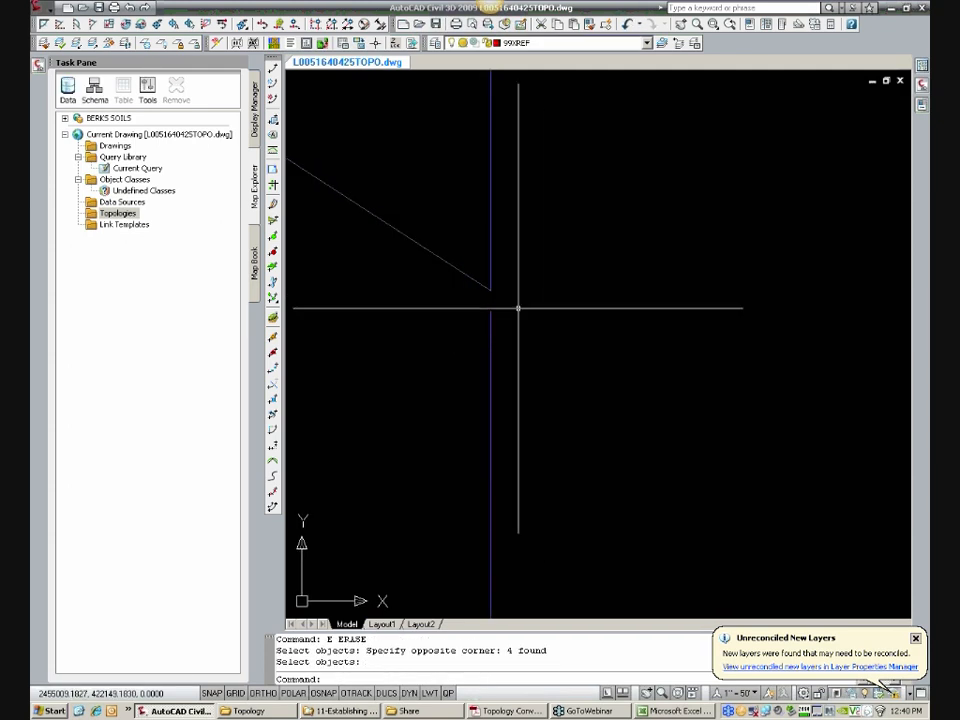
# Step: Close the gap in the eastern boundary by stretching the lower line's end to the endpoint of the upper line
pyautogui.click(494, 302)
pyautogui.click(494, 304)
pyautogui.click(493, 306)
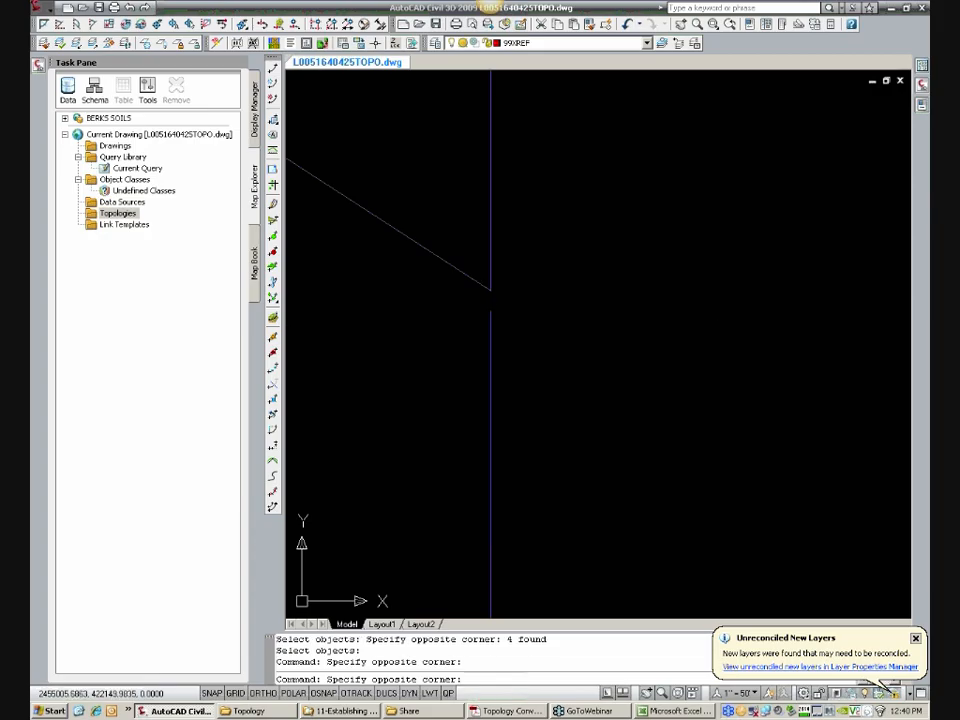
pyautogui.click(489, 325)
pyautogui.click(490, 311)
pyautogui.write('END')
pyautogui.press('Return')
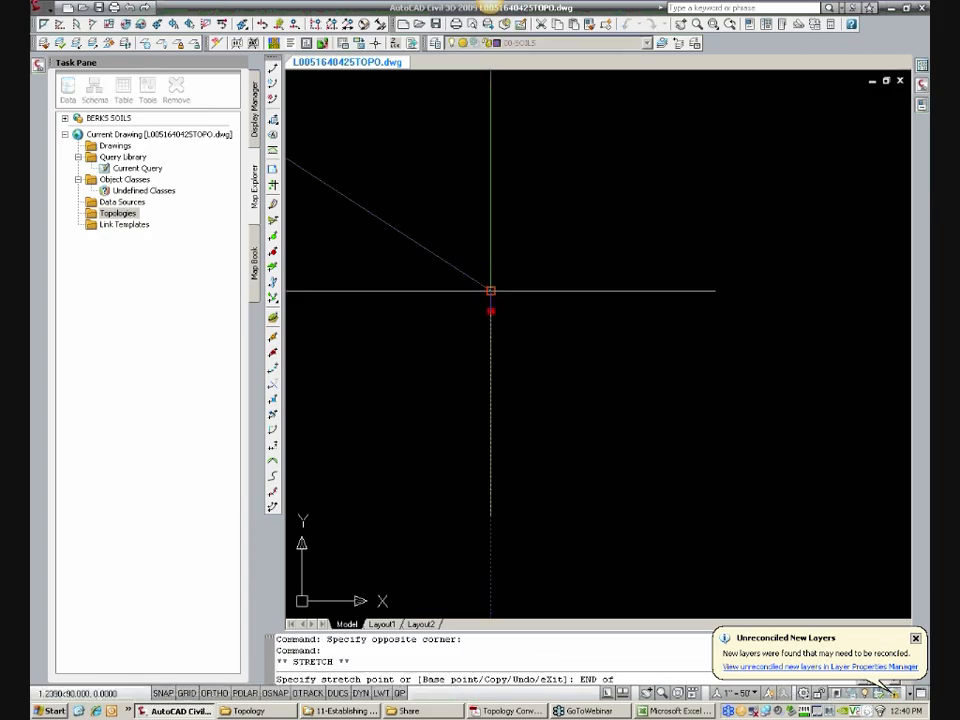
pyautogui.click(490, 291)
pyautogui.press('Escape')
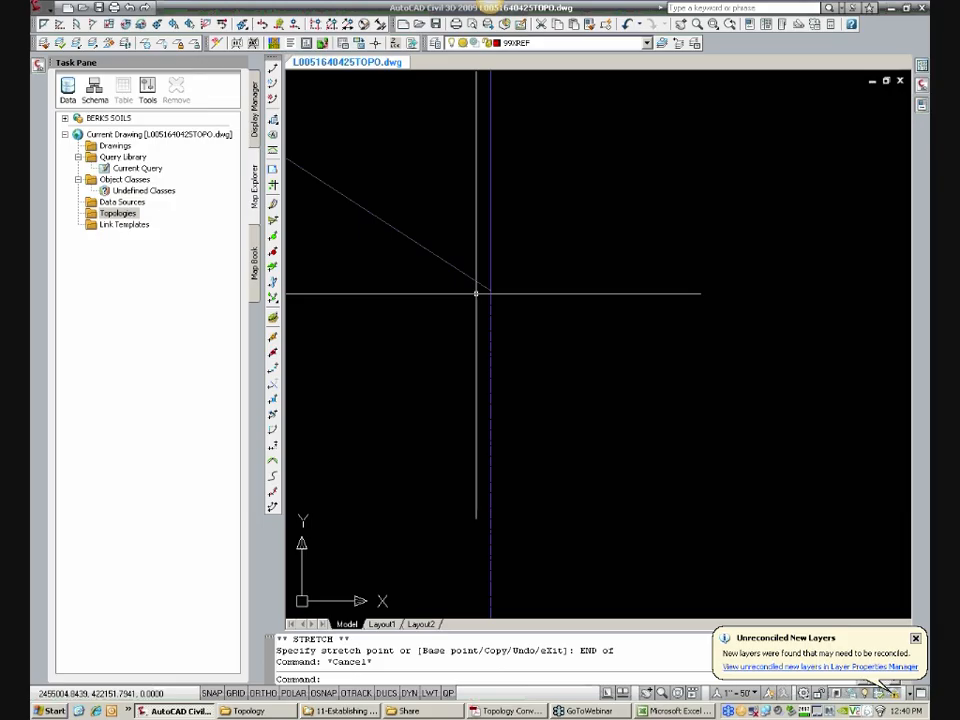
# Step: Measure the distance from the repaired boundary junction down to about where the stray segments ended
pyautogui.write('DI')
pyautogui.press('Return')
pyautogui.click(490, 291)
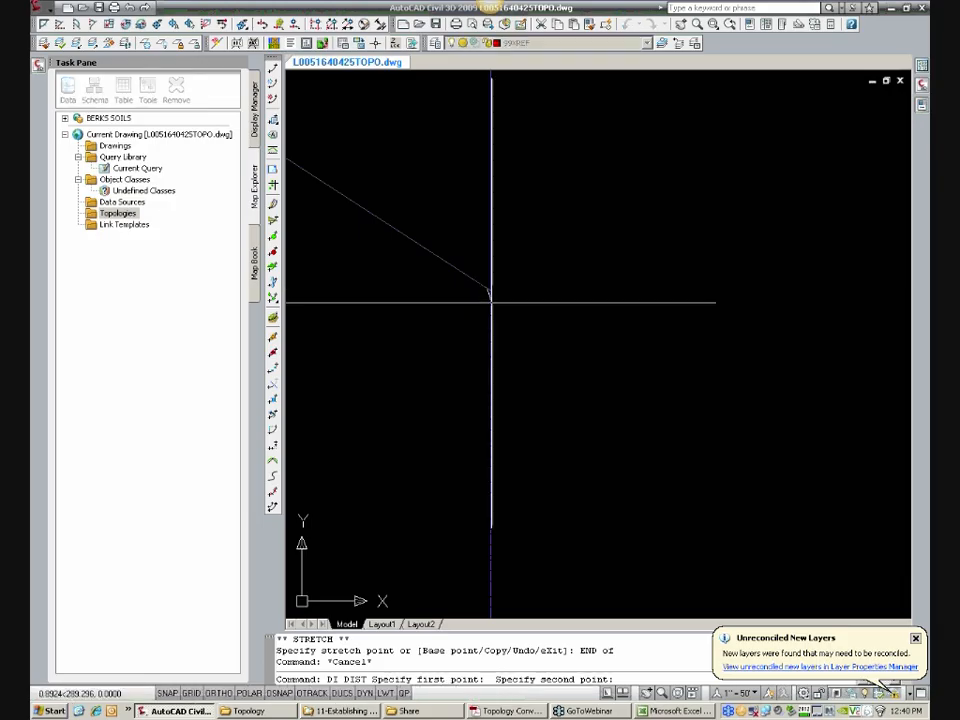
pyautogui.click(494, 343)
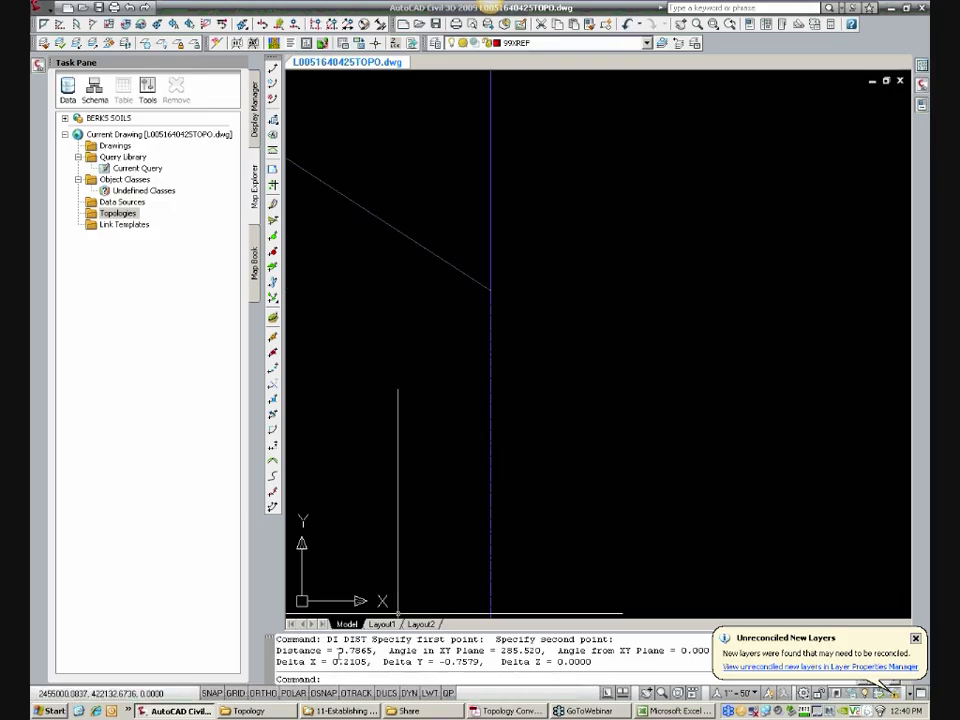
pyautogui.doubleClick(355, 650)
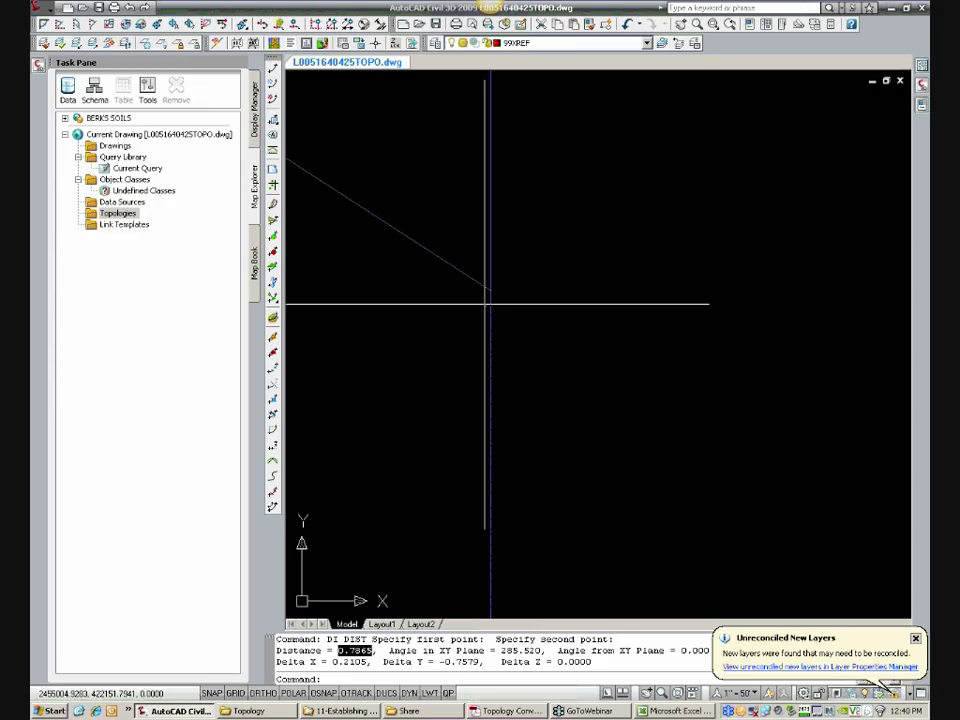
pyautogui.press('Escape')
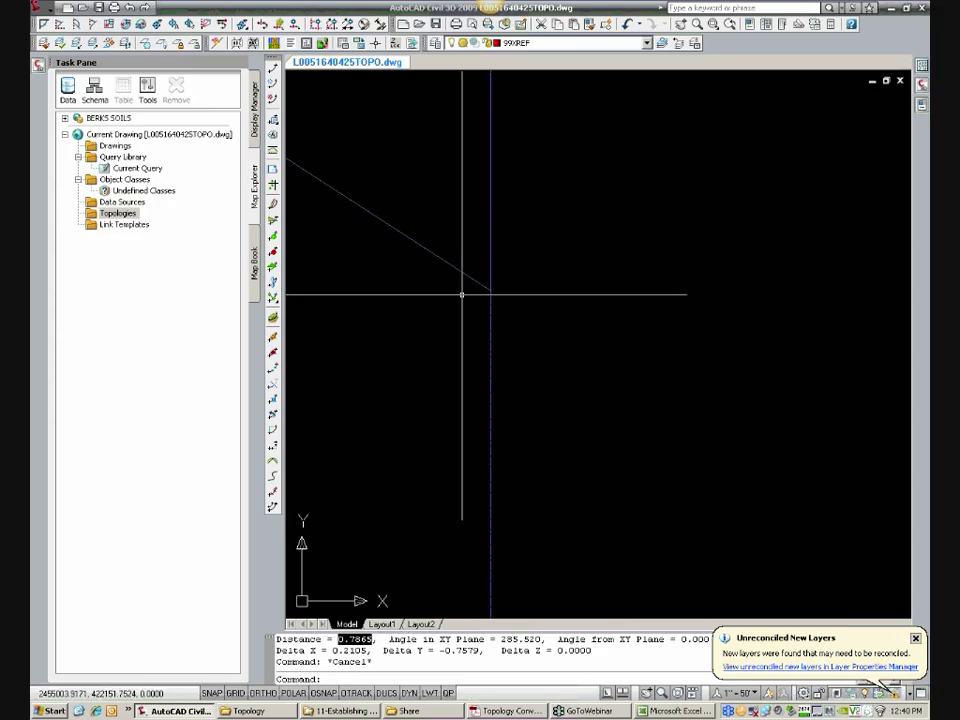
# Step: Move out from the repaired eastern boundary junction and frame the whole soils area
pyautogui.scroll(-10, 472, 293)
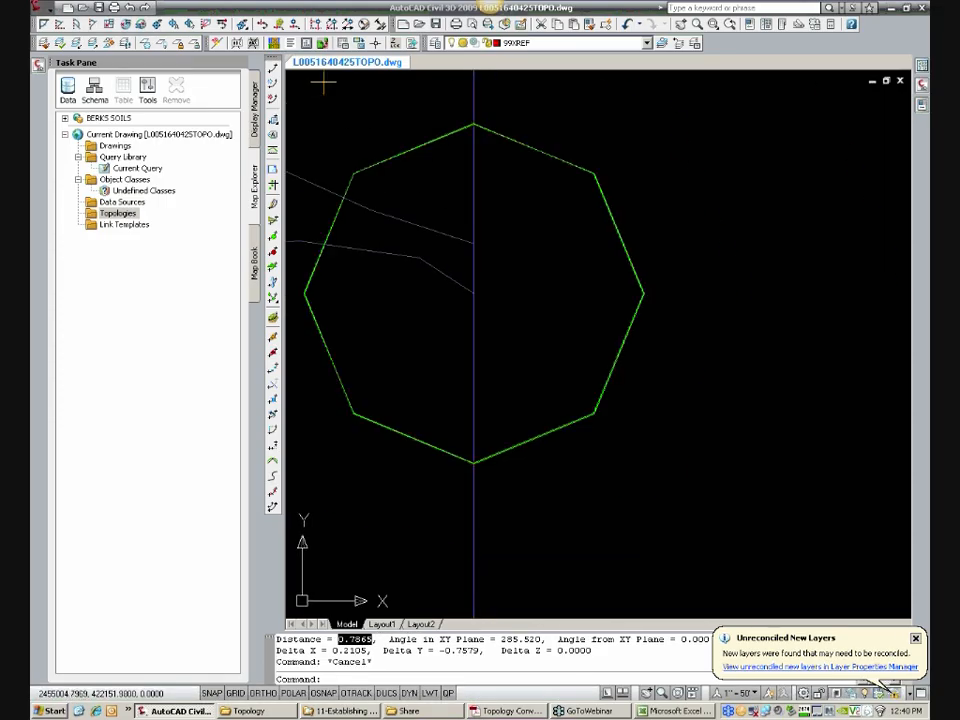
pyautogui.scroll(-6, 473, 293)
pyautogui.moveTo(474, 293); pyautogui.dragTo(714, 339, button='middle')
pyautogui.moveTo(525, 330); pyautogui.dragTo(630, 334, button='middle')
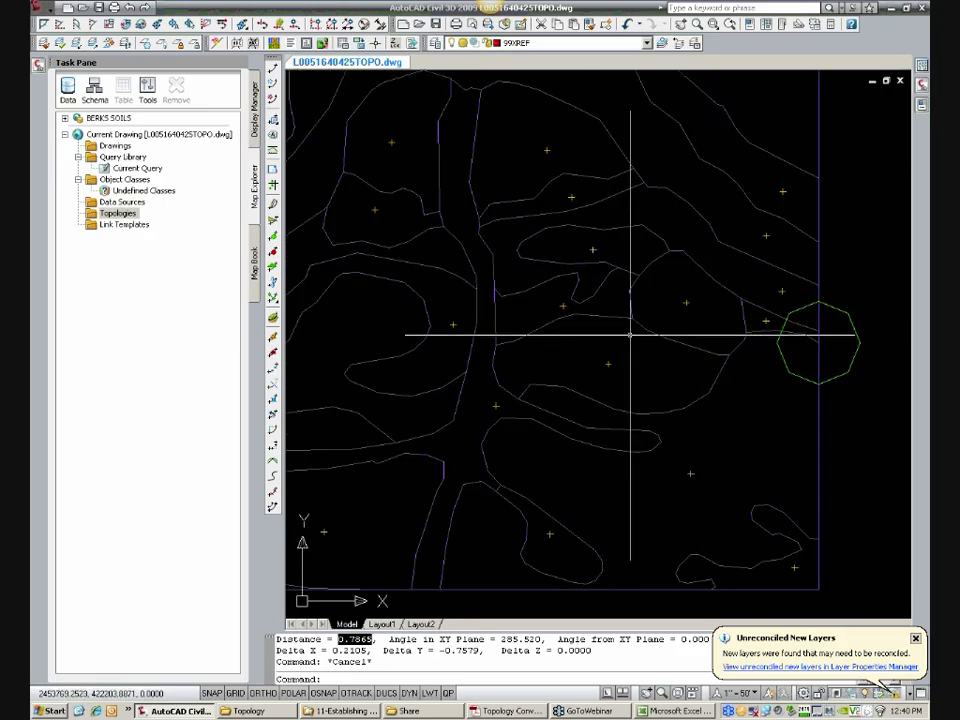
pyautogui.write('z')
pyautogui.press('Return')
pyautogui.write('e')
pyautogui.press('Return')
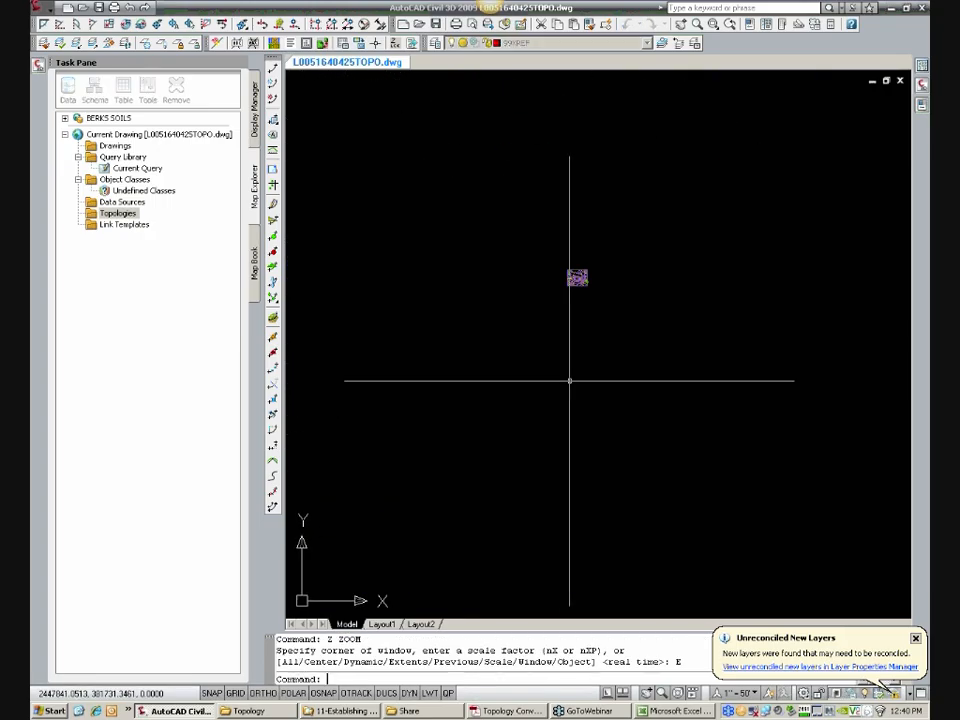
pyautogui.write('z')
pyautogui.press('Return')
pyautogui.click(514, 246)
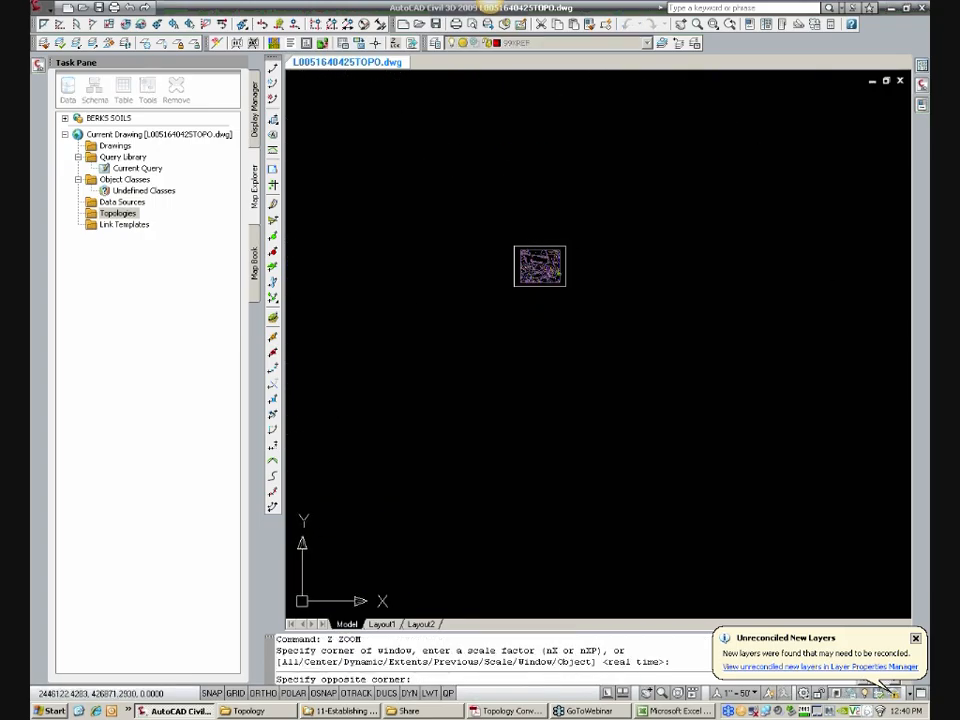
pyautogui.click(566, 287)
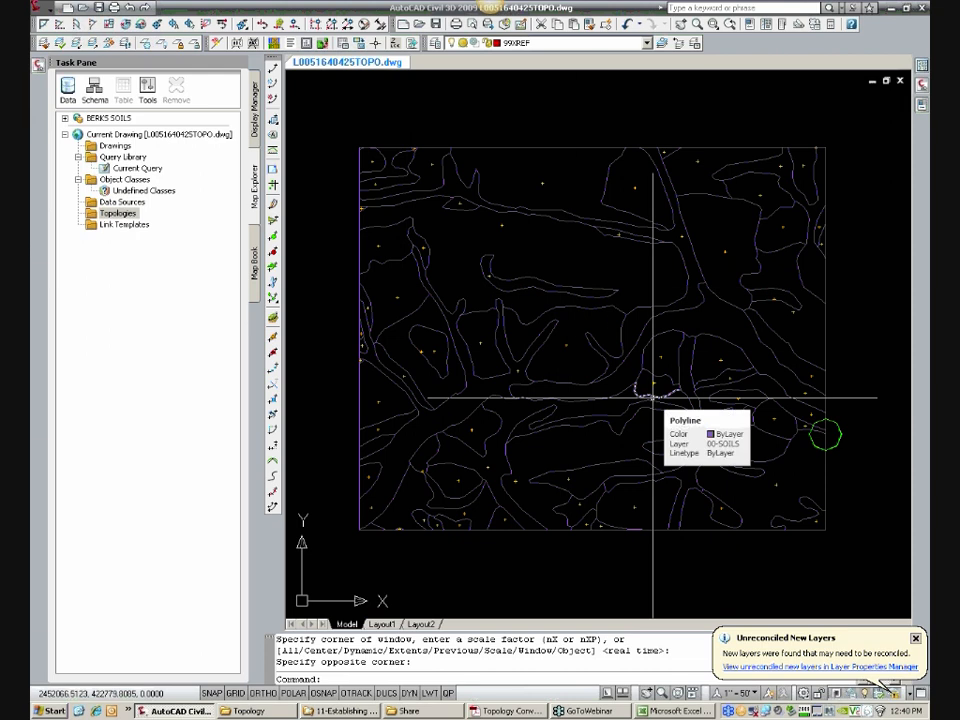
# Step: Run MAPCLEAN again on all objects of the 00-SOILS layer with the existing cleanup settings
pyautogui.write('MAPCL')
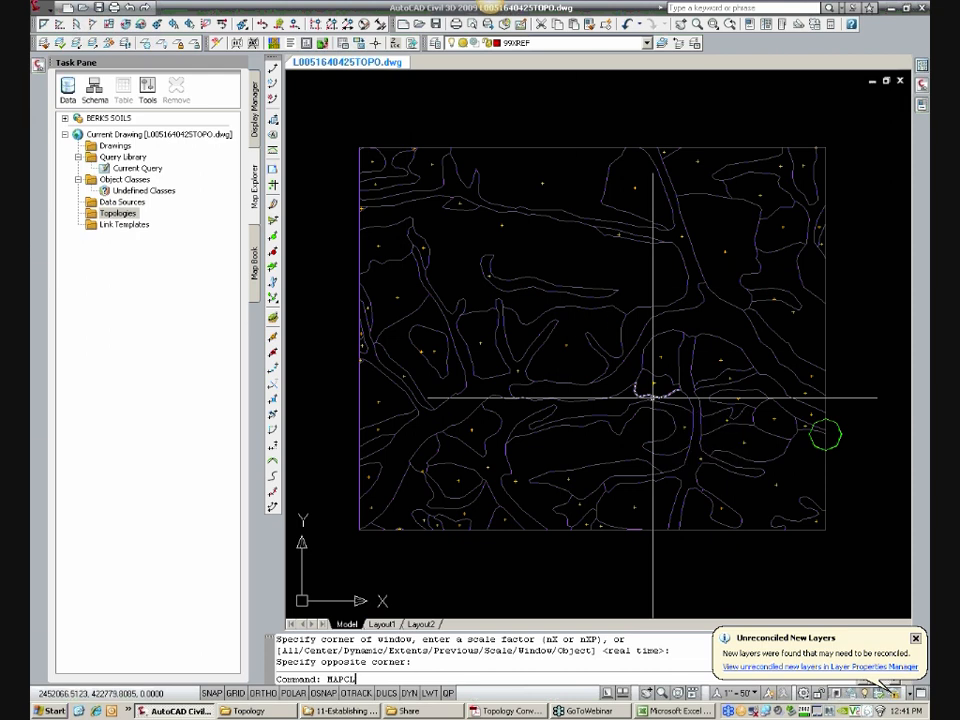
pyautogui.write('EAN')
pyautogui.press('Return')
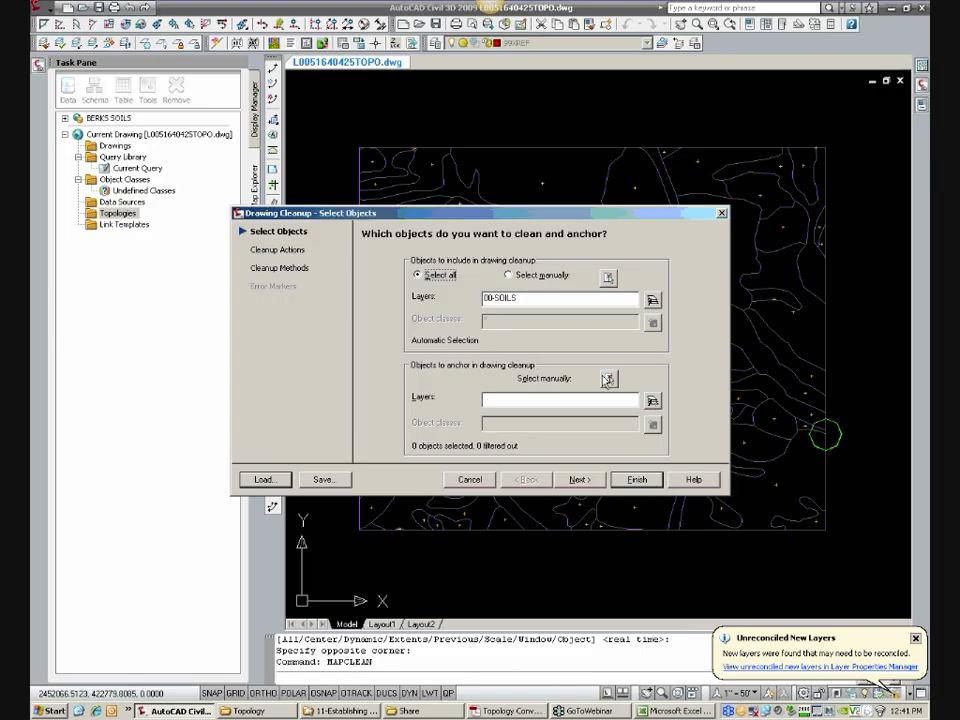
pyautogui.click(637, 480)
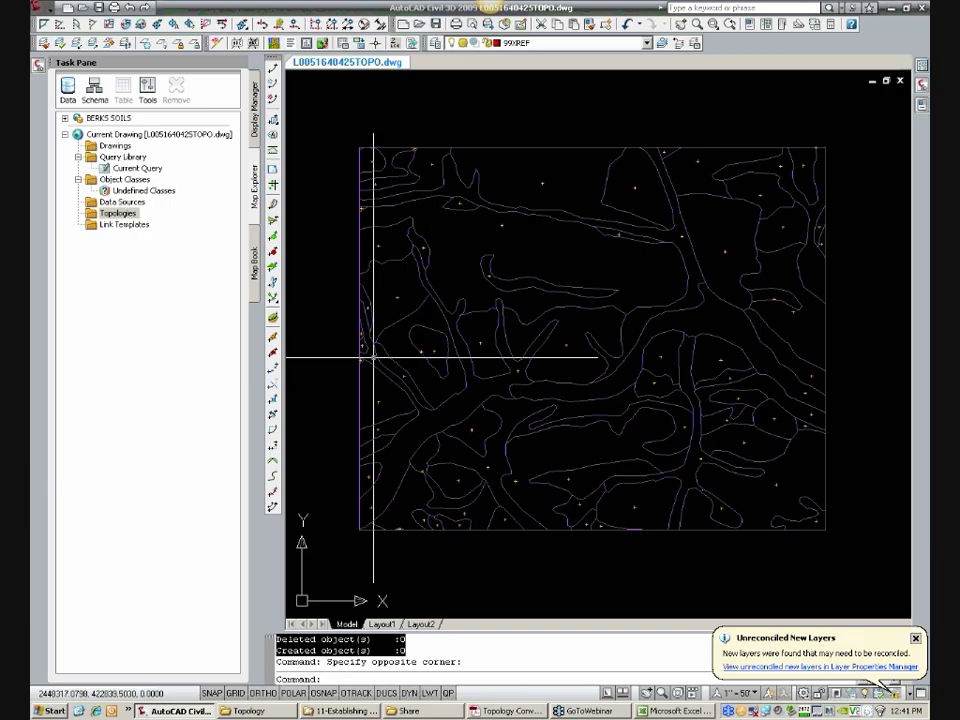
# Step: Try to create the SOILS polygon topology from the 00-SOILS links and 00-SOILS-CENTROID centroids, without creating missing centroids
pyautogui.rightClick(119, 214)
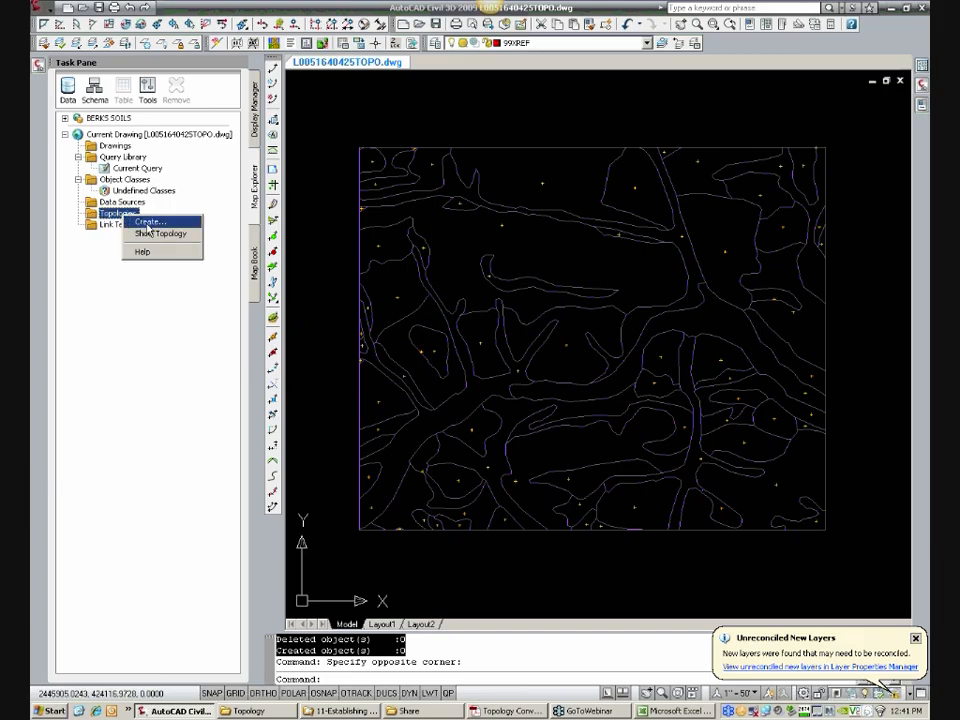
pyautogui.click(148, 222)
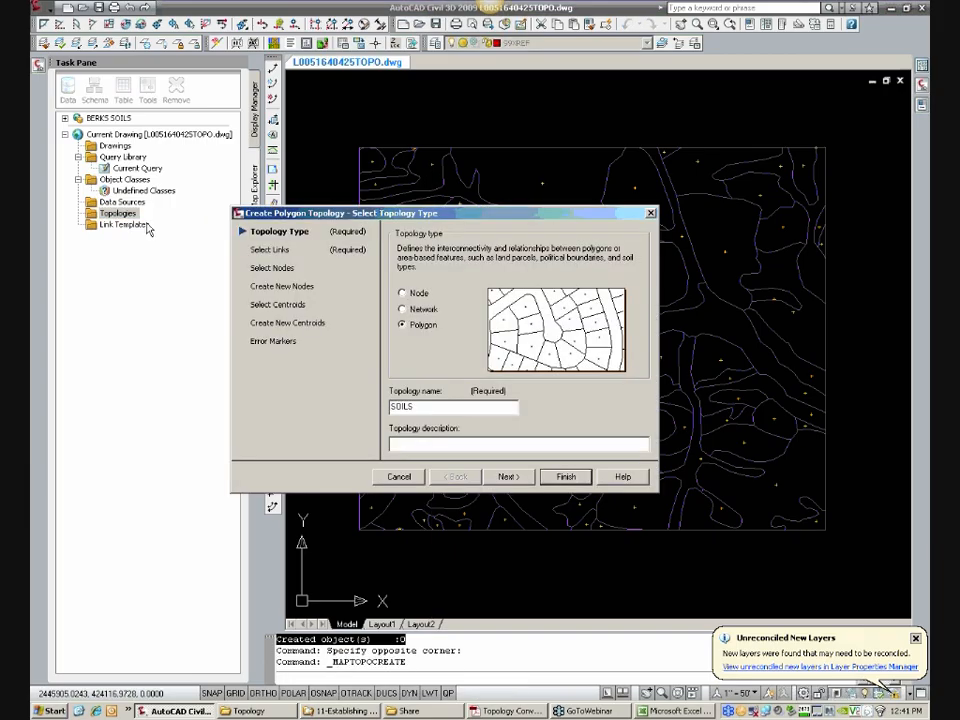
pyautogui.click(300, 324)
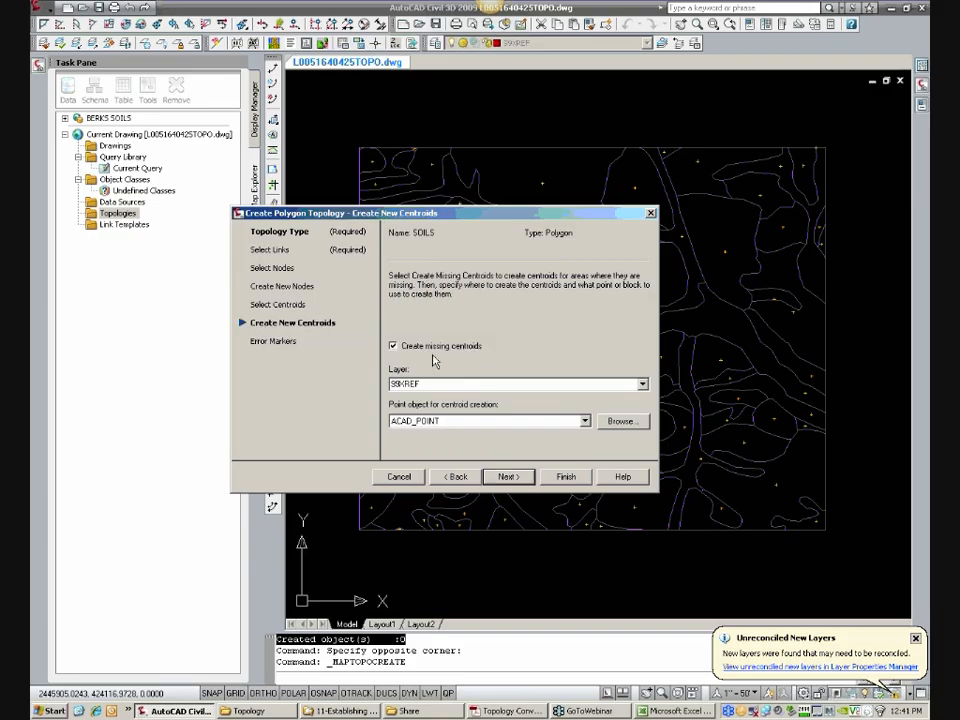
pyautogui.click(437, 347)
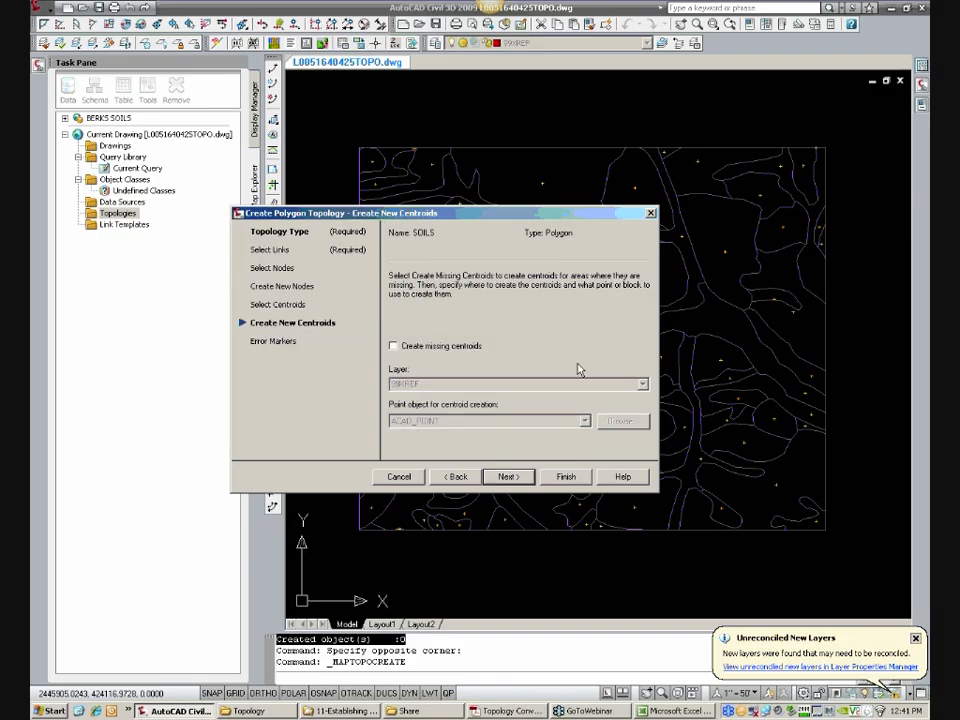
pyautogui.click(278, 304)
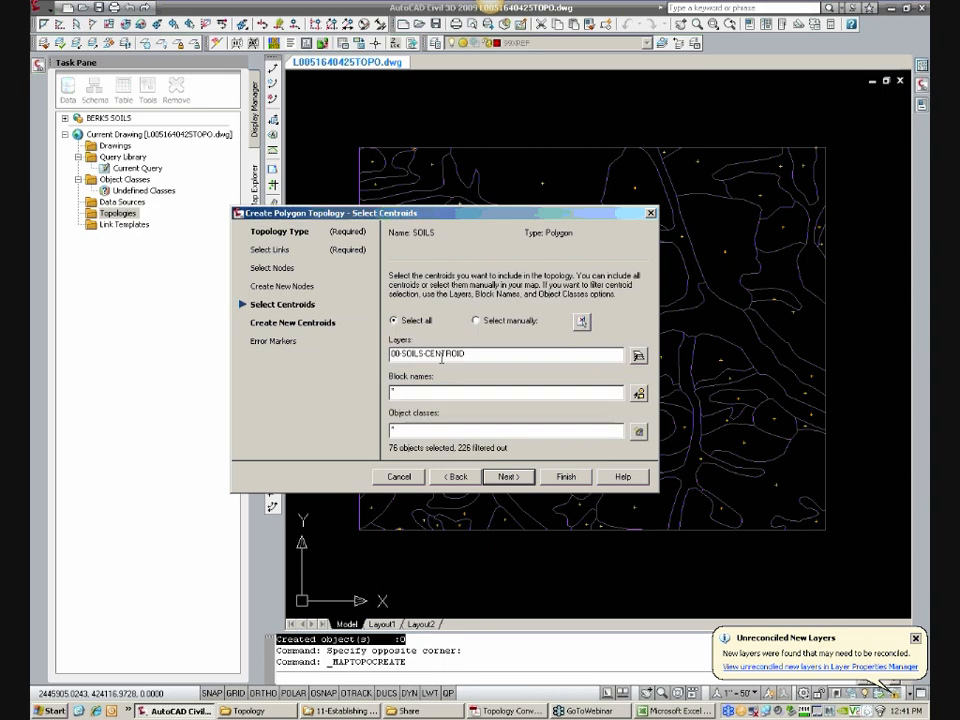
pyautogui.click(270, 249)
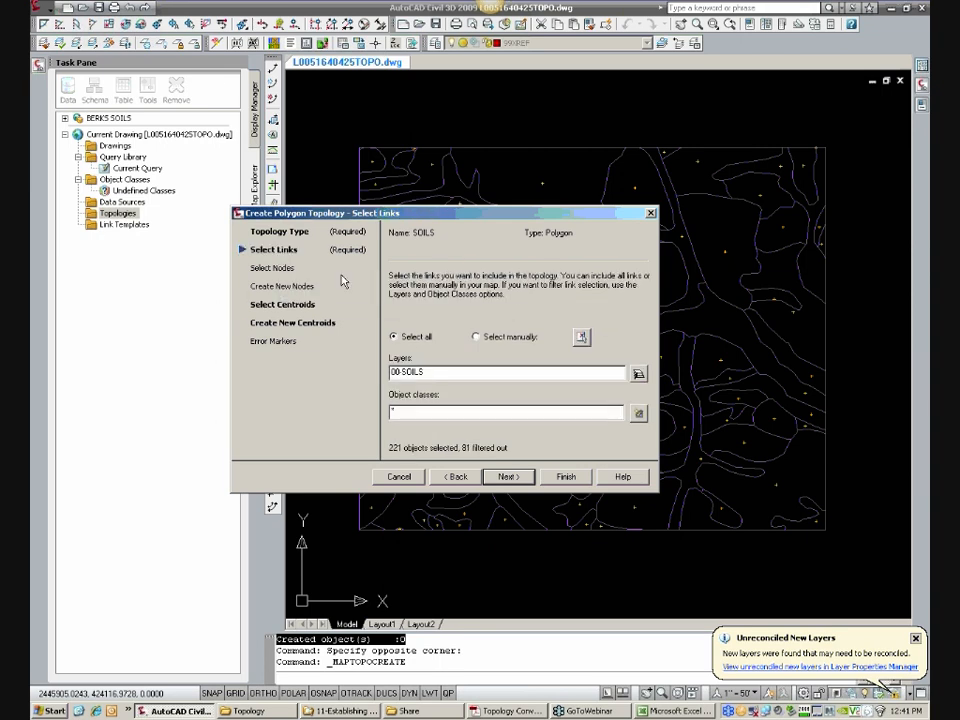
pyautogui.click(571, 478)
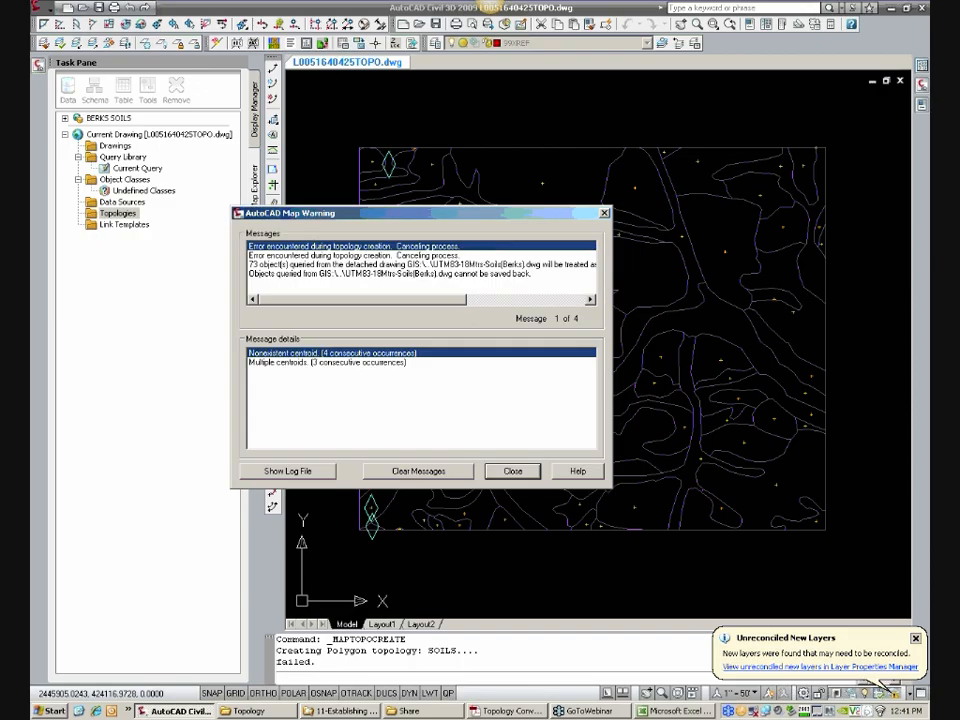
pyautogui.click(526, 474)
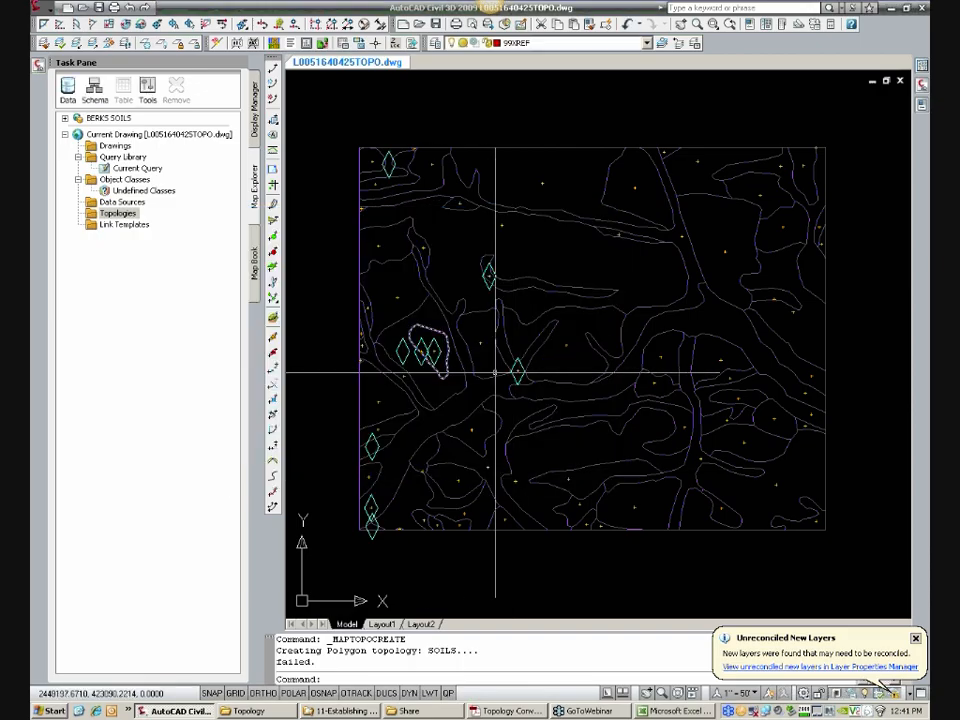
# Step: Examine the extent of the long branching soil polygon near the southwestern error markers using the soilmu_a_pa011 map layer
pyautogui.moveTo(423, 442); pyautogui.dragTo(484, 420, button='middle')
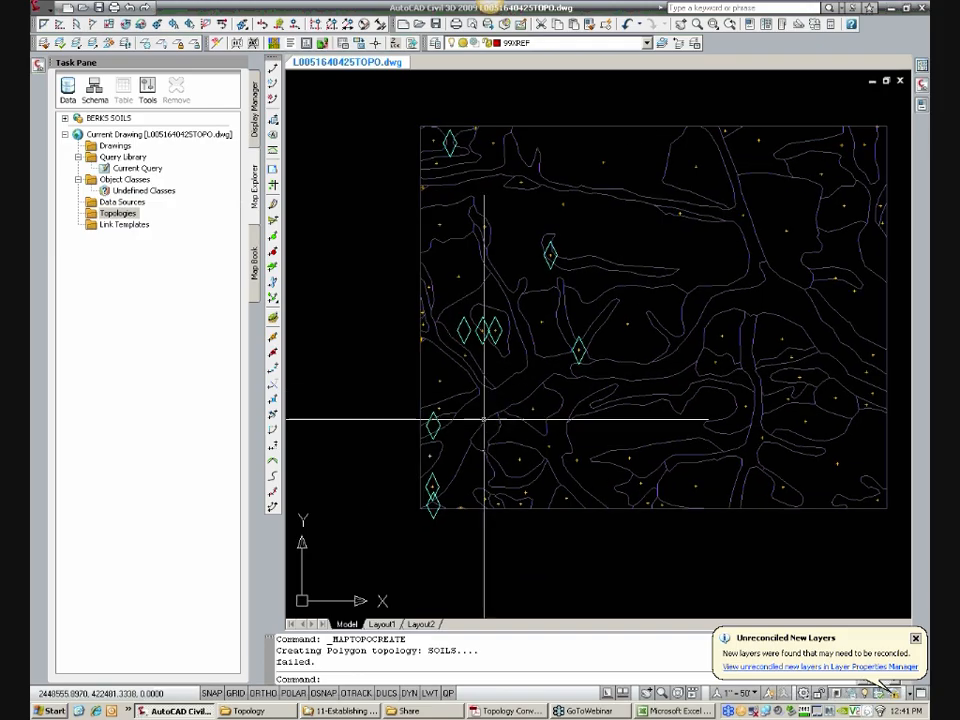
pyautogui.scroll(2, 467, 449)
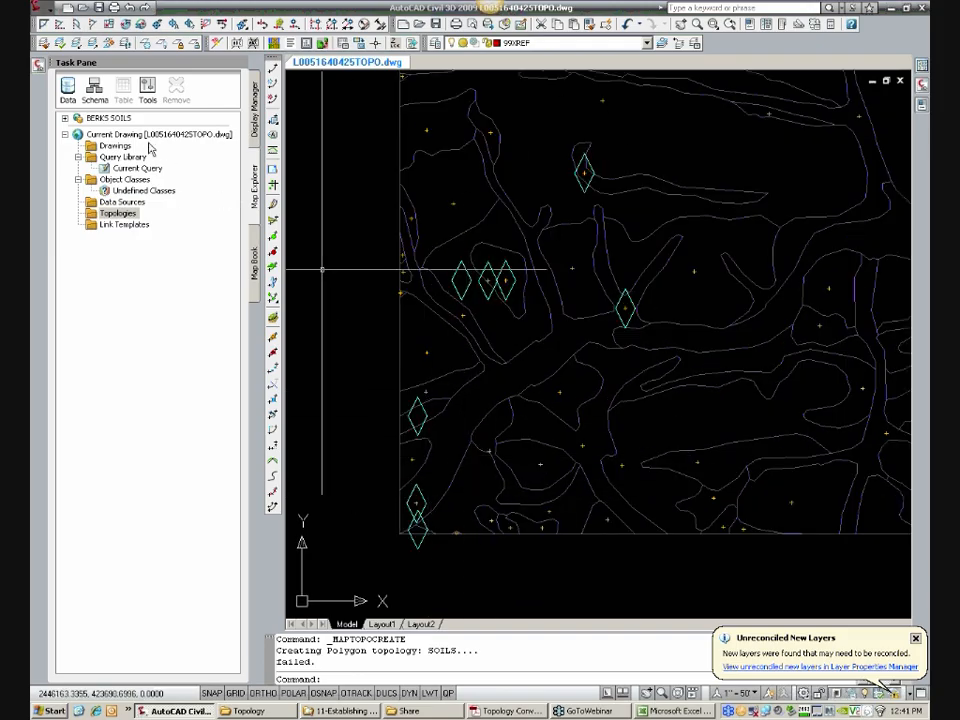
pyautogui.click(255, 128)
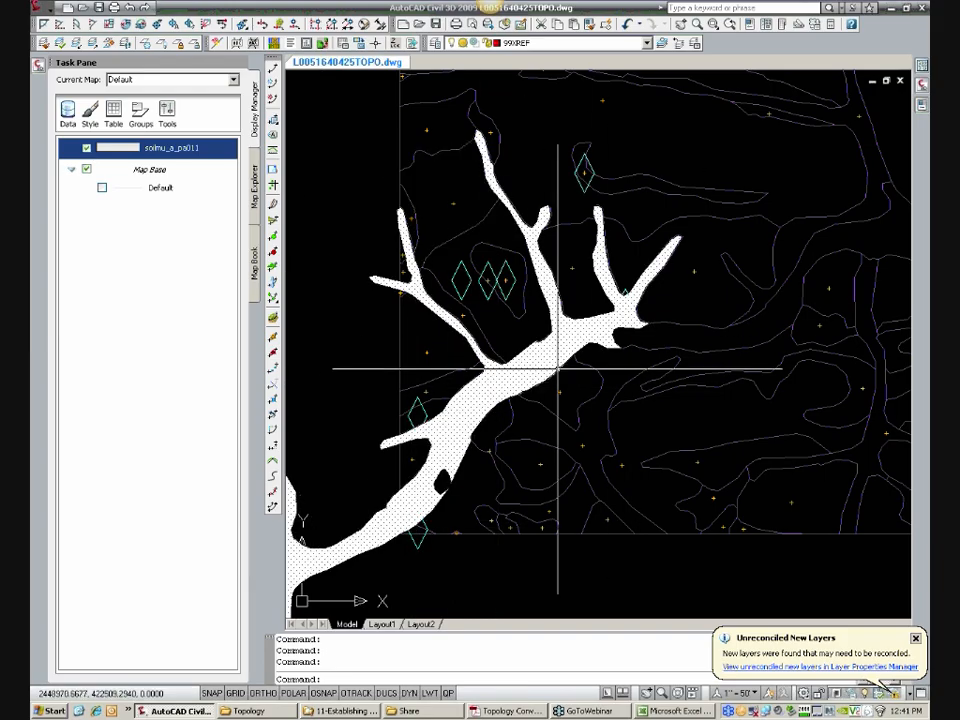
pyautogui.press('Escape')
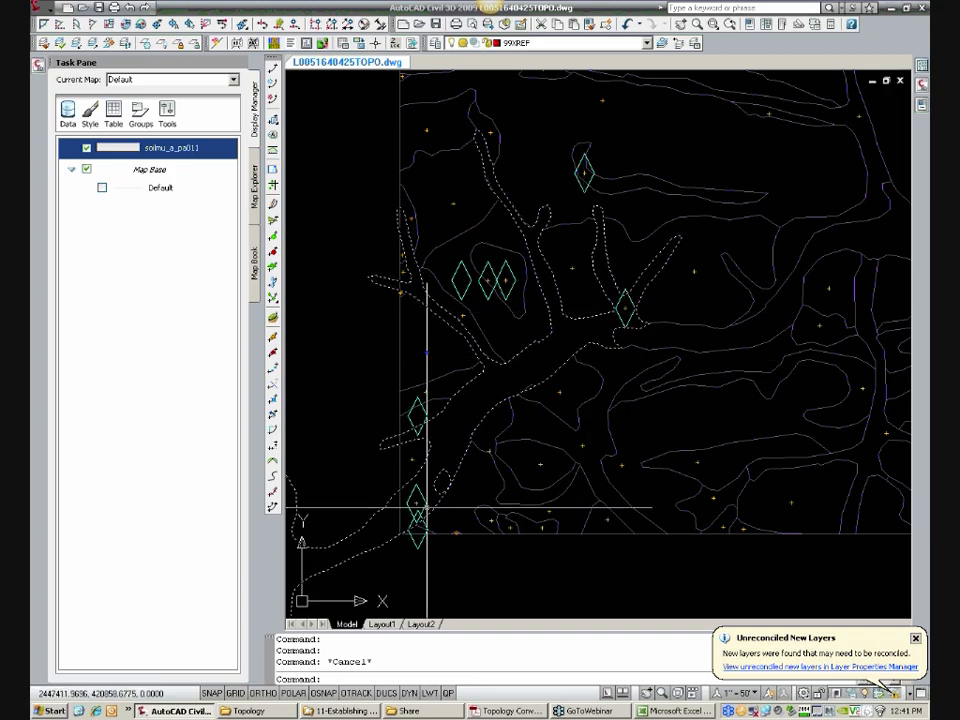
pyautogui.moveTo(473, 433); pyautogui.dragTo(427, 454, button='middle')
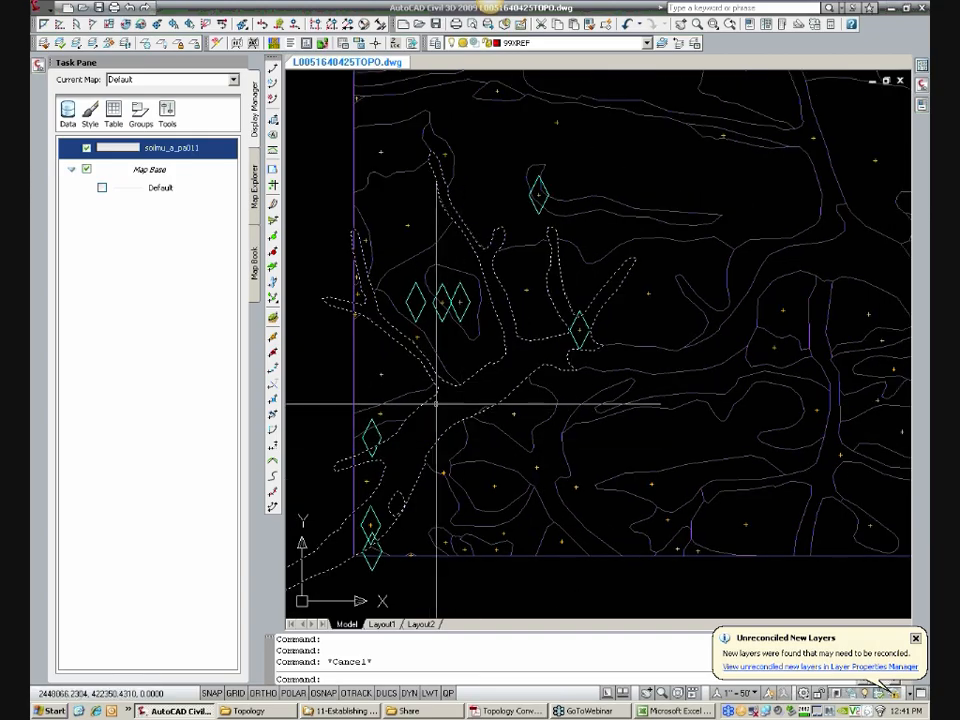
# Step: Open the soilmu_a_pa011 data table and look up the record of the long branching soil polygon
pyautogui.rightClick(174, 147)
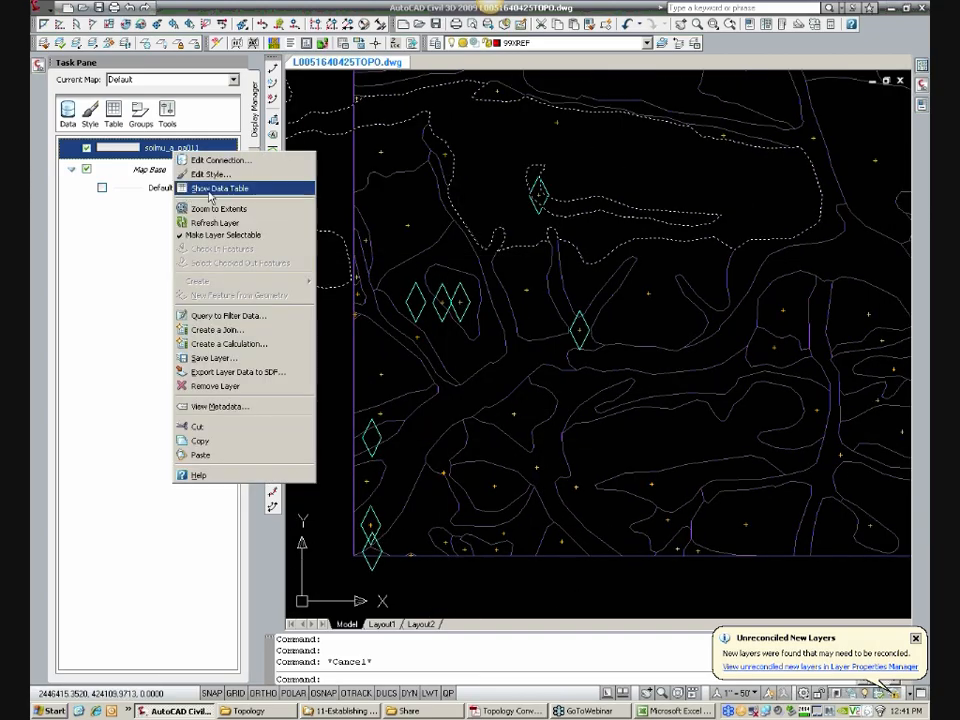
pyautogui.click(205, 188)
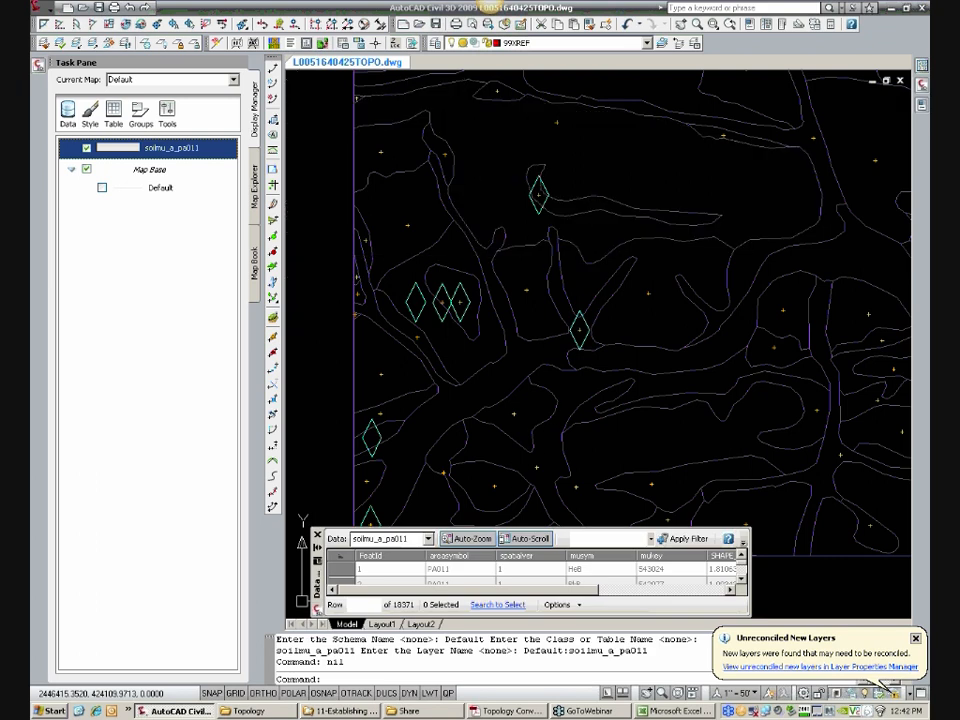
pyautogui.moveTo(515, 482); pyautogui.dragTo(549, 432, button='middle')
pyautogui.click(428, 432)
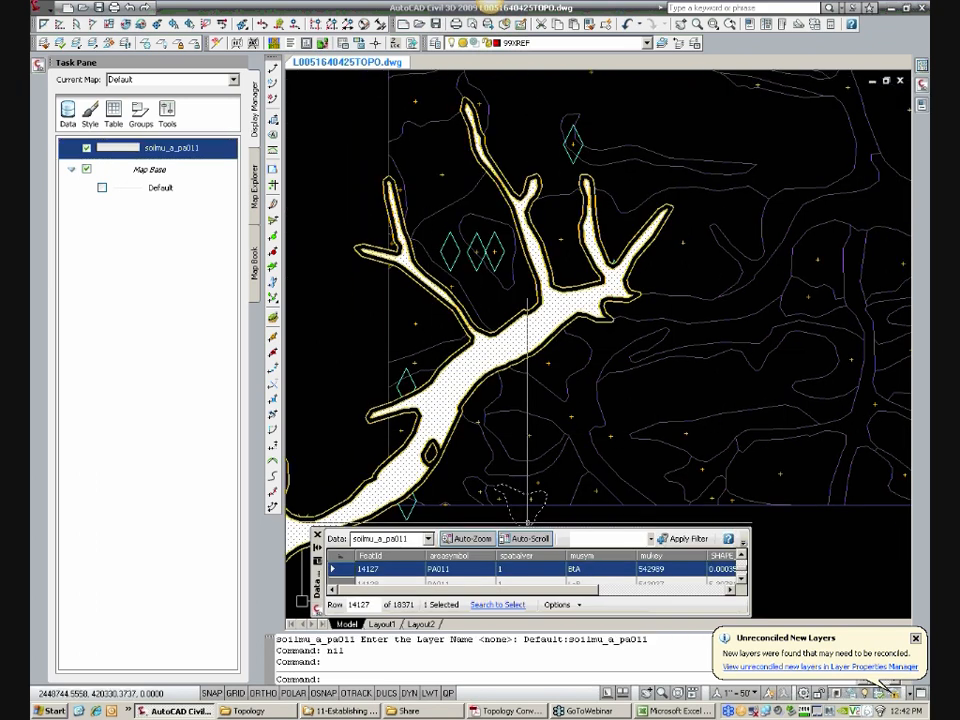
# Step: Check the MUSYM soil type of the centroid point inside the upper marker at the soils area's southwestern corner
pyautogui.scroll(5, 500, 490)
pyautogui.press('Escape')
pyautogui.press('Escape')
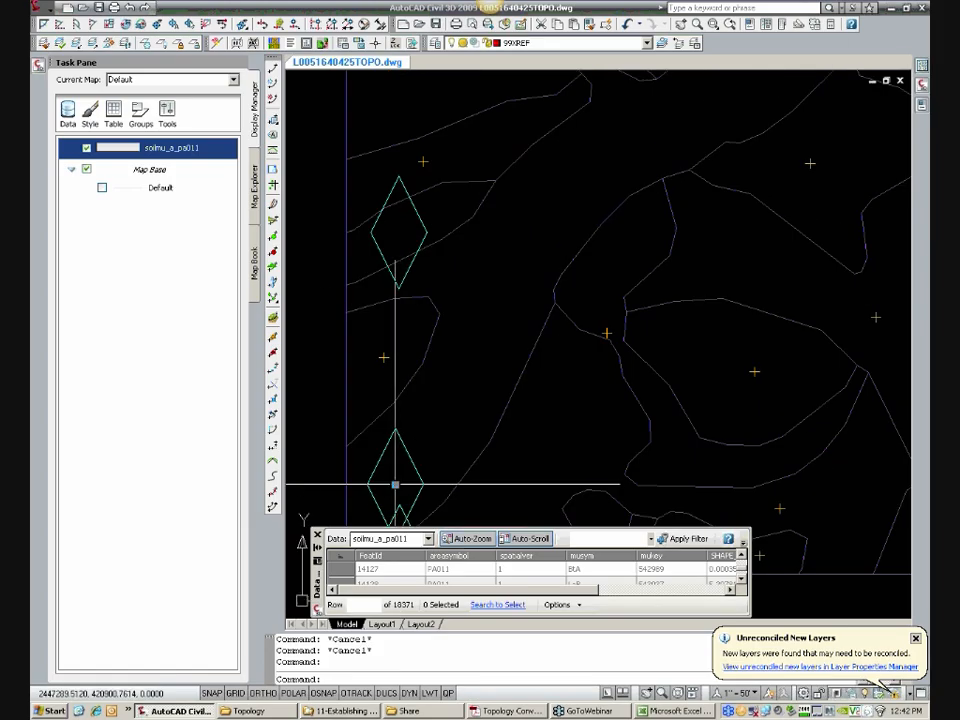
pyautogui.click(395, 484)
pyautogui.click(921, 105)
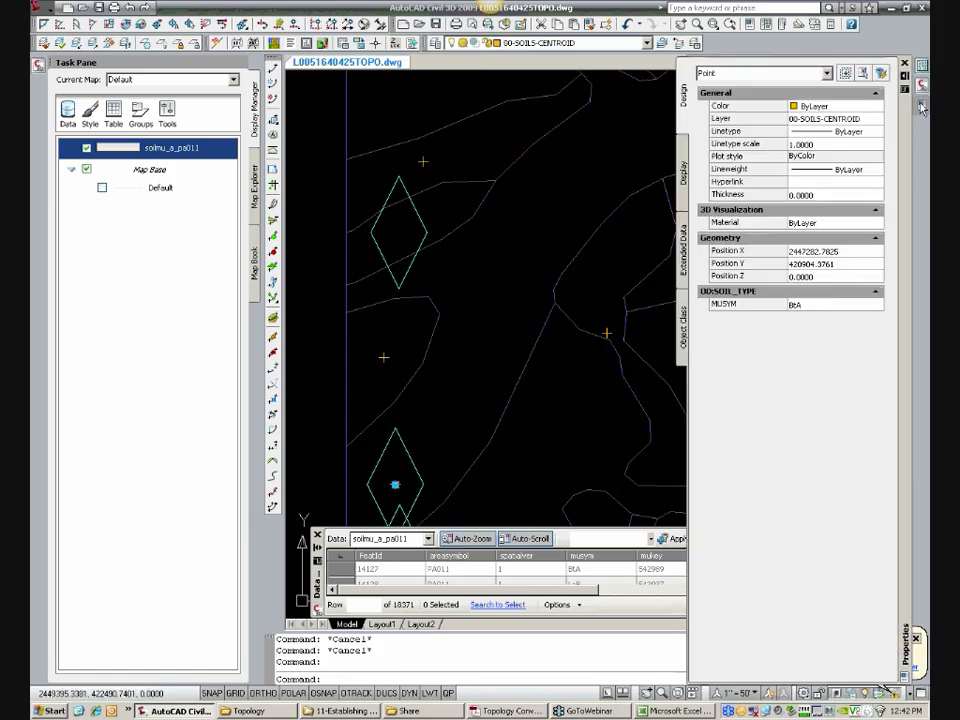
# Step: Check the soil type of the centroid in the marker at the branching polygon's northeastern fork, and erase that centroid
pyautogui.scroll(-5, 520, 380)
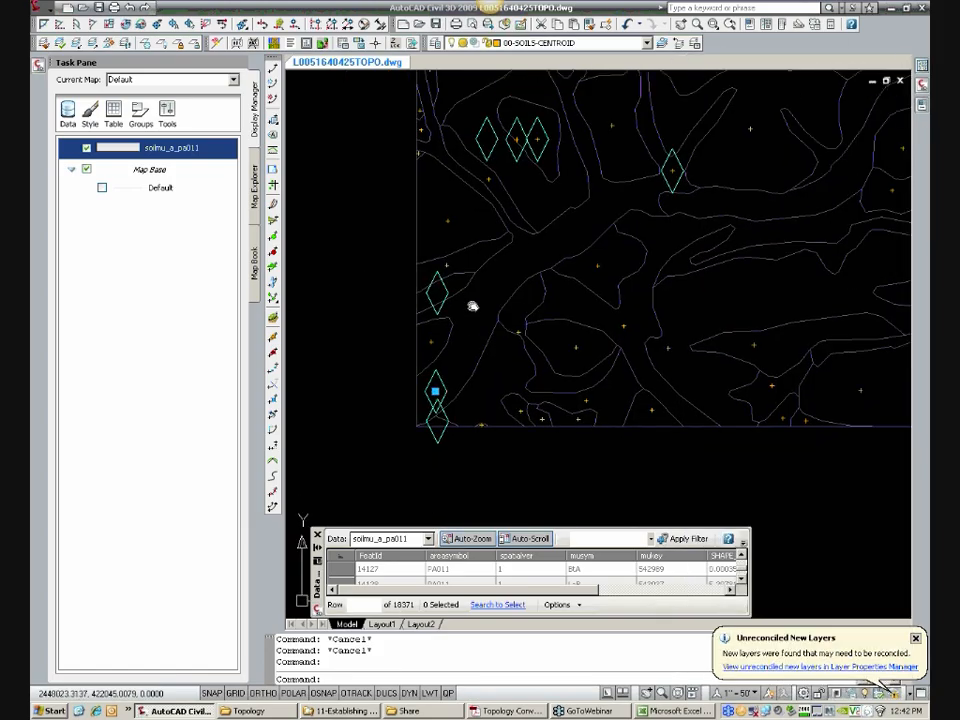
pyautogui.scroll(2, 641, 197)
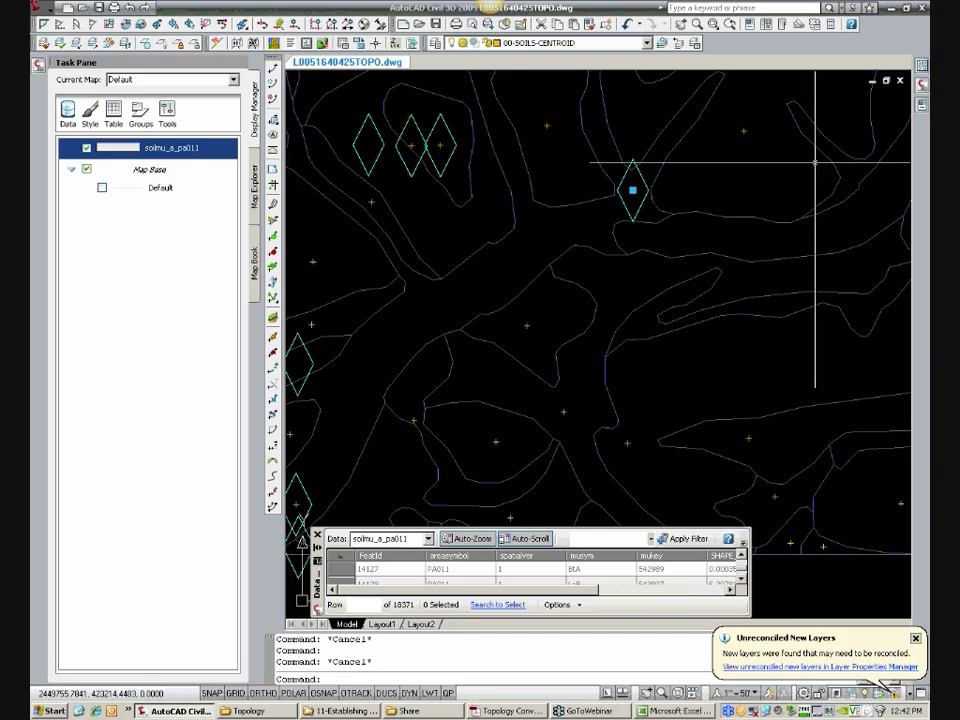
pyautogui.moveTo(925, 108)
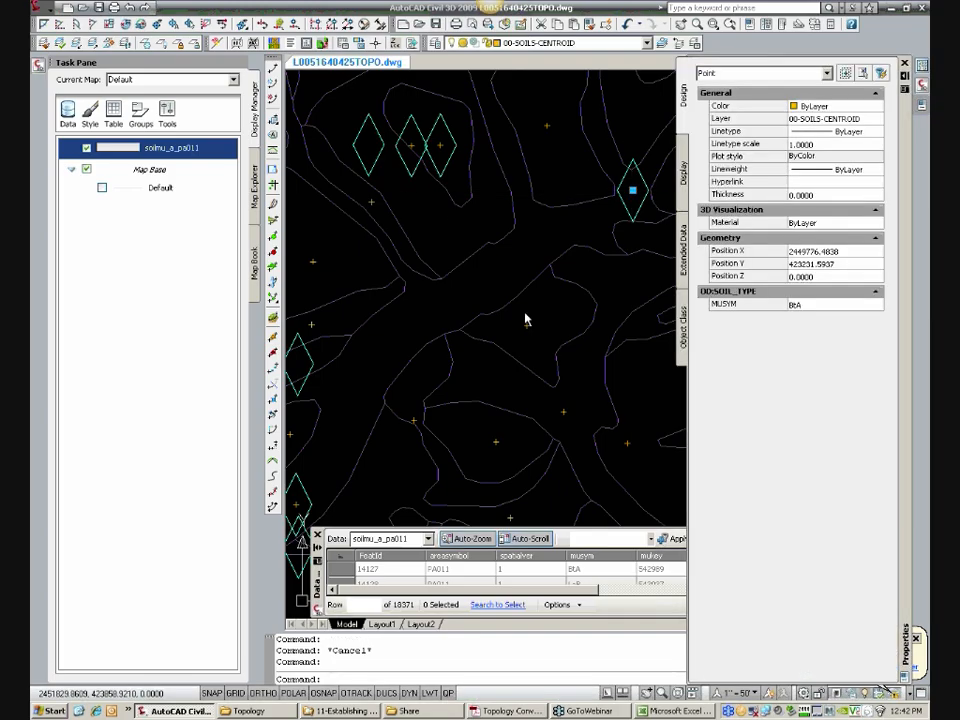
pyautogui.press('Escape')
pyautogui.write('e')
pyautogui.press('Return')
pyautogui.click(630, 190)
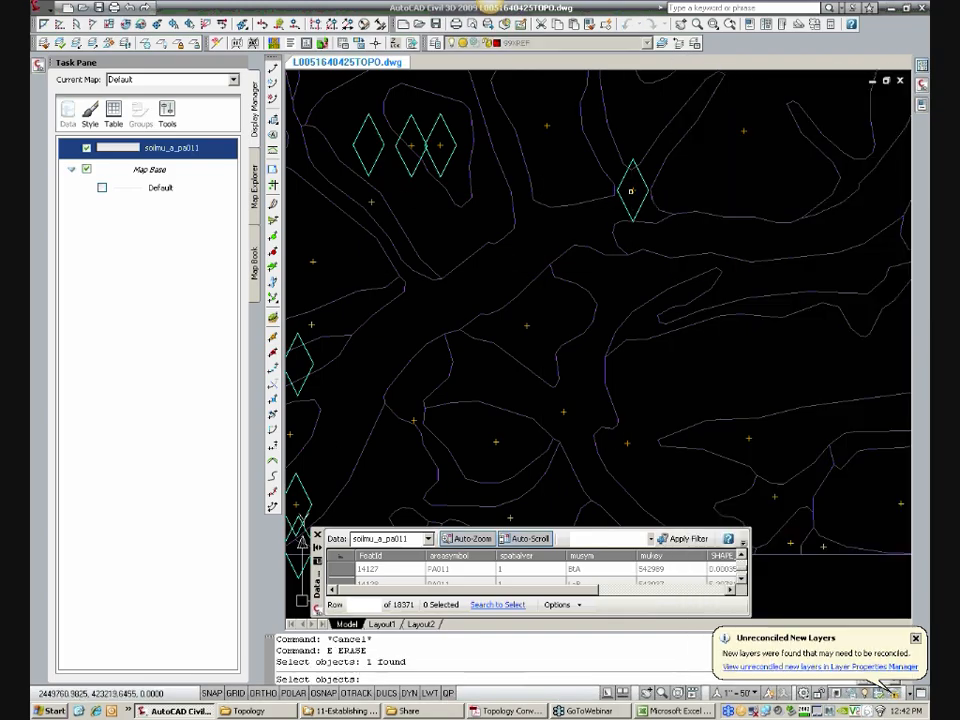
pyautogui.press('Return')
# Step: Look up the table records of the ring-shaped soil polygon and its inner polygon around the three adjacent error markers
pyautogui.scroll(4, 580, 268)
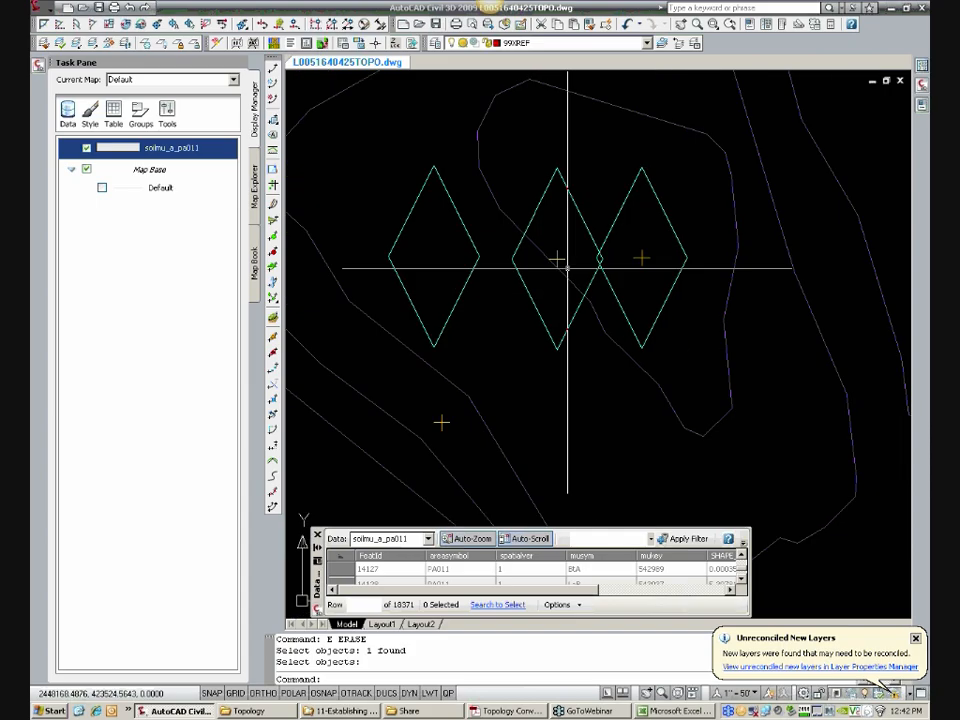
pyautogui.click(554, 338)
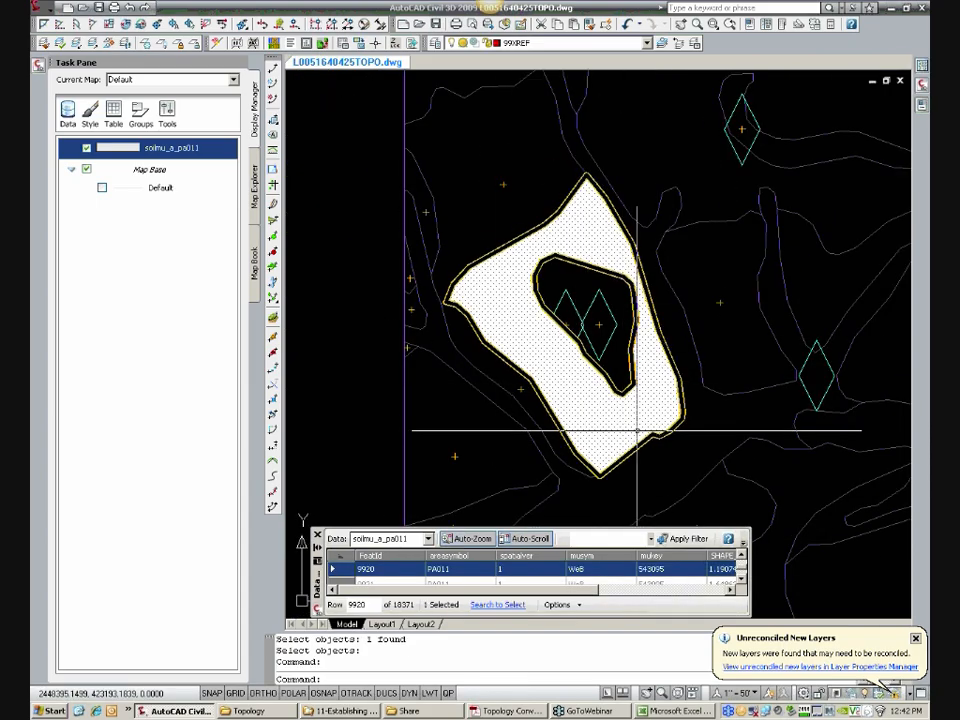
pyautogui.press('Escape')
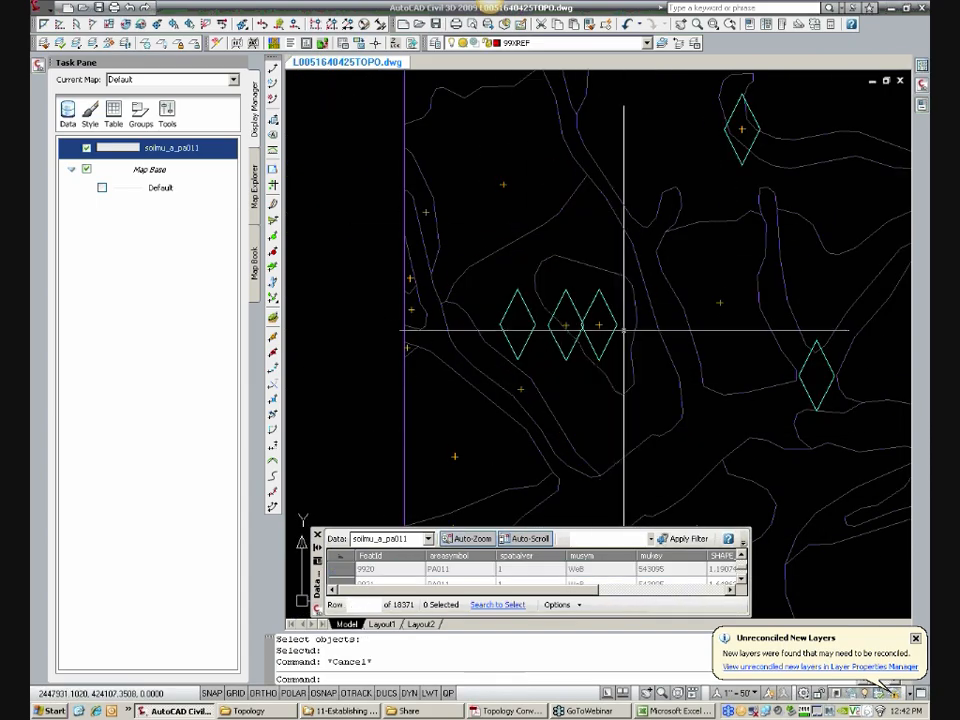
pyautogui.click(628, 345)
pyautogui.press('Escape')
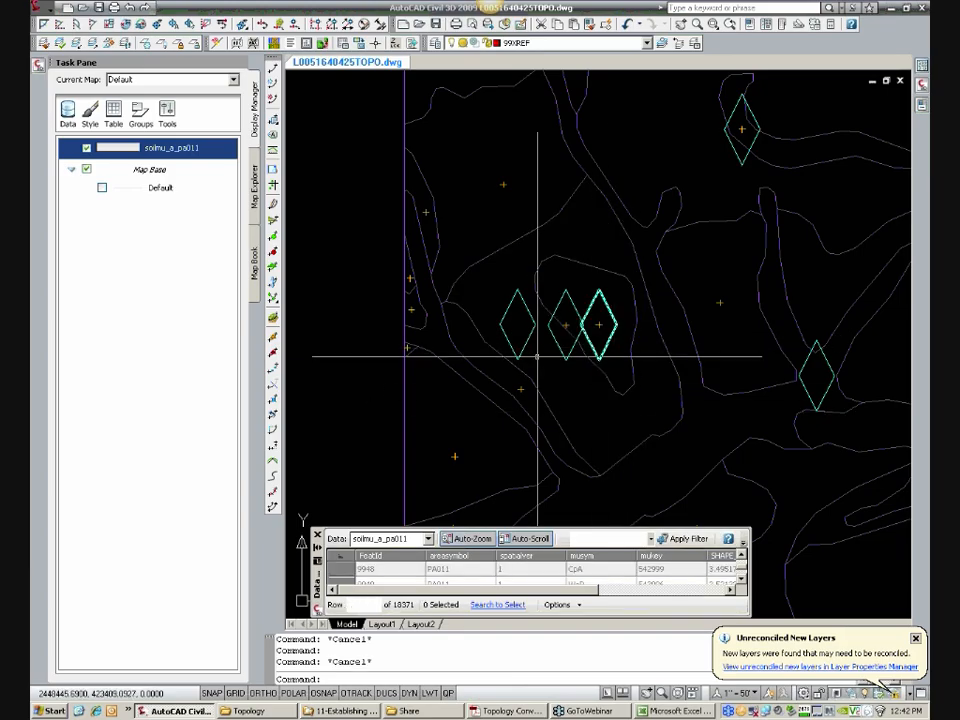
pyautogui.scroll(3, 580, 333)
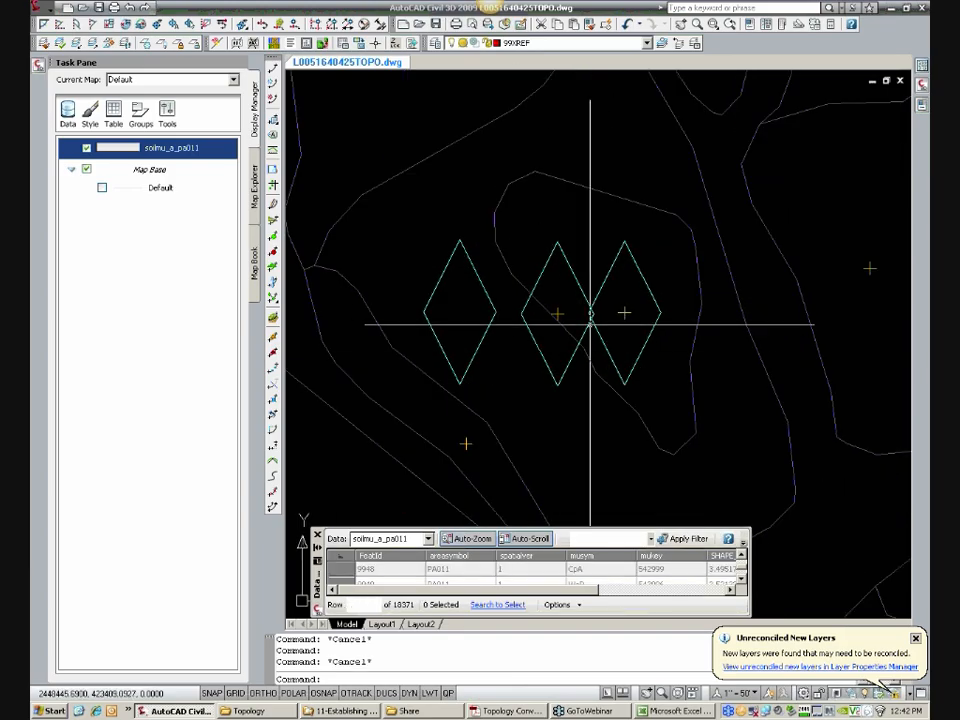
# Step: Move the centroid in the middle of the three adjacent markers southwest, clear of the inner polygon's boundary, into the surrounding ring-shaped polygon
pyautogui.write('m')
pyautogui.press('Return')
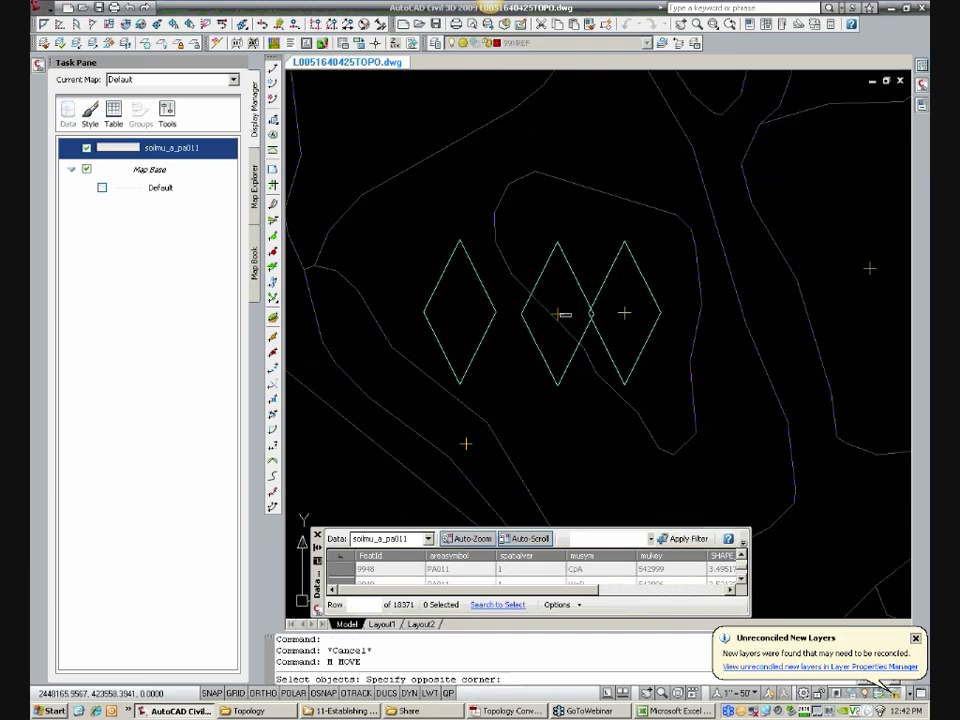
pyautogui.press('Return')
pyautogui.click(507, 348)
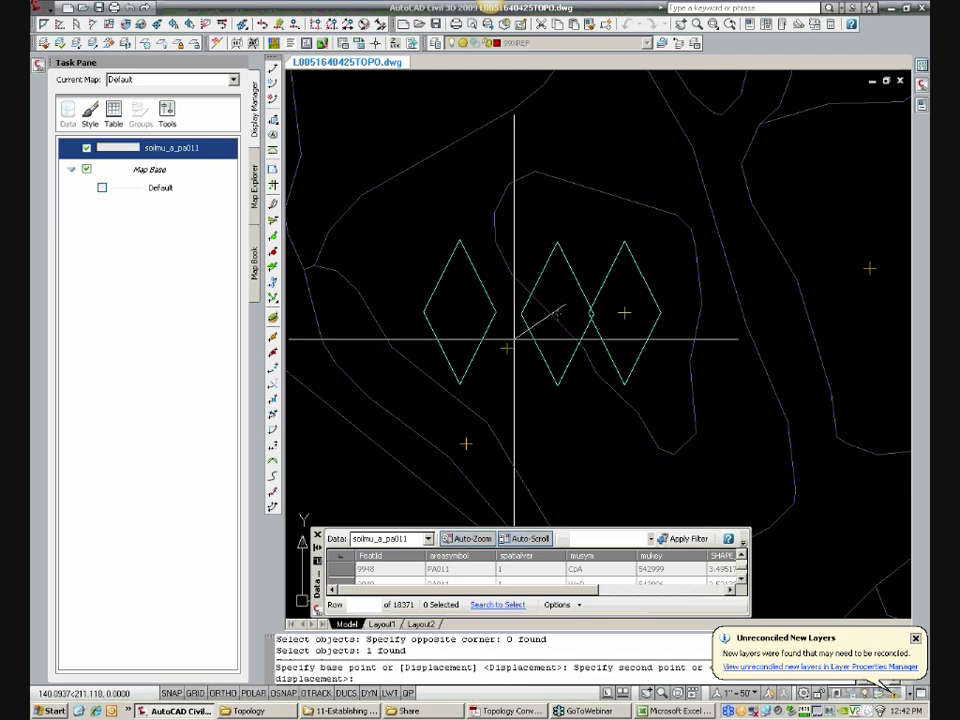
# Step: Try moving the inner polygon's centroid southeast within the polygon to expose any stacked point, and undo that move
pyautogui.click(625, 338)
pyautogui.click(624, 314)
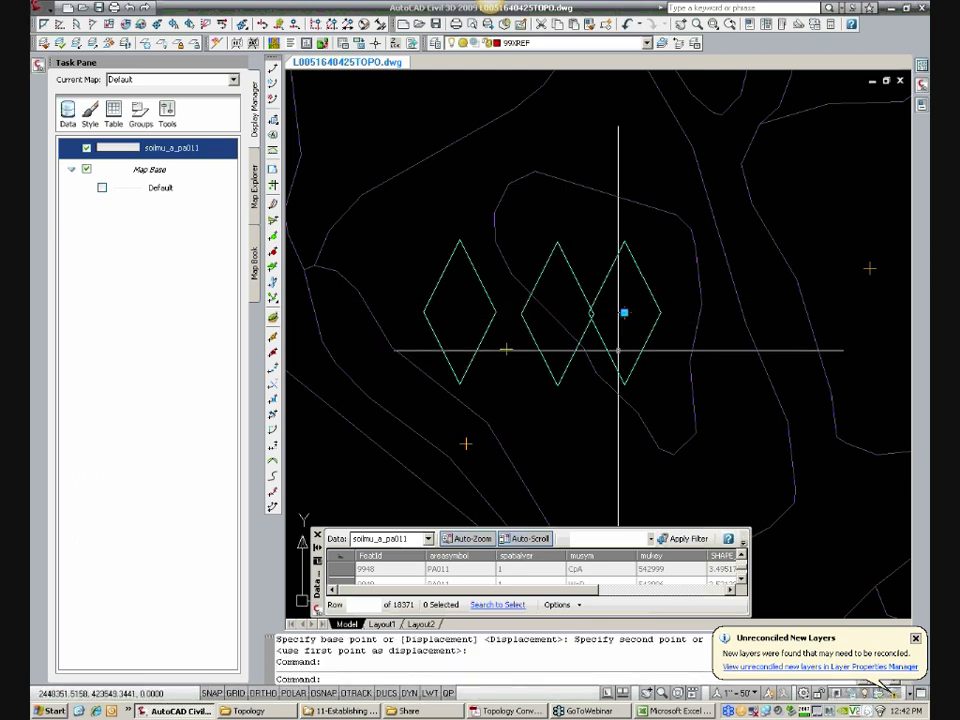
pyautogui.write('m')
pyautogui.press('Return')
pyautogui.click(625, 314)
pyautogui.click(624, 313)
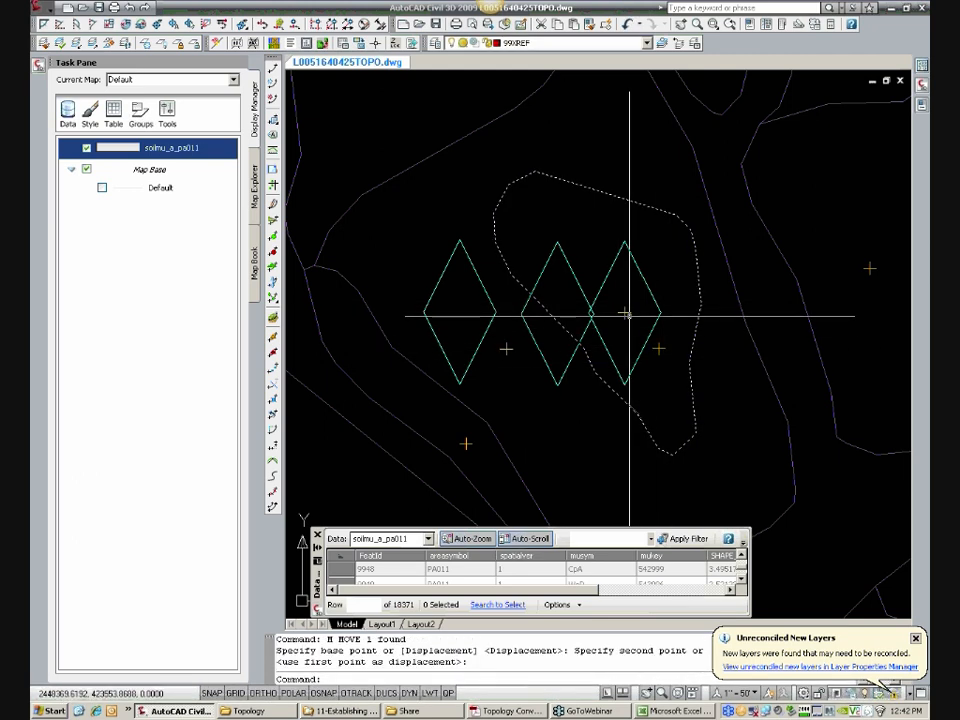
pyautogui.write('u')
pyautogui.press('Return')
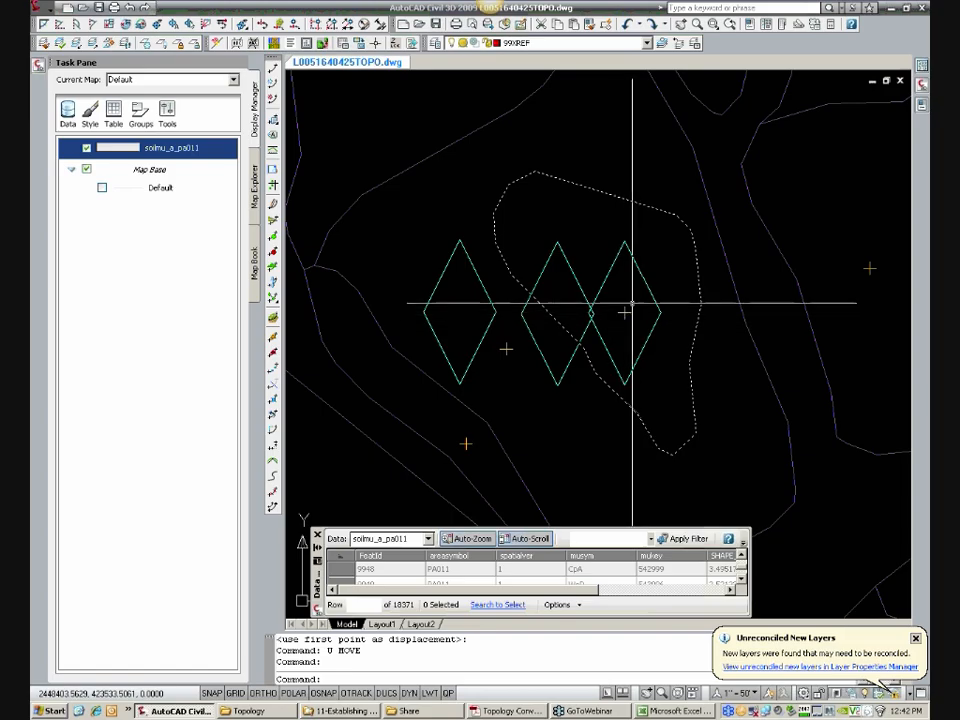
# Step: Look up the table record of the soil polygon at the empty marker on the western boundary, south of the three adjacent markers
pyautogui.scroll(-4, 624, 313)
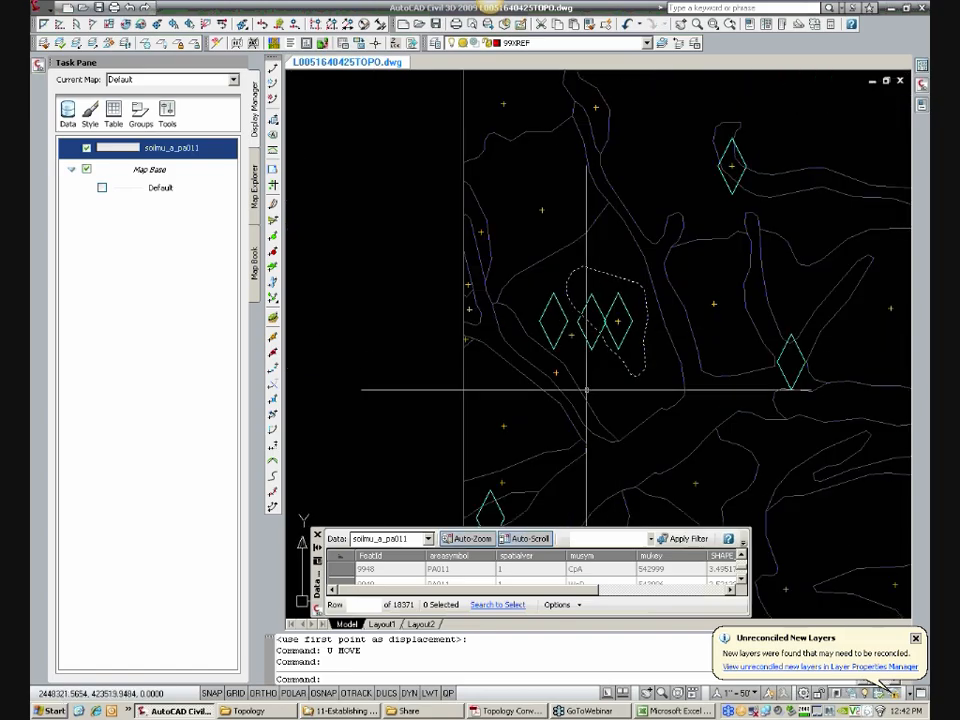
pyautogui.moveTo(581, 386); pyautogui.dragTo(565, 323, button='middle')
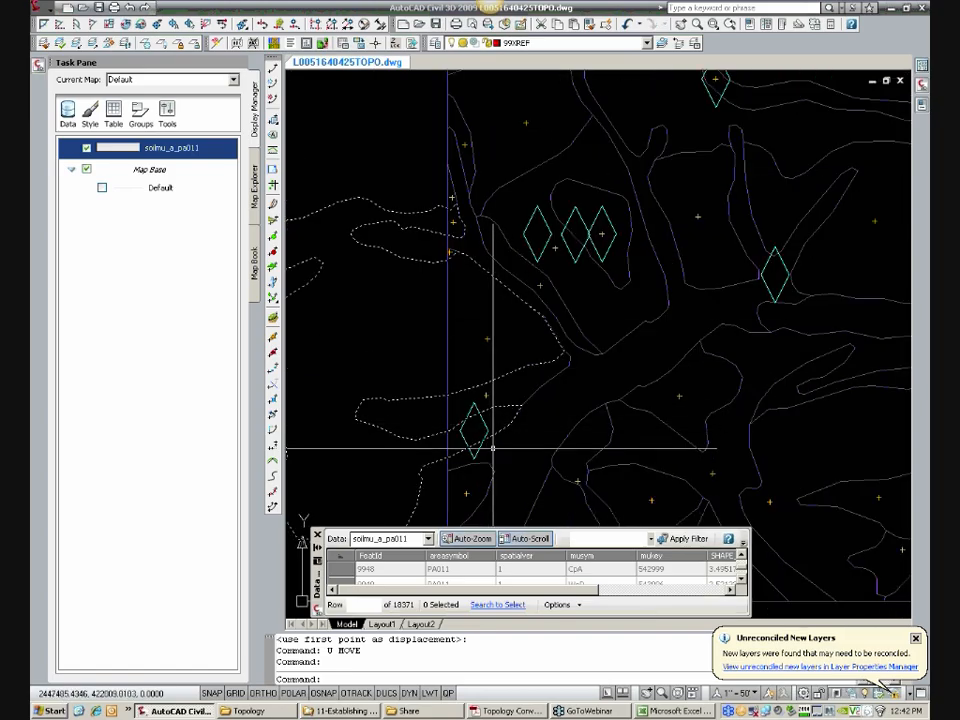
pyautogui.moveTo(492, 449); pyautogui.dragTo(489, 321, button='middle')
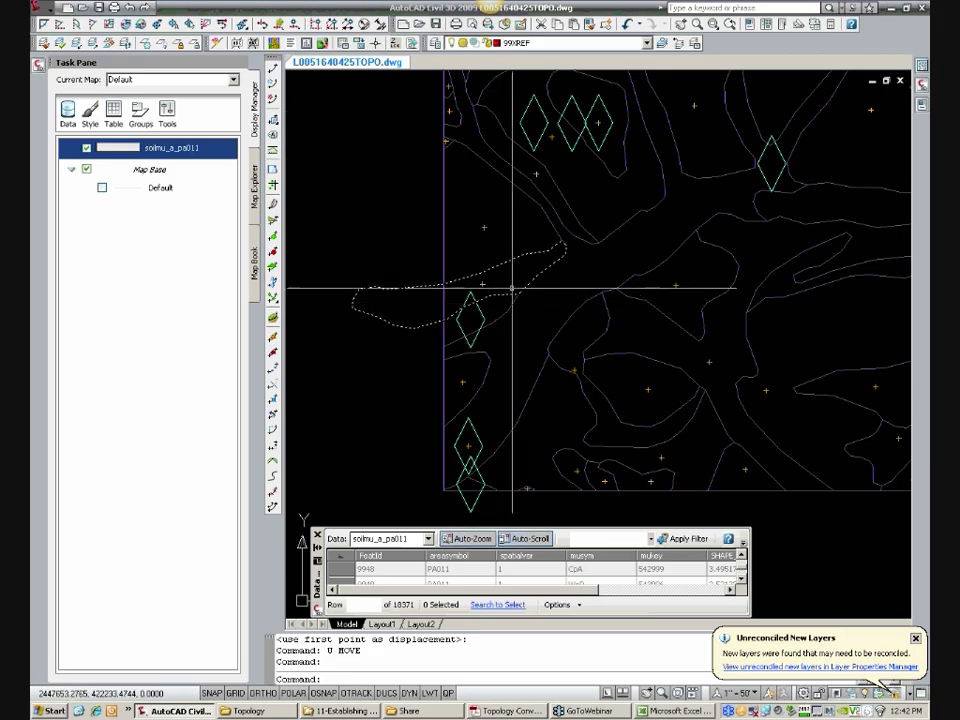
pyautogui.click(470, 310)
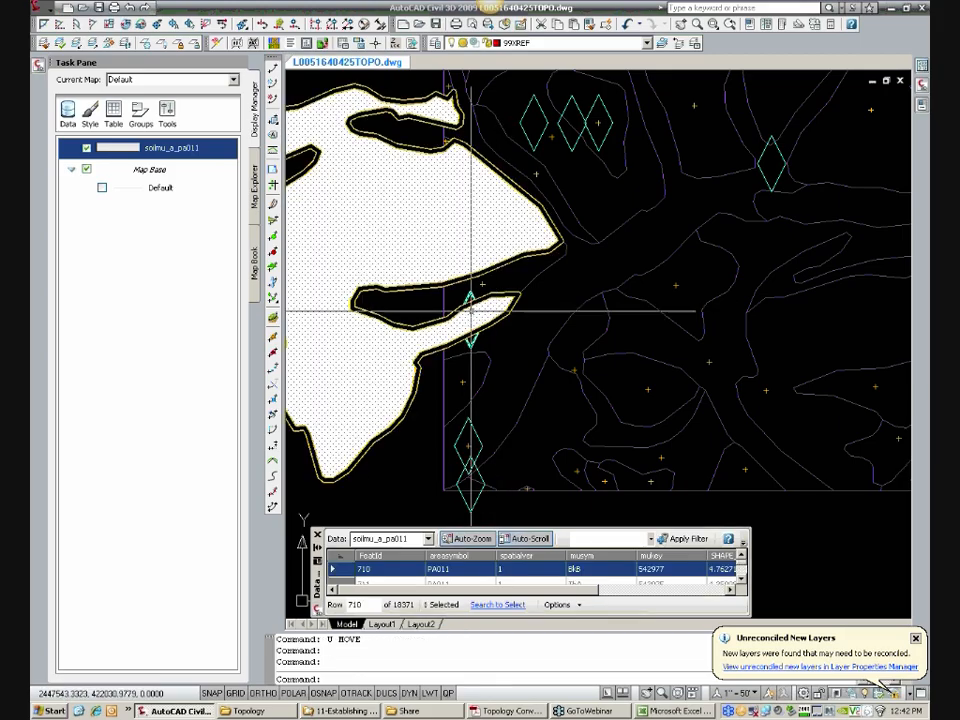
pyautogui.press('Escape')
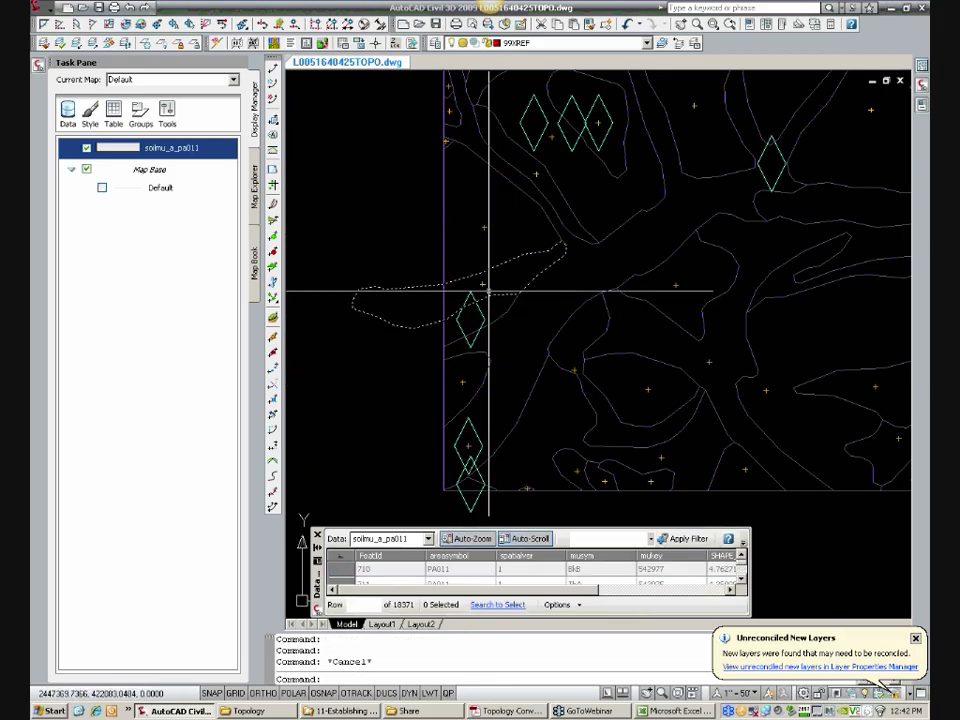
# Step: Copy the centroid from the same soil polygon's larger lobe to the north into its lobe inside the empty western boundary marker
pyautogui.write('COPY')
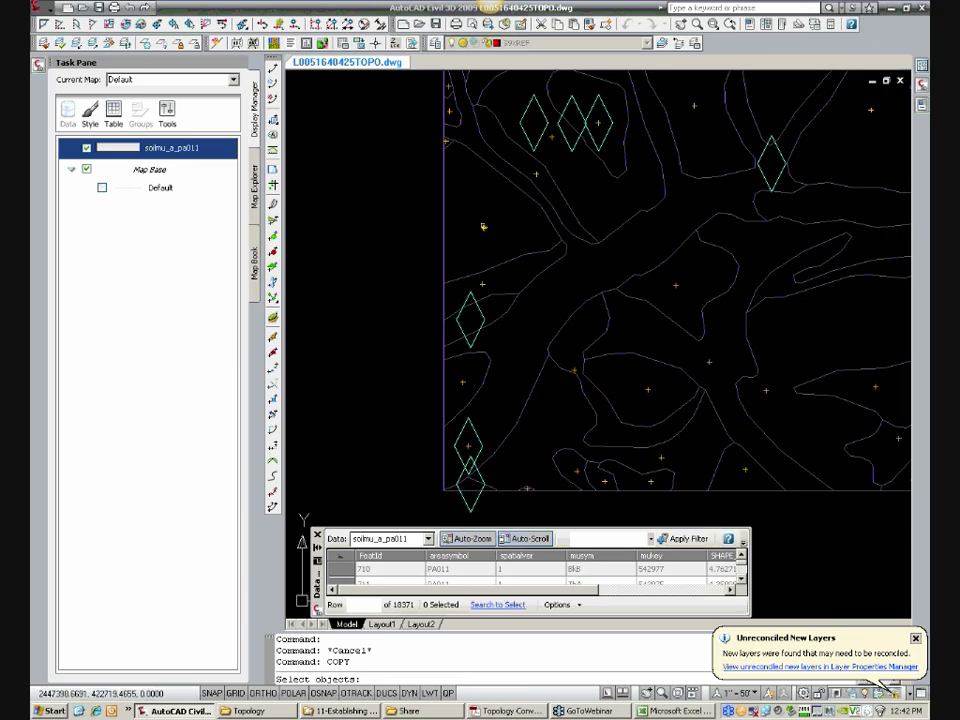
pyautogui.press('Return')
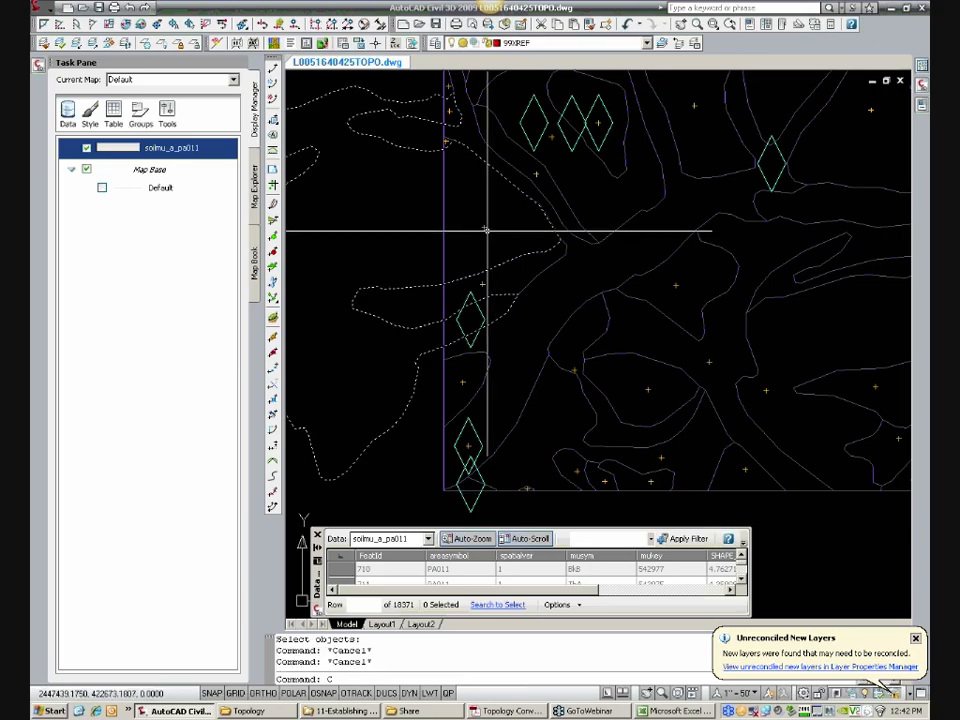
pyautogui.write('C')
pyautogui.press('Return')
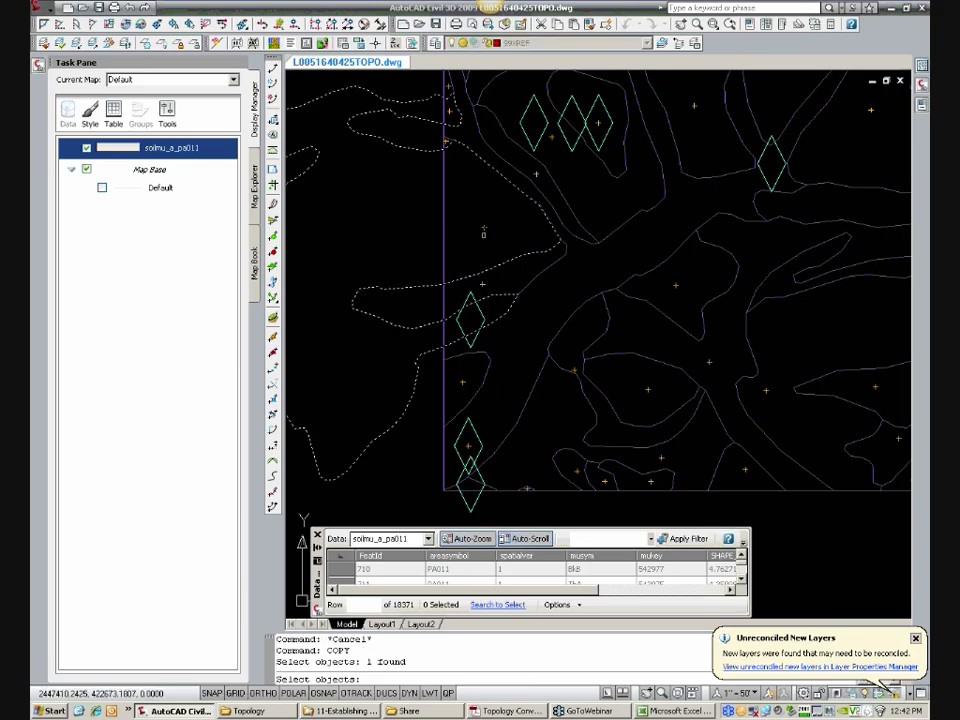
pyautogui.press('Return')
pyautogui.click(484, 231)
pyautogui.press('Escape')
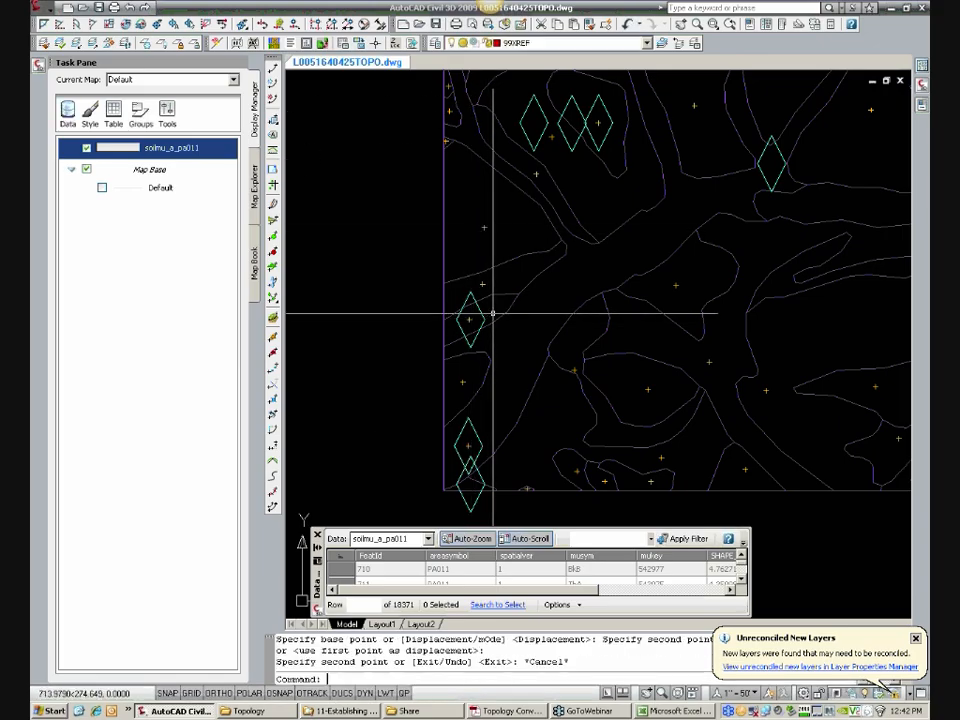
pyautogui.click(500, 300)
pyautogui.press('Escape')
# Step: Examine the linework of the narrow hooked soil polygon around the marker north of the branching polygon
pyautogui.scroll(-2, 509, 291)
pyautogui.moveTo(554, 274); pyautogui.dragTo(431, 343, button='middle')
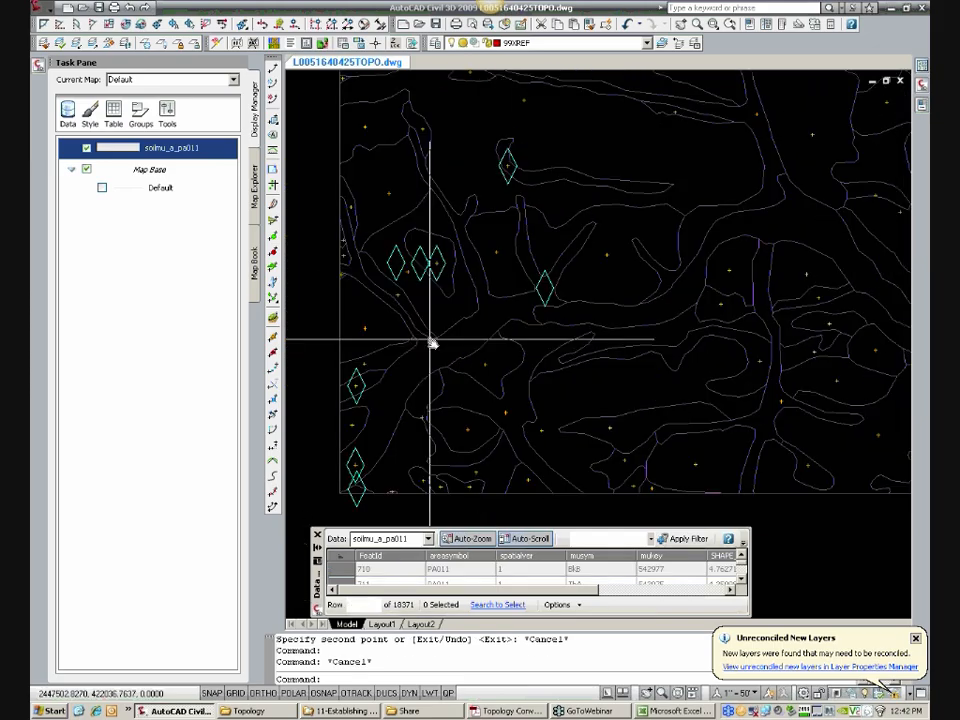
pyautogui.scroll(3, 560, 290)
pyautogui.scroll(-3, 554, 301)
pyautogui.moveTo(532, 189); pyautogui.dragTo(528, 240, button='middle')
pyautogui.scroll(3, 528, 240)
pyautogui.click(528, 240)
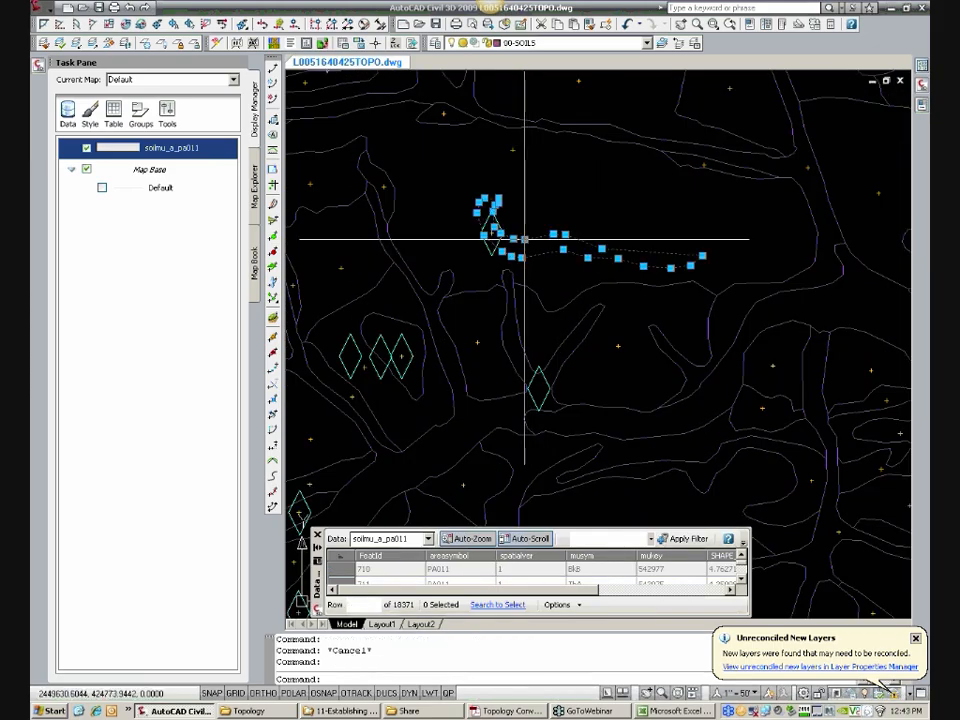
pyautogui.scroll(-2, 525, 240)
pyautogui.press('Escape')
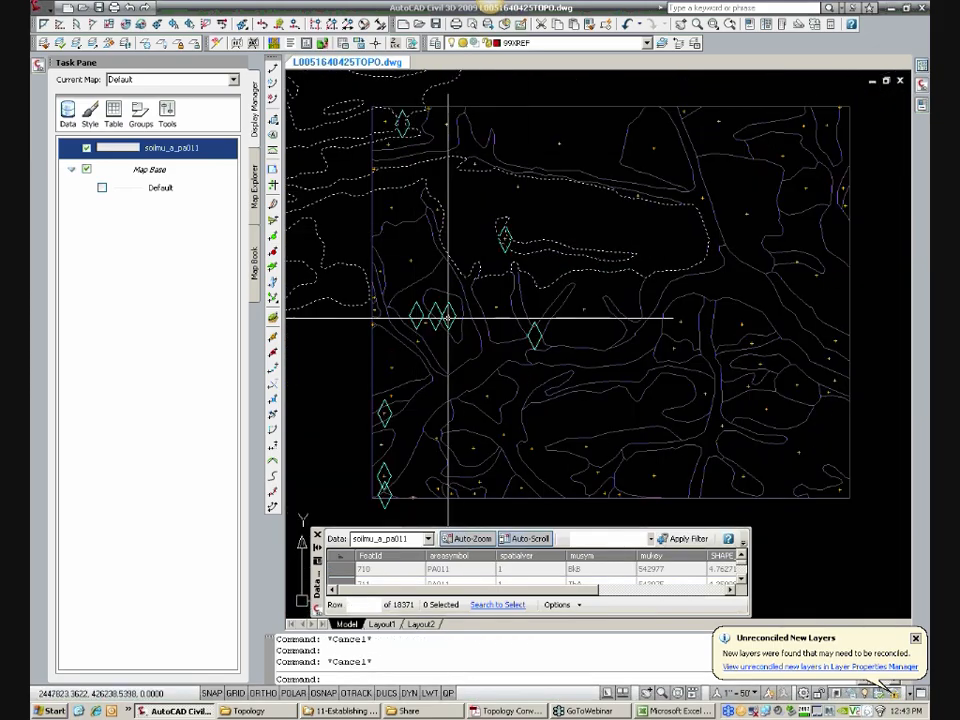
# Step: Look up the table record of the large soil polygon surrounding the narrow hooked polygon
pyautogui.scroll(3, 518, 258)
pyautogui.scroll(2, 514, 228)
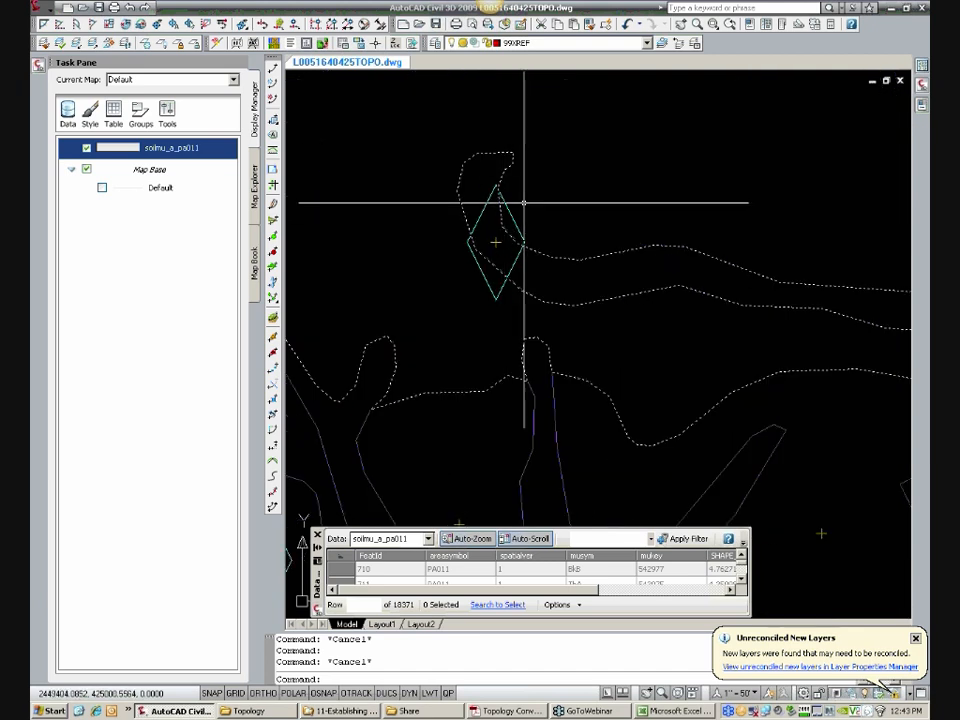
pyautogui.scroll(2, 514, 248)
pyautogui.scroll(-3, 506, 240)
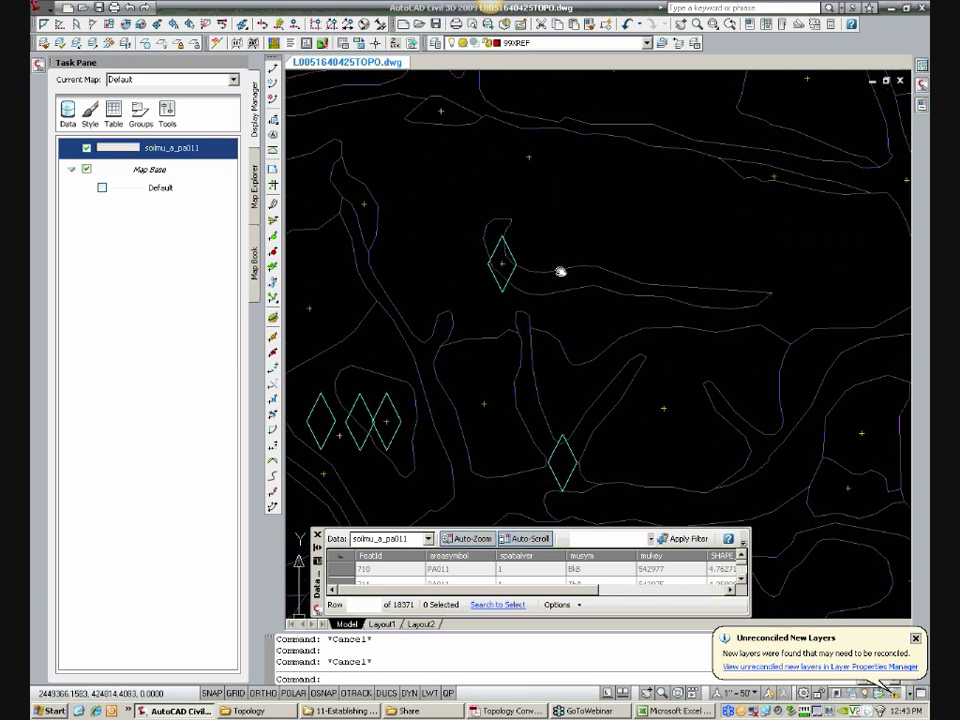
pyautogui.click(582, 263)
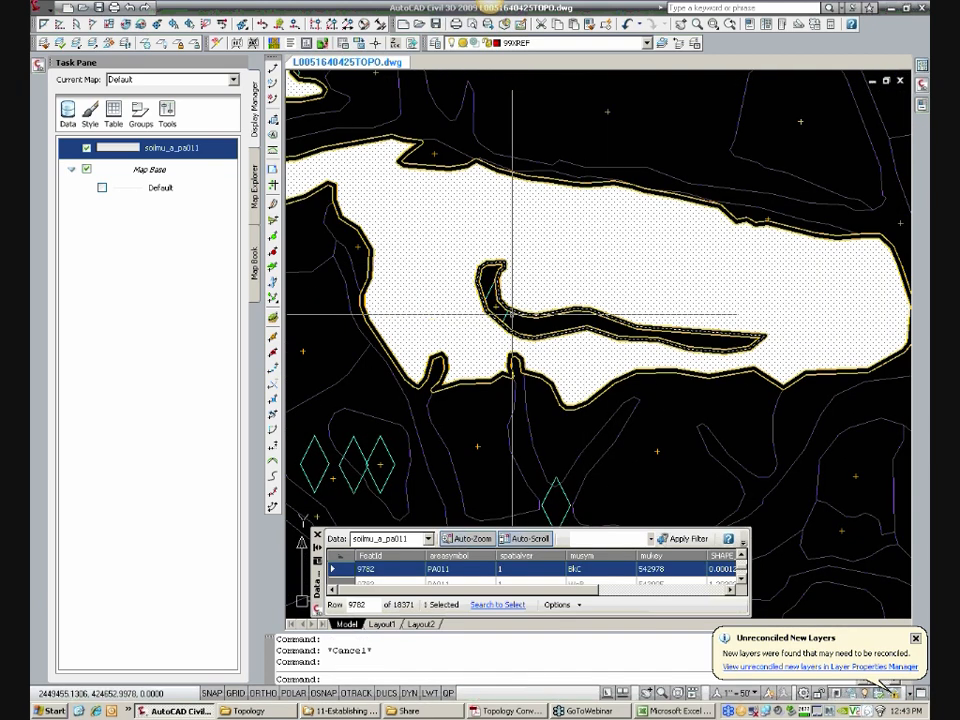
pyautogui.press('Escape')
# Step: Move the top centroid in the hooked polygon's marker southeast, keeping it inside the narrow polygon, to separate the stacked points
pyautogui.scroll(2, 504, 311)
pyautogui.scroll(2, 493, 304)
pyautogui.write('m')
pyautogui.press('Return')
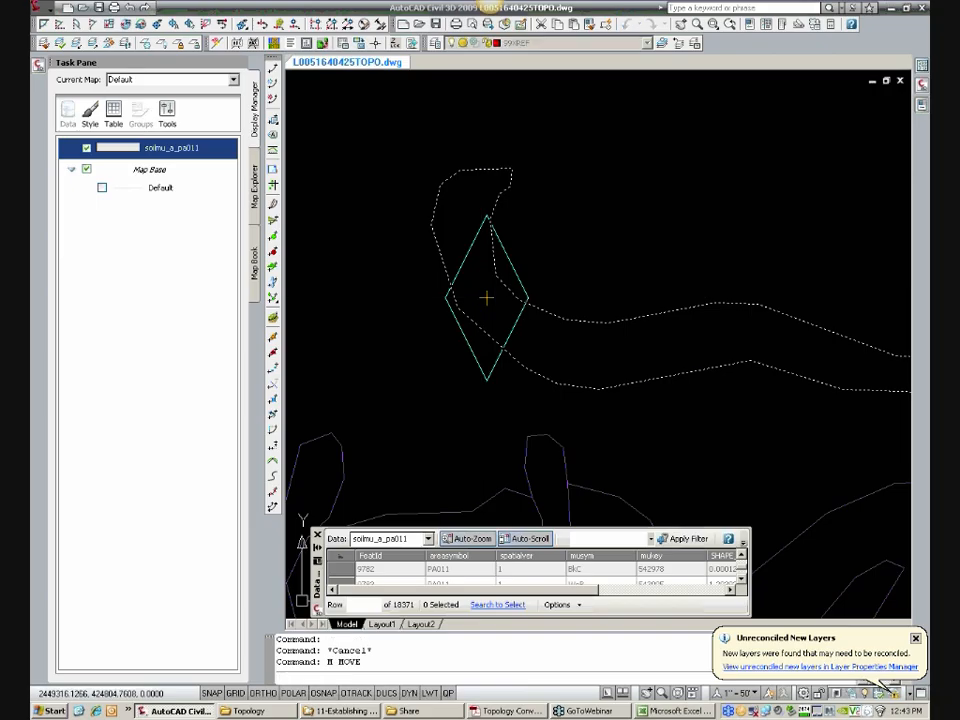
pyautogui.press('Return')
pyautogui.click(485, 298)
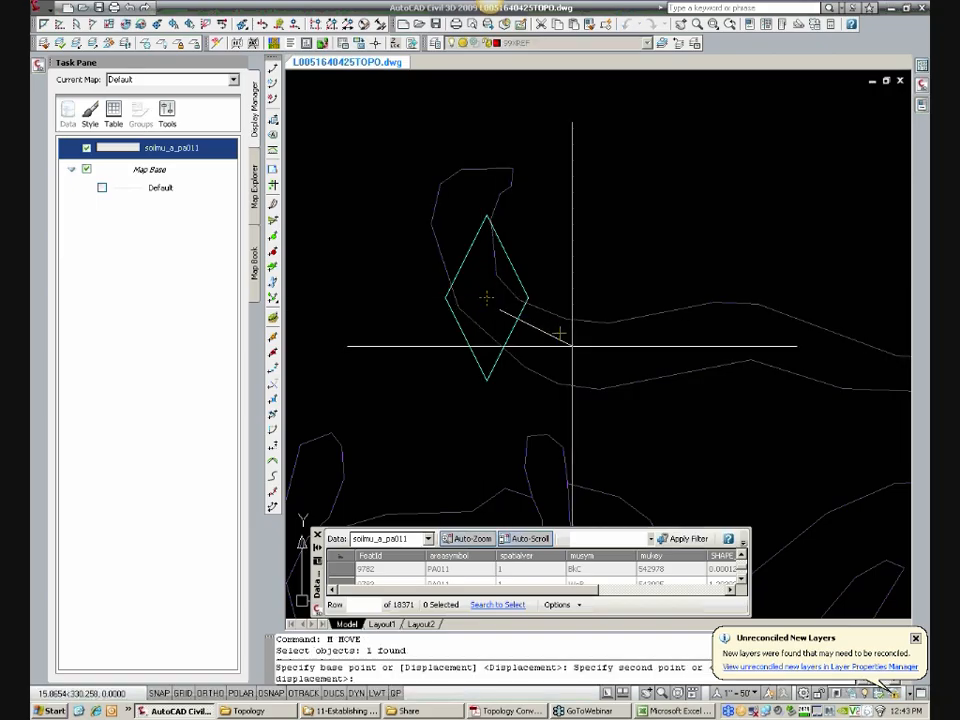
pyautogui.click(557, 335)
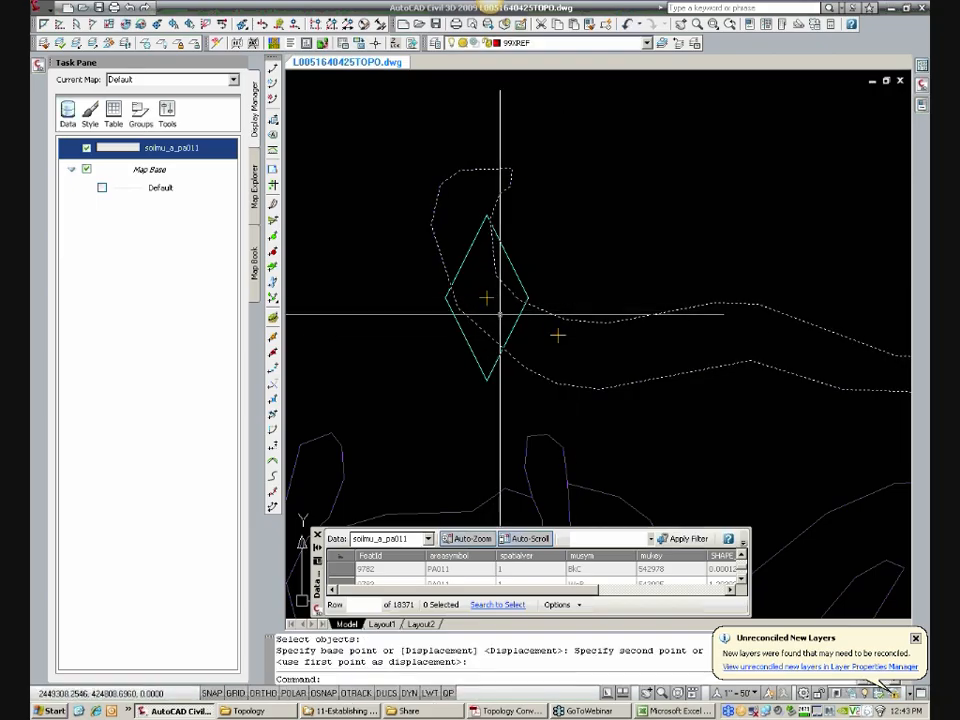
# Step: Look up the MUSYM value of the narrow hooked soil polygon in the data table
pyautogui.scroll(-2, 500, 316)
pyautogui.click(580, 336)
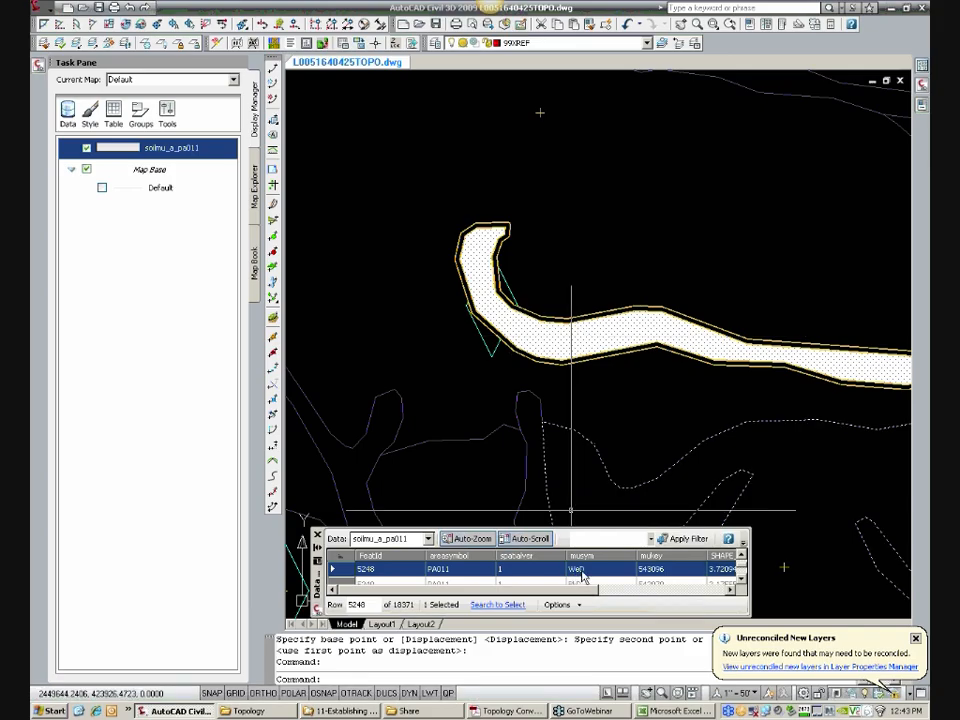
pyautogui.press('Escape')
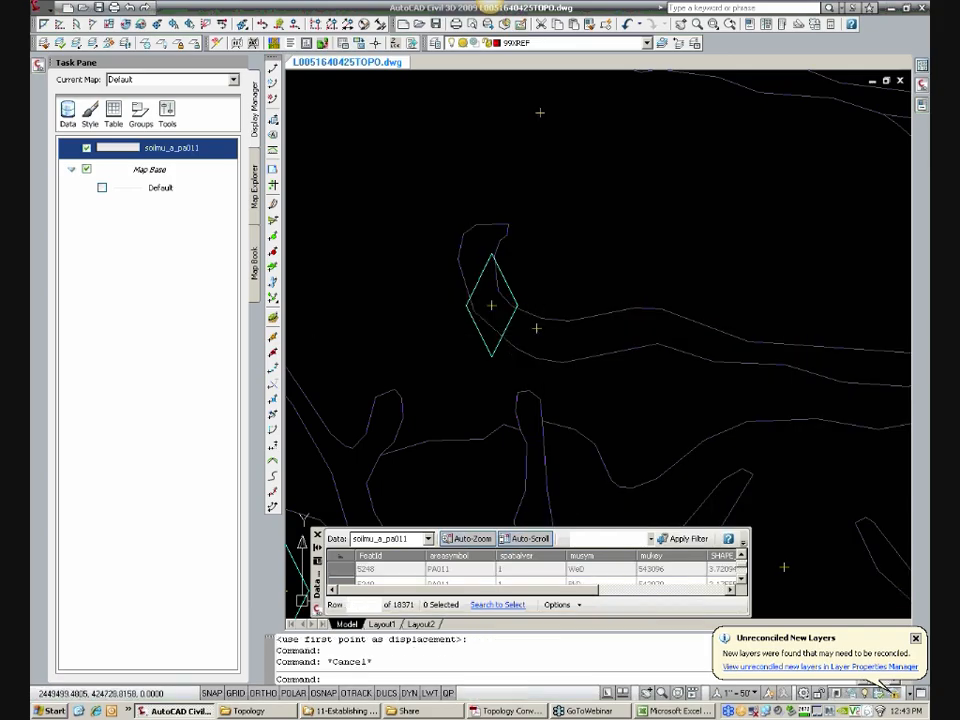
pyautogui.press('Escape')
# Step: Check the MUSYM soil type of the centroid moved within the hooked polygon, and erase that mismatched centroid
pyautogui.click(537, 328)
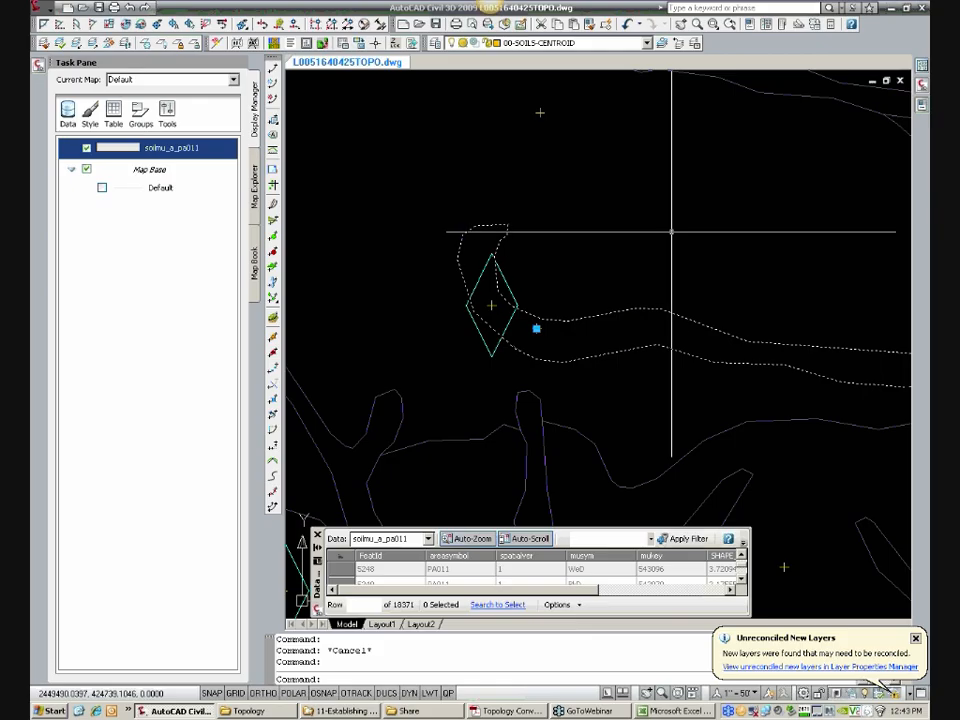
pyautogui.moveTo(923, 107)
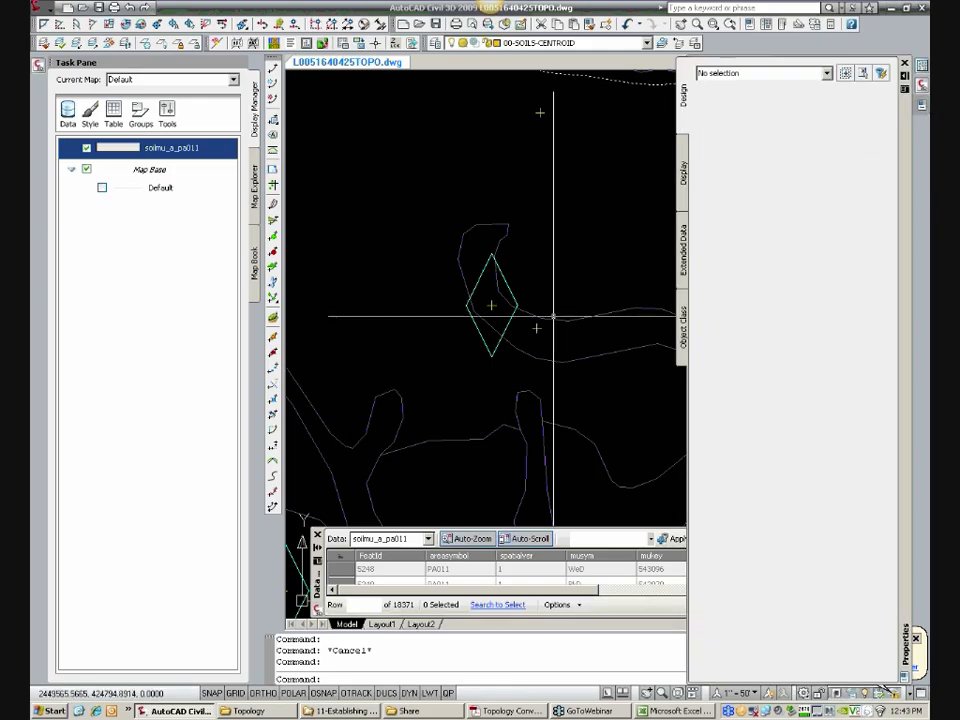
pyautogui.write('e')
pyautogui.press('Return')
pyautogui.click(537, 328)
pyautogui.press('Return')
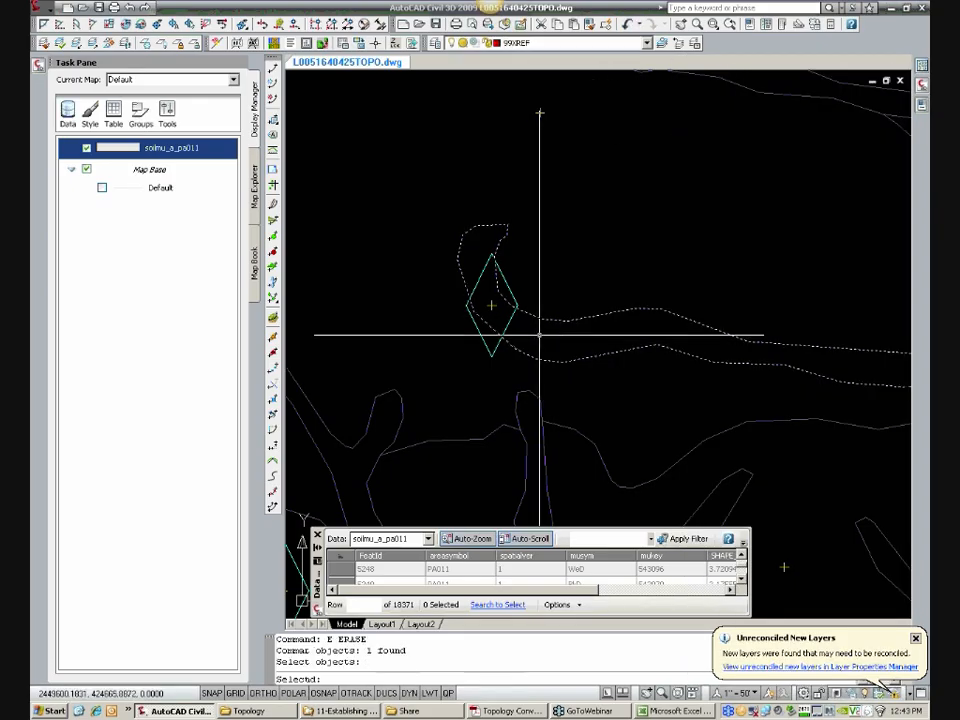
# Step: Check the MUSYM soil type of the centroid remaining inside the hooked polygon's marker
pyautogui.click(492, 306)
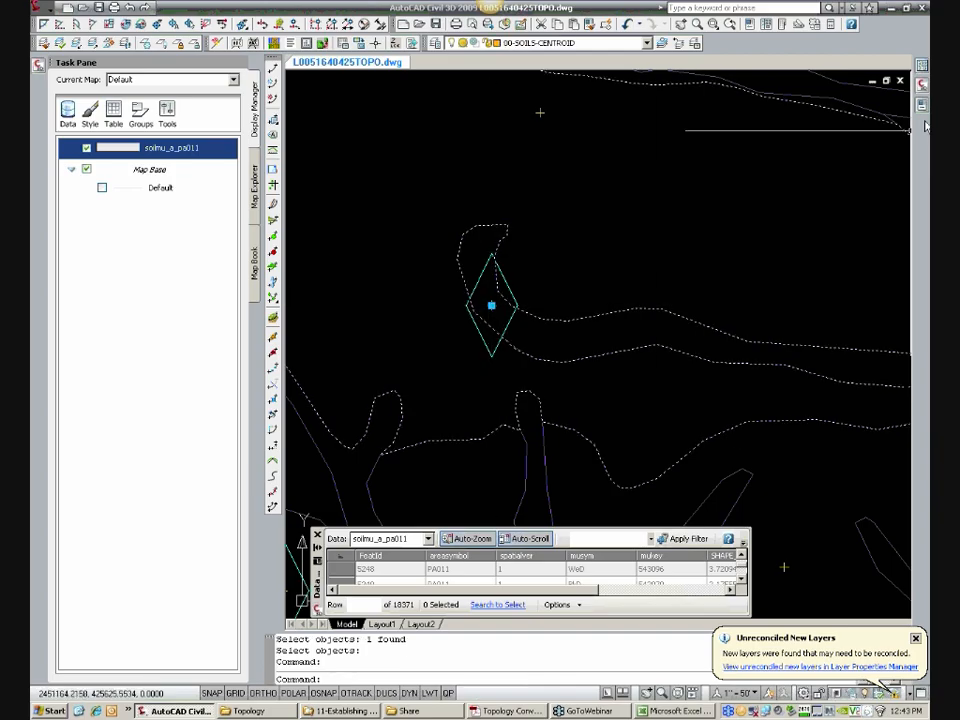
pyautogui.moveTo(925, 110)
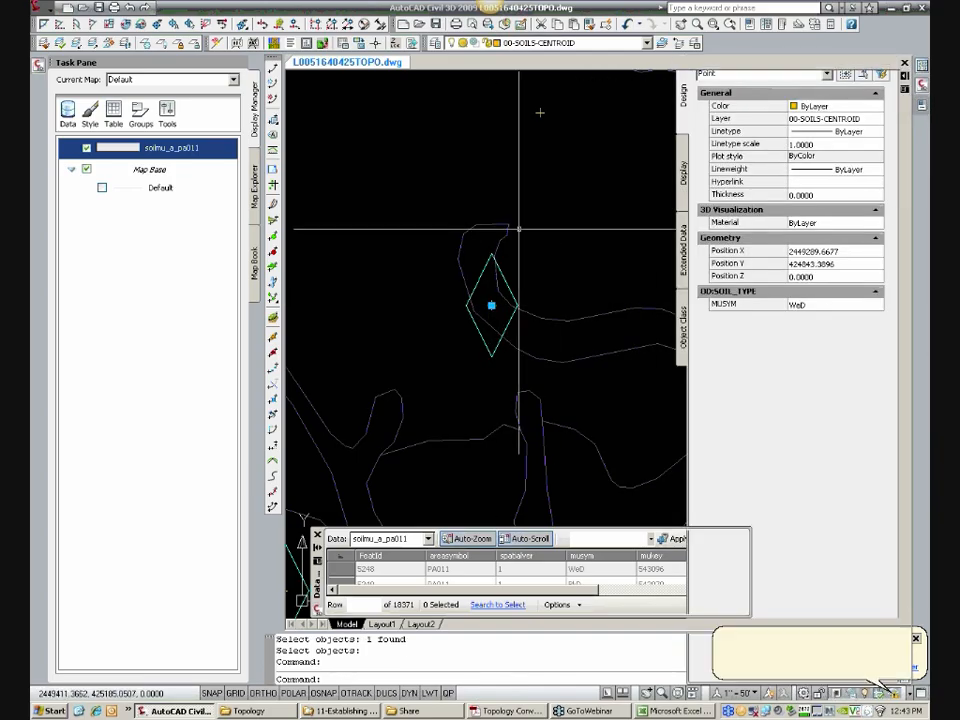
pyautogui.press('Escape')
# Step: Look up the table record of the soil polygon at the marker in the soils area's northwestern corner
pyautogui.scroll(-5, 514, 221)
pyautogui.scroll(4, 473, 202)
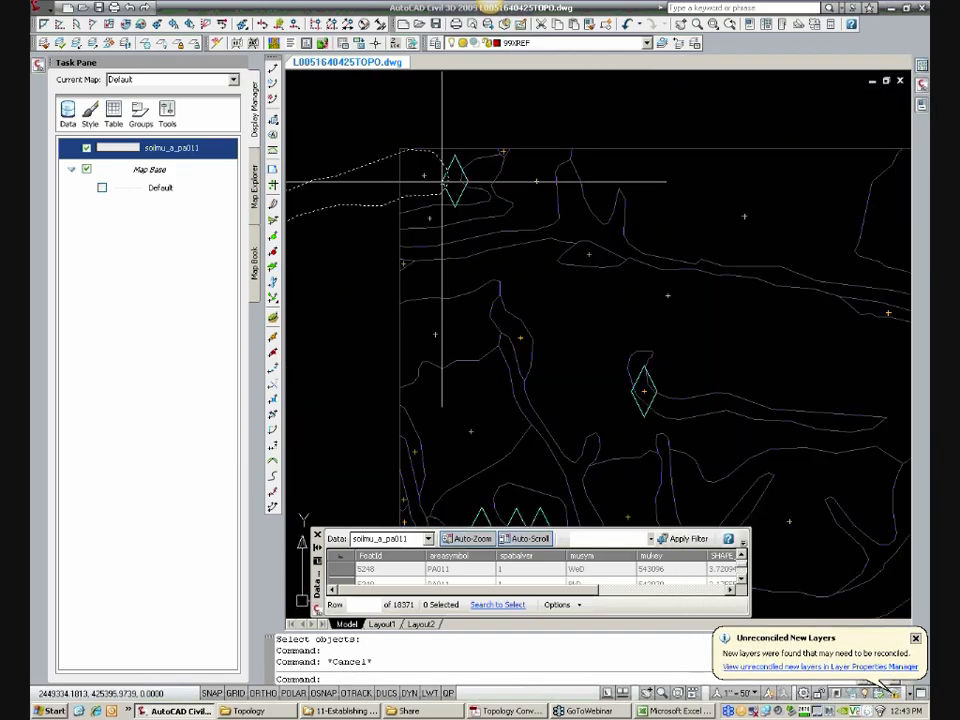
pyautogui.click(461, 193)
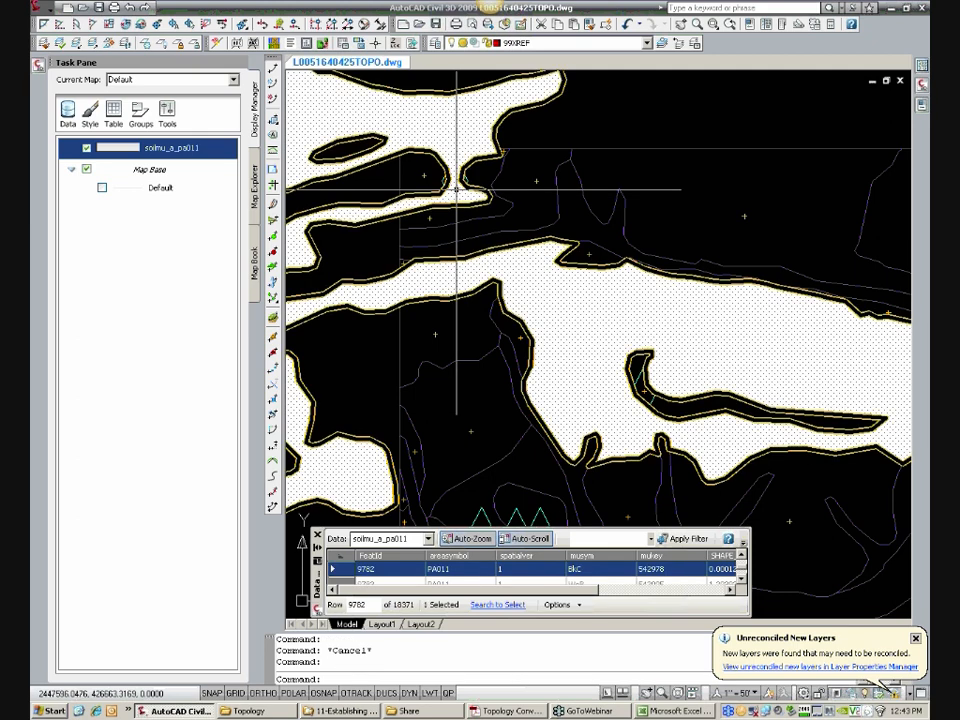
pyautogui.press('Escape')
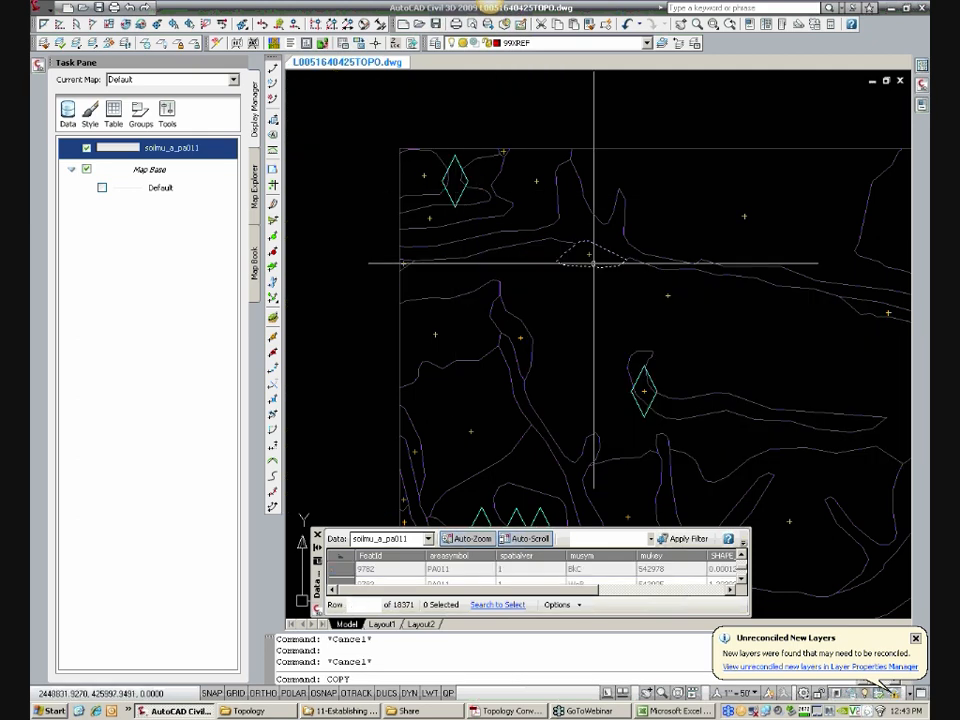
# Step: Copy the centroid of the large polygon surrounding the hooked polygon into the empty polygon inside the northwestern corner marker
pyautogui.press('Return')
pyautogui.press('Return')
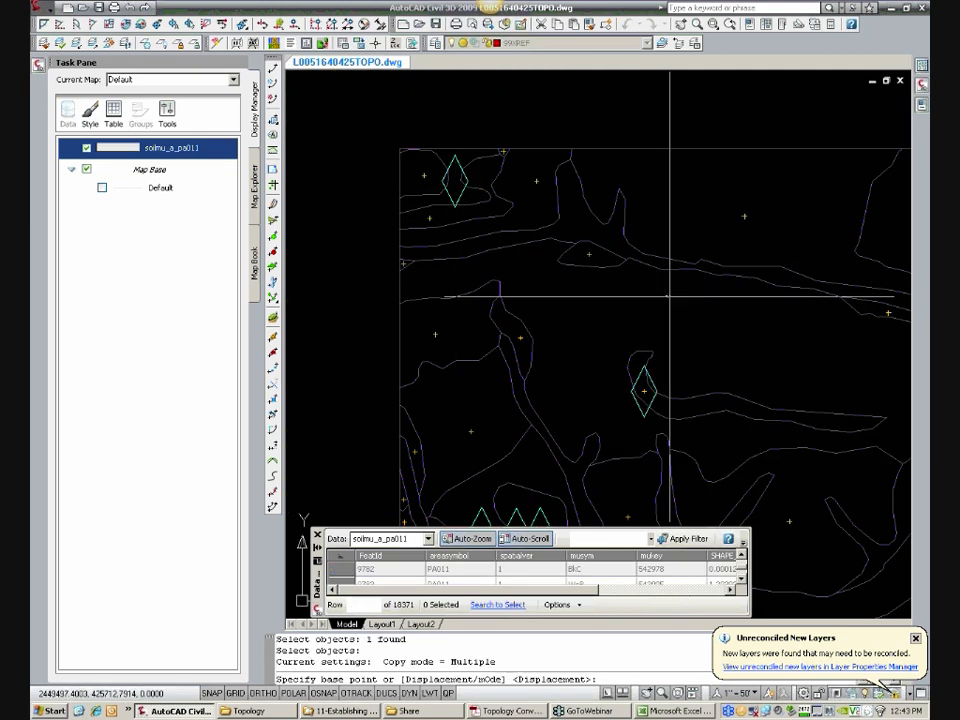
pyautogui.click(668, 297)
pyautogui.scroll(3, 484, 176)
pyautogui.click(421, 163)
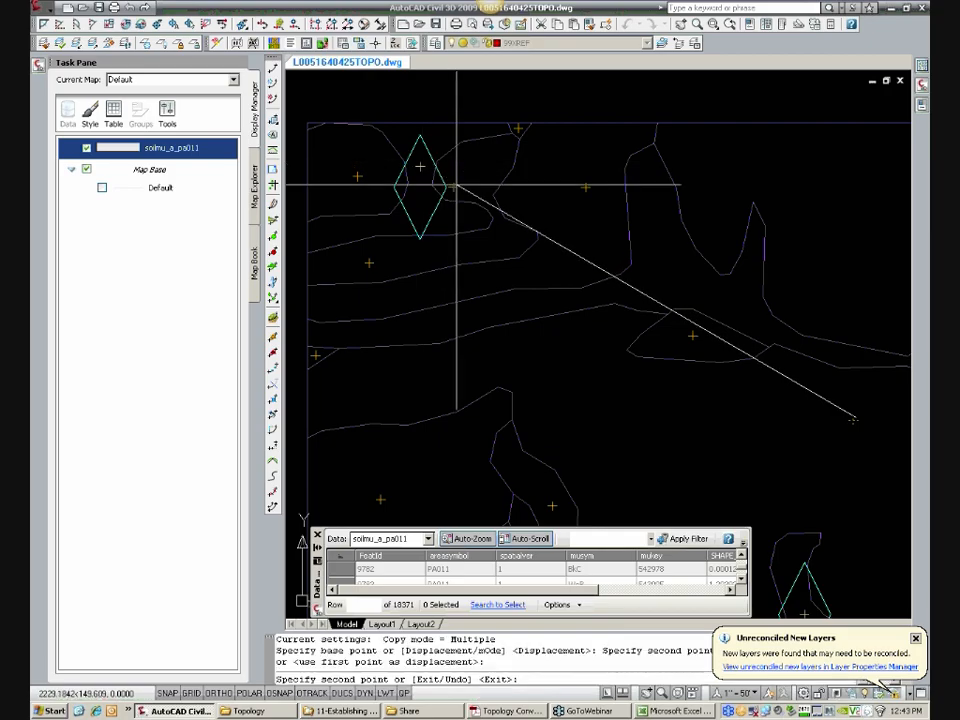
# Step: Move one of the stacked centroids inside the isolated oval polygon at the row of three markers slightly southeast within that polygon
pyautogui.scroll(-7, 669, 281)
pyautogui.press('Escape')
pyautogui.scroll(6, 480, 261)
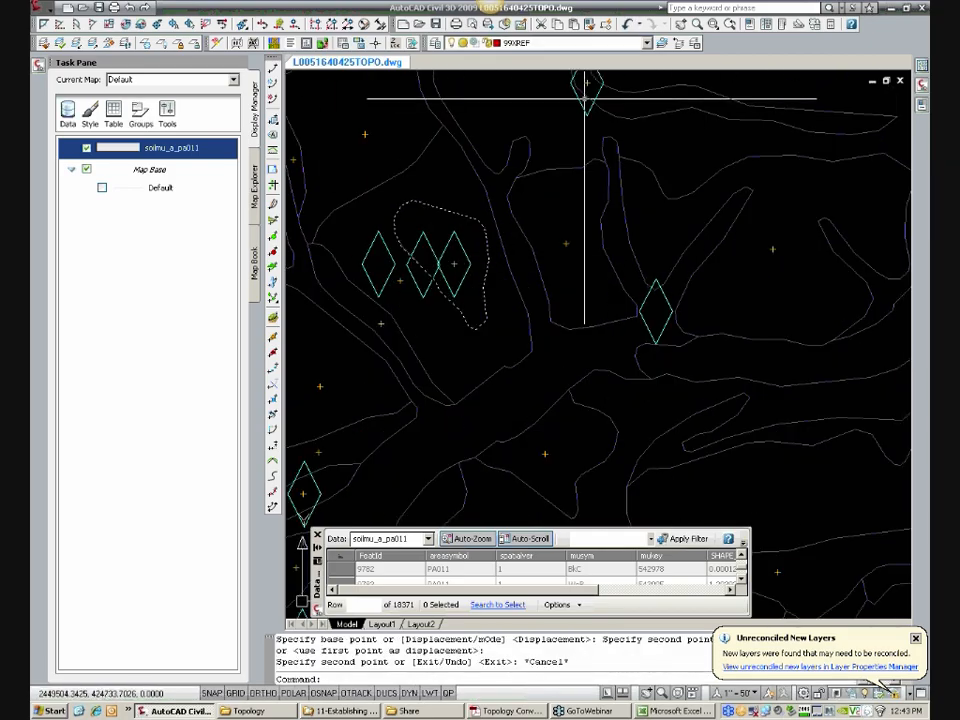
pyautogui.scroll(3, 454, 263)
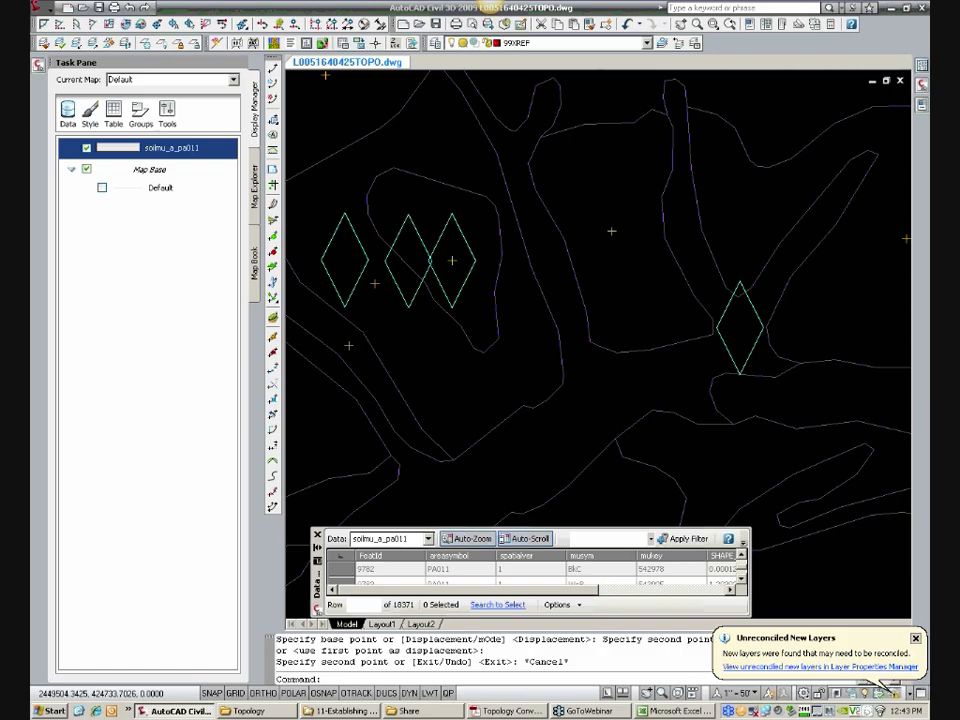
pyautogui.write('m')
pyautogui.press('Return')
pyautogui.click(449, 255)
pyautogui.press('Return')
pyautogui.click(449, 255)
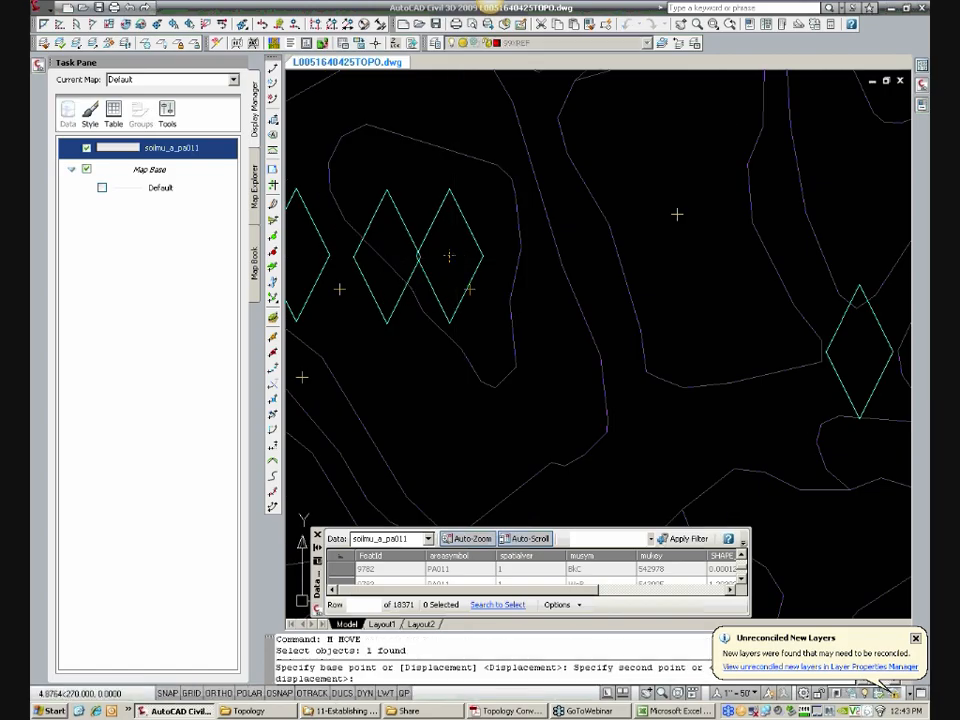
pyautogui.click(498, 293)
# Step: Look up the oval polygon's soil table record and erase the duplicate centroid left at its marker
pyautogui.click(498, 293)
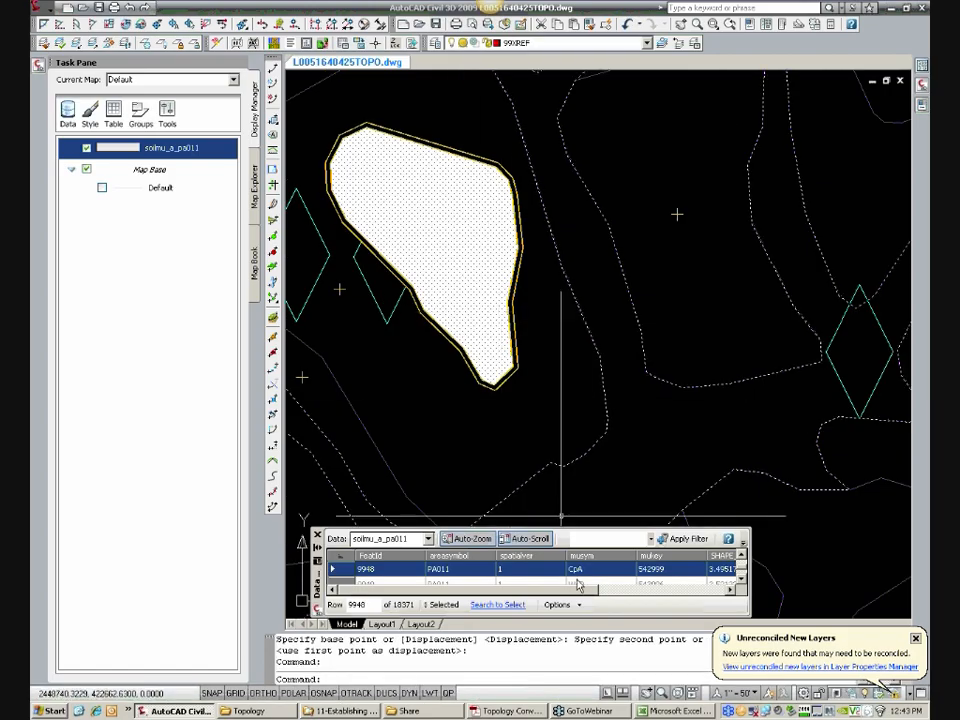
pyautogui.press('Escape')
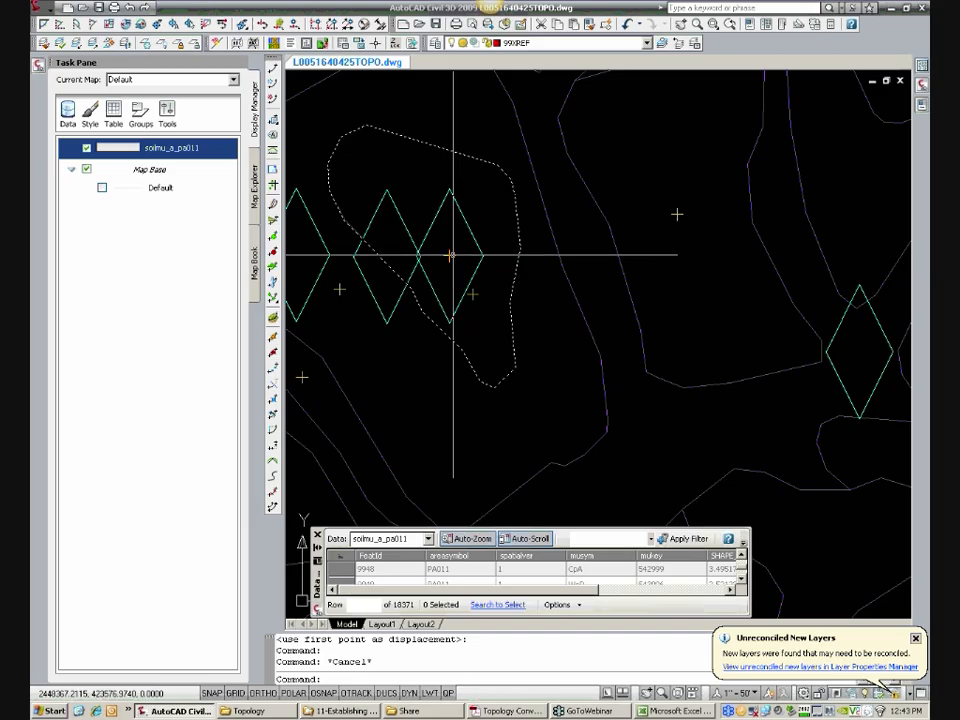
pyautogui.doubleClick(449, 255)
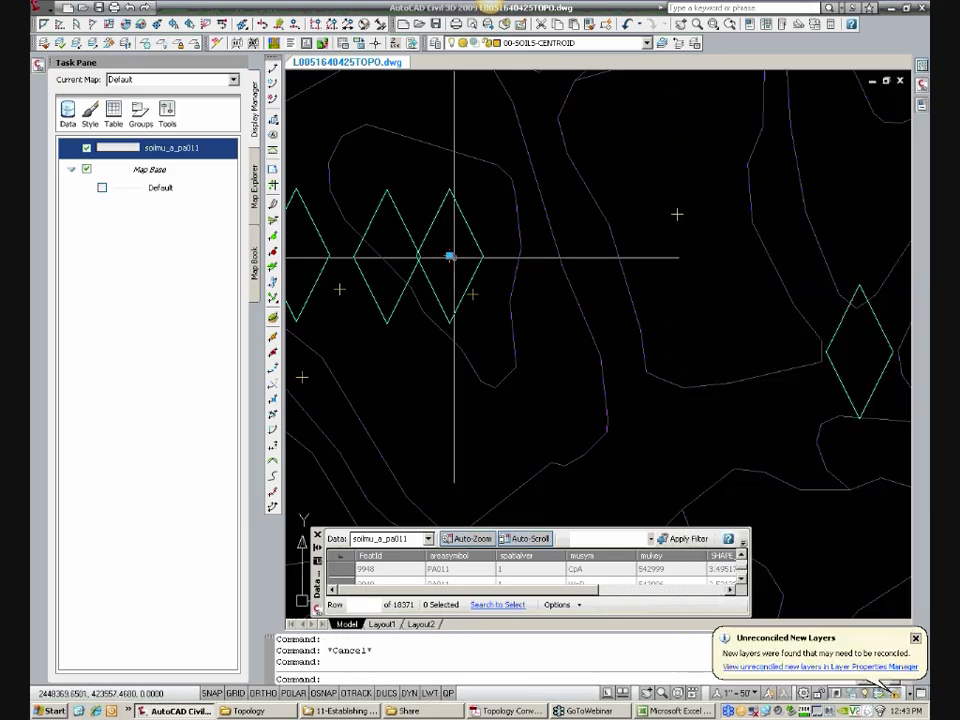
pyautogui.write('E')
pyautogui.press('Return')
# Step: Try to create the SOILS polygon topology with the creation of missing centroids turned off, and dismiss the resulting messages
pyautogui.scroll(-3, 488, 300)
pyautogui.scroll(-4, 488, 300)
pyautogui.moveTo(554, 327)
pyautogui.mouseDown(button='middle')
pyautogui.moveTo(502, 340)
pyautogui.moveTo(536, 366)
pyautogui.mouseUp(button='middle')
pyautogui.scroll(3, 504, 328)
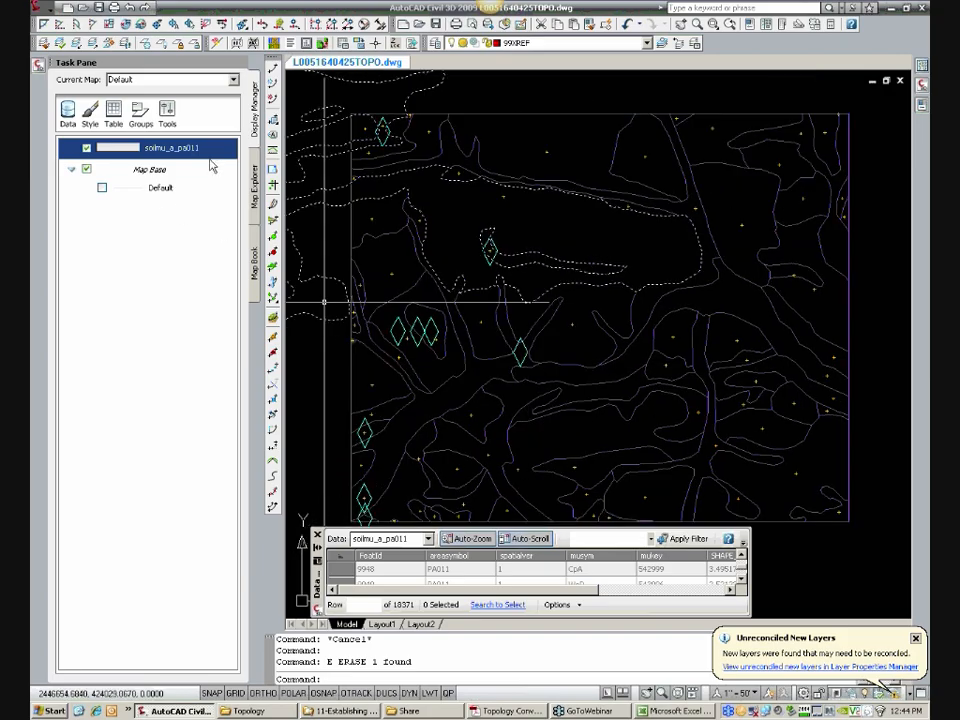
pyautogui.click(253, 172)
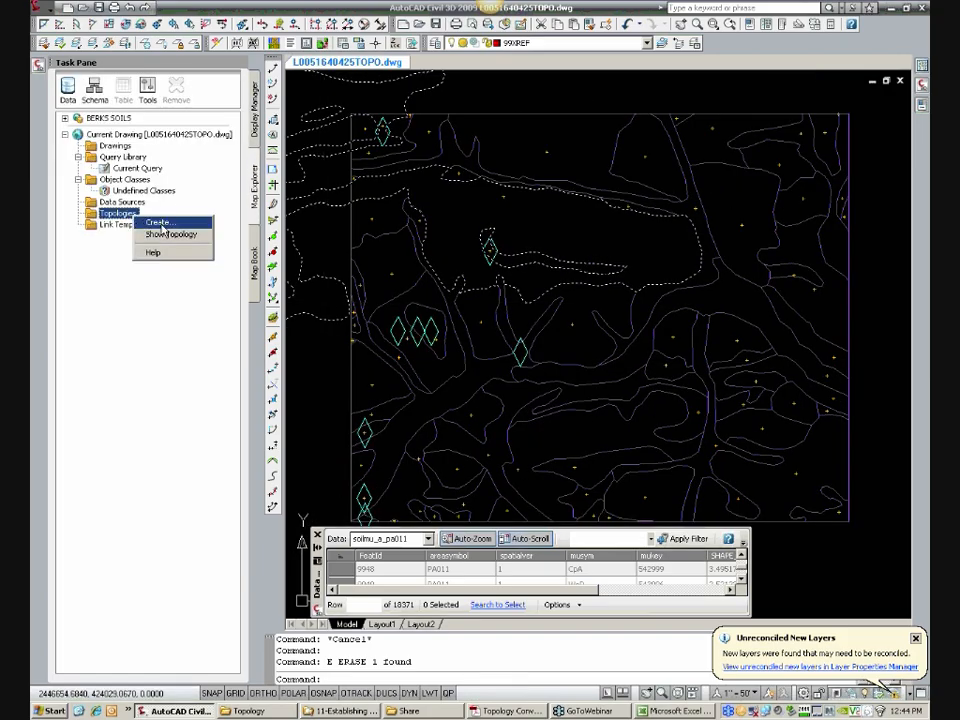
pyautogui.click(158, 222)
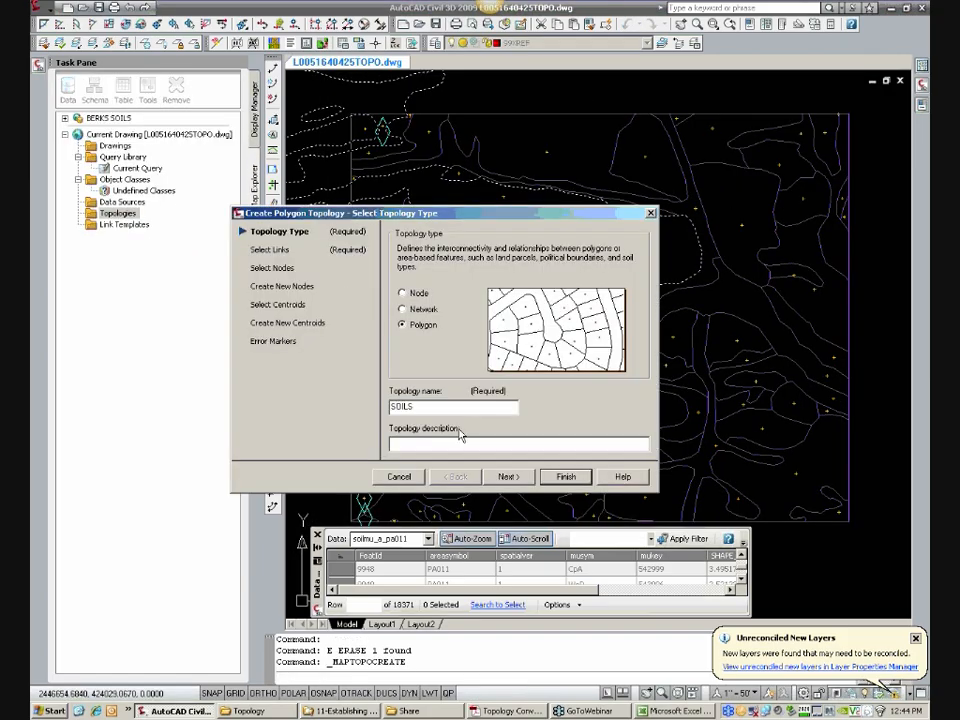
pyautogui.click(295, 323)
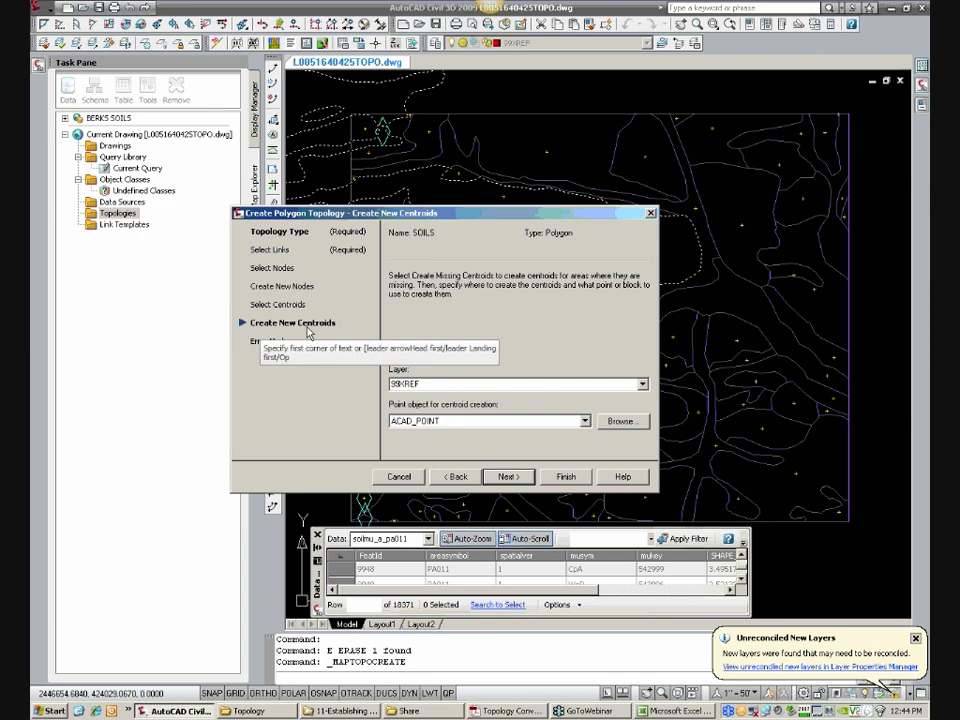
pyautogui.click(431, 347)
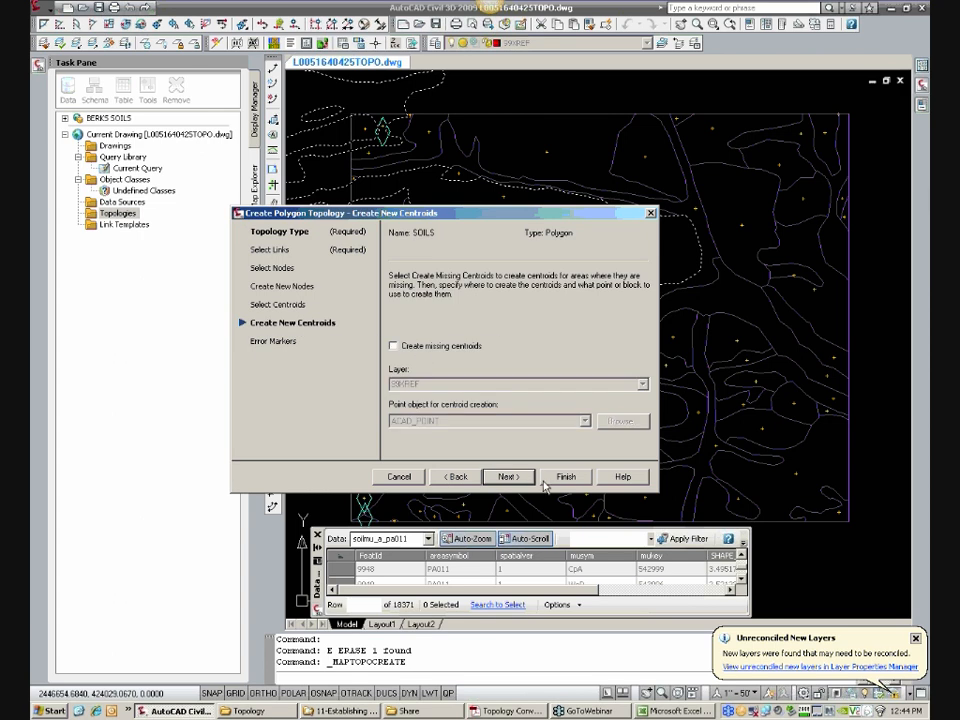
pyautogui.click(590, 479)
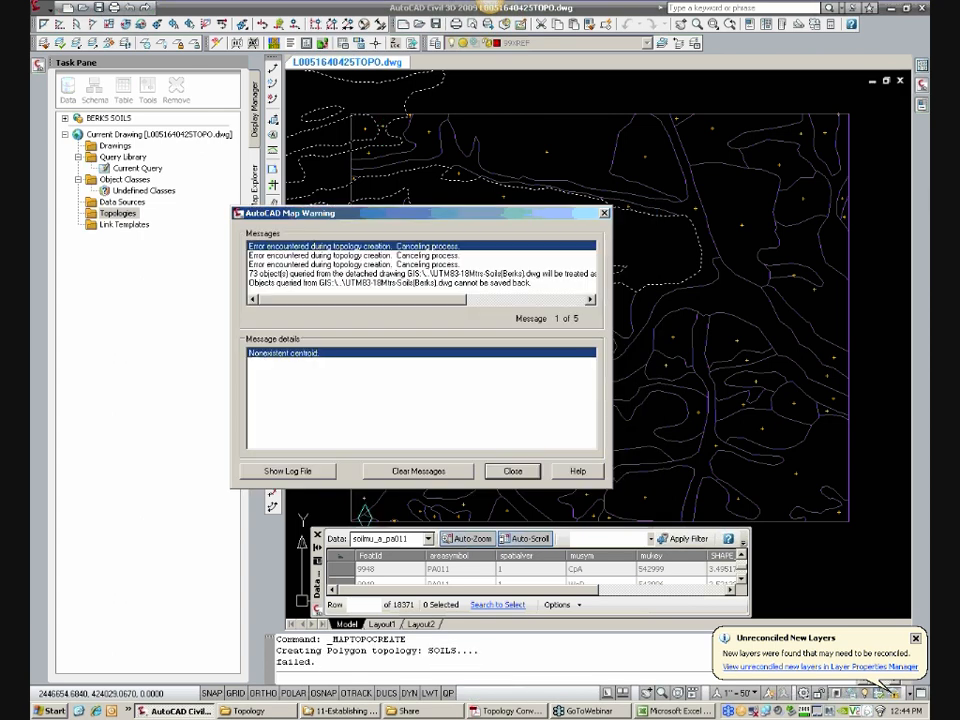
pyautogui.click(513, 471)
# Step: Look up the table record of the soil polygon at the marker in the soils area's southwestern corner
pyautogui.scroll(-3, 536, 439)
pyautogui.scroll(5, 406, 458)
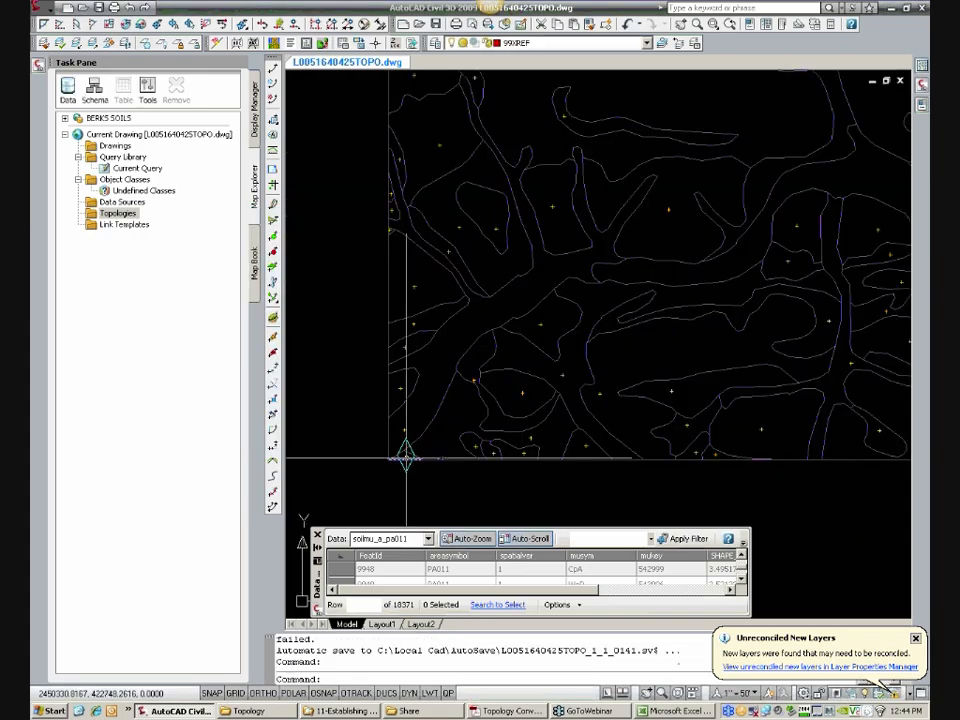
pyautogui.scroll(3, 406, 458)
pyautogui.click(409, 452)
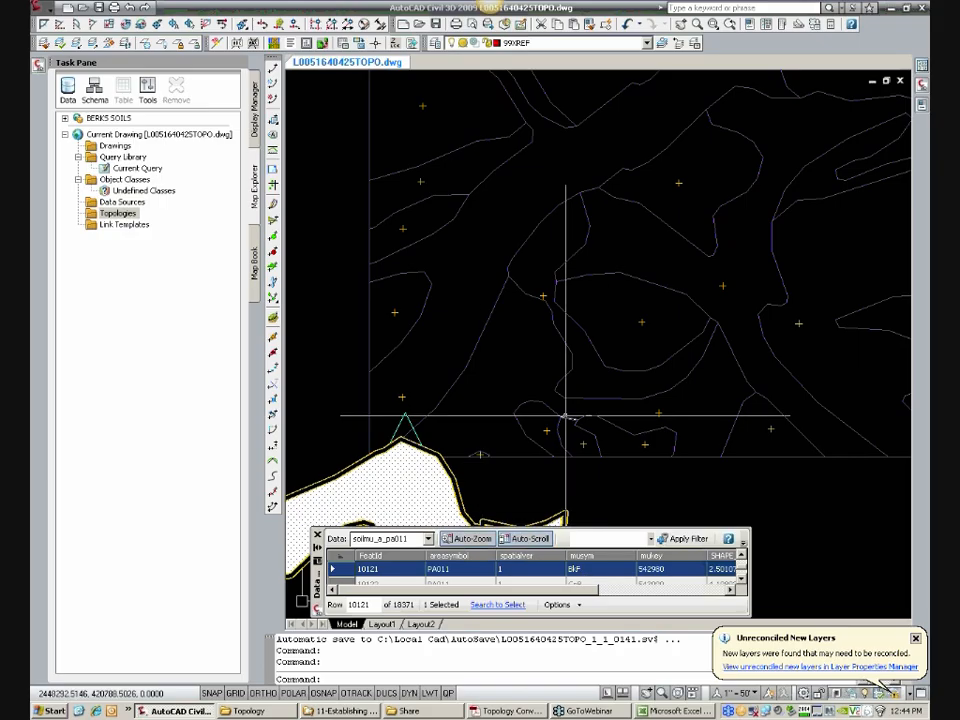
pyautogui.press('Escape')
pyautogui.press('Escape')
pyautogui.press('Escape')
pyautogui.press('Escape')
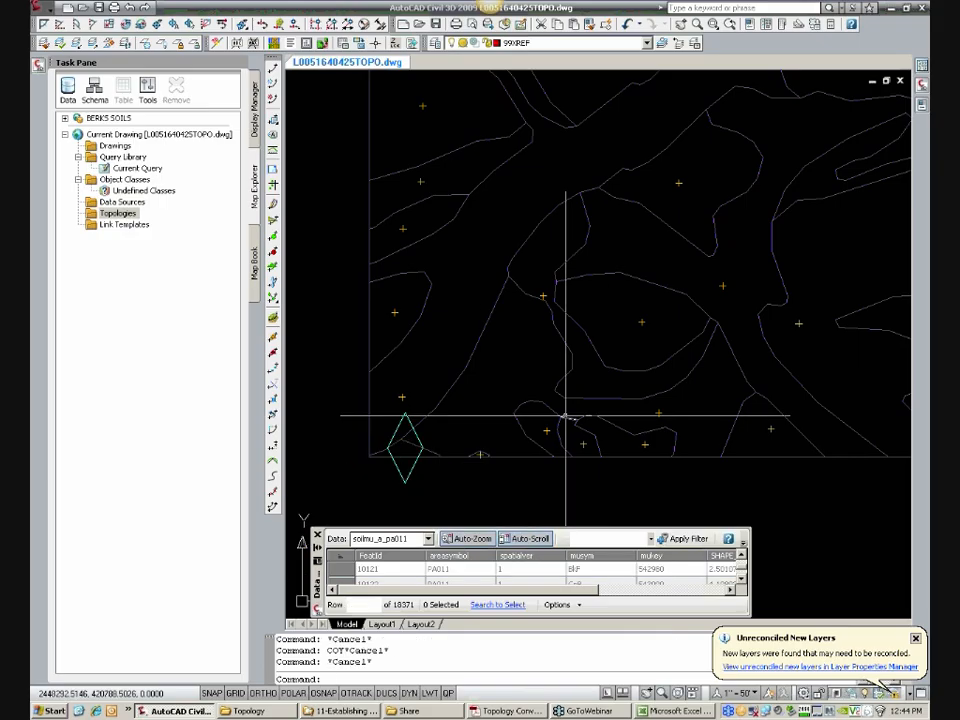
# Step: Copy the centroid just north of the southwestern corner marker into the empty polygon inside that marker
pyautogui.write('COPY')
pyautogui.press('Return')
pyautogui.scroll(3, 400, 440)
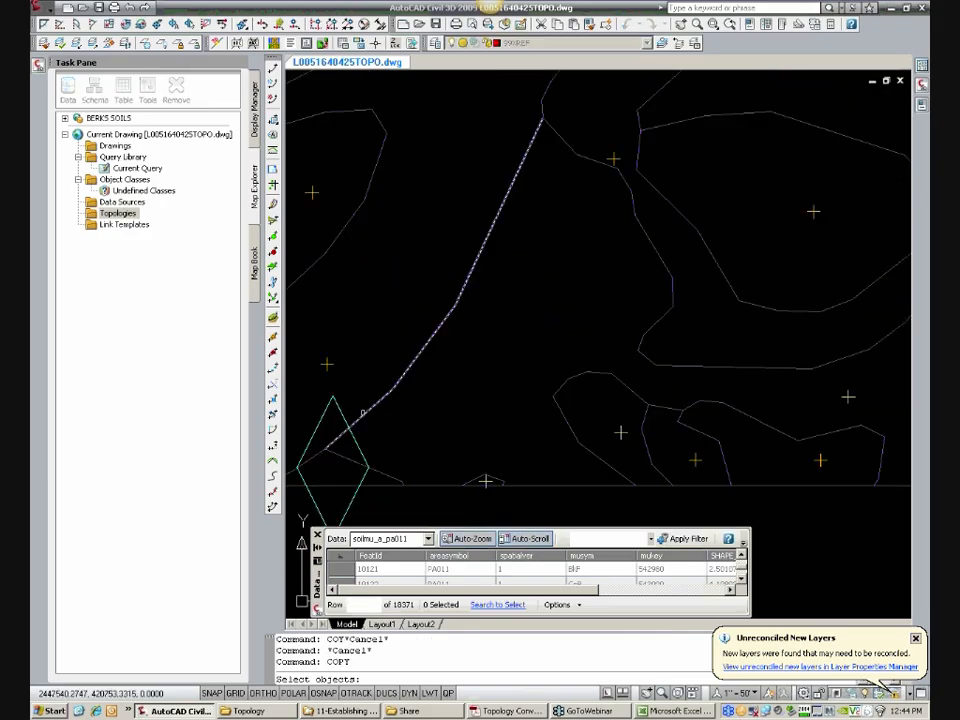
pyautogui.click(440, 324)
pyautogui.press('Return')
pyautogui.click(440, 325)
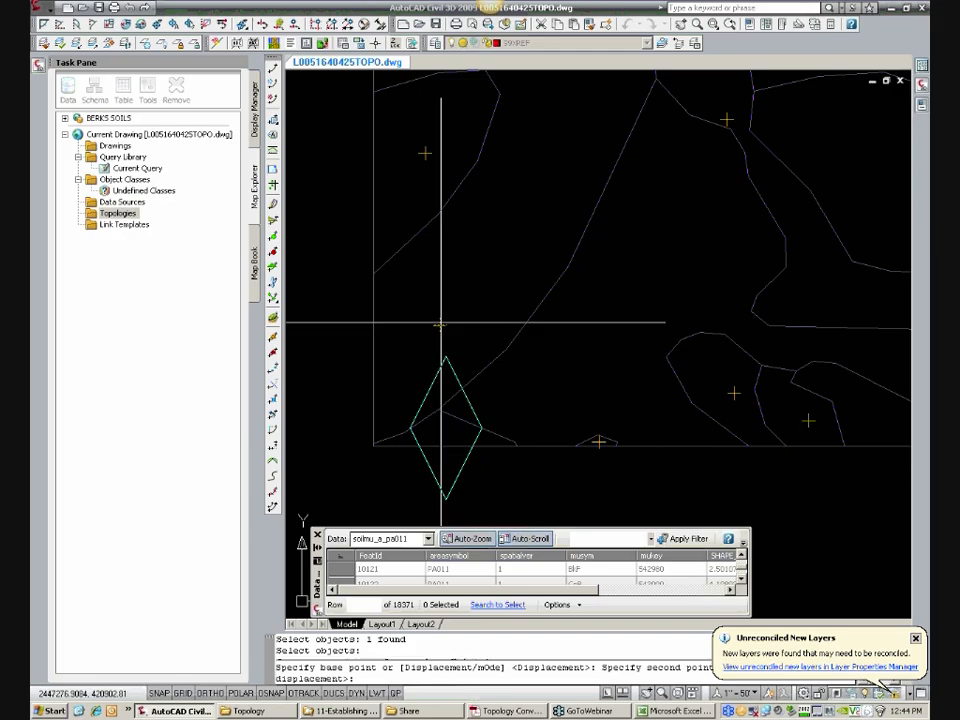
pyautogui.scroll(3, 437, 438)
pyautogui.click(443, 430)
pyautogui.press('Escape')
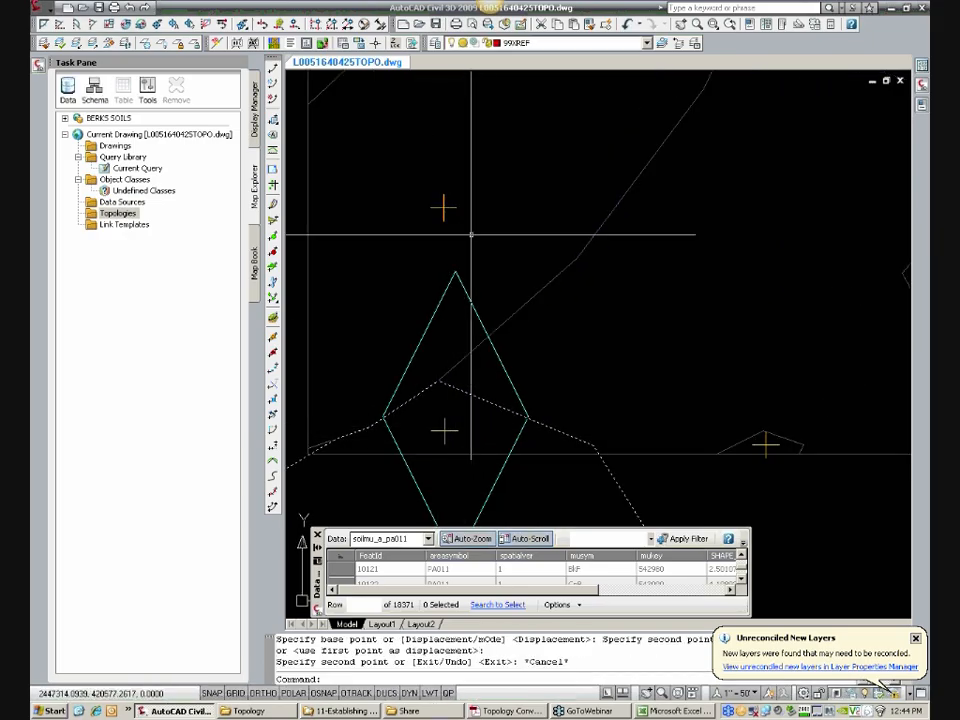
# Step: Set the MUSYM soil type of the copied centroid in the southwestern corner polygon to BkF
pyautogui.click(443, 430)
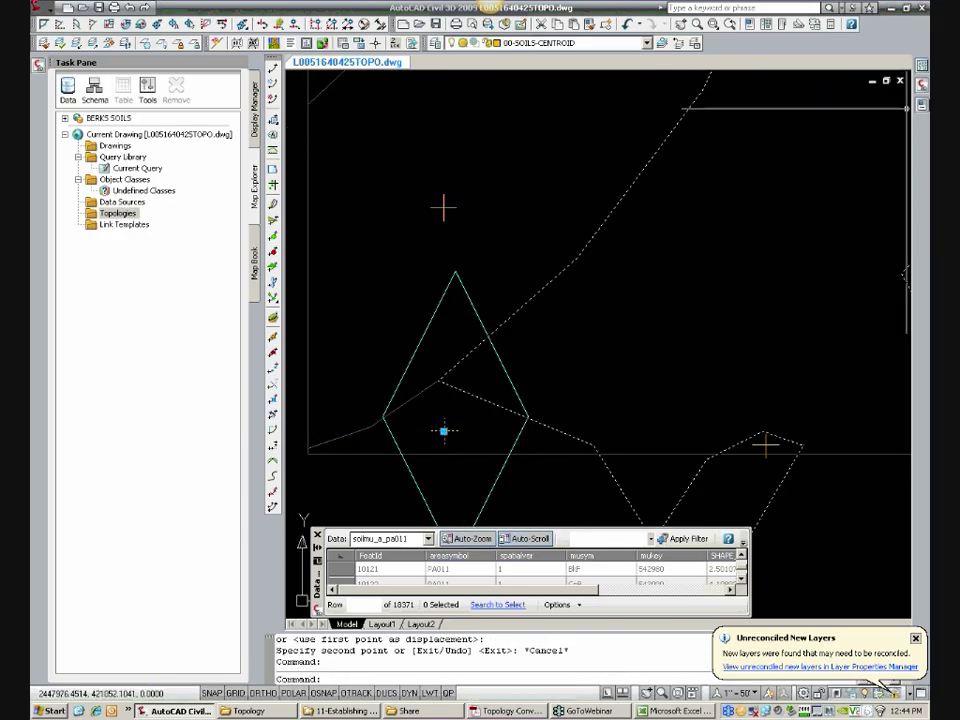
pyautogui.moveTo(922, 115)
pyautogui.click(822, 305)
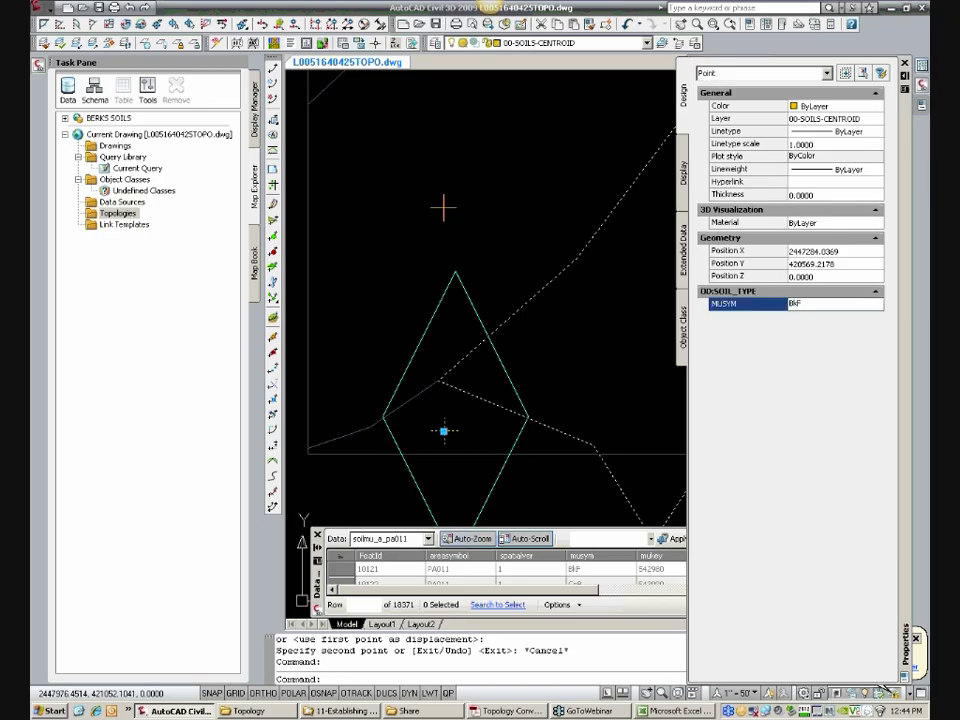
pyautogui.press('Return')
pyautogui.press('Escape')
pyautogui.press('Escape')
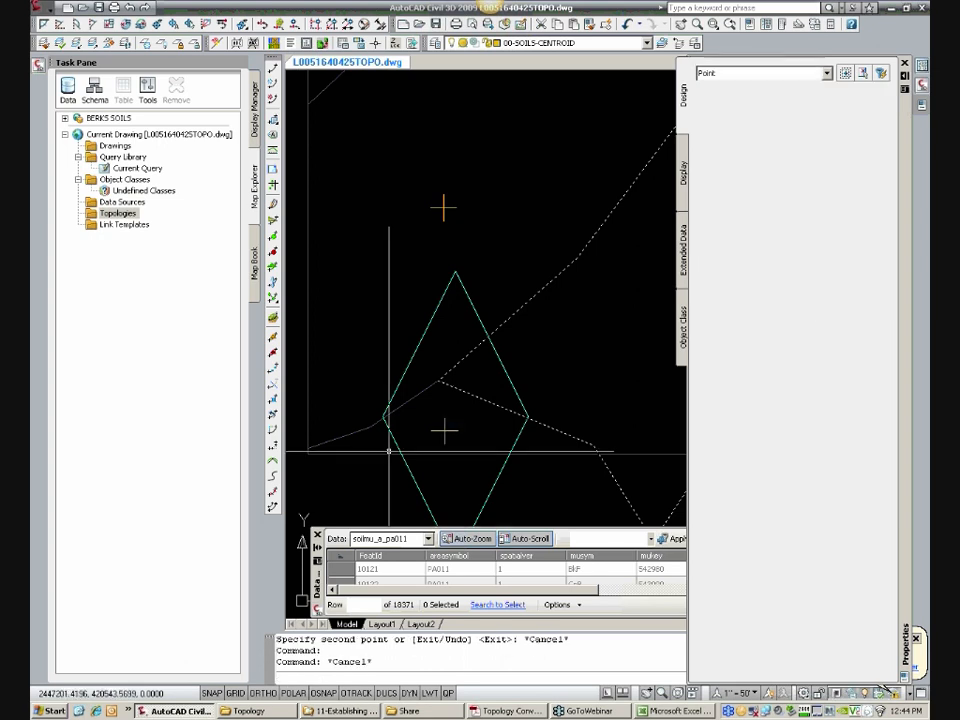
# Step: Compare the southwestern corner polygon's table record with the MUSYM value of its new centroid
pyautogui.click(497, 426)
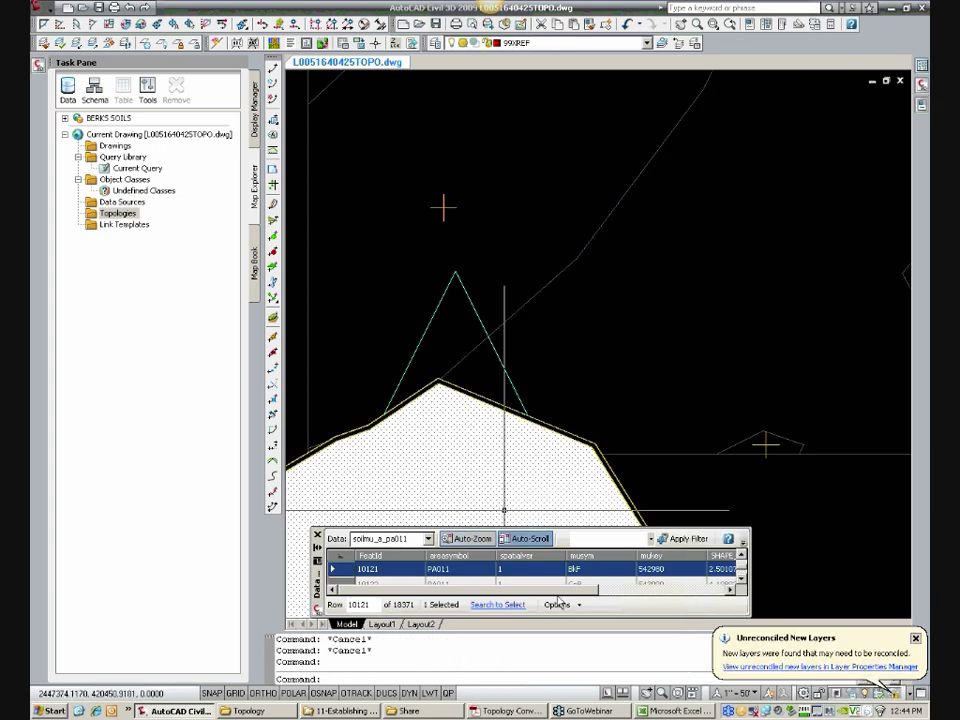
pyautogui.press('Escape')
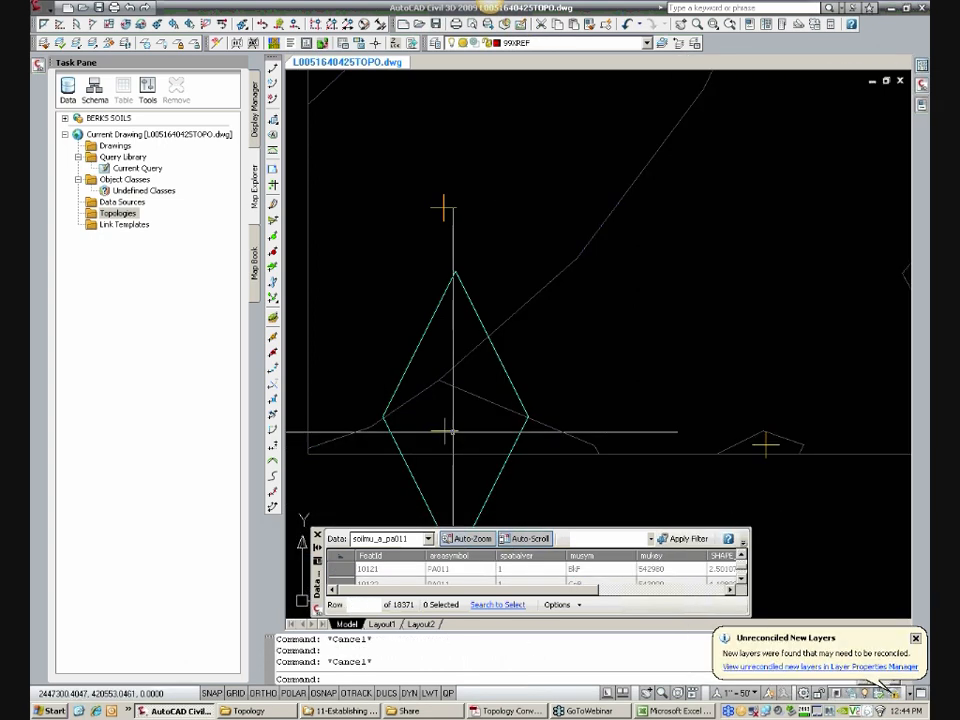
pyautogui.click(443, 431)
pyautogui.click(921, 106)
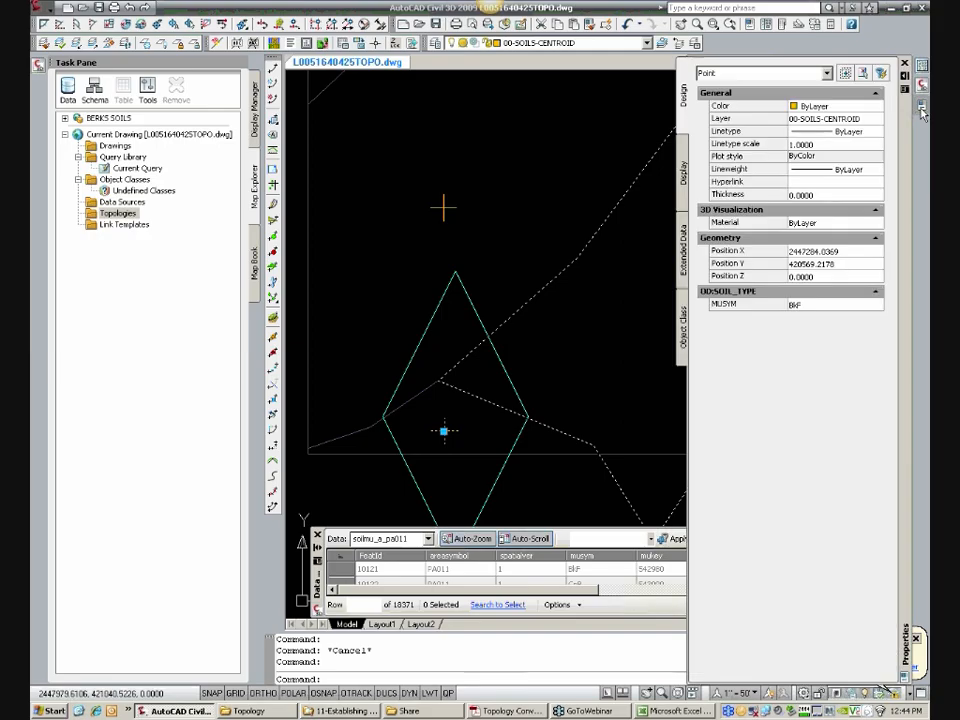
pyautogui.press('Escape')
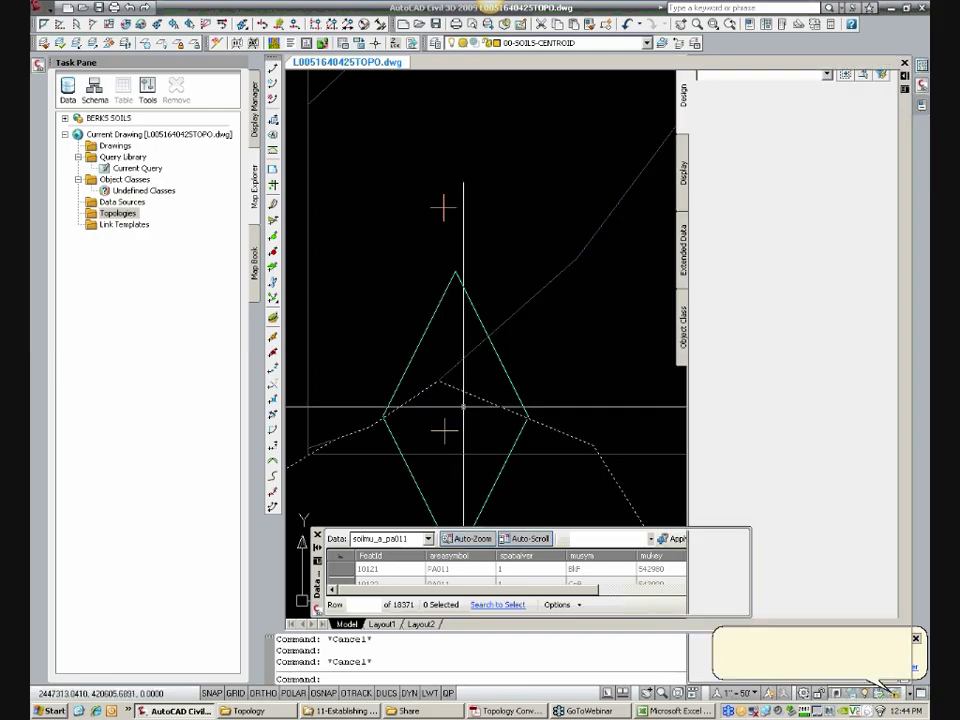
# Step: Turn off the soilmu_a_pa011 layer's display and close its data table
pyautogui.scroll(-5, 460, 395)
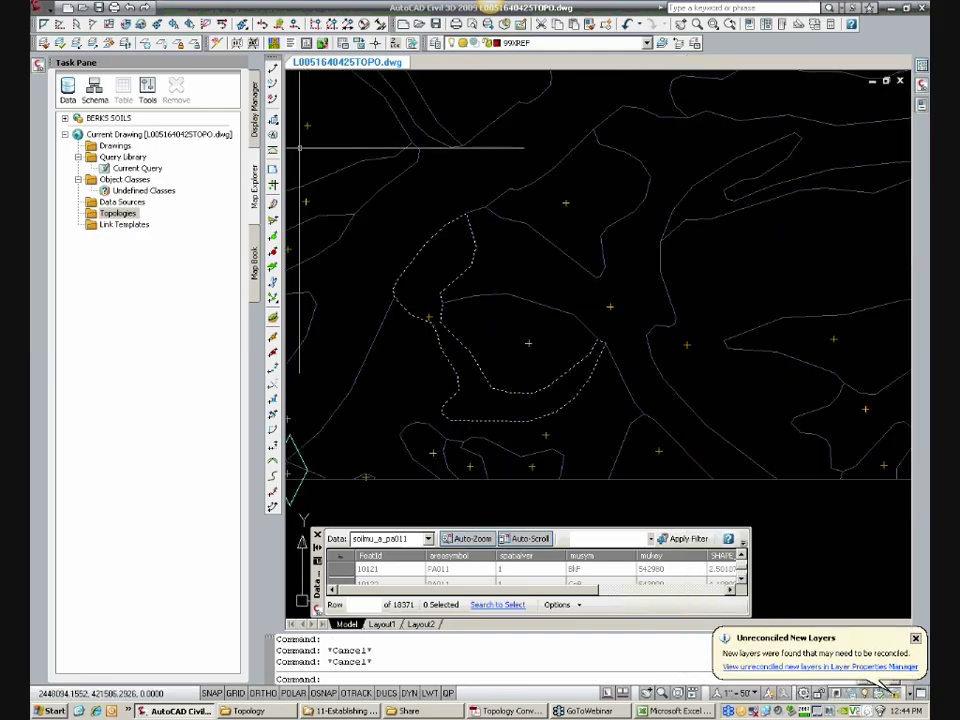
pyautogui.click(254, 110)
pyautogui.moveTo(160, 153)
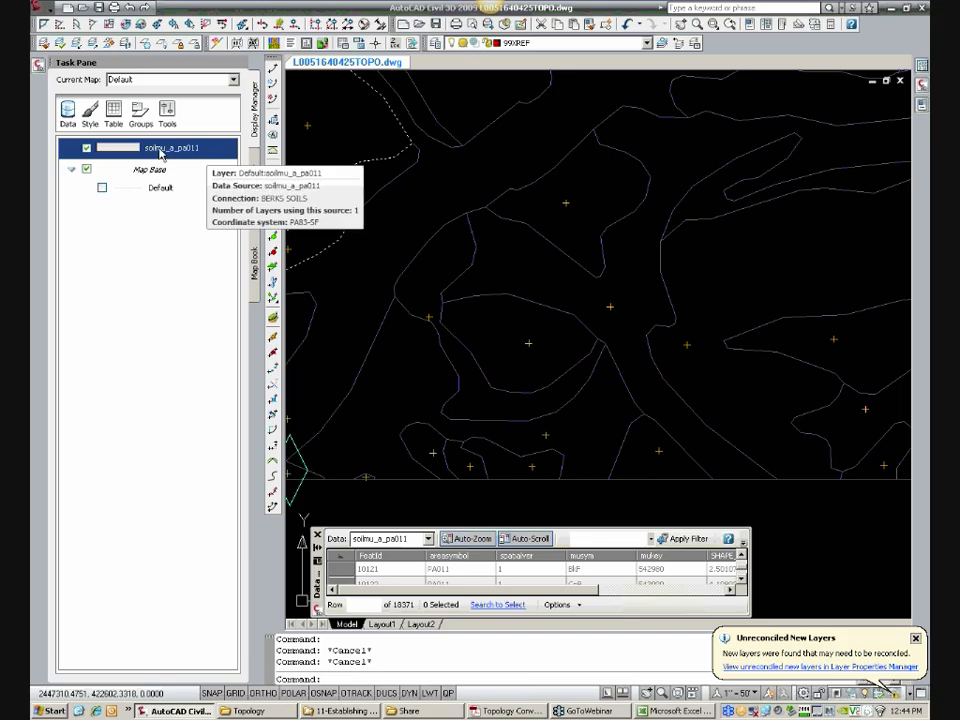
pyautogui.scroll(-6, 493, 261)
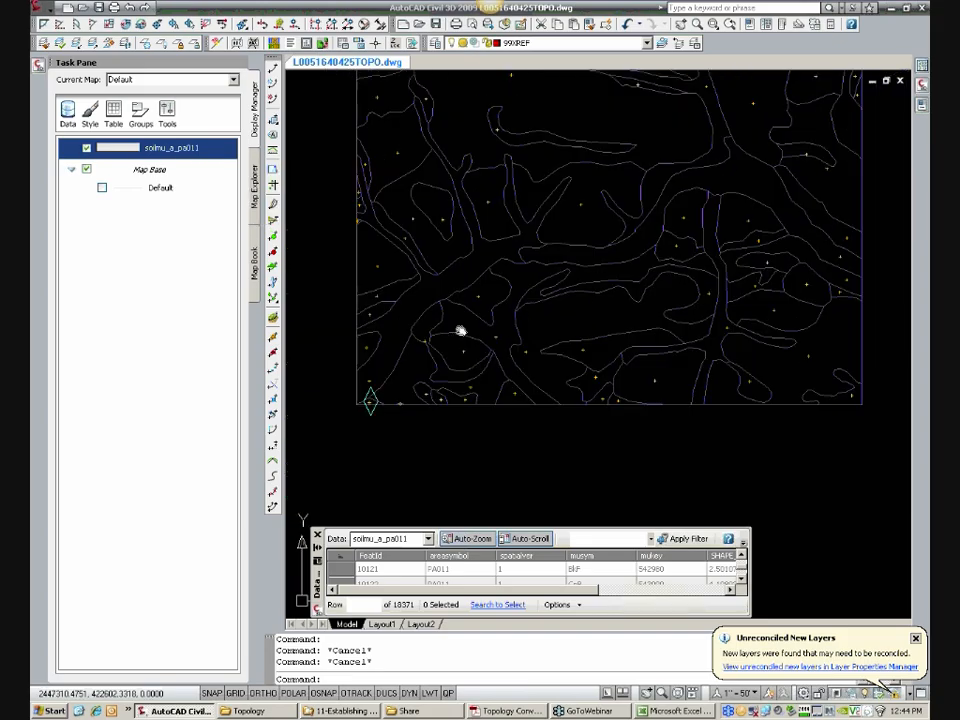
pyautogui.moveTo(461, 321); pyautogui.dragTo(436, 356, button='middle')
pyautogui.click(86, 149)
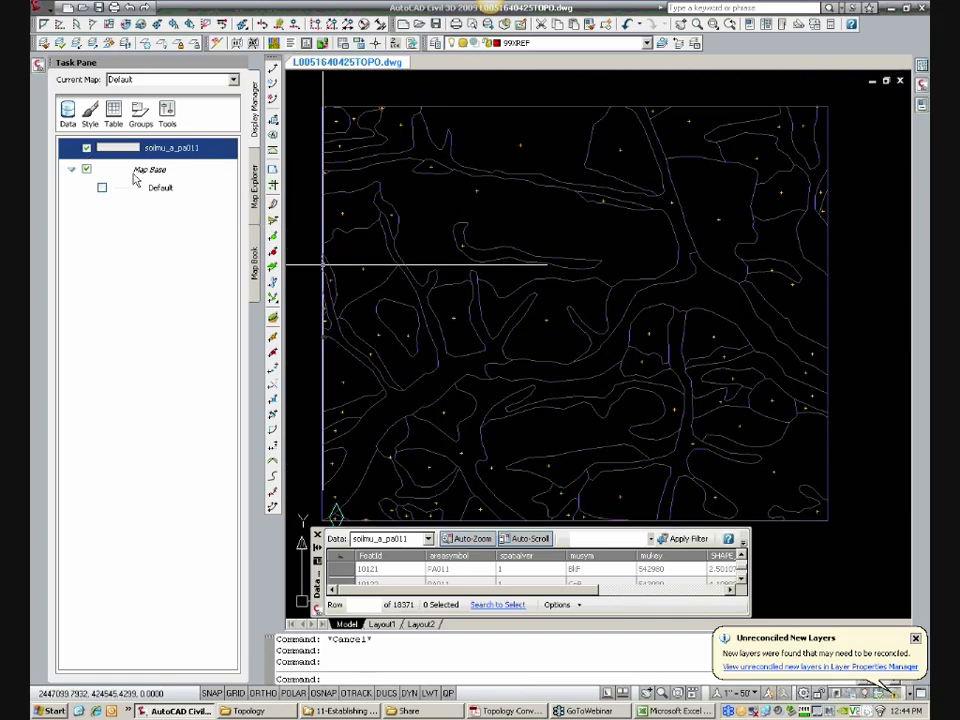
pyautogui.click(318, 536)
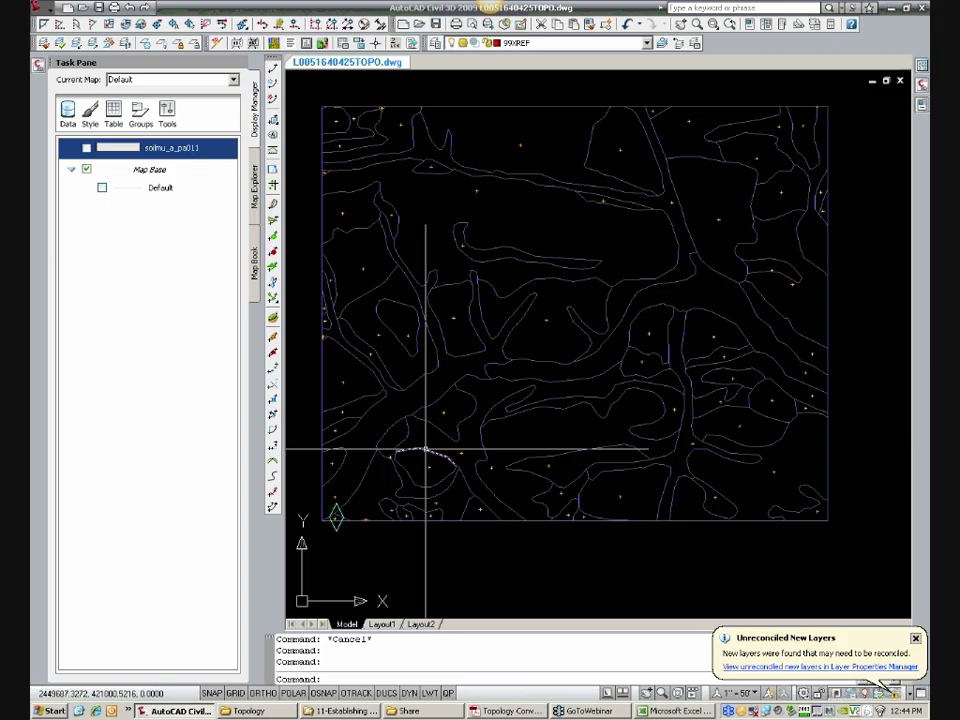
# Step: Create the SOILS polygon topology in the current drawing with the creation of missing centroids turned off
pyautogui.click(254, 186)
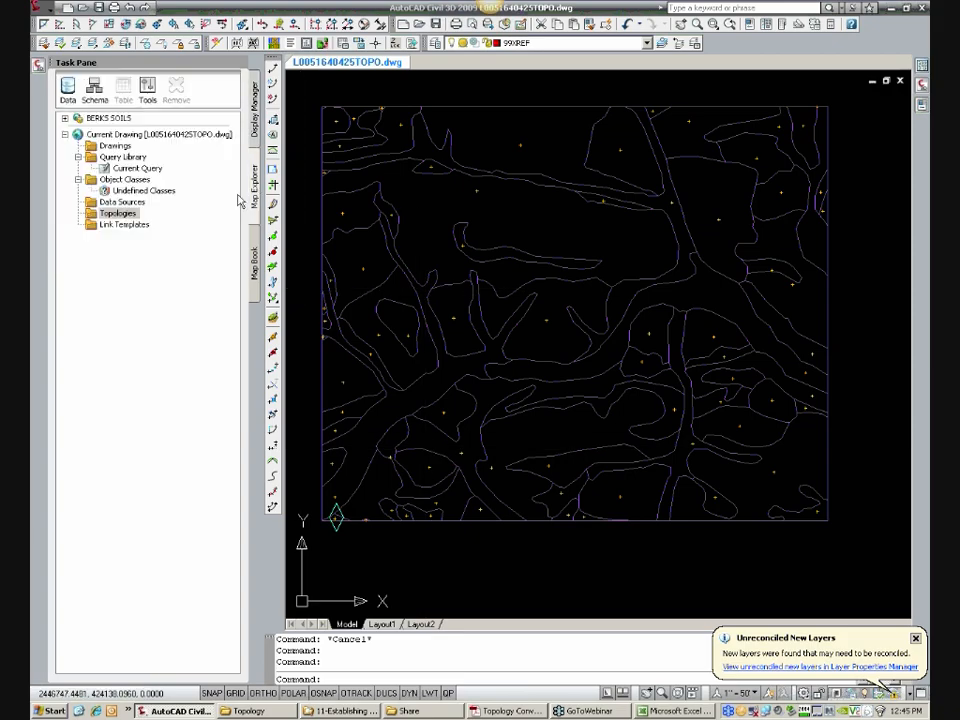
pyautogui.rightClick(120, 213)
pyautogui.click(148, 221)
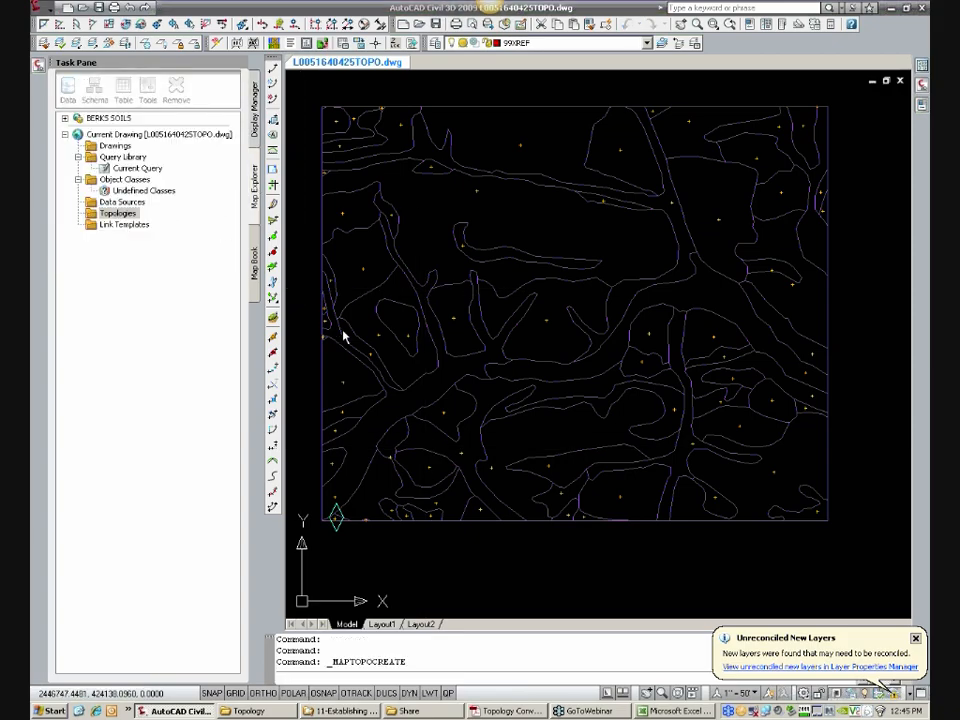
pyautogui.click(305, 325)
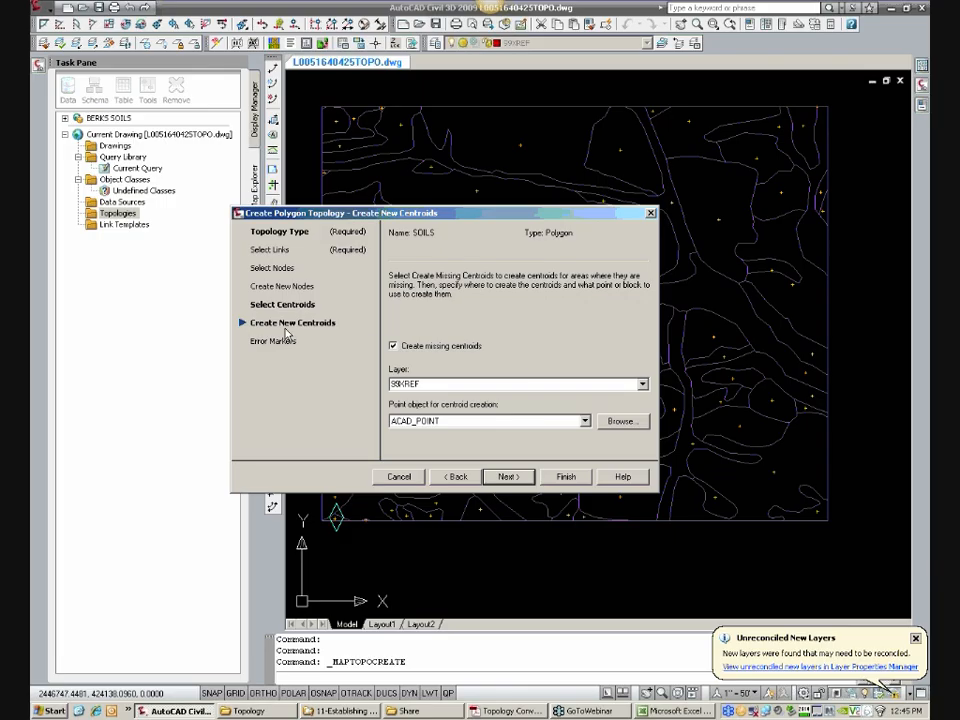
pyautogui.click(410, 346)
pyautogui.click(566, 480)
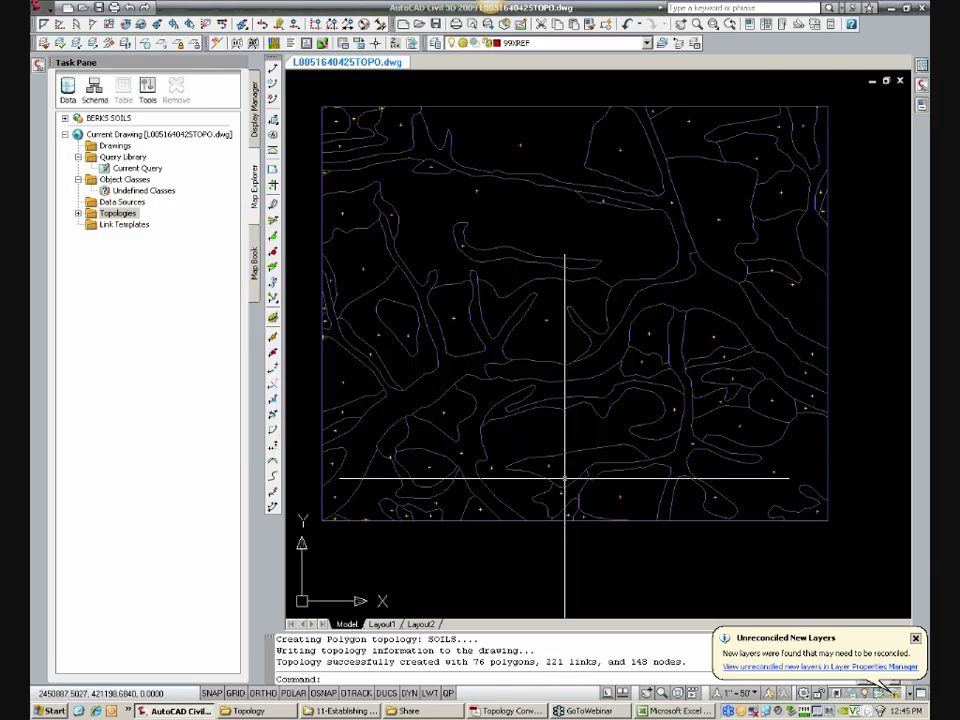